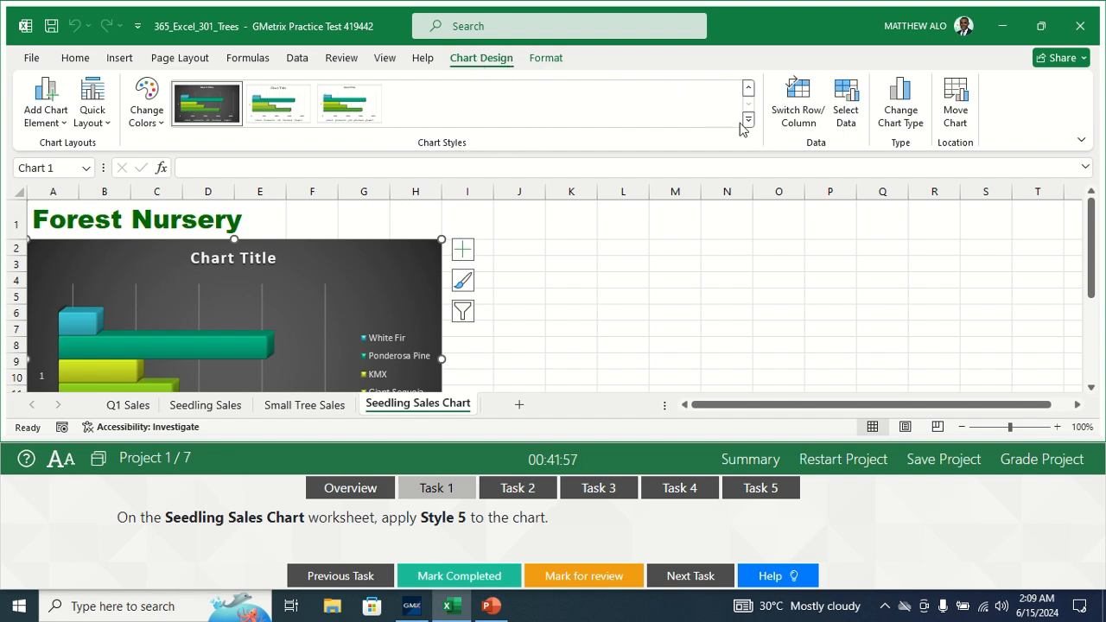
# - Give the Seedling Sales chart Style 5, mark Task 1 completed, and open Task 2
pyautogui.click(748, 123)
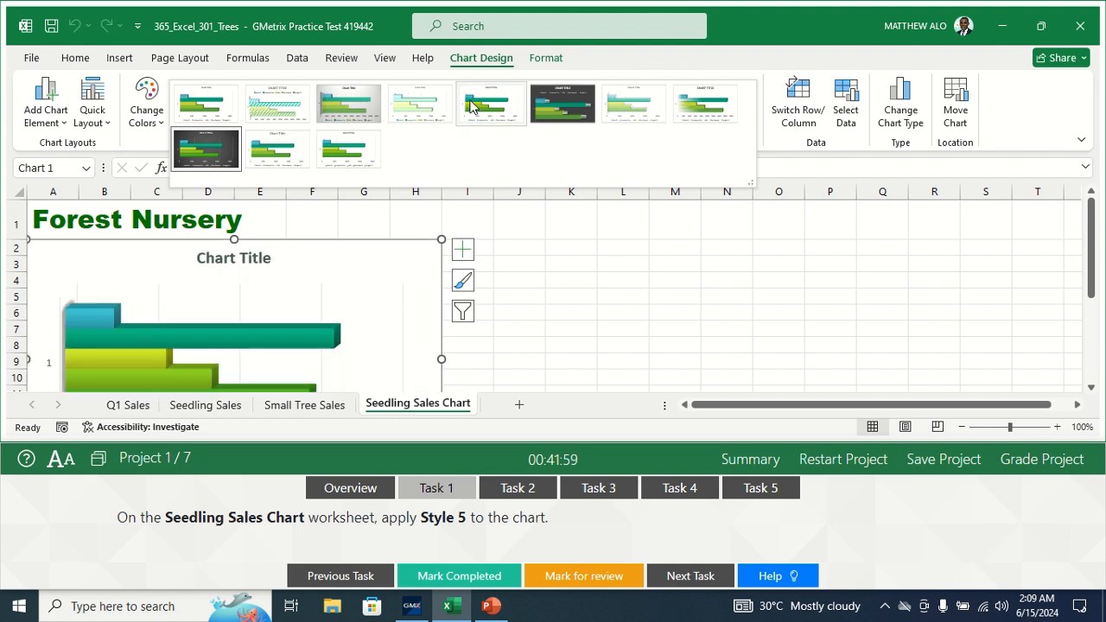
pyautogui.click(471, 105)
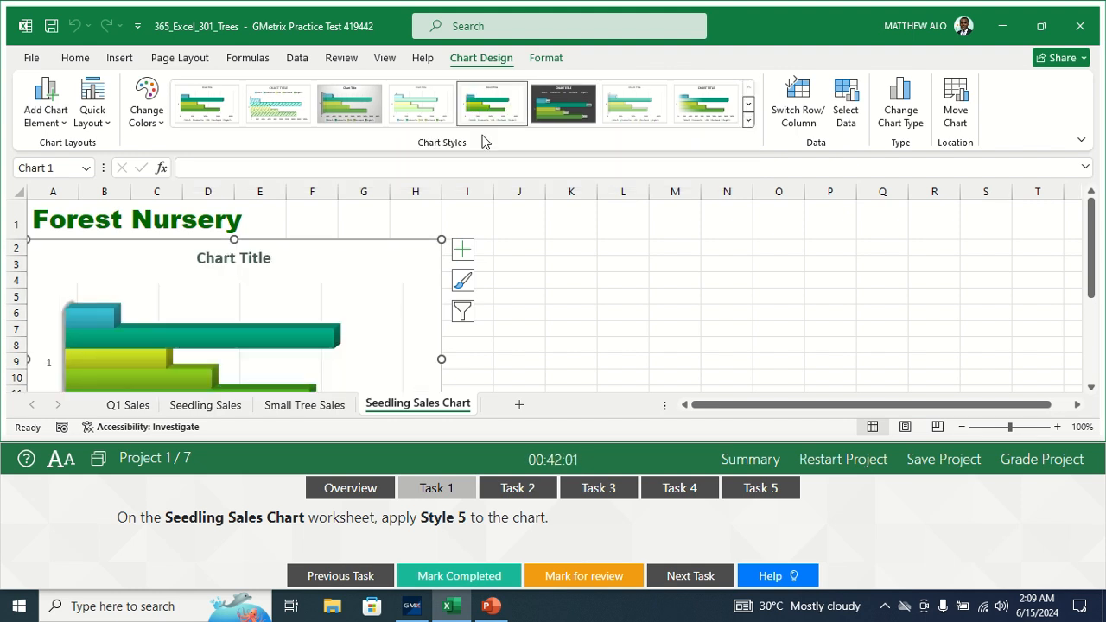
pyautogui.click(527, 291)
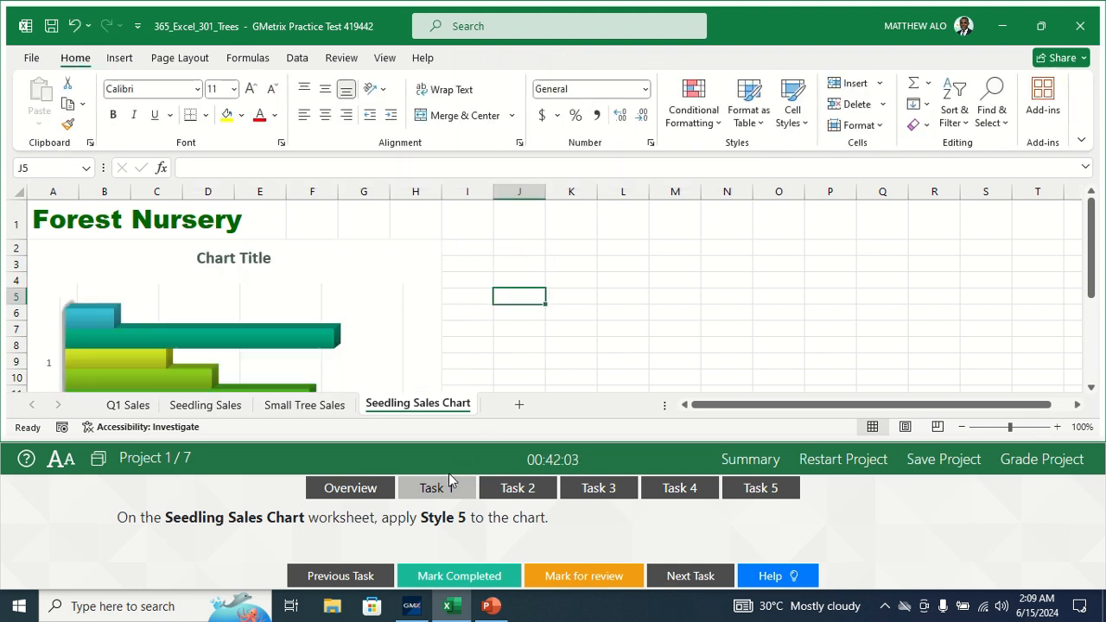
pyautogui.click(445, 572)
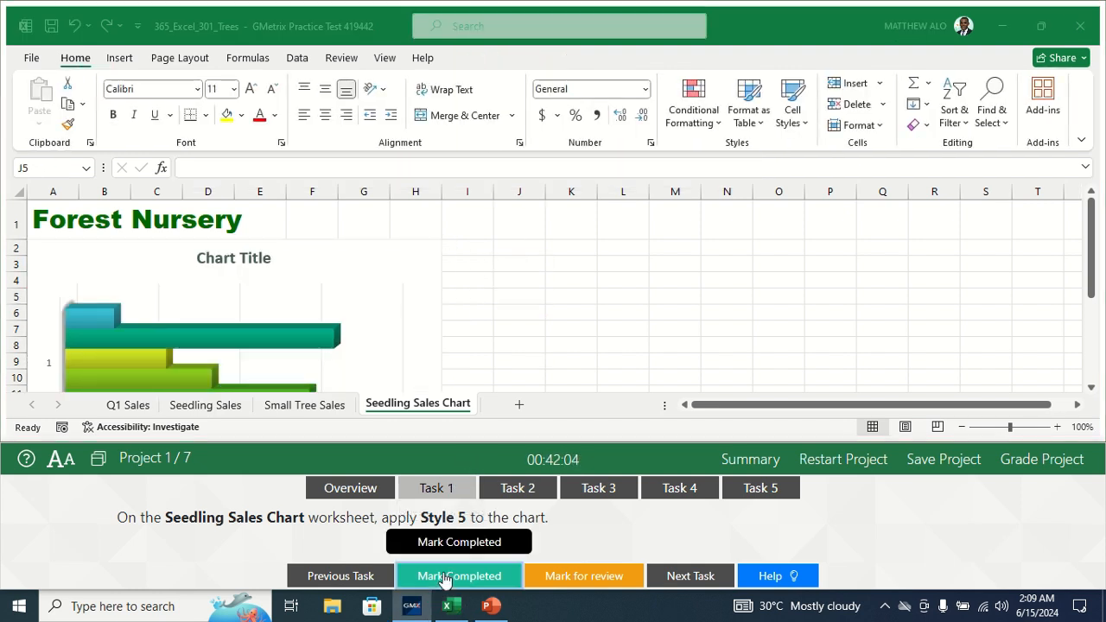
pyautogui.click(530, 491)
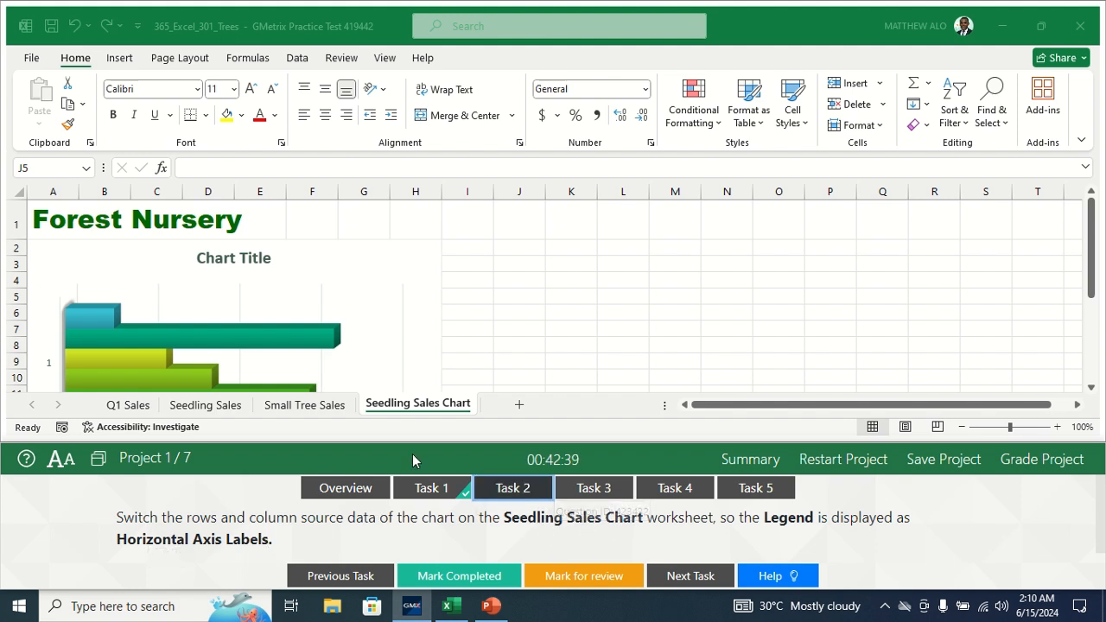
# - Switch the chart's rows and columns so tree names label the vertical axis
pyautogui.click(411, 413)
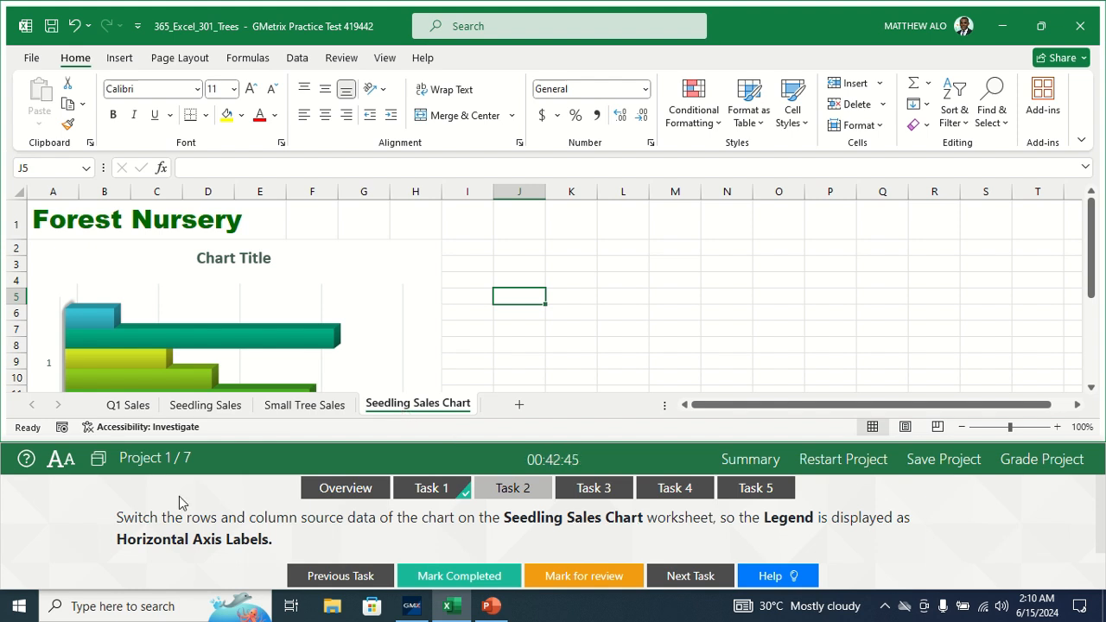
pyautogui.click(373, 250)
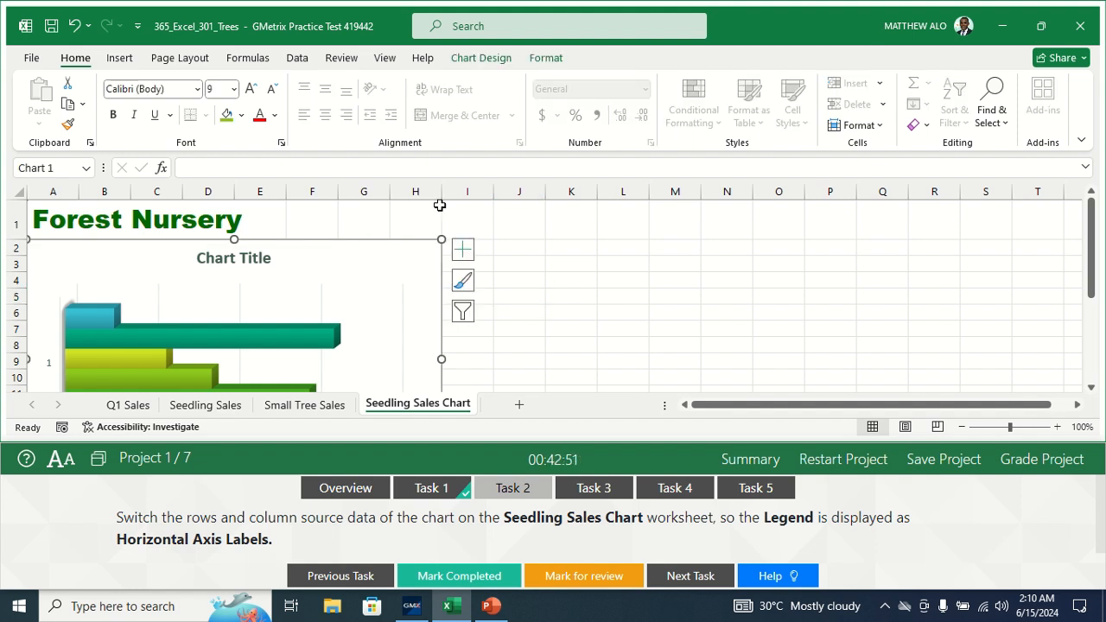
pyautogui.click(472, 61)
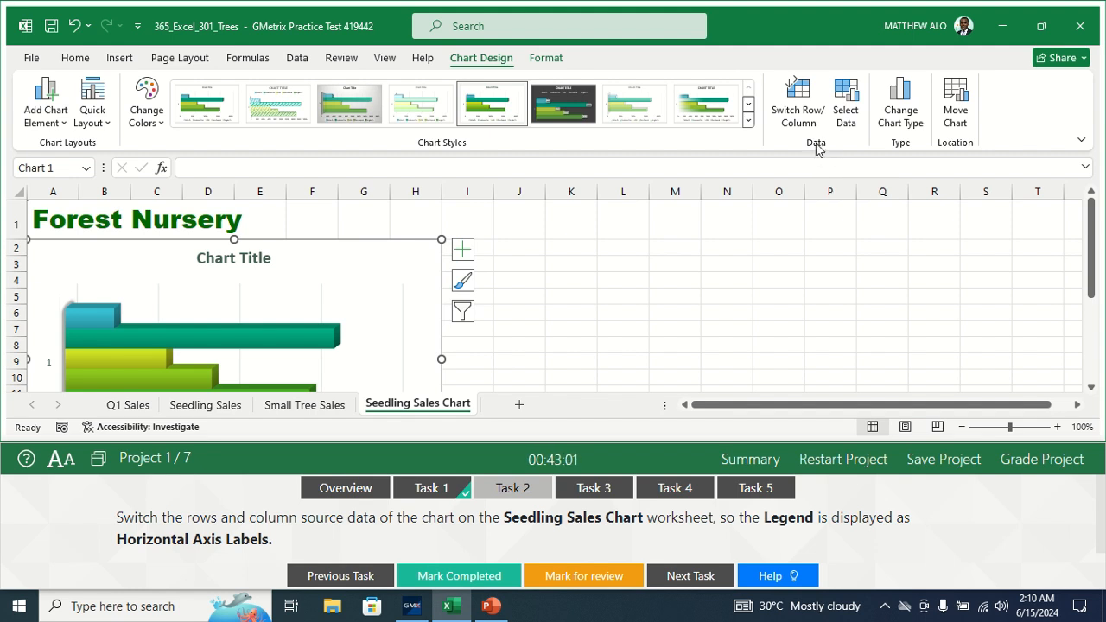
pyautogui.click(799, 116)
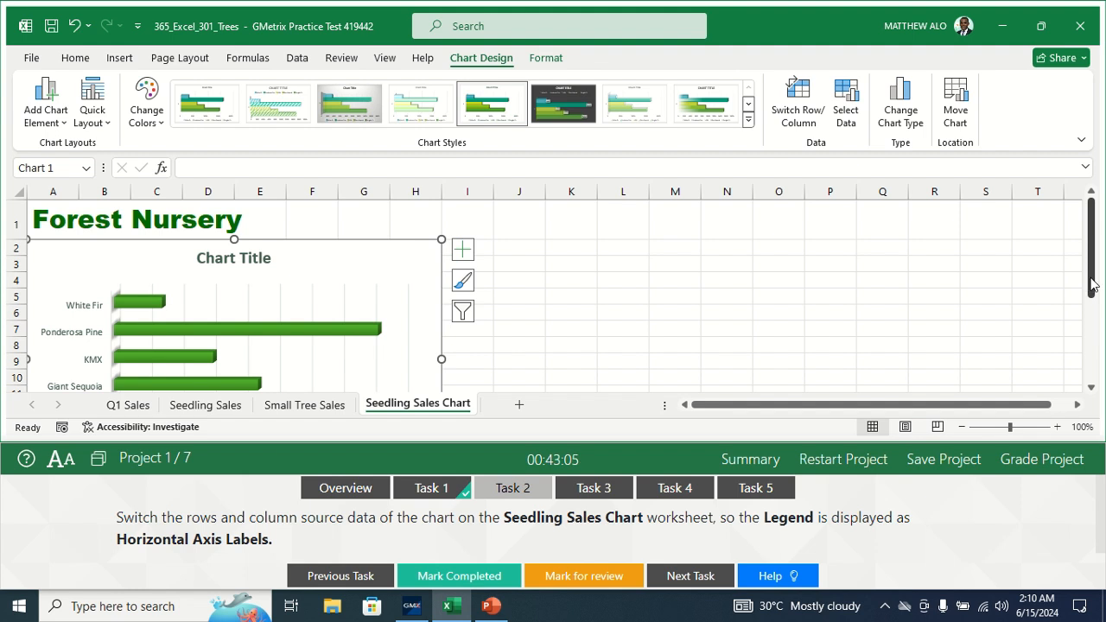
pyautogui.moveTo(1091, 285); pyautogui.dragTo(1093, 263)
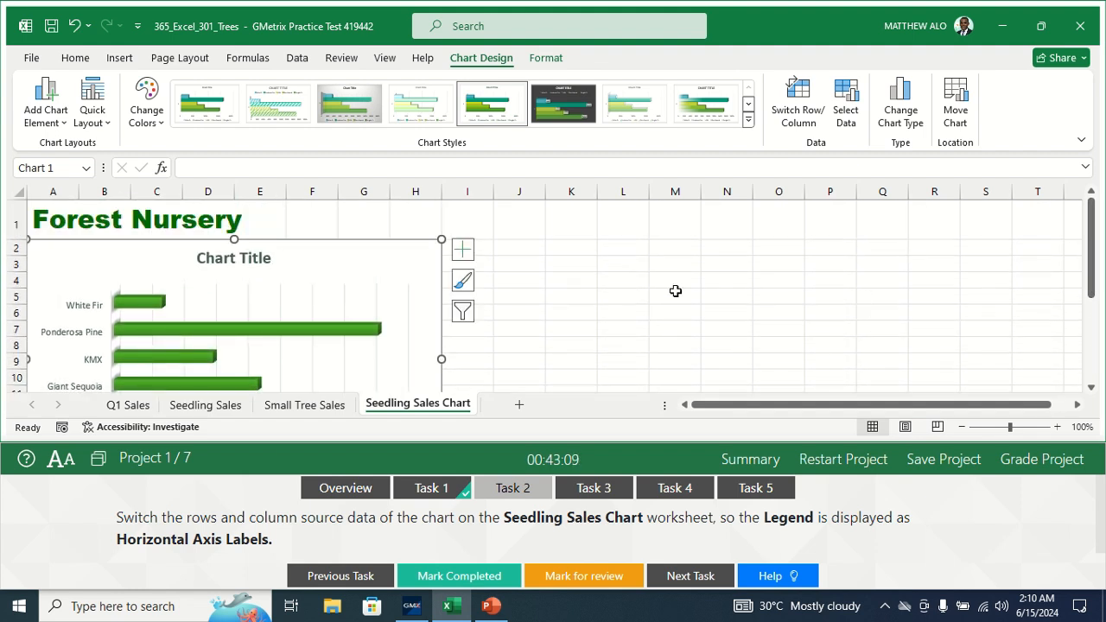
pyautogui.moveTo(1090, 298); pyautogui.dragTo(1088, 275)
# - Mark Task 2 completed and bring up Task 3
pyautogui.click(432, 586)
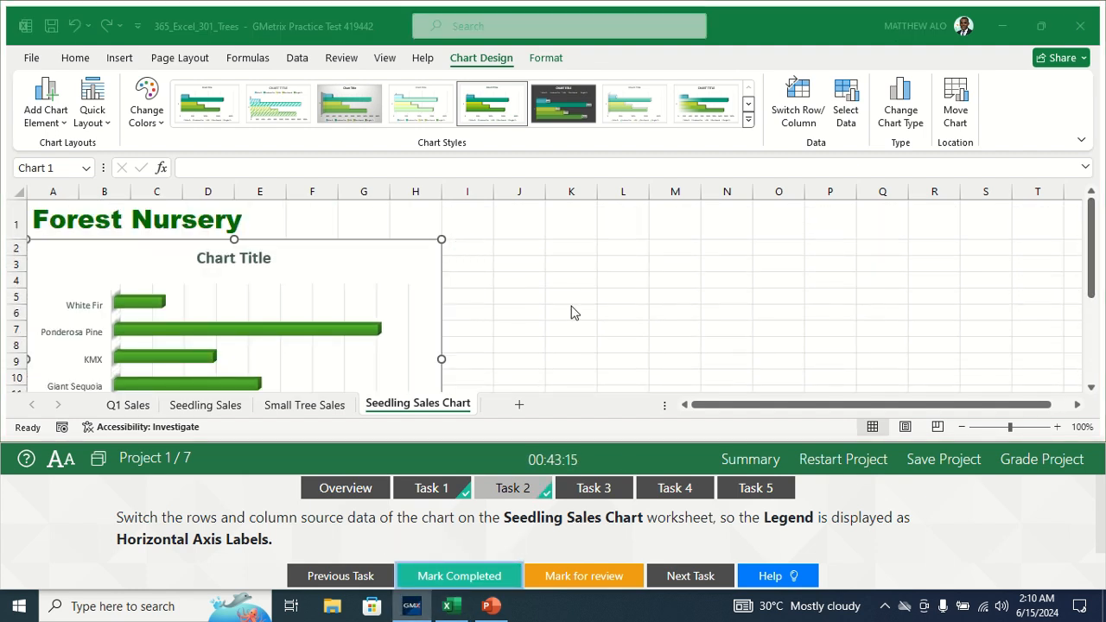
pyautogui.click(595, 490)
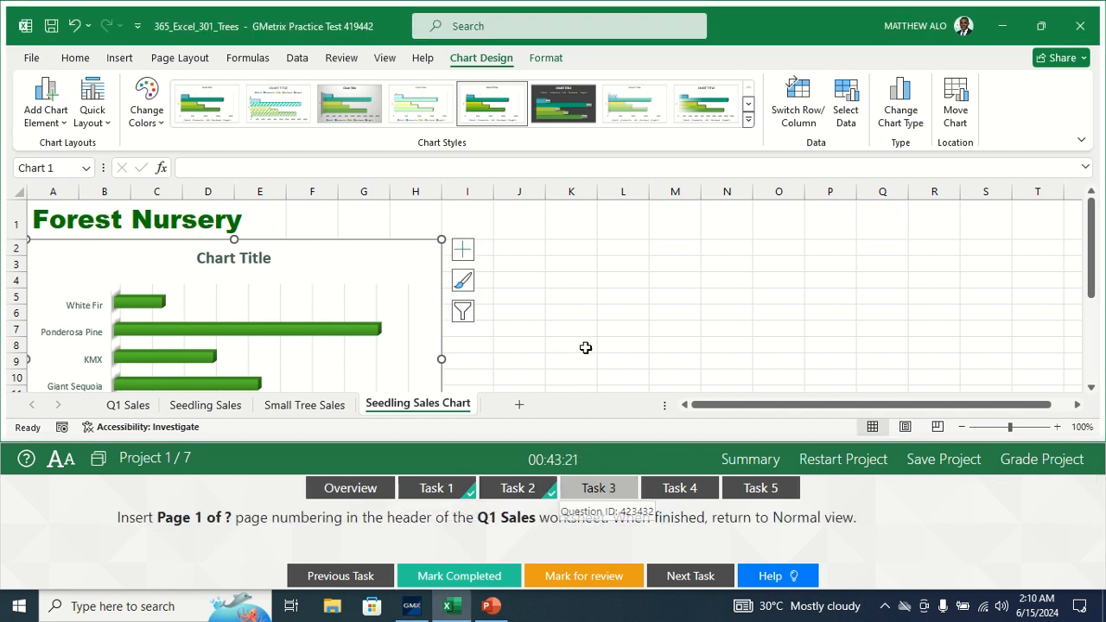
pyautogui.click(573, 330)
# - On the Q1 Sales sheet, open the header for editing via Insert > Header & Footer
pyautogui.click(608, 490)
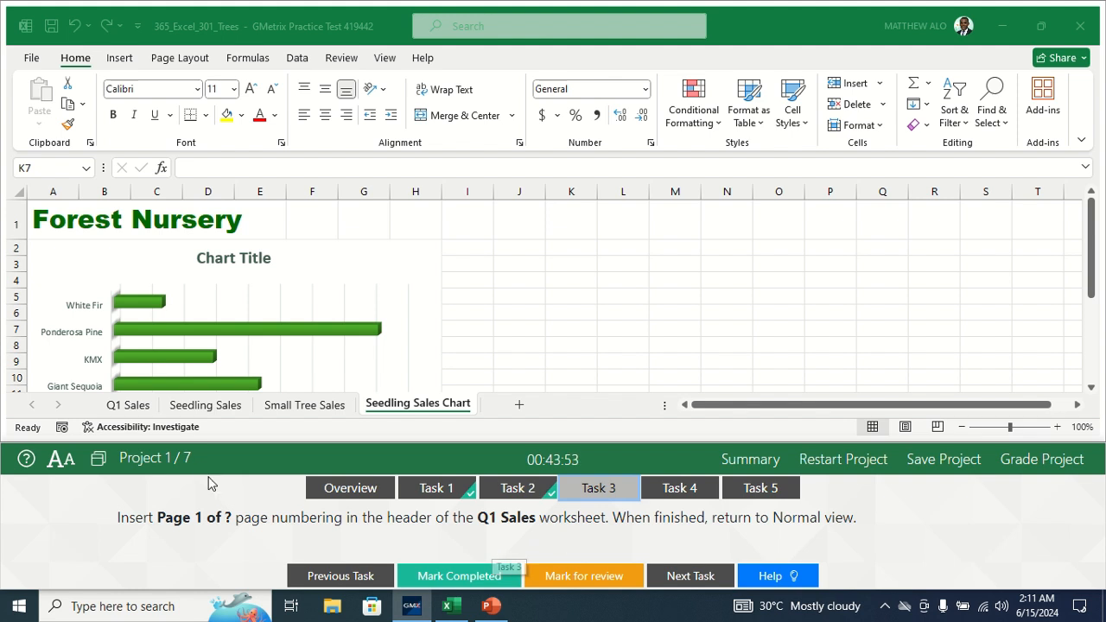
pyautogui.click(139, 406)
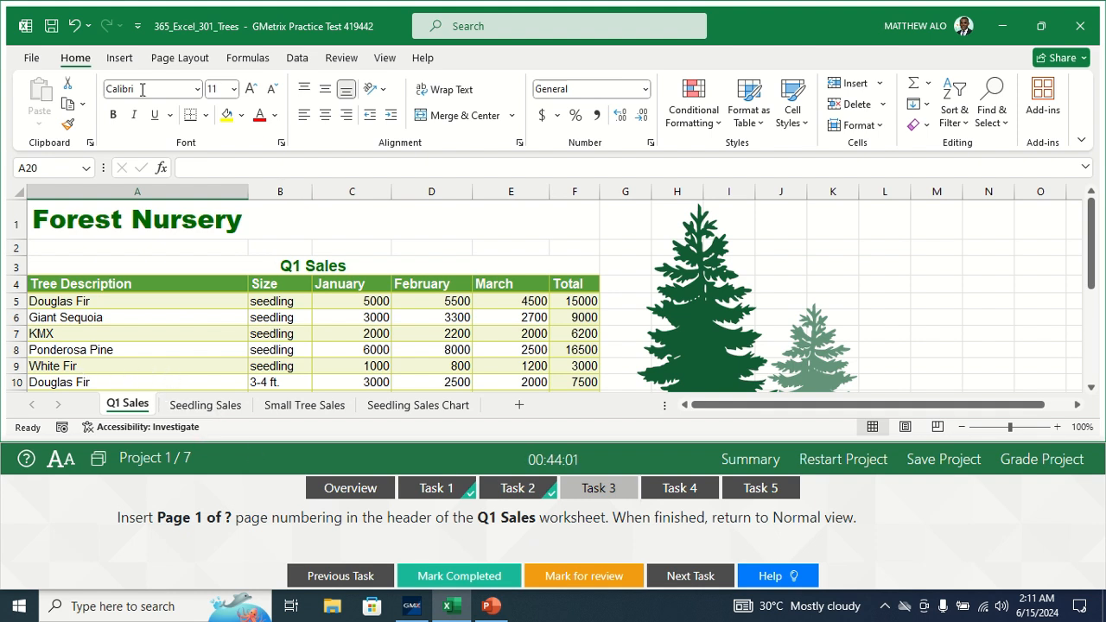
pyautogui.click(119, 58)
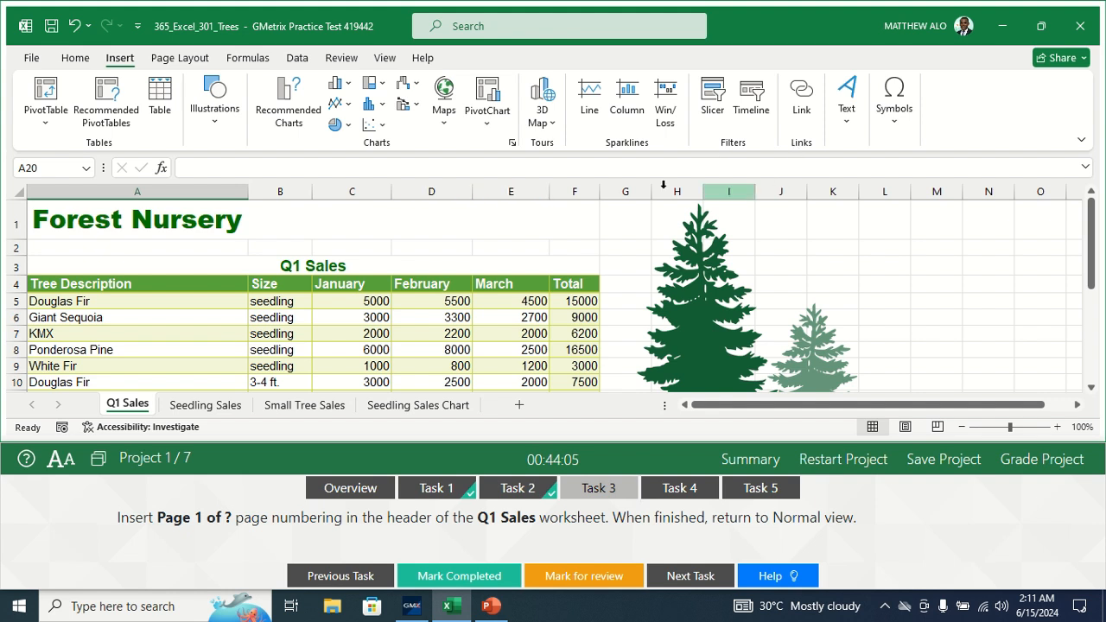
pyautogui.click(847, 128)
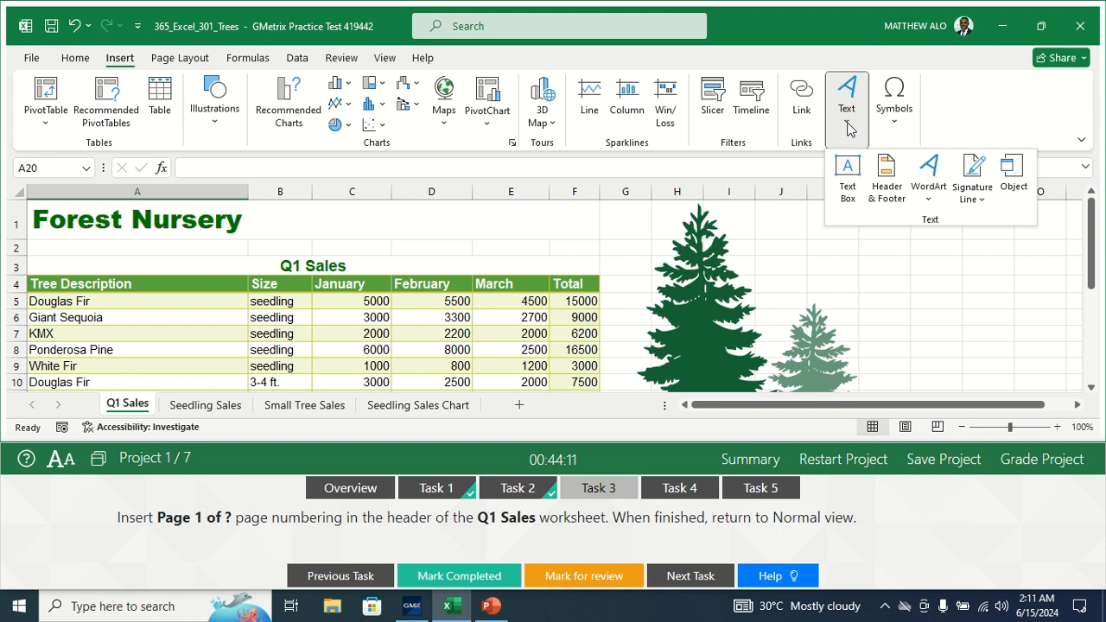
pyautogui.click(885, 174)
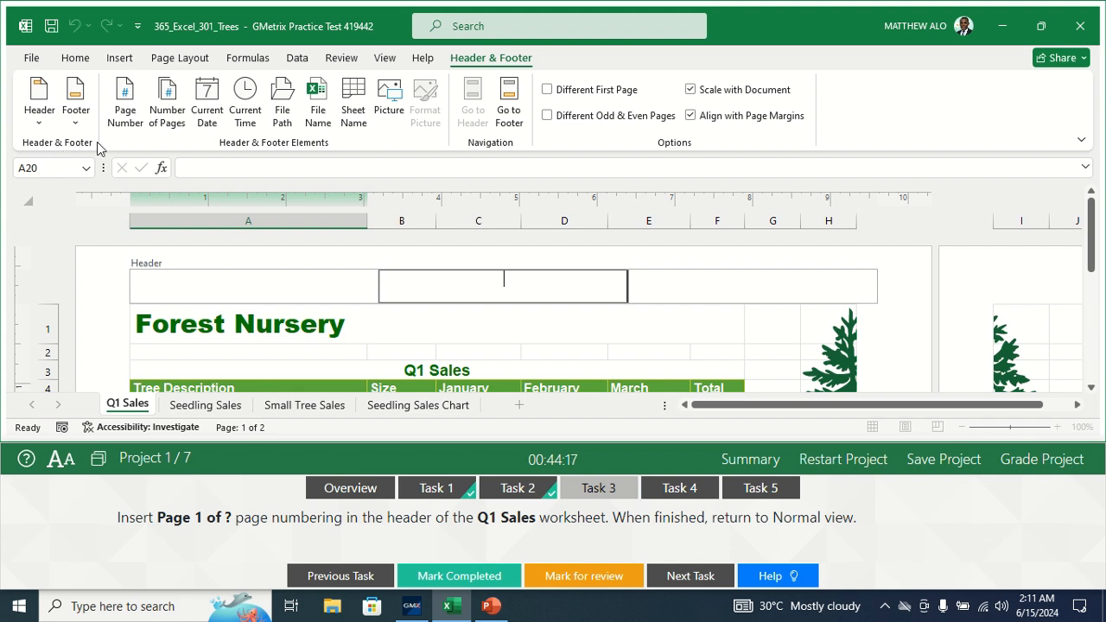
# - Apply the 'Page 1 of ?' header preset, return to Normal view, and mark Task 3 completed
pyautogui.click(39, 117)
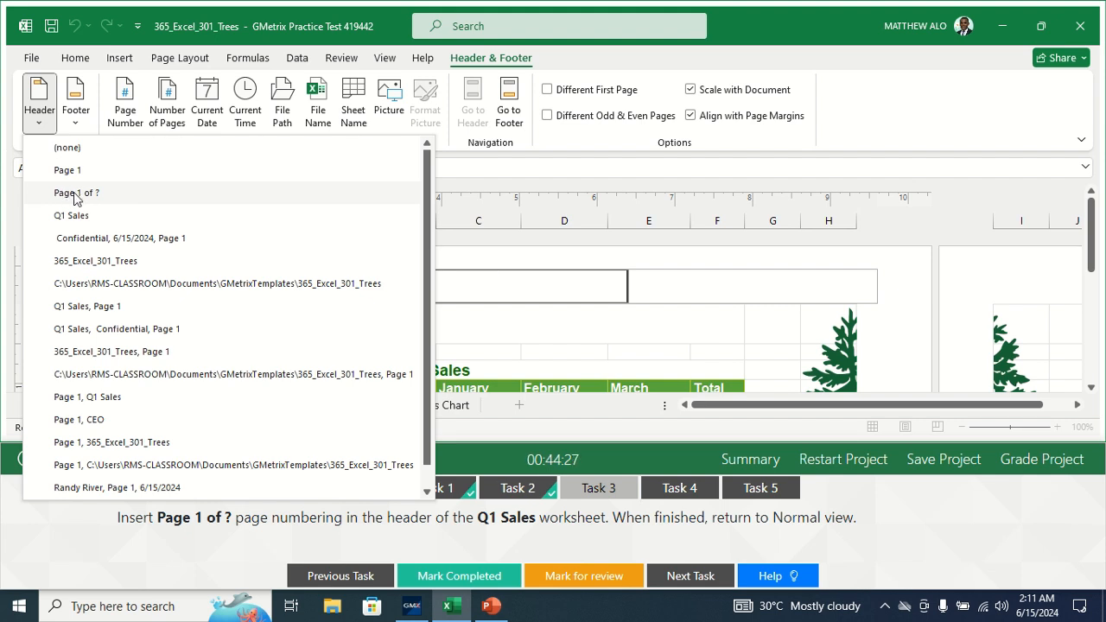
pyautogui.click(74, 198)
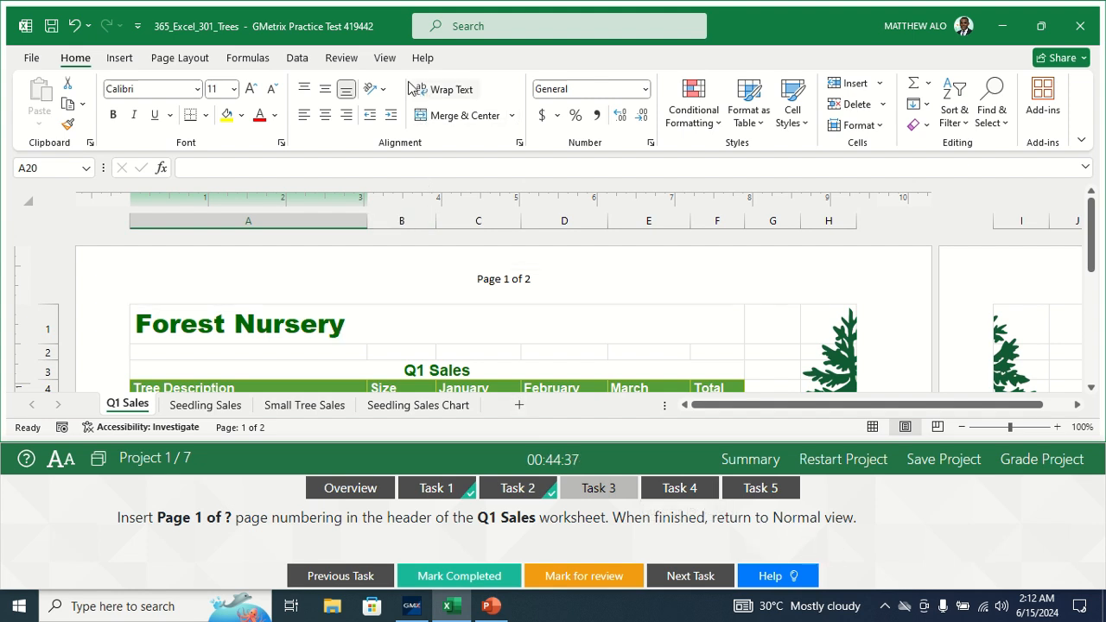
pyautogui.click(384, 58)
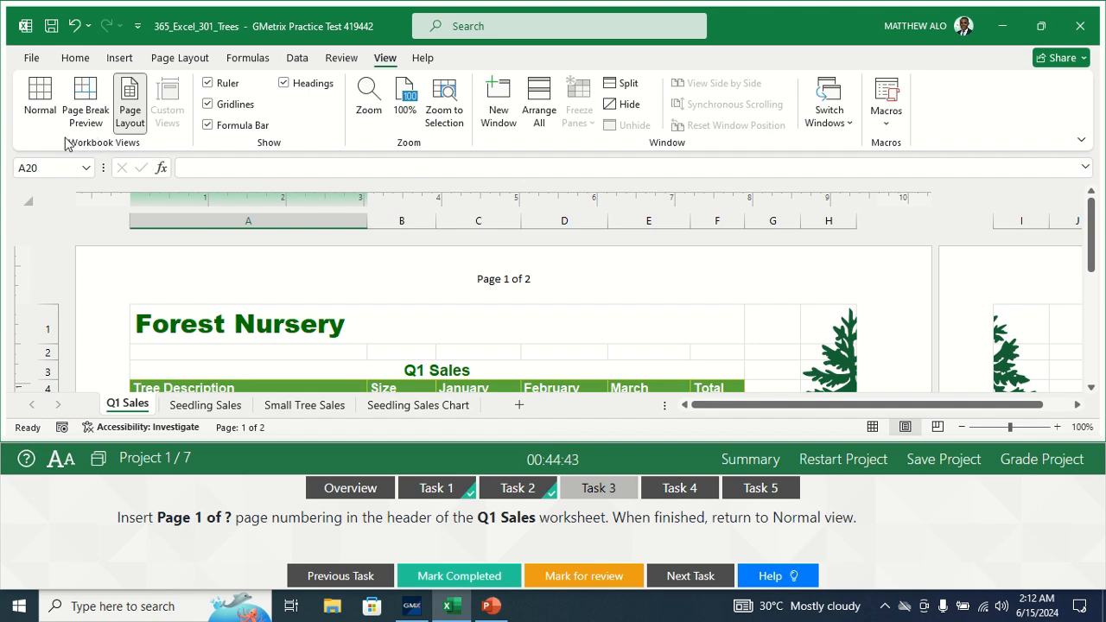
pyautogui.click(46, 114)
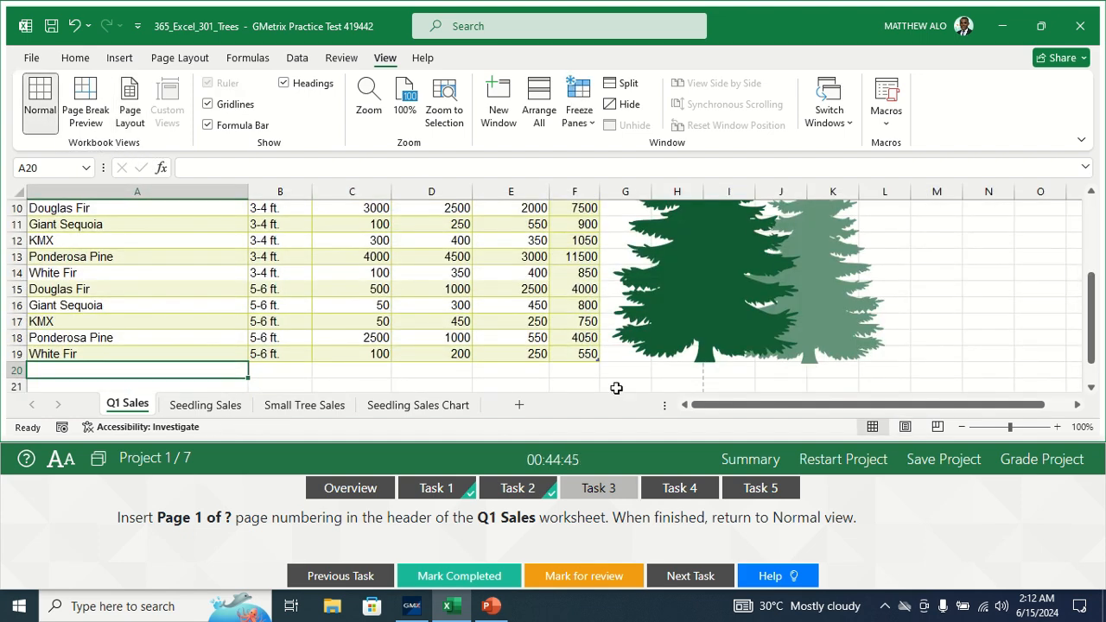
pyautogui.click(446, 582)
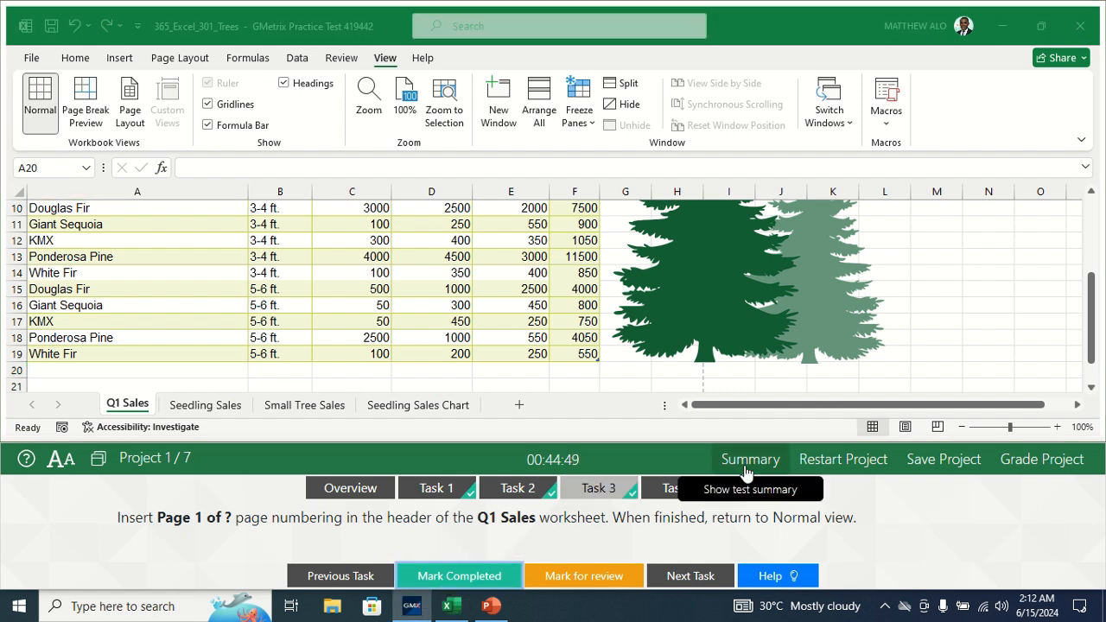
# - Open Task 4 about transposing Q1 Sales A4:E9 onto Seedling Sales
pyautogui.click(678, 489)
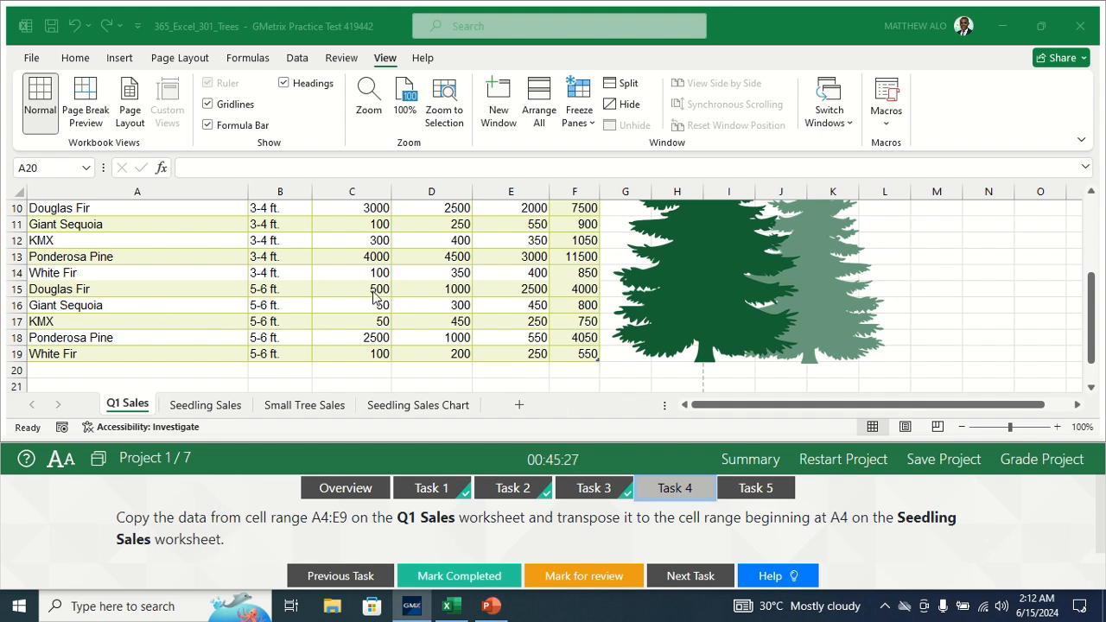
# - Copy range A4:E9 on Q1 Sales and switch to the Seedling Sales sheet
pyautogui.click(1090, 316)
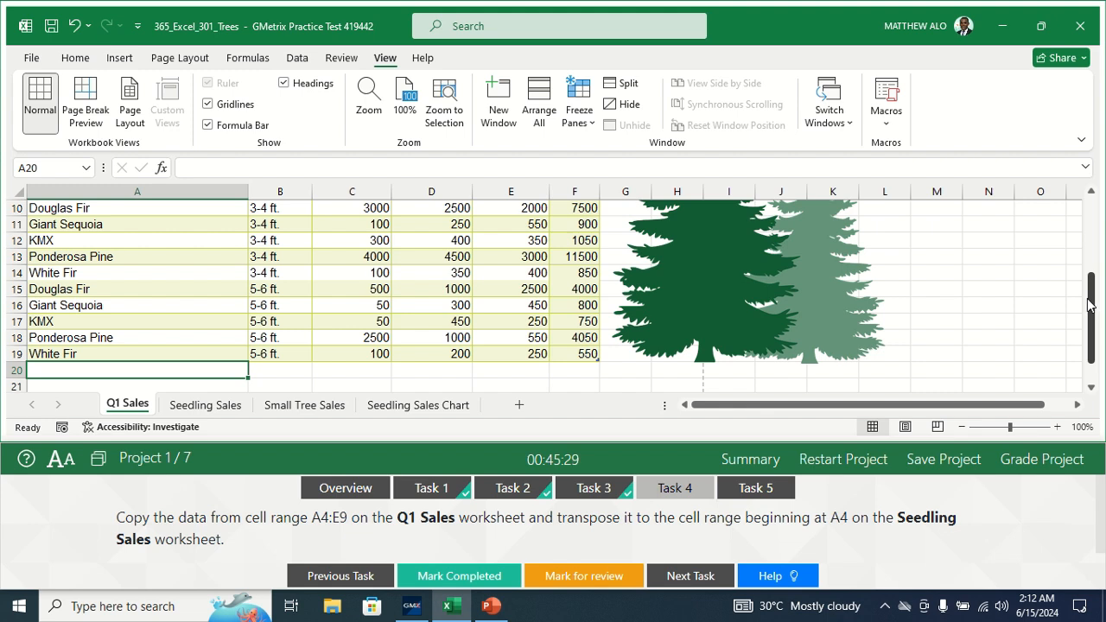
pyautogui.moveTo(1096, 327); pyautogui.dragTo(1094, 253)
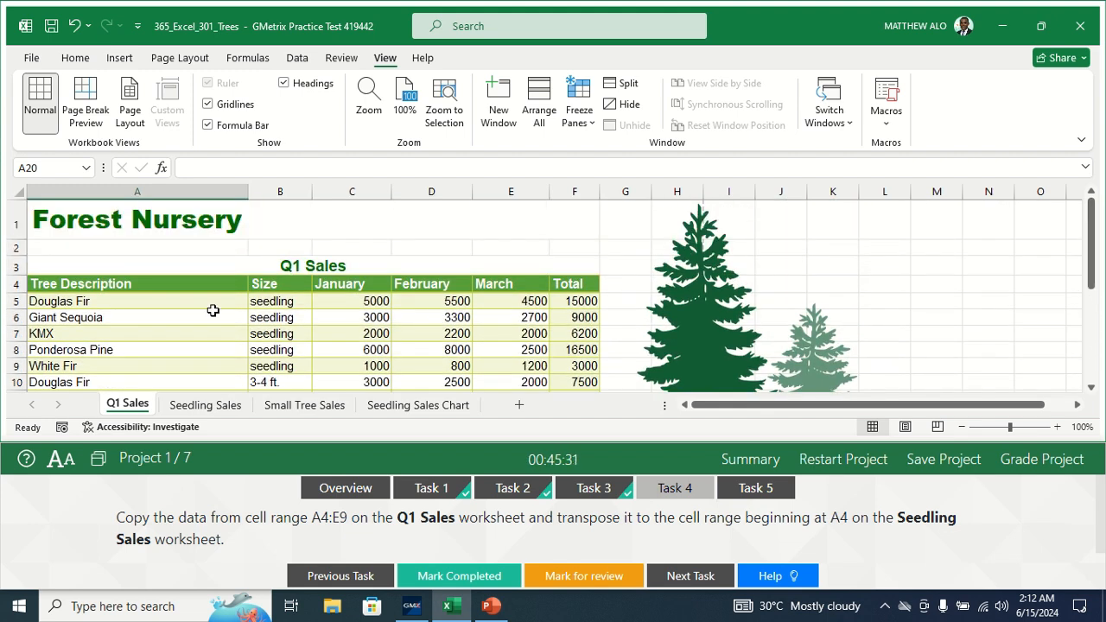
pyautogui.click(89, 284)
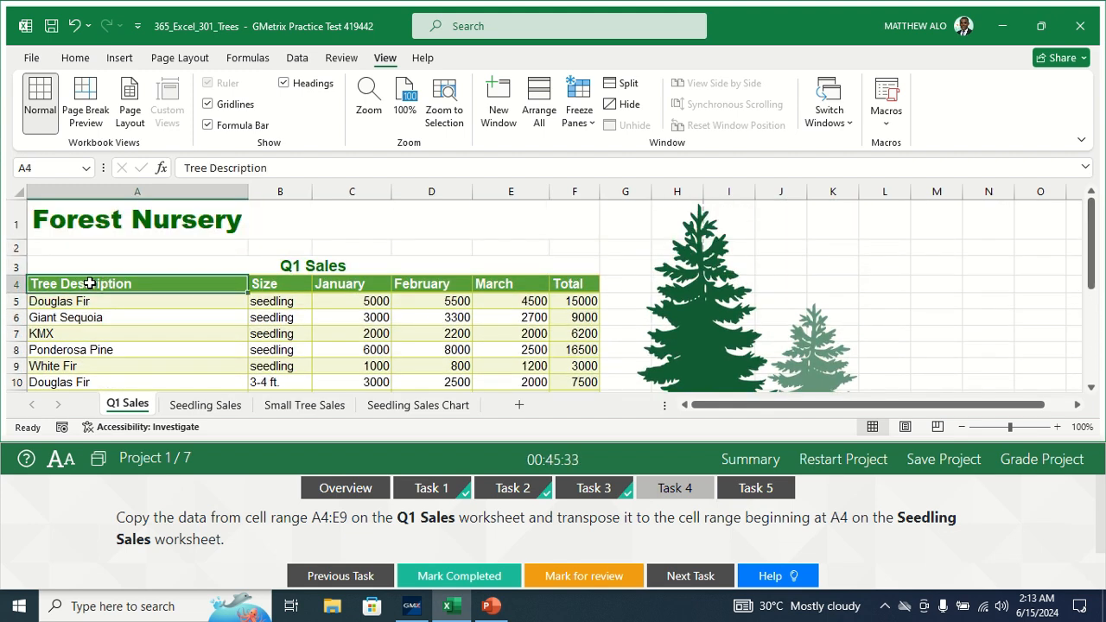
pyautogui.moveTo(89, 283); pyautogui.dragTo(507, 363)
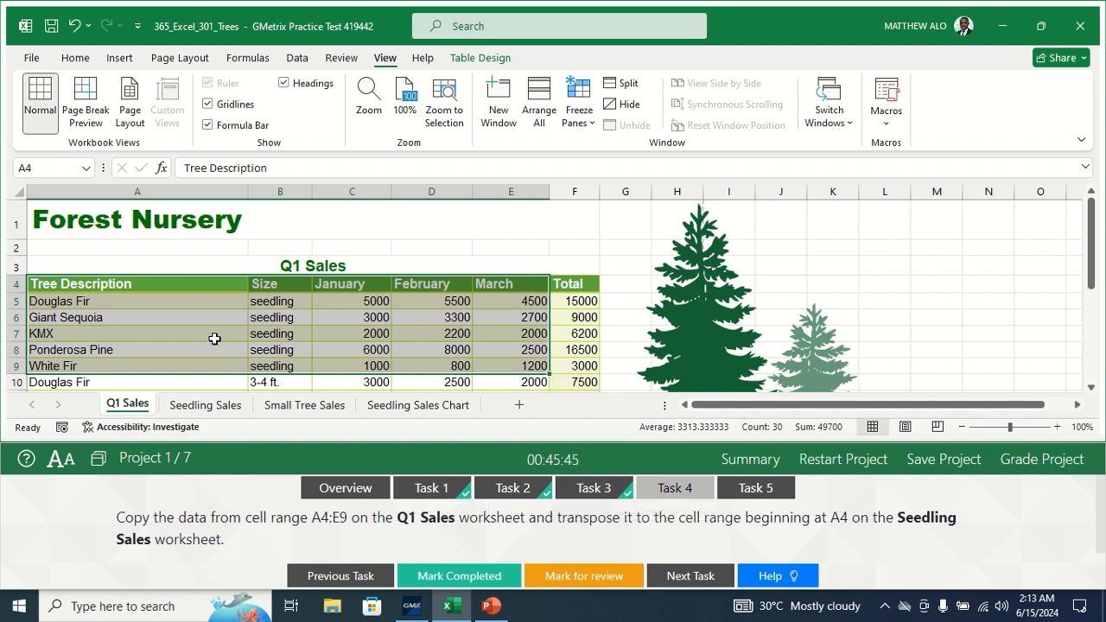
pyautogui.click(64, 62)
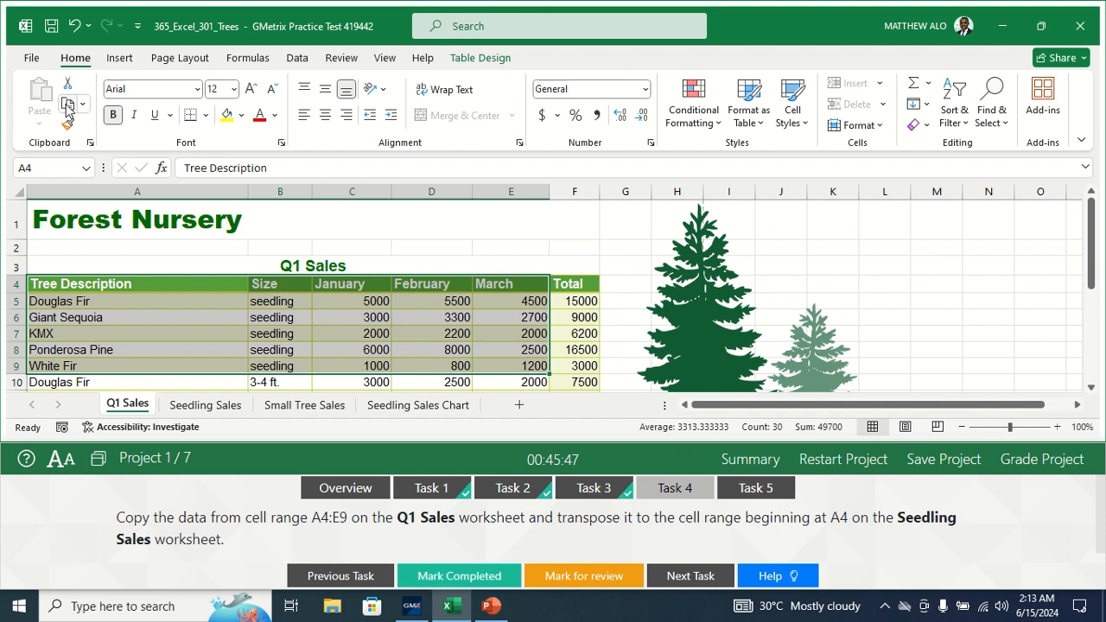
pyautogui.click(67, 105)
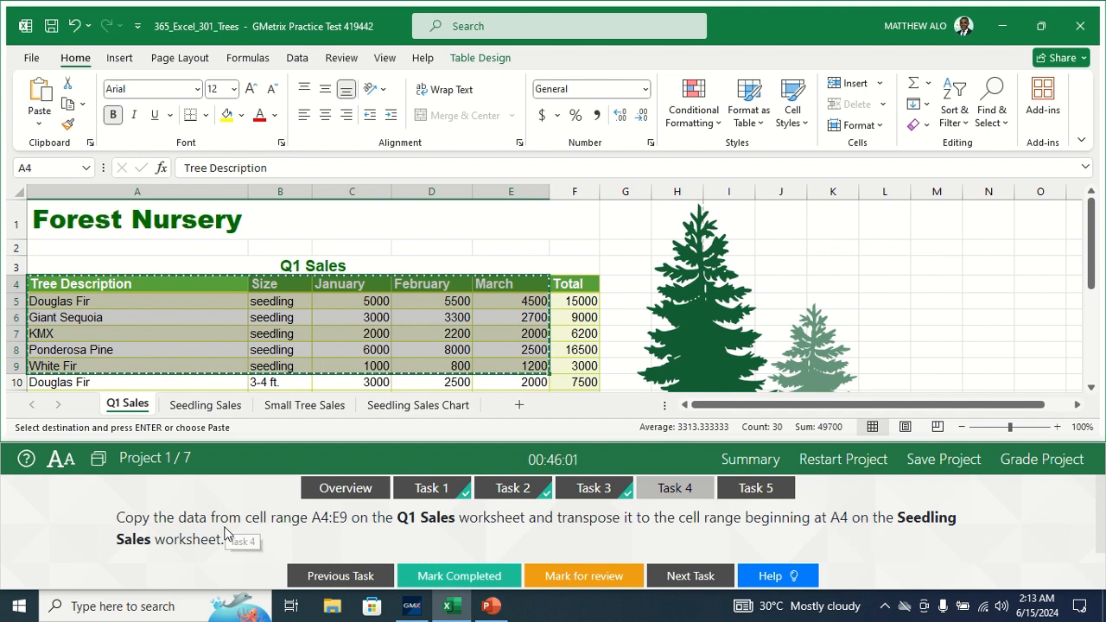
pyautogui.click(208, 405)
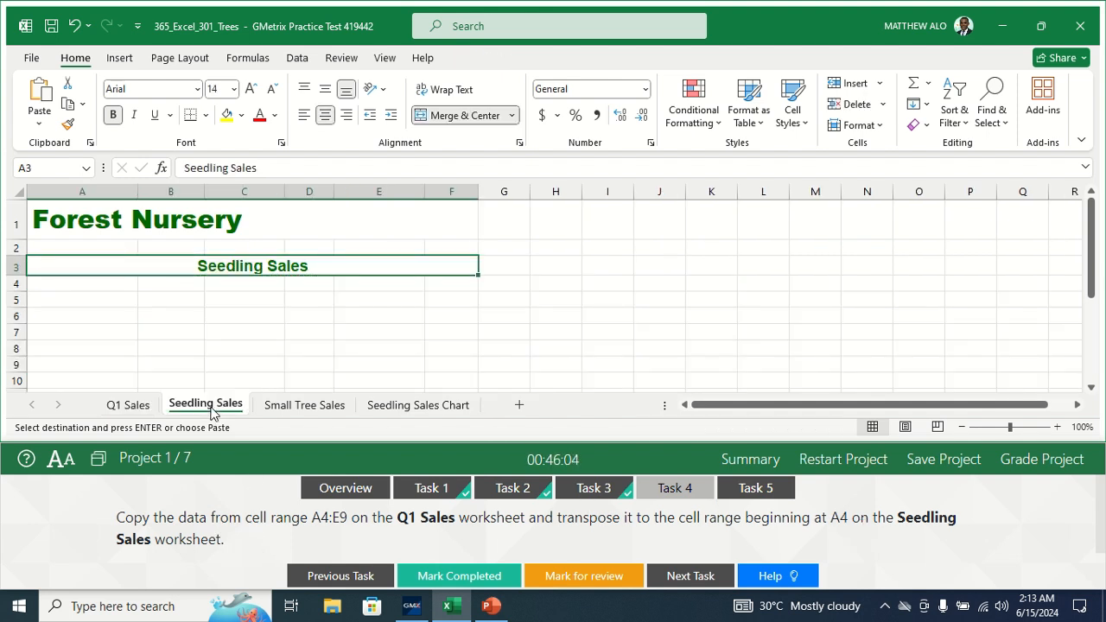
# - Paste the copied Q1 data transposed into Seedling Sales at cell A4
pyautogui.click(89, 284)
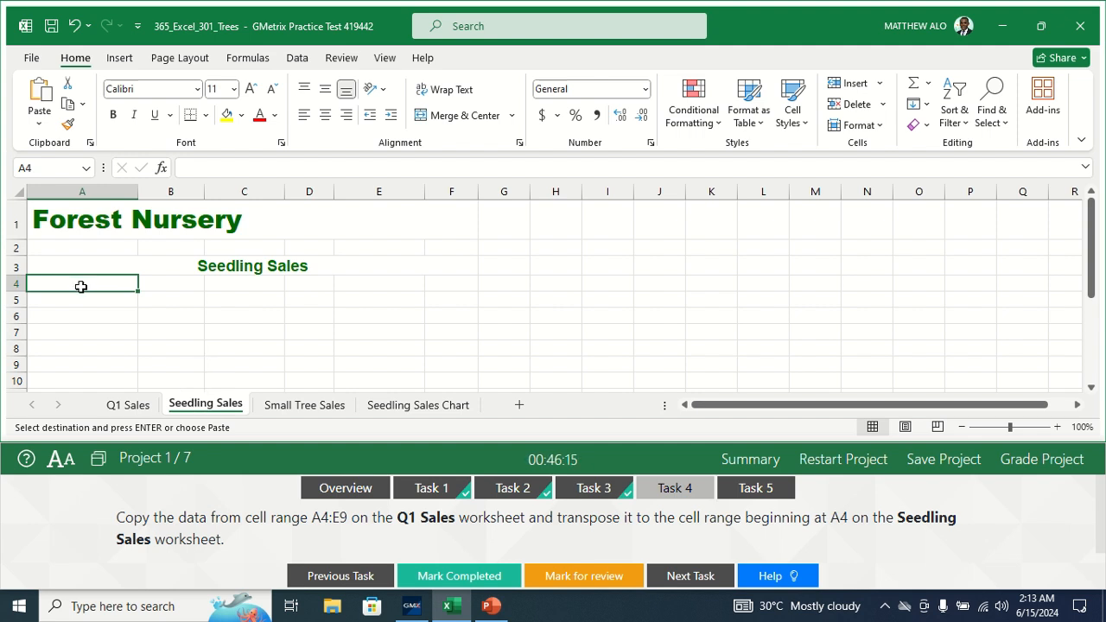
pyautogui.click(39, 125)
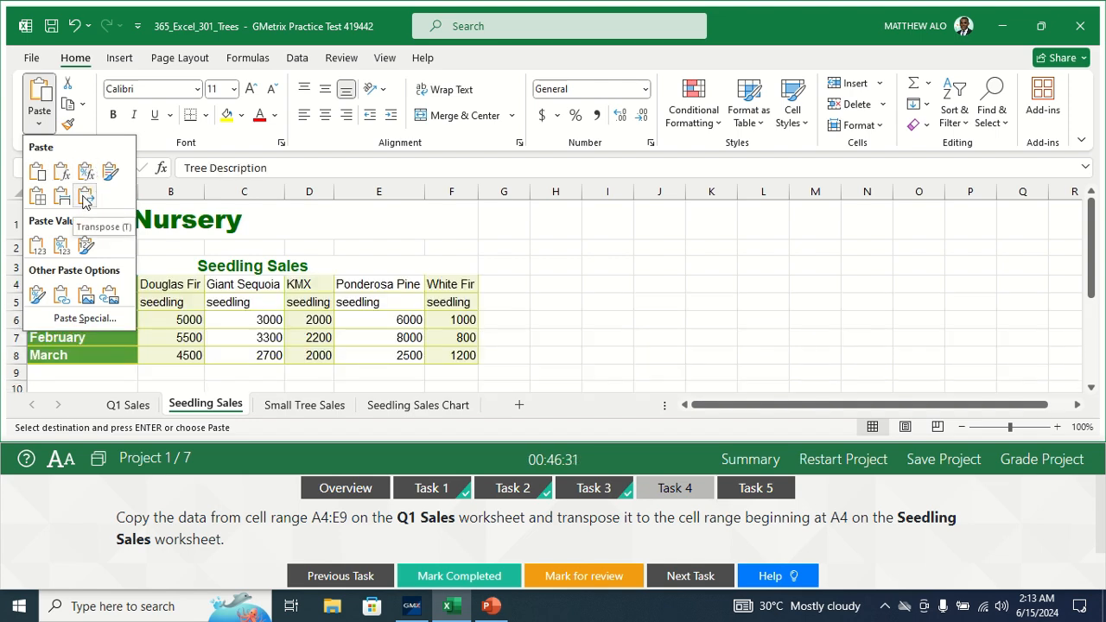
pyautogui.click(84, 198)
pyautogui.click(597, 326)
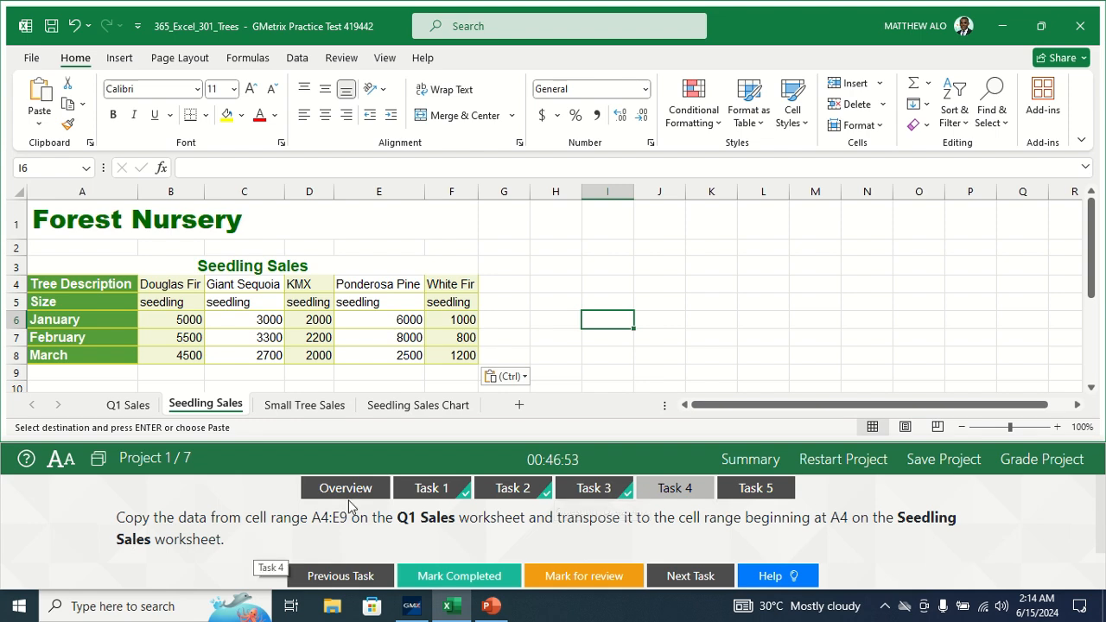
# - Check the Q1 Sales source, mark Task 4 completed, and open Task 5
pyautogui.click(128, 404)
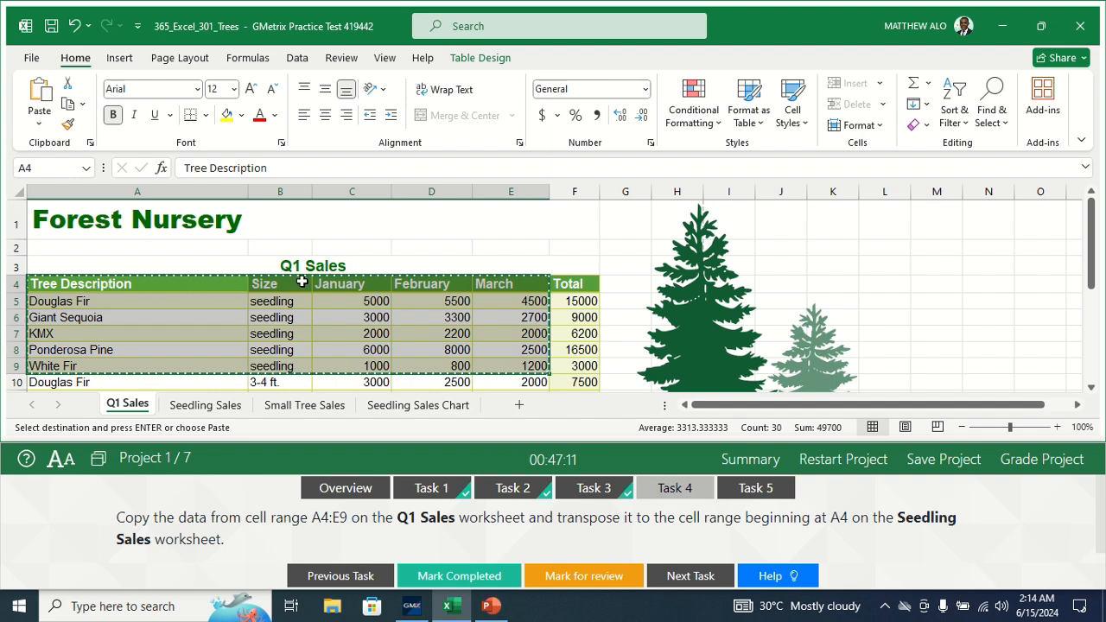
pyautogui.click(210, 404)
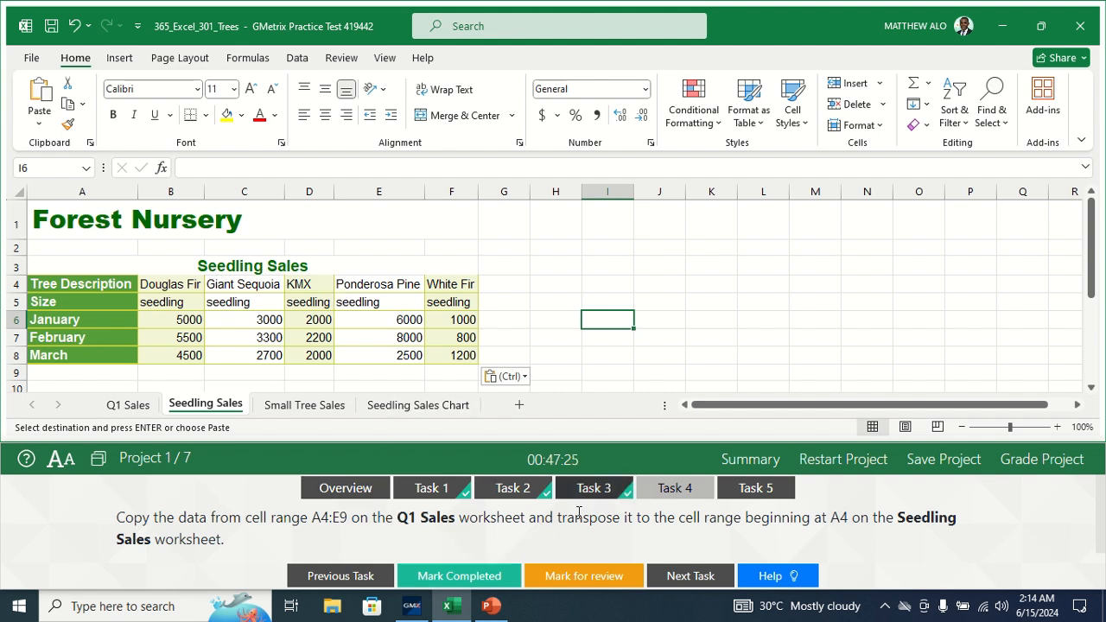
pyautogui.click(458, 560)
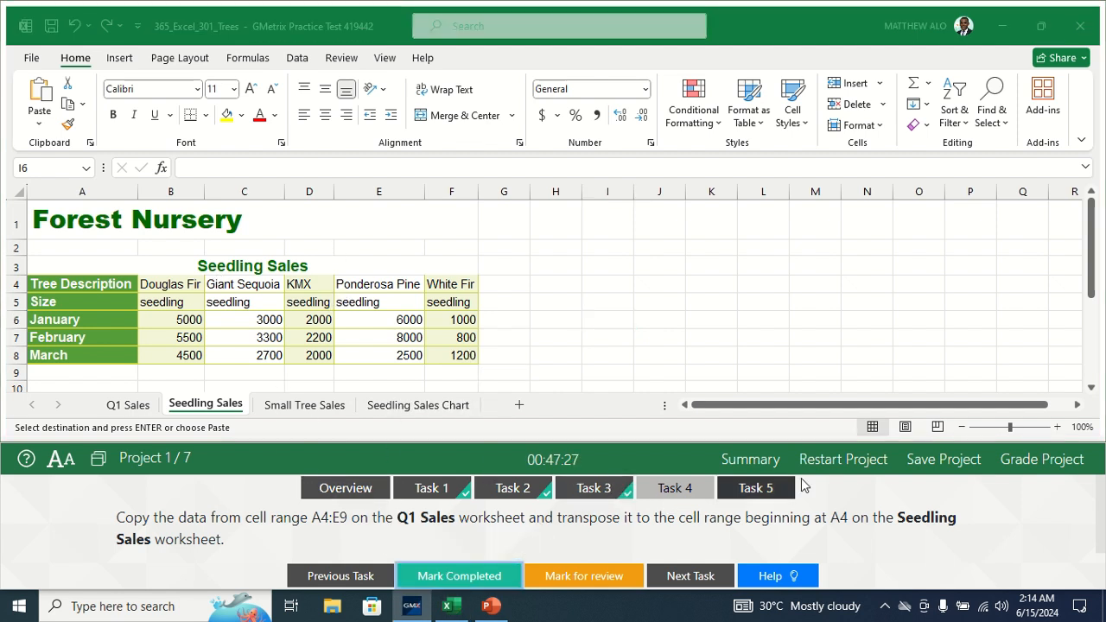
pyautogui.click(753, 489)
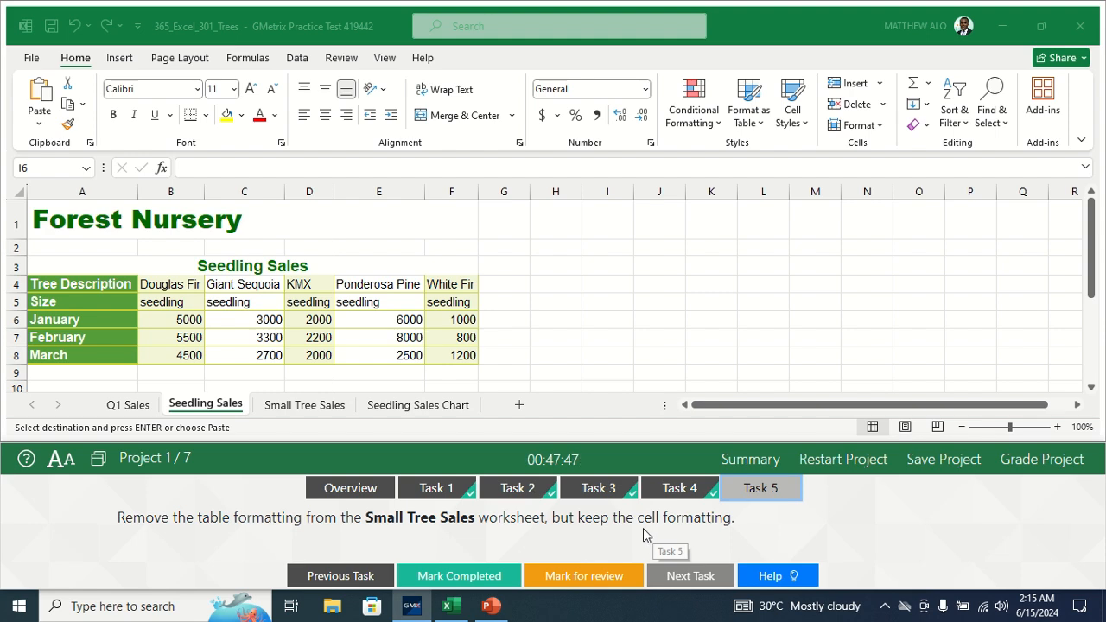
# - Select a cell in the Small Tree Sales table Table5 and show its Table Design tab
pyautogui.click(290, 407)
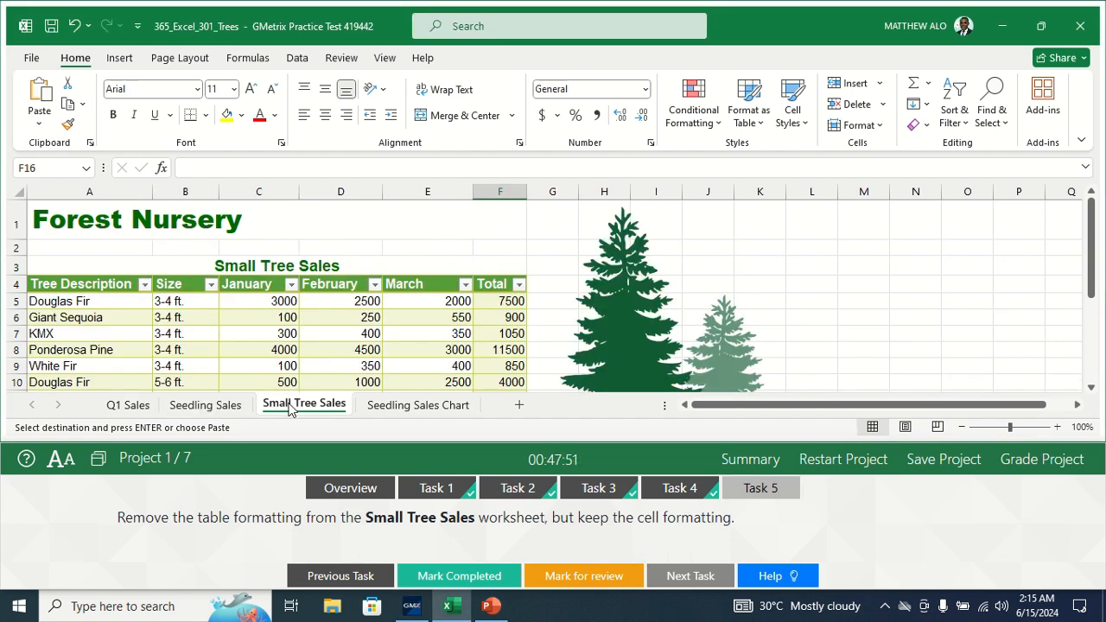
pyautogui.click(241, 346)
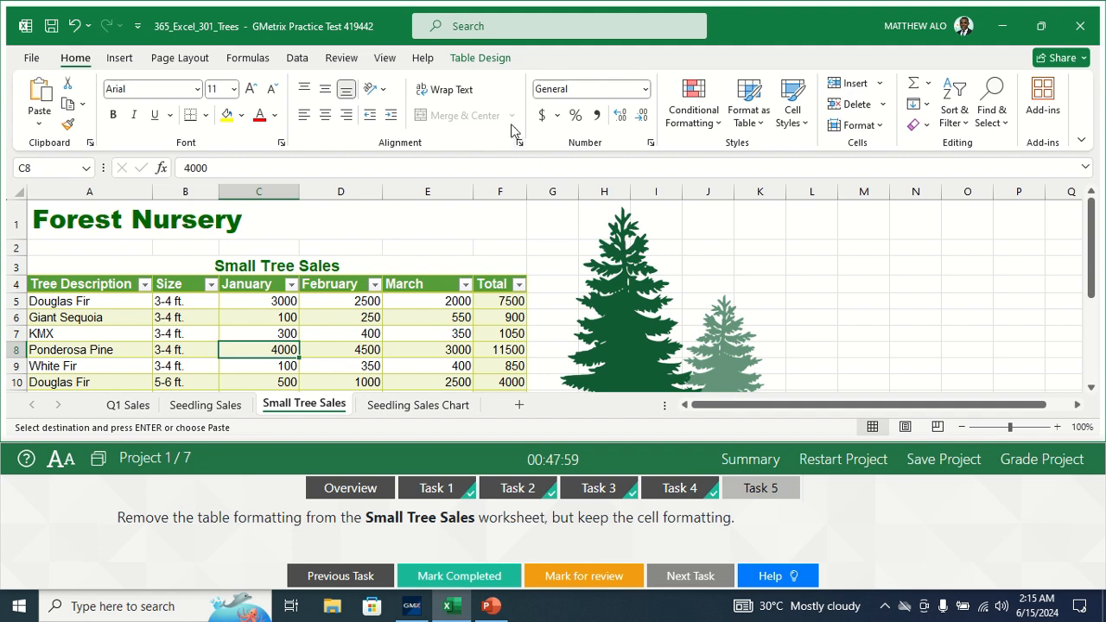
pyautogui.click(480, 63)
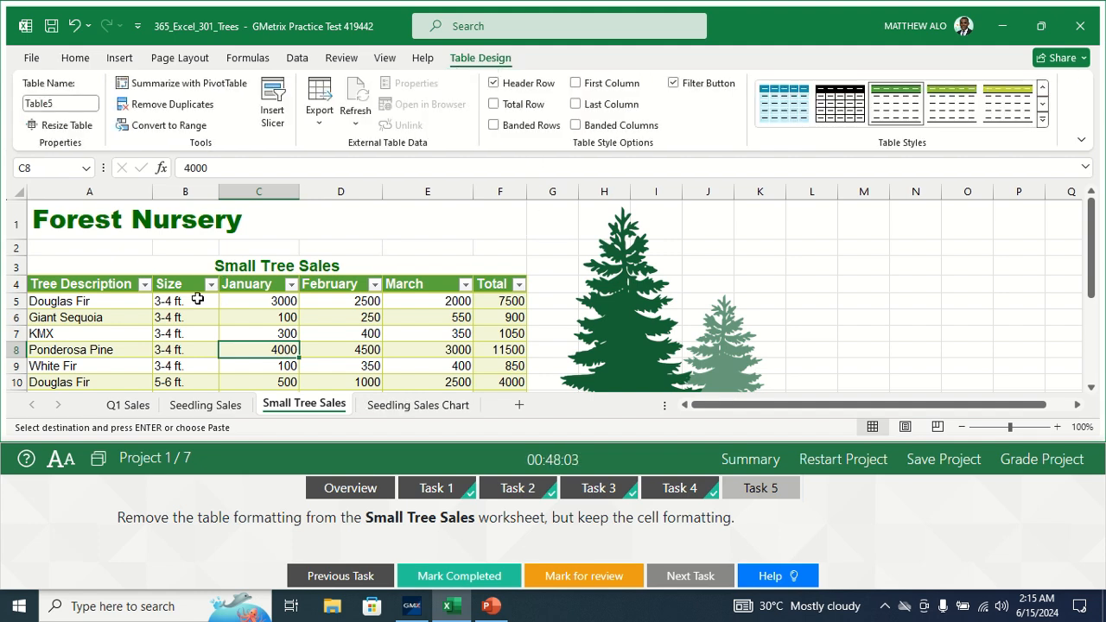
# - Convert Table5 on Small Tree Sales to a normal range, keeping its formatting
pyautogui.click(164, 126)
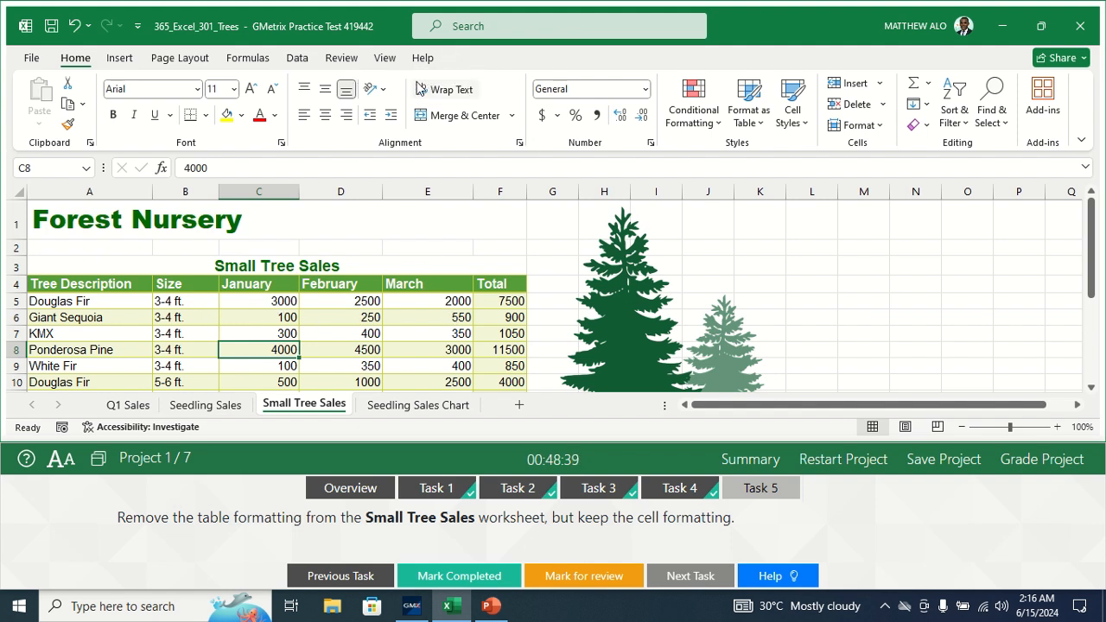
pyautogui.click(230, 335)
# - Check the Size value in B7, then mark the table-formatting exercise completed
pyautogui.click(212, 334)
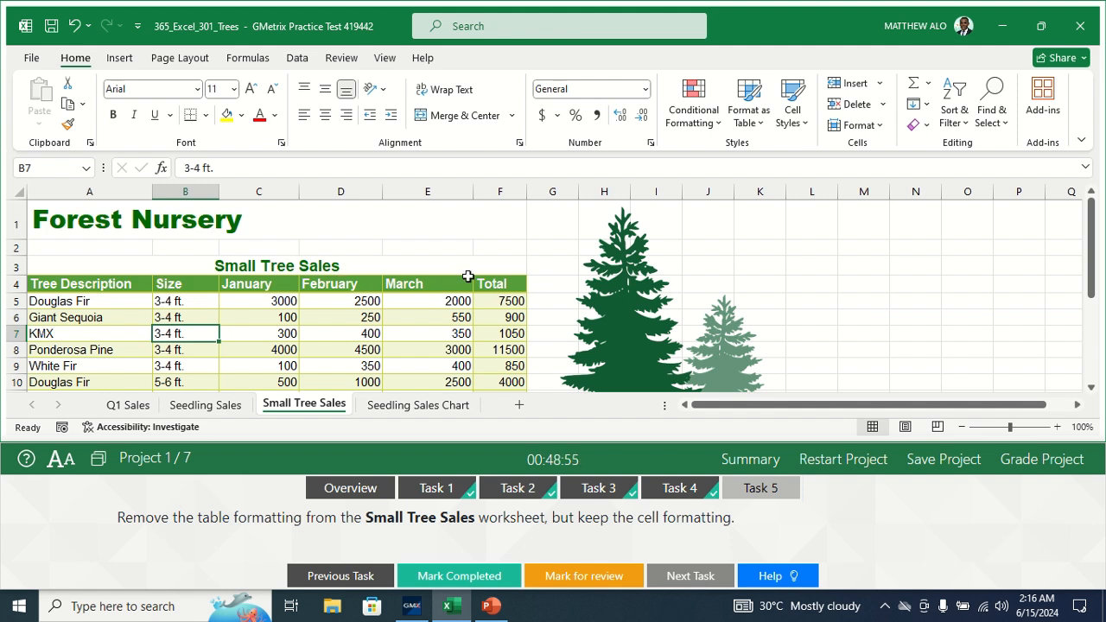
pyautogui.click(438, 579)
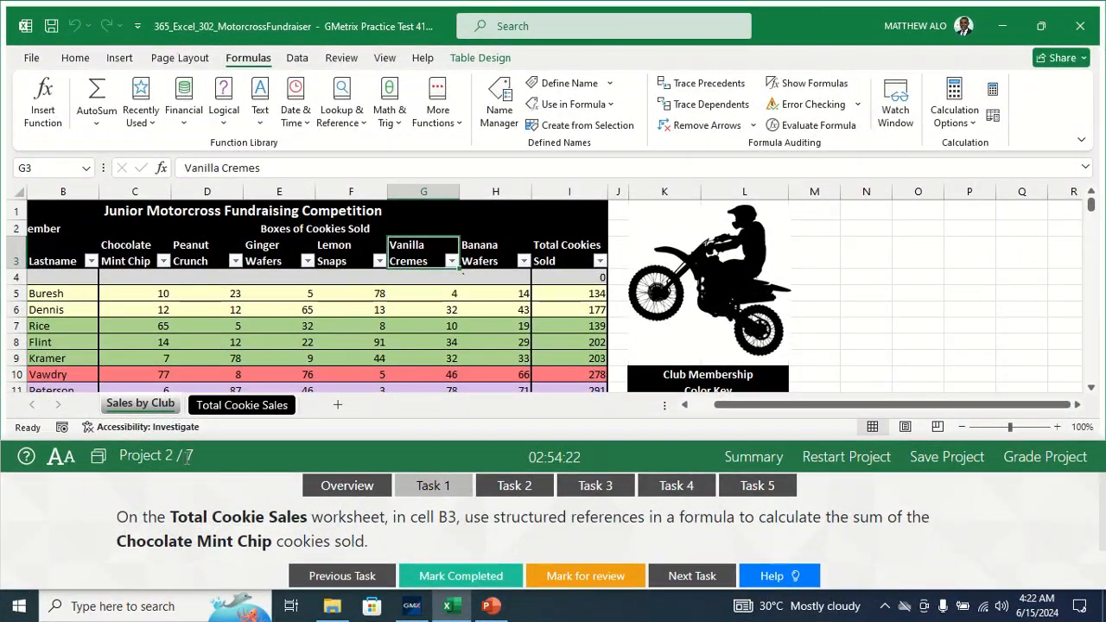
# - Bring up Task 1 and switch the fundraiser workbook to the Total Cookie Sales sheet
pyautogui.click(406, 482)
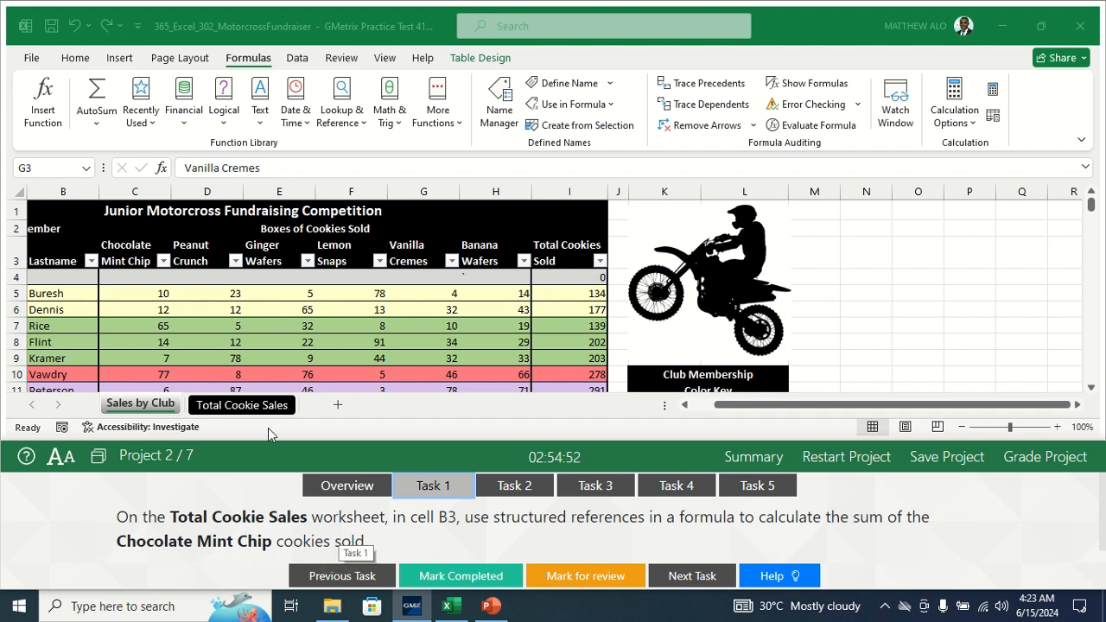
pyautogui.click(219, 406)
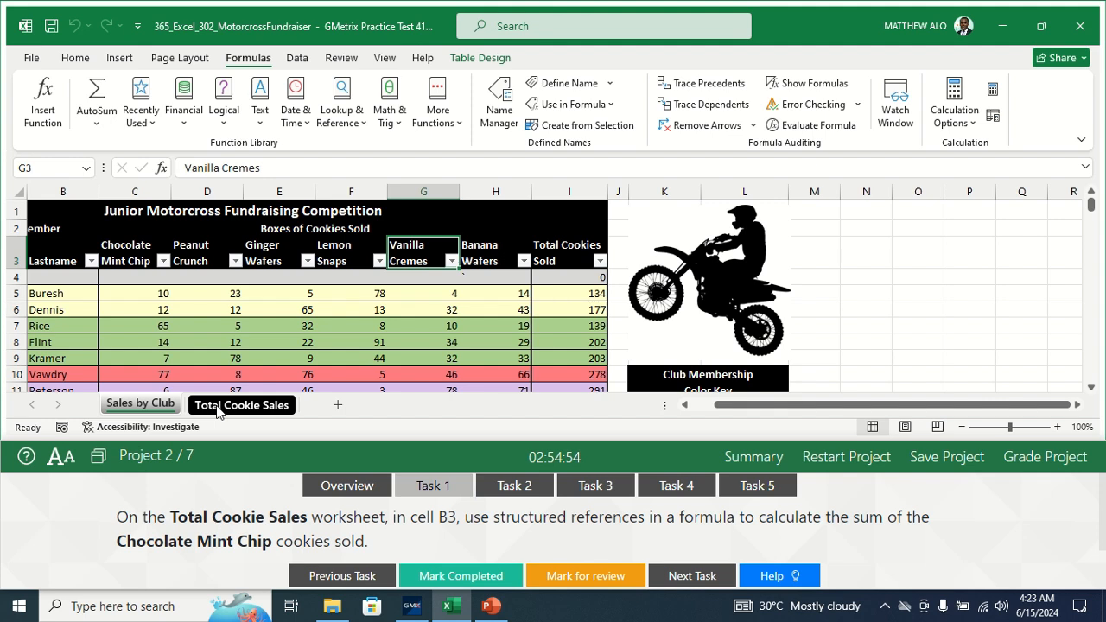
pyautogui.click(222, 408)
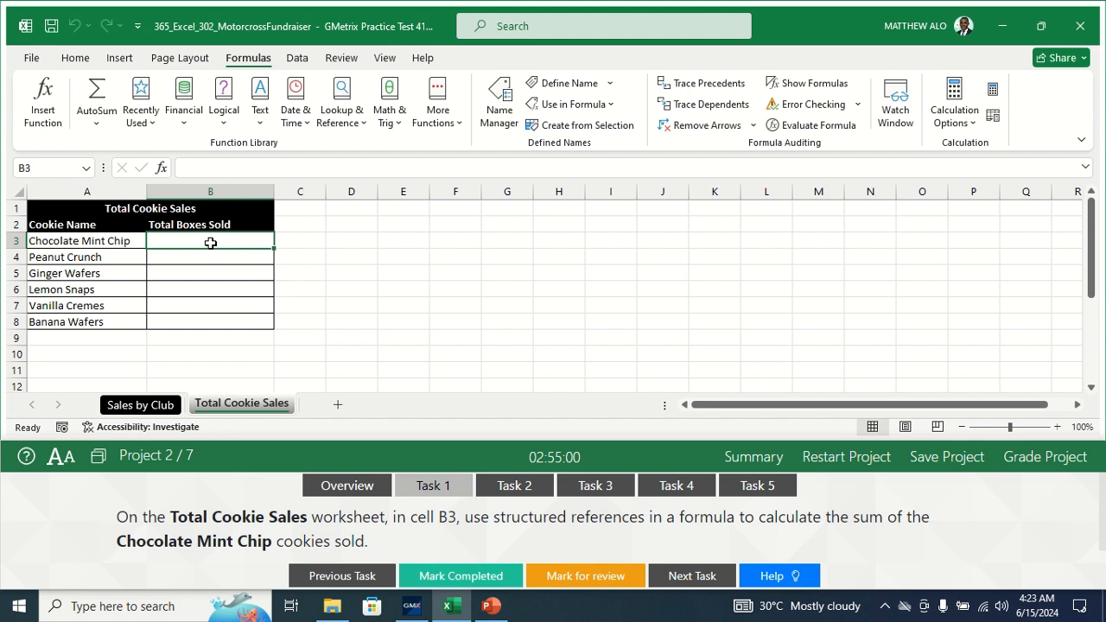
# - Enter =SUM(Table1[Chocolate Mint Chip]) in B3, referencing the Sales by Club column, giving 1366
pyautogui.click(189, 165)
pyautogui.write('=')
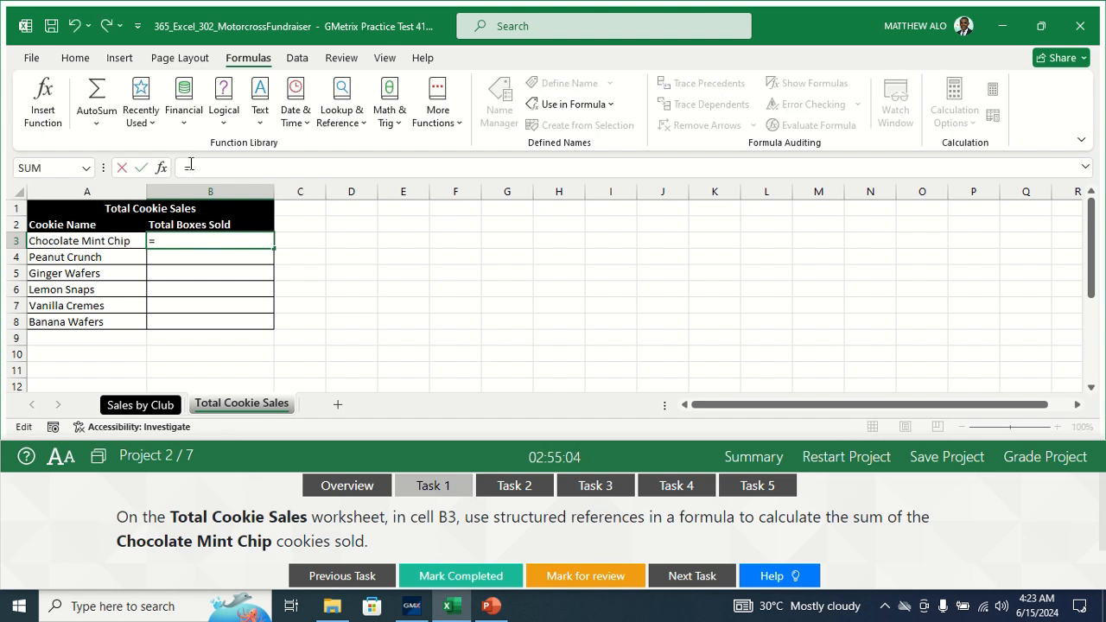
pyautogui.write('SUM')
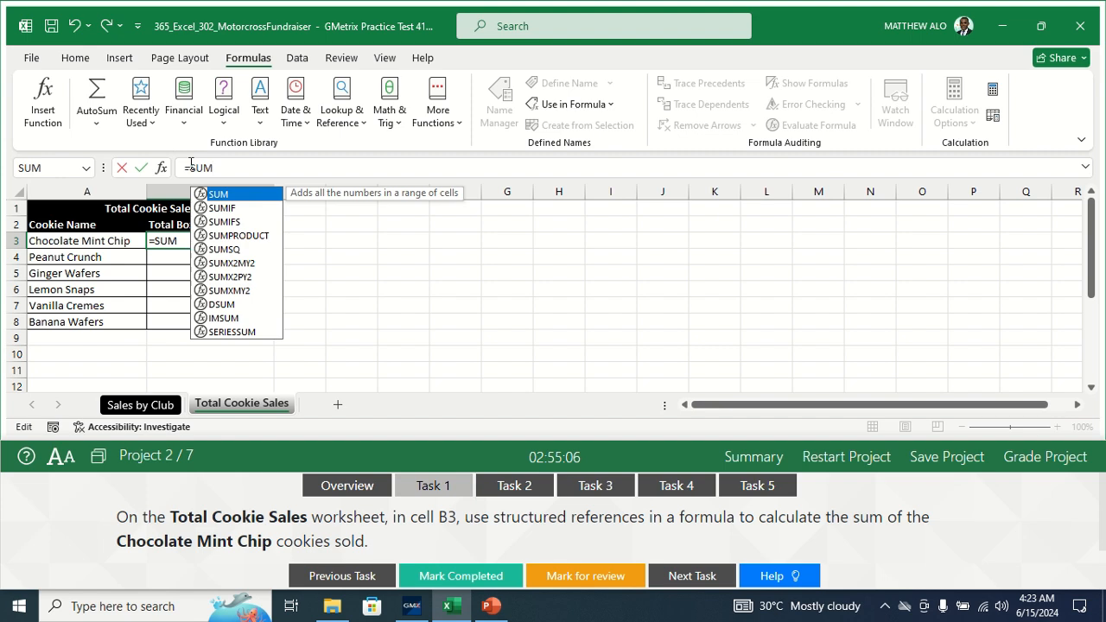
pyautogui.write('(')
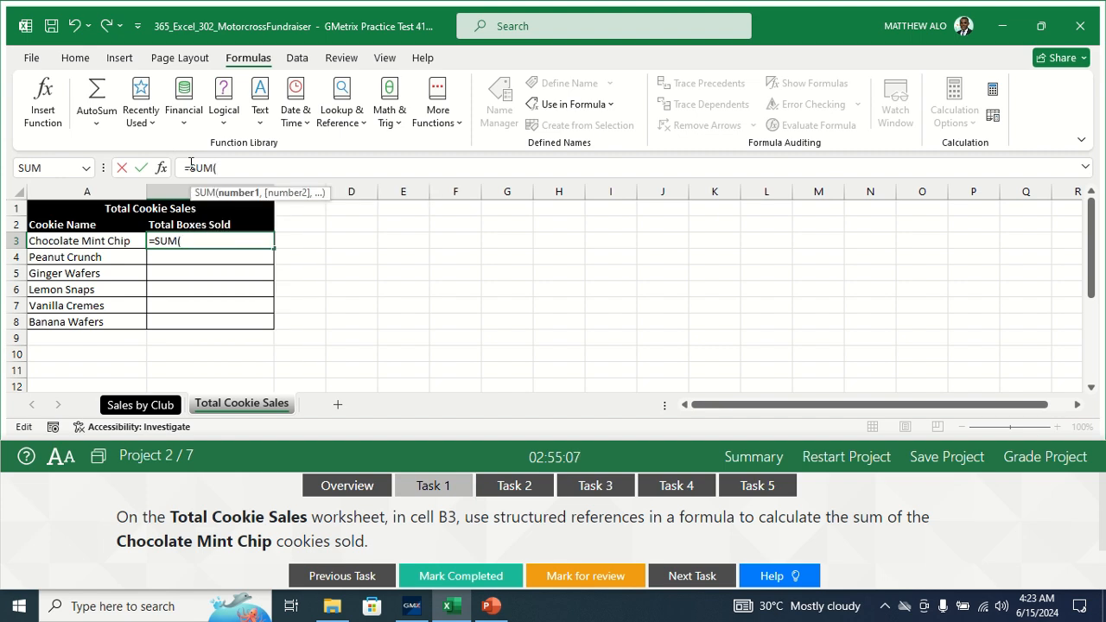
pyautogui.click(138, 406)
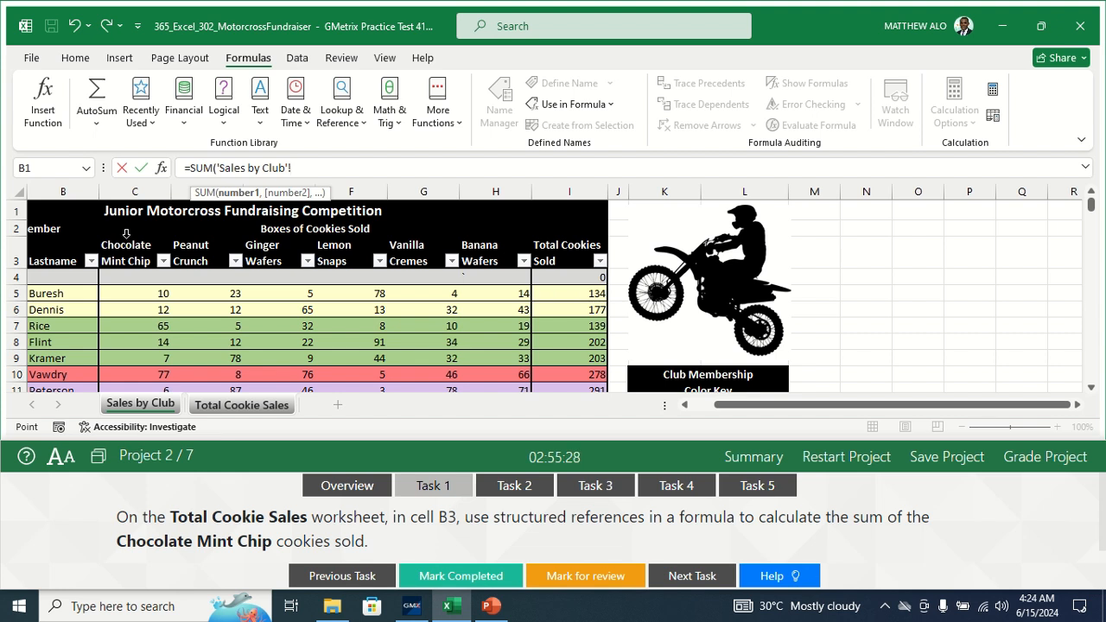
pyautogui.click(126, 233)
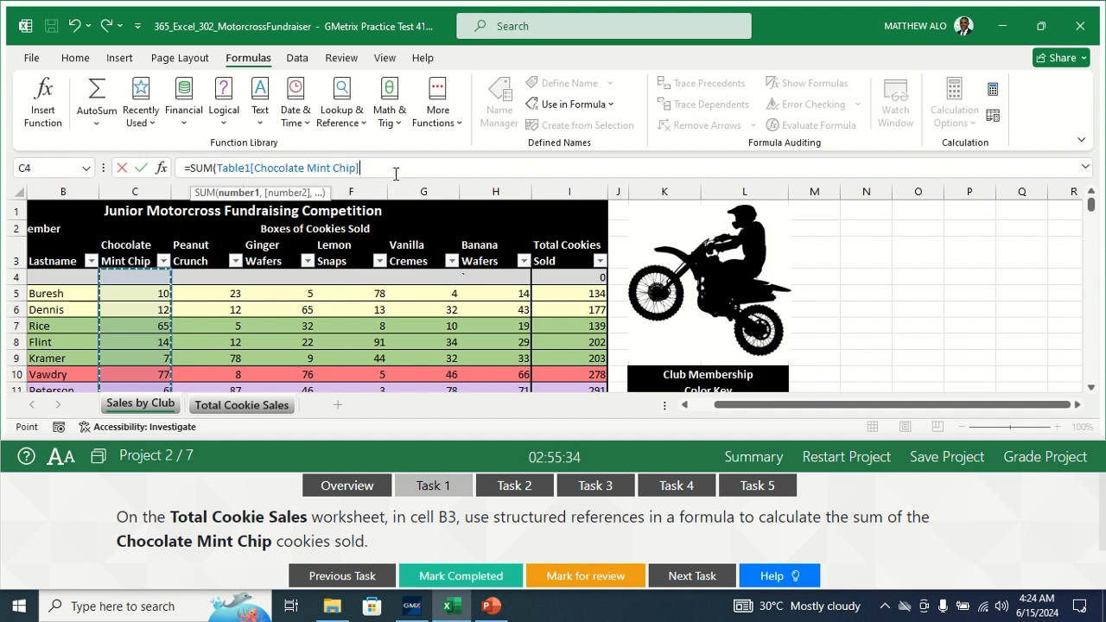
pyautogui.write(')')
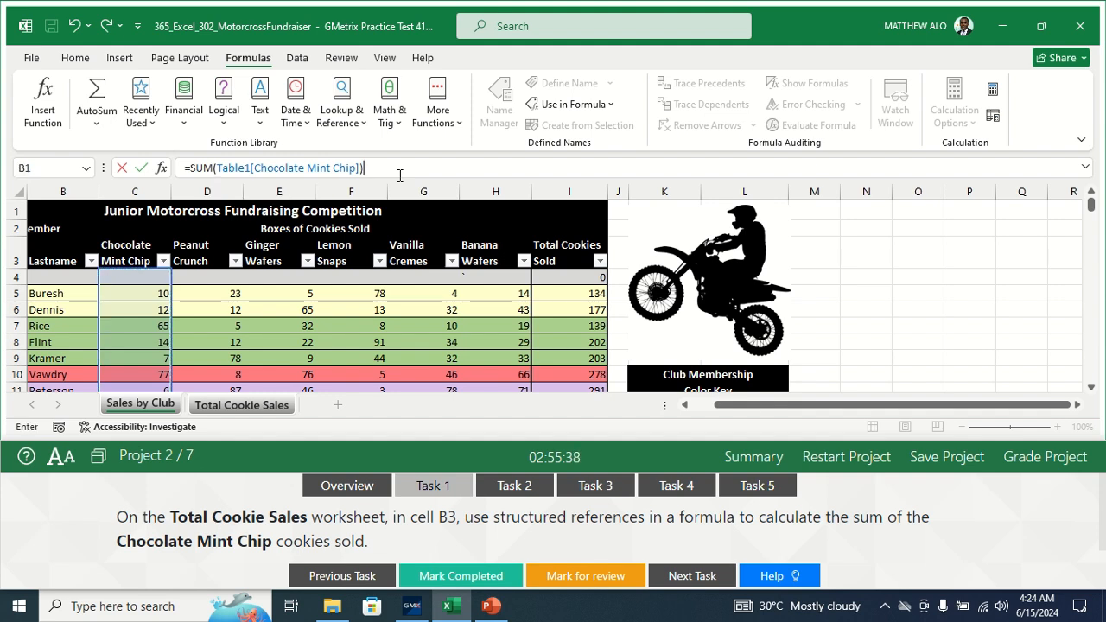
pyautogui.press('Return')
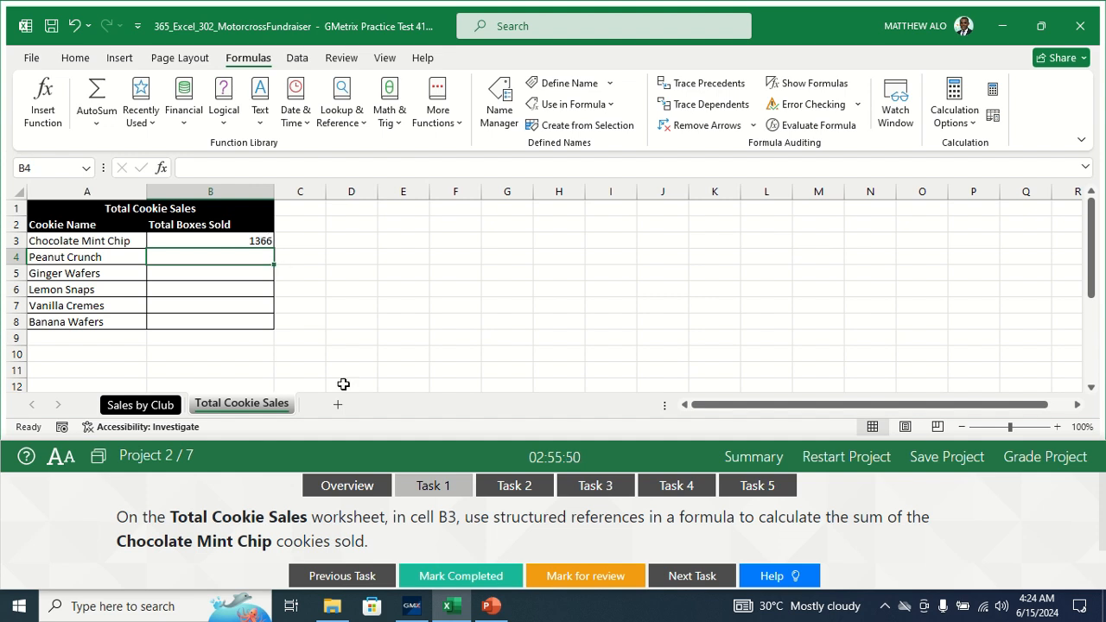
# - Mark Task 1 completed and bring up Task 2, the Blazing_Bikes named range
pyautogui.click(448, 577)
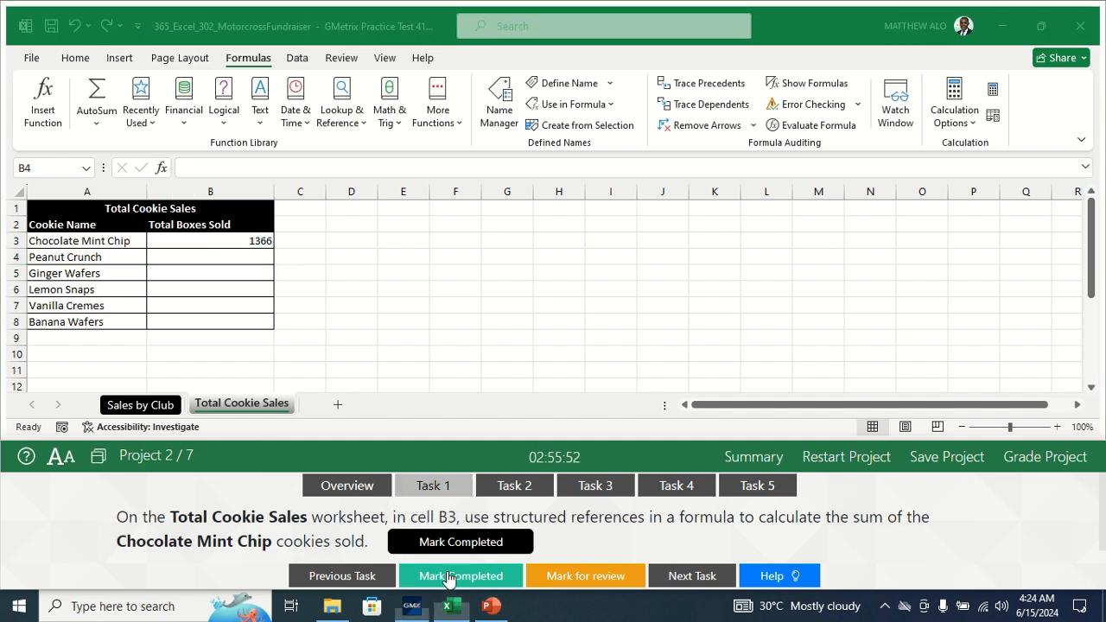
pyautogui.click(536, 485)
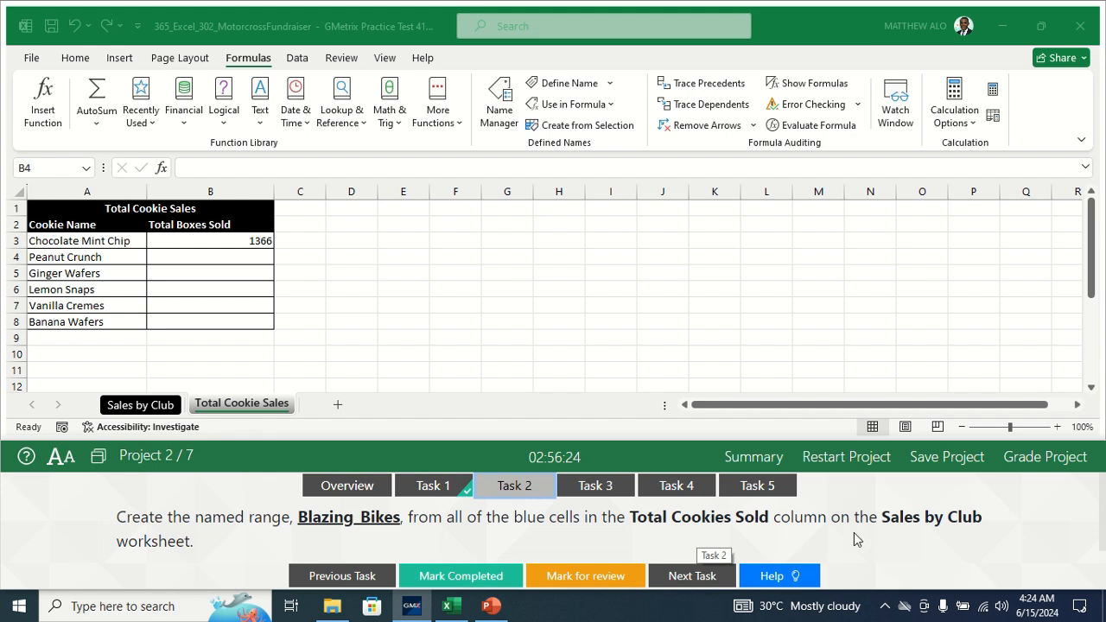
pyautogui.click(143, 409)
pyautogui.click(144, 408)
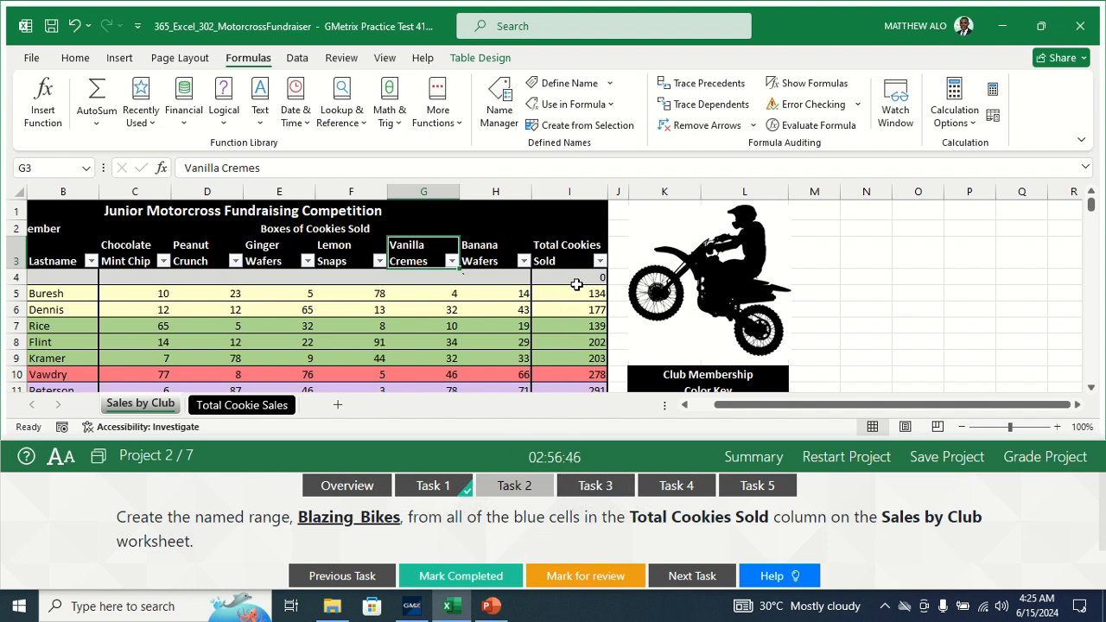
pyautogui.press('Down')
pyautogui.press('Down')
pyautogui.press('Down')
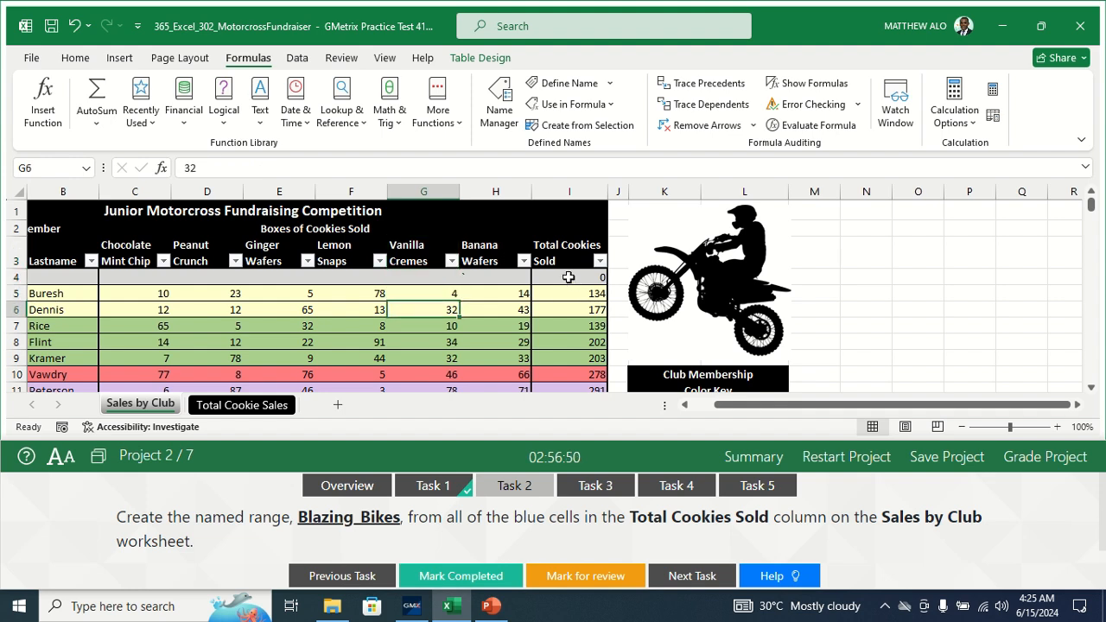
pyautogui.click(569, 278)
pyautogui.press('Down')
pyautogui.press('Down')
pyautogui.press('Down')
pyautogui.press('Down')
pyautogui.press('Down')
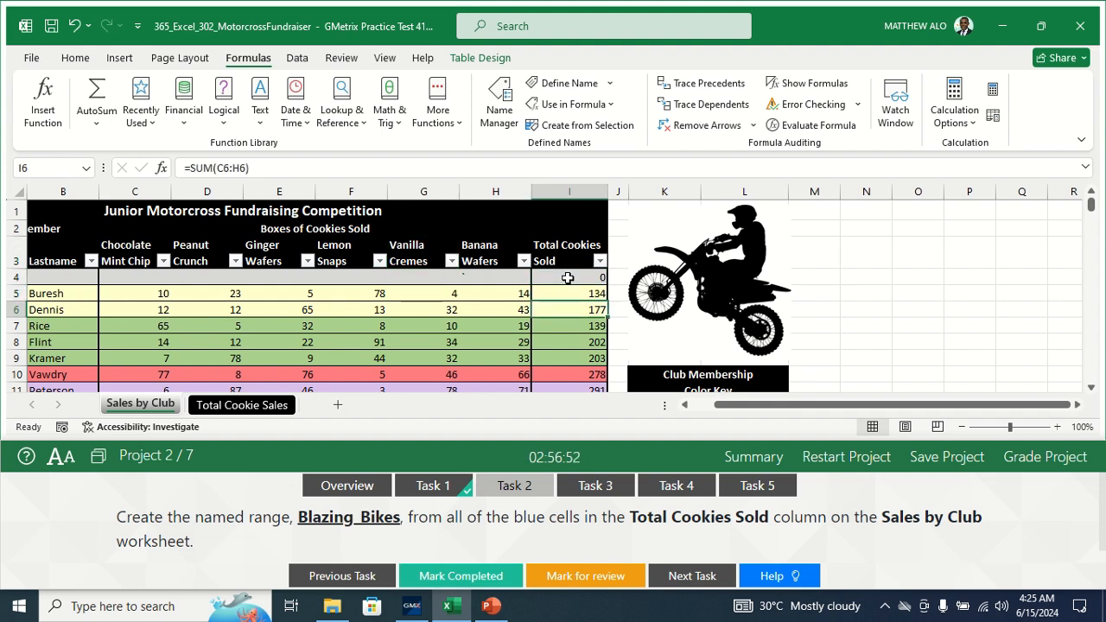
pyautogui.press('Down')
pyautogui.press('Down')
pyautogui.press('Down')
pyautogui.press('Down')
pyautogui.press('Down')
pyautogui.press('Down')
pyautogui.press('Down')
pyautogui.press('Down')
pyautogui.press('Down')
pyautogui.press('Down')
pyautogui.press('Down')
pyautogui.press('Down')
pyautogui.press('Down')
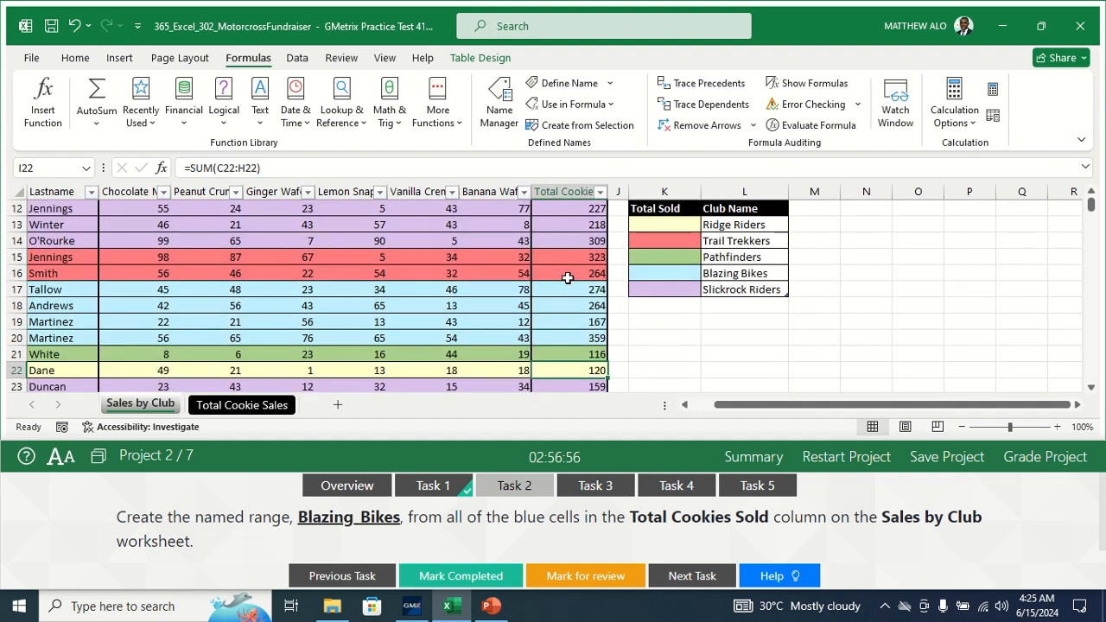
pyautogui.press('Down')
pyautogui.press('Down')
pyautogui.press('Down')
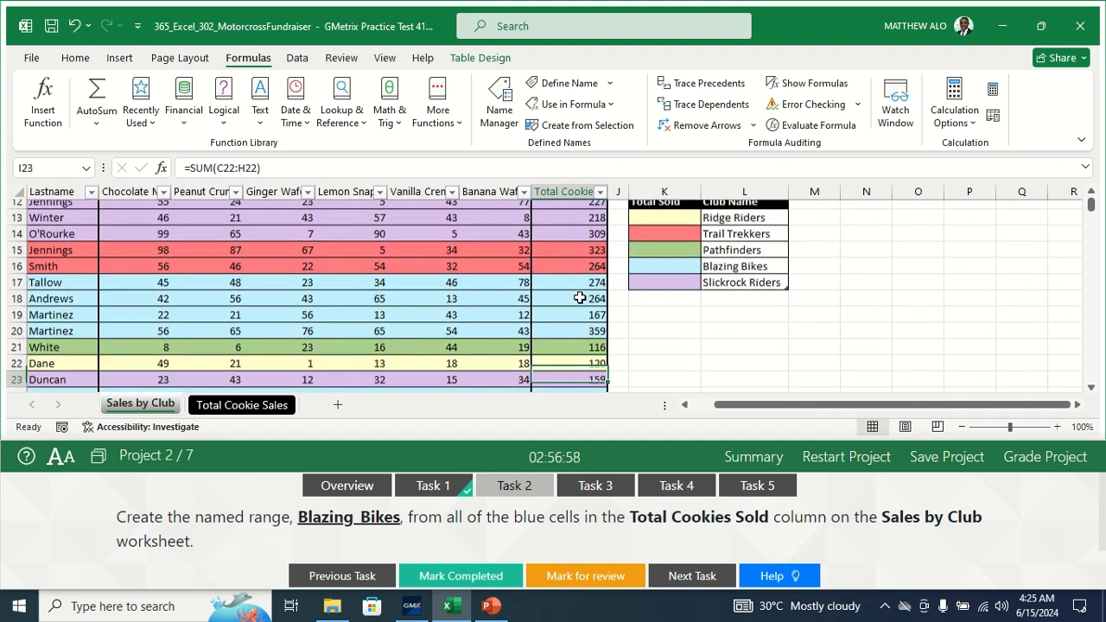
pyautogui.press('Down')
pyautogui.press('Down')
pyautogui.press('Down')
pyautogui.press('Down')
pyautogui.press('Down')
pyautogui.press('Down')
pyautogui.press('Down')
pyautogui.press('Down')
pyautogui.press('Down')
pyautogui.press('Down')
pyautogui.press('Down')
pyautogui.press('Down')
pyautogui.press('Down')
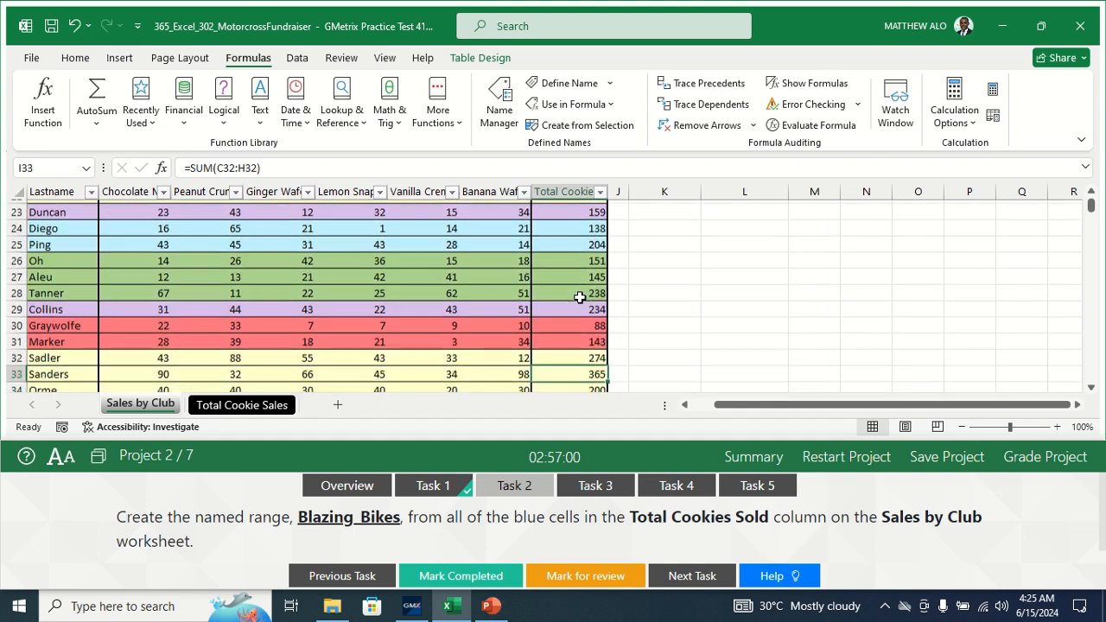
pyautogui.press('Down')
pyautogui.press('Down')
pyautogui.press('Down')
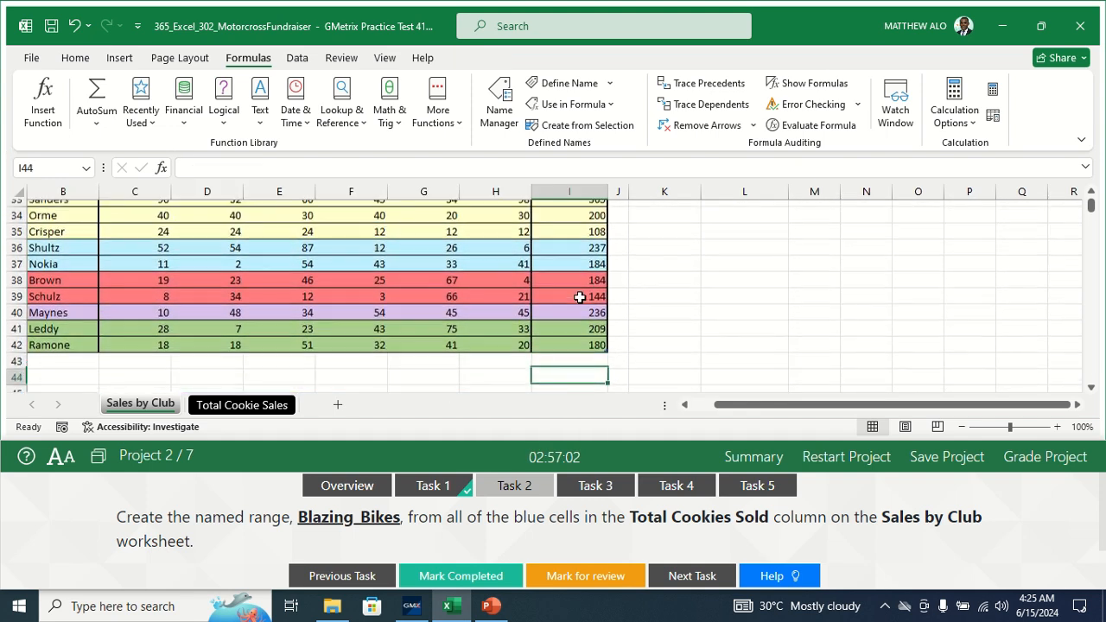
pyautogui.press('Up')
pyautogui.press('Up')
pyautogui.press('Up')
pyautogui.press('Up')
pyautogui.press('Up')
pyautogui.press('Up')
pyautogui.press('Up')
pyautogui.press('Up')
pyautogui.press('Up')
pyautogui.press('Up')
pyautogui.press('Up')
pyautogui.press('Up')
pyautogui.press('Up')
pyautogui.press('Up')
pyautogui.press('Up')
pyautogui.press('Up')
pyautogui.press('Up')
pyautogui.press('Up')
pyautogui.press('Up')
pyautogui.press('Up')
pyautogui.press('Up')
pyautogui.press('Up')
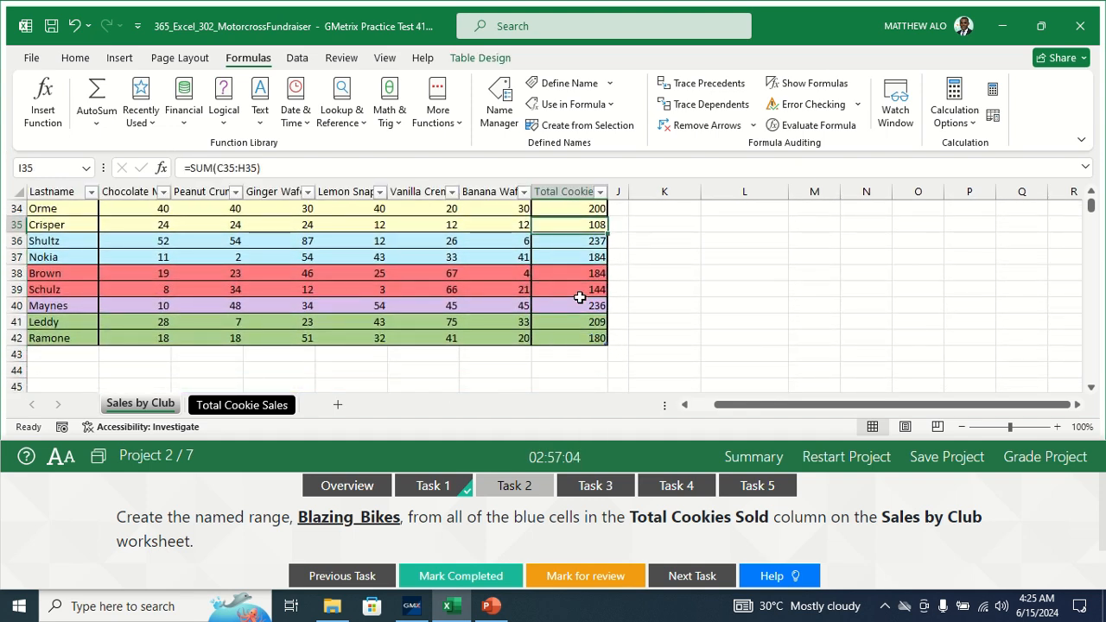
pyautogui.press('Up')
pyautogui.press('Up')
pyautogui.press('Up')
pyautogui.press('Up')
pyautogui.press('Up')
pyautogui.press('Up')
pyautogui.press('Up')
pyautogui.press('Up')
pyautogui.press('Up')
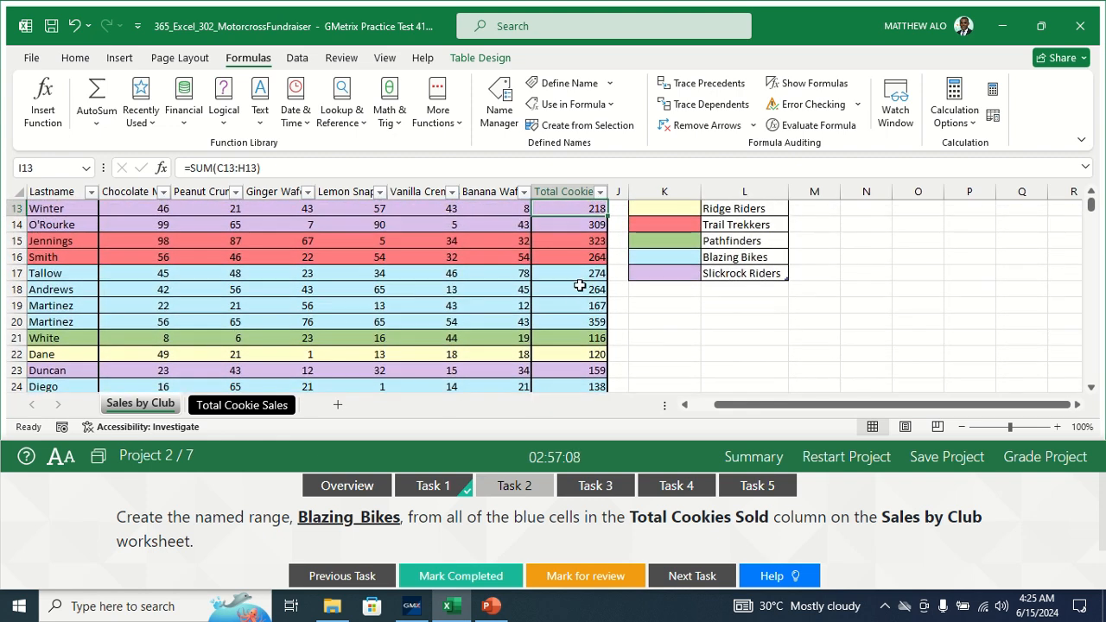
pyautogui.click(566, 276)
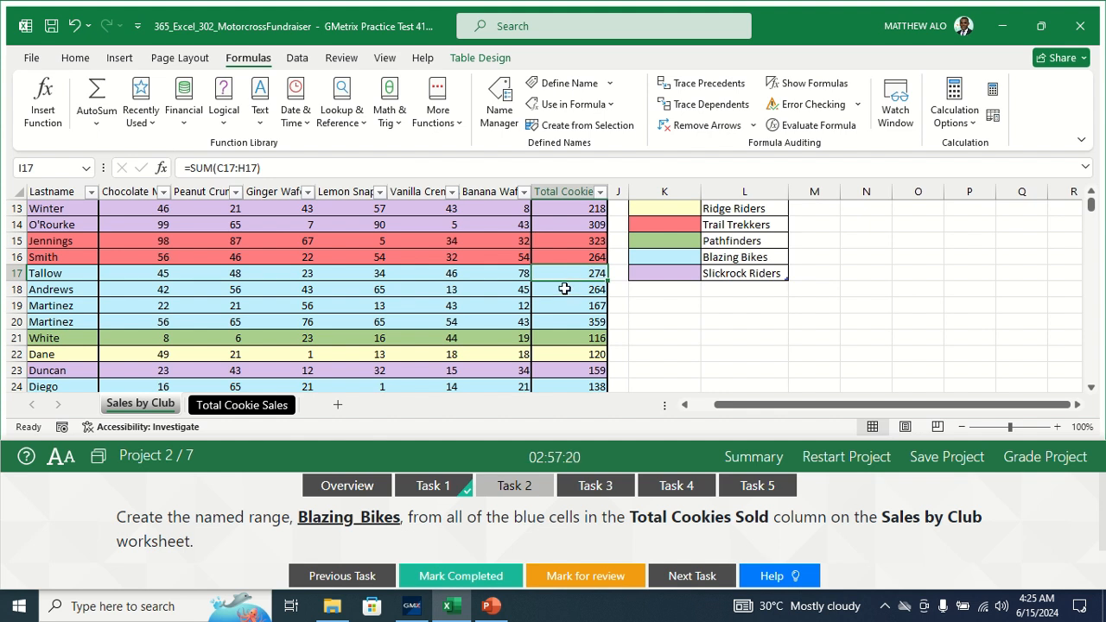
# - Select I17 and Ctrl-add I18, I19 and I20 on Sales by Club
pyautogui.keyDown('ctrl'); pyautogui.click(563, 289); pyautogui.keyUp('ctrl')
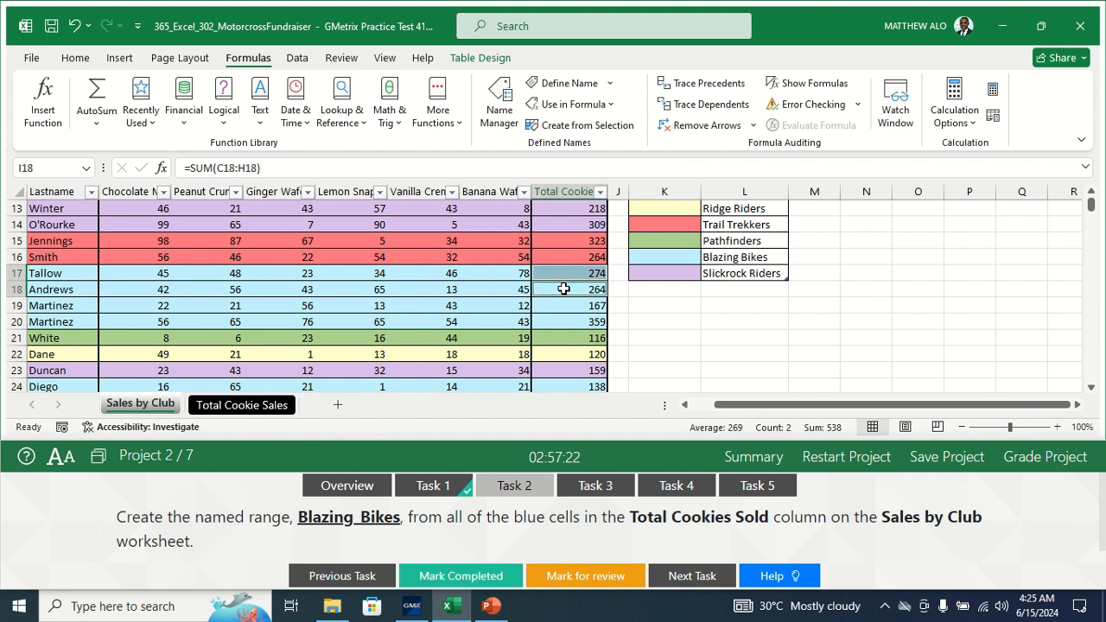
pyautogui.click(579, 273)
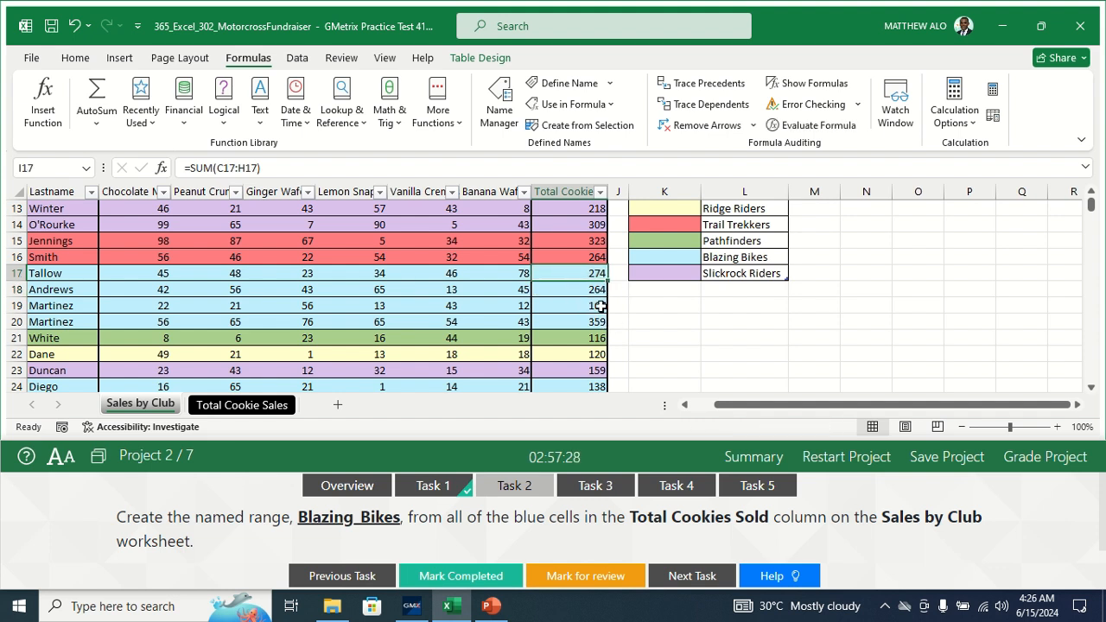
pyautogui.keyDown('ctrl'); pyautogui.click(562, 291); pyautogui.keyUp('ctrl')
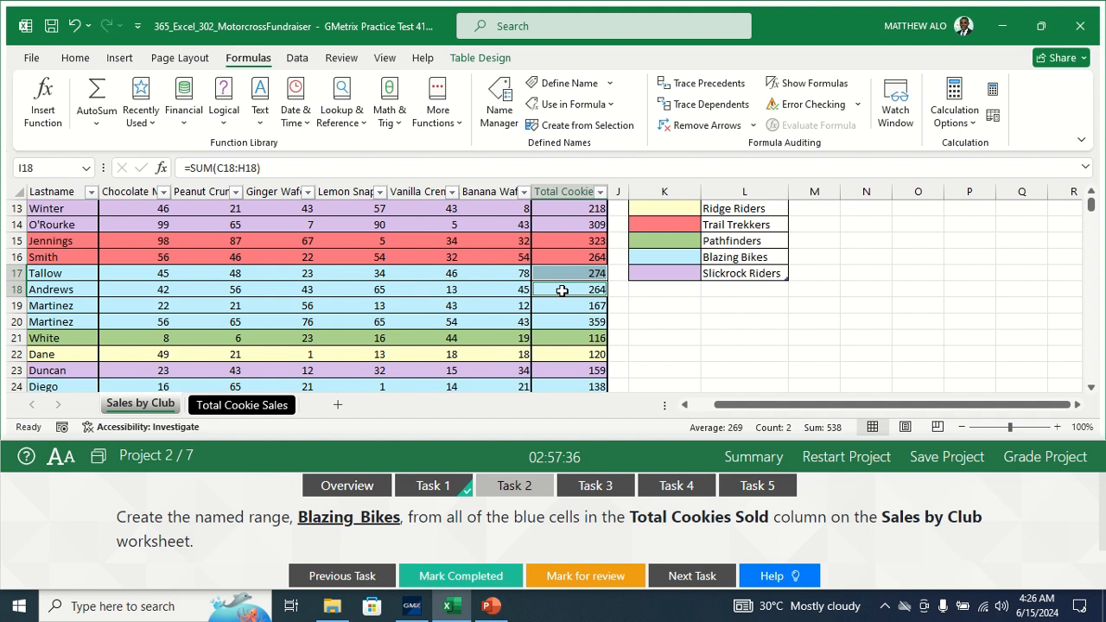
pyautogui.keyDown('ctrl'); pyautogui.click(566, 306); pyautogui.keyUp('ctrl')
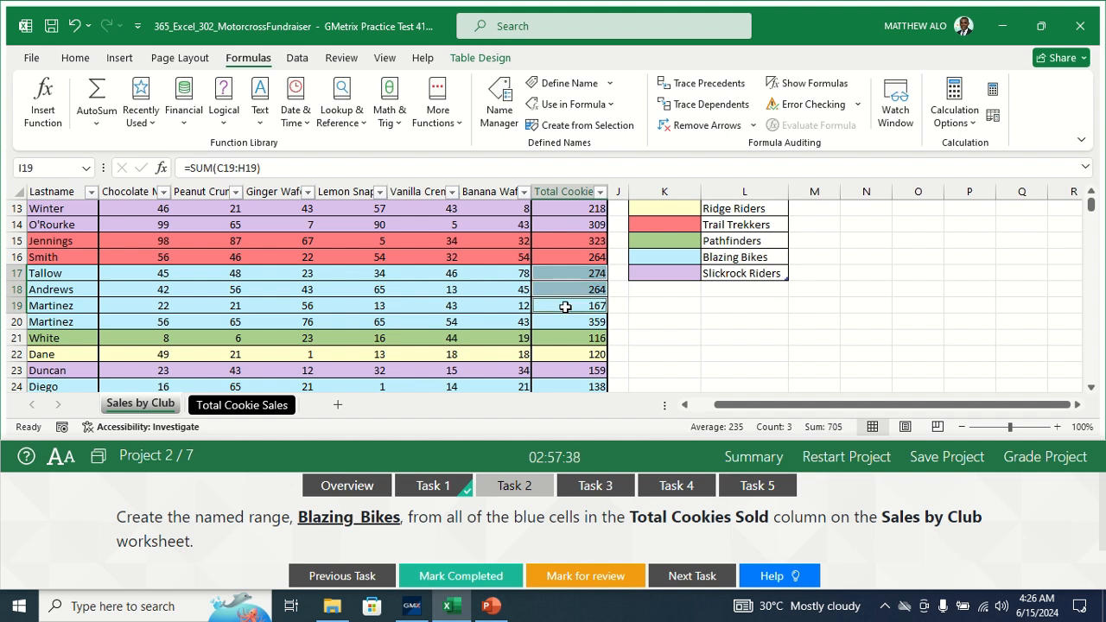
pyautogui.keyDown('ctrl'); pyautogui.click(561, 321); pyautogui.keyUp('ctrl')
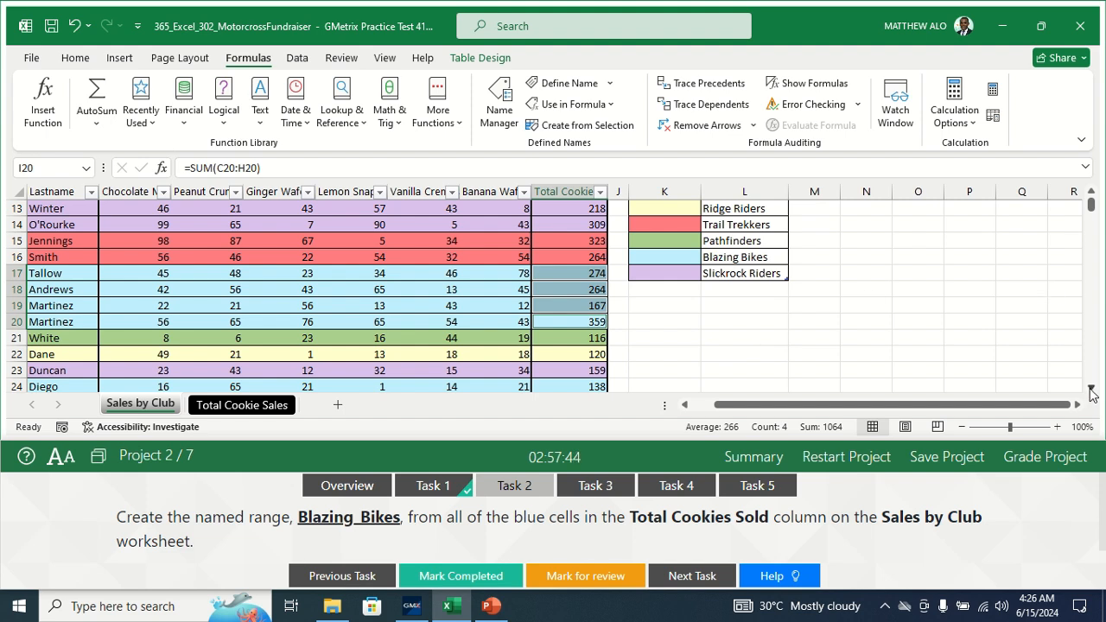
# - Scroll down and add the blue totals I24, I25, I36 and I37 to the selection
pyautogui.click(1090, 389)
pyautogui.click(1090, 389)
pyautogui.click(1091, 389)
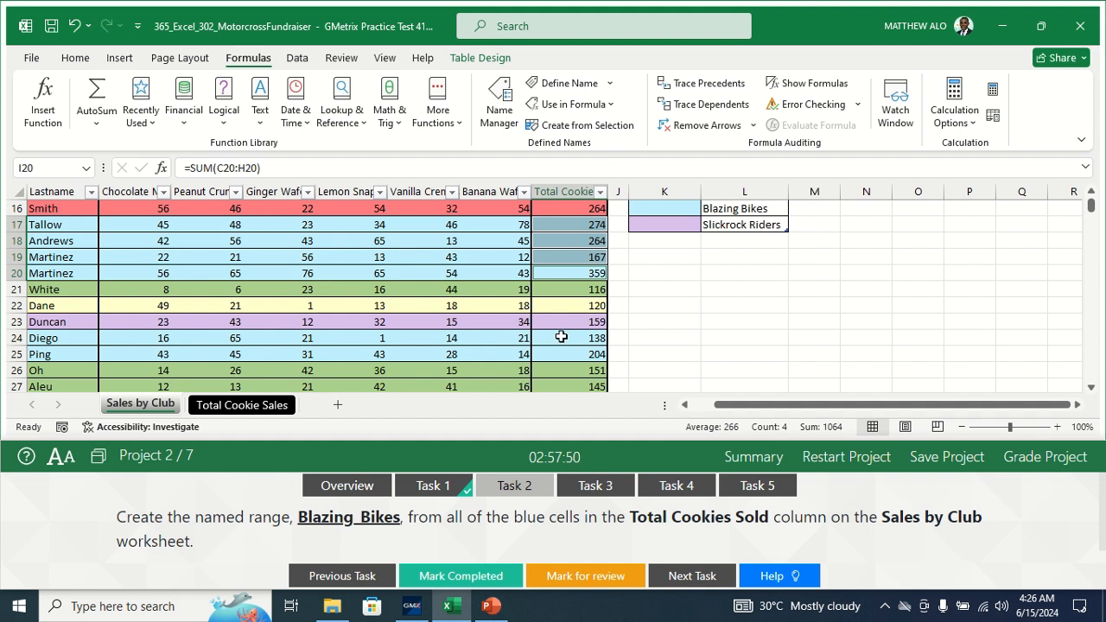
pyautogui.keyDown('ctrl'); pyautogui.click(562, 337); pyautogui.keyUp('ctrl')
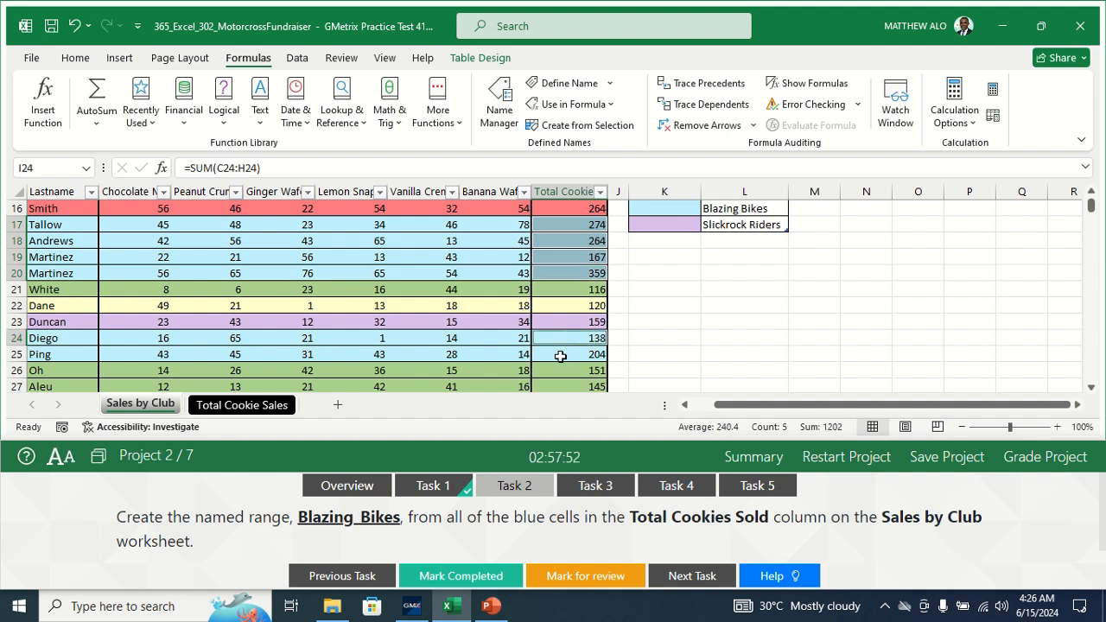
pyautogui.keyDown('ctrl'); pyautogui.click(560, 355); pyautogui.keyUp('ctrl')
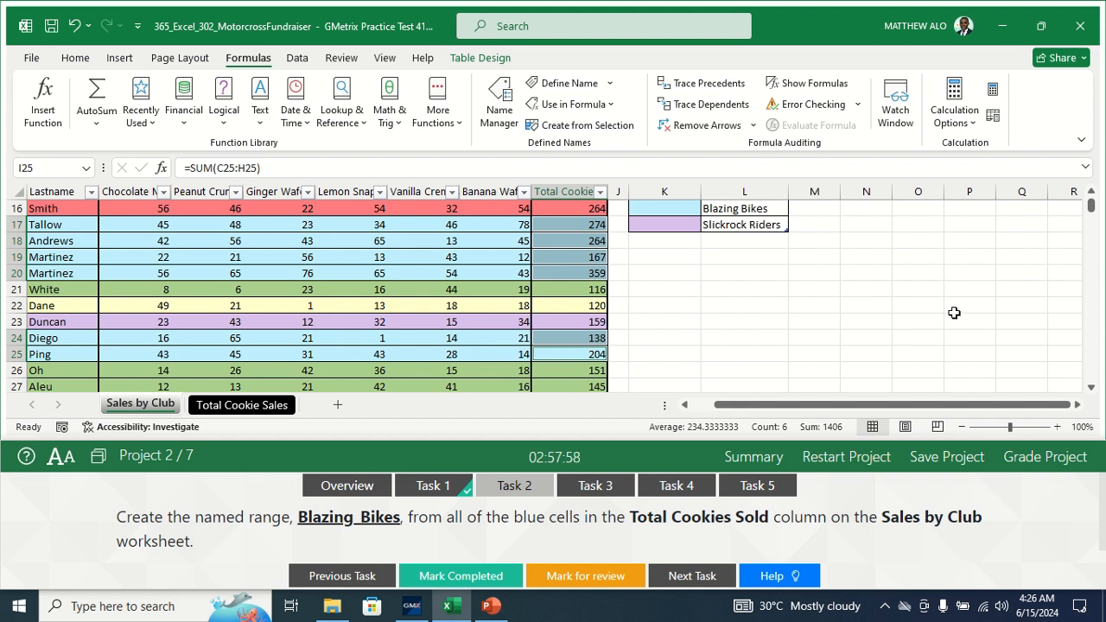
pyautogui.click(1091, 389)
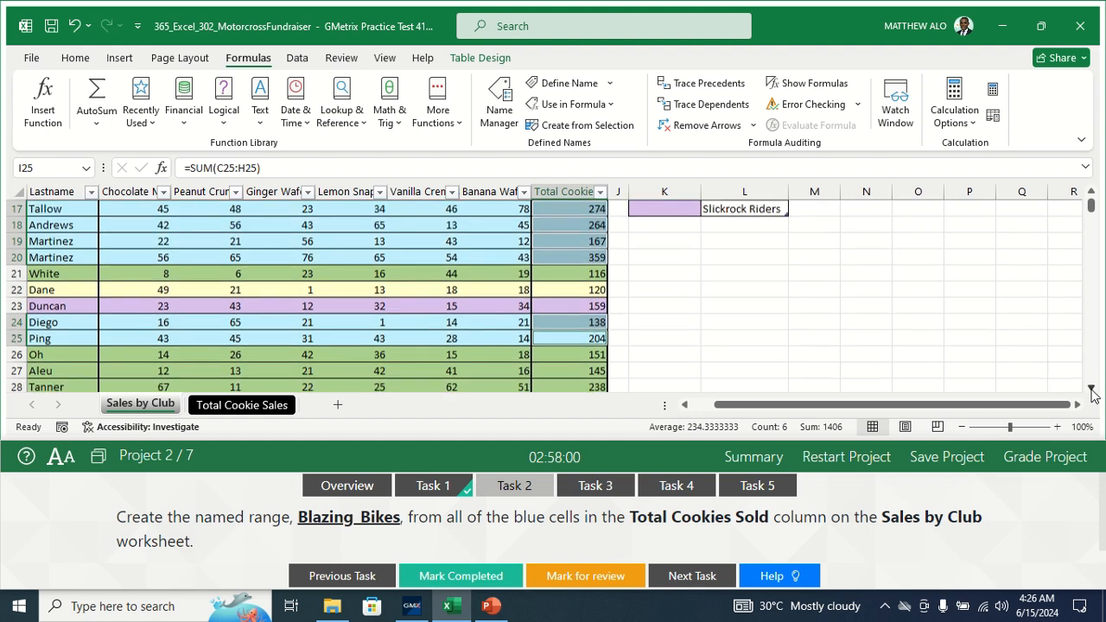
pyautogui.click(1091, 389)
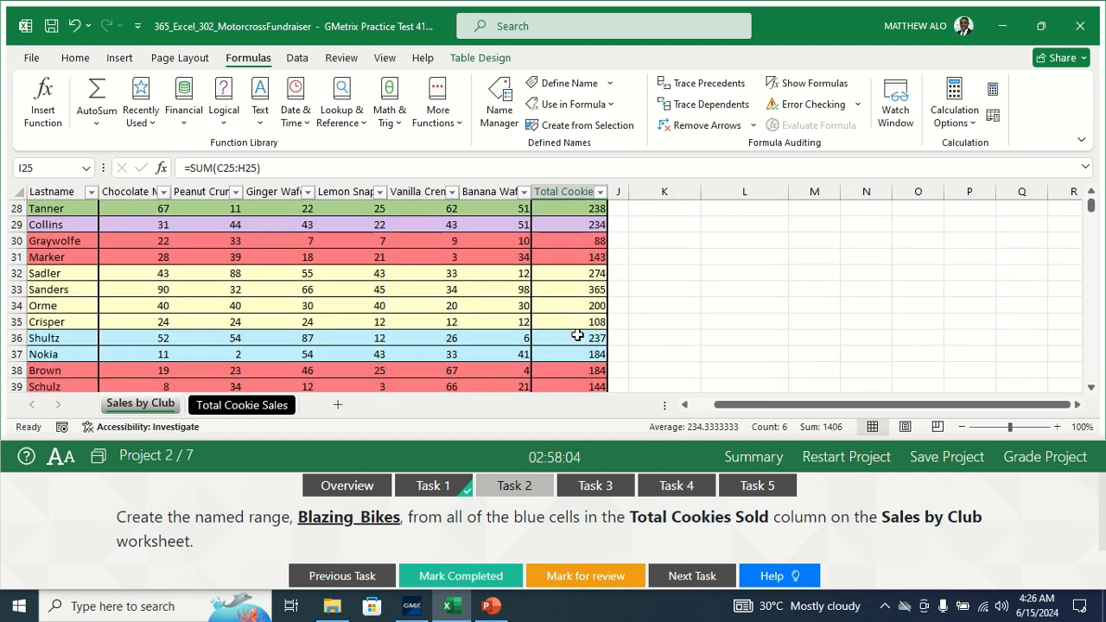
pyautogui.keyDown('ctrl'); pyautogui.click(576, 338); pyautogui.keyUp('ctrl')
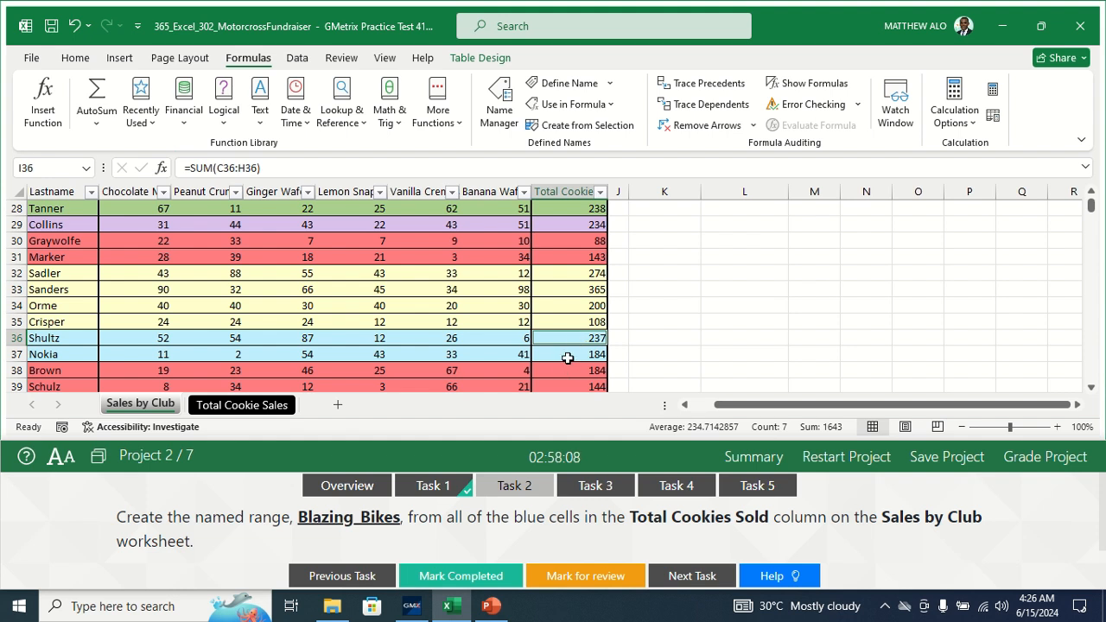
pyautogui.keyDown('ctrl'); pyautogui.click(568, 355); pyautogui.keyUp('ctrl')
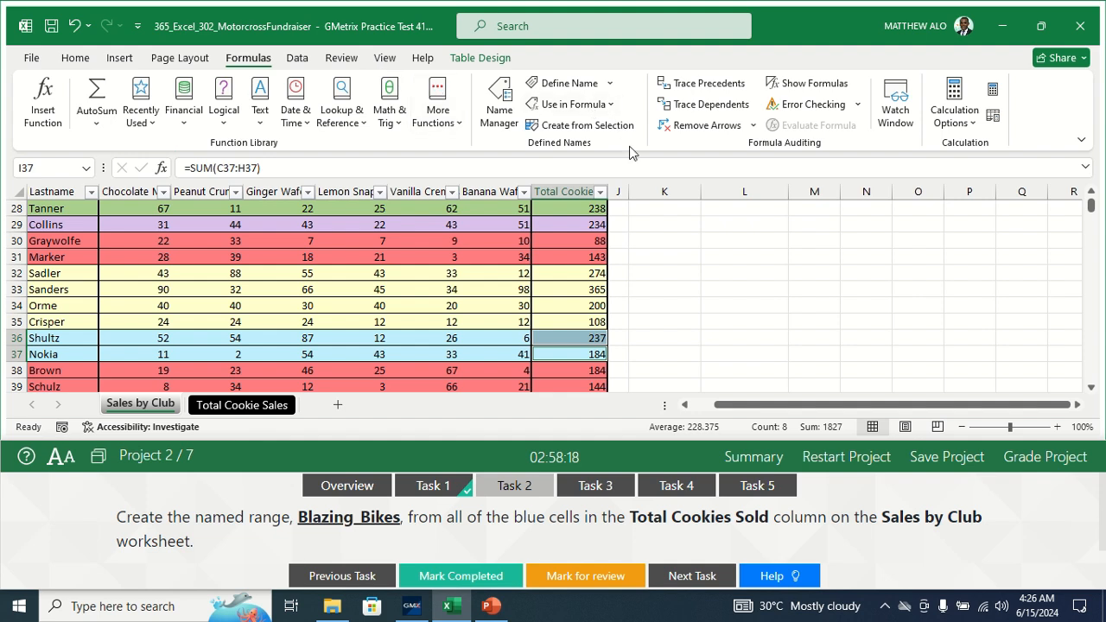
# - Define the selected blue cells as the named range Blazing_Bikes through Name Manager
pyautogui.click(507, 112)
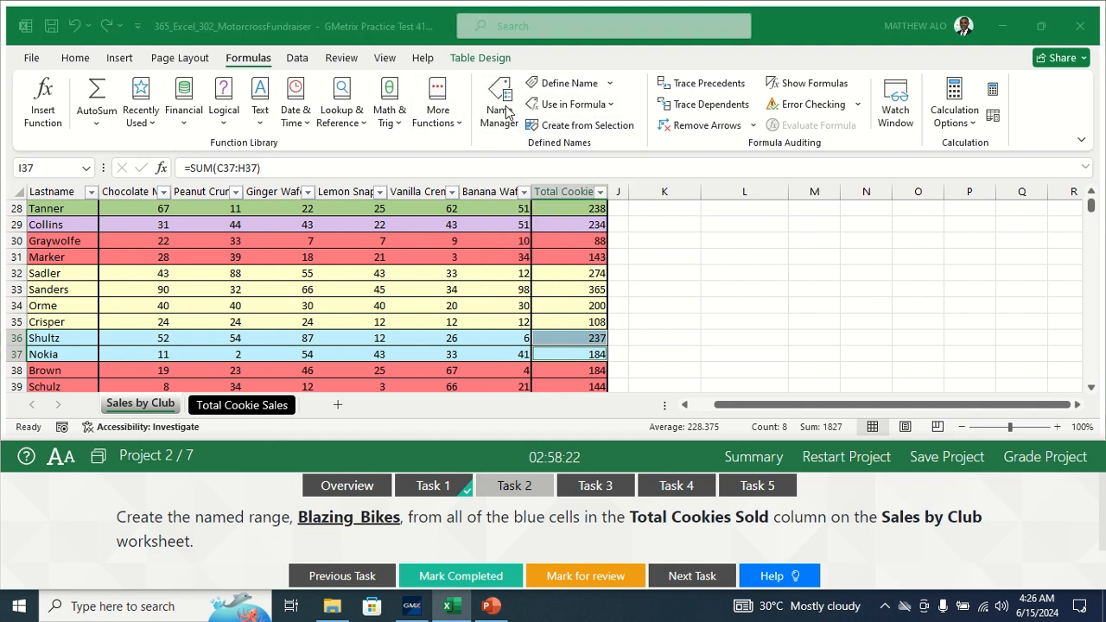
pyautogui.click(631, 89)
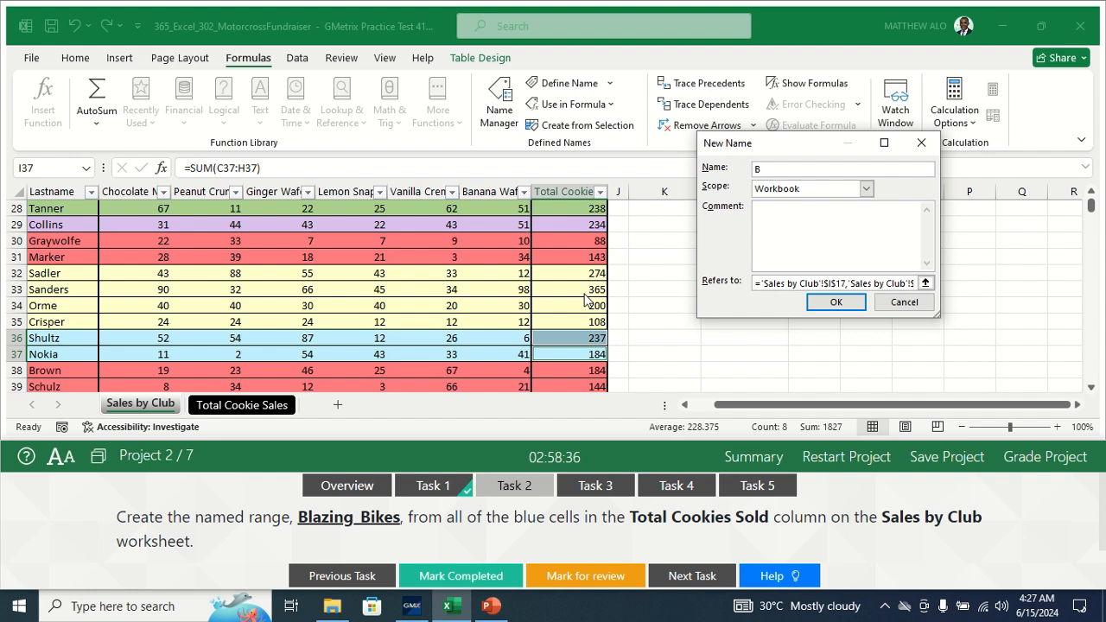
pyautogui.write('l')
pyautogui.write('_Bikes')
pyautogui.click(835, 303)
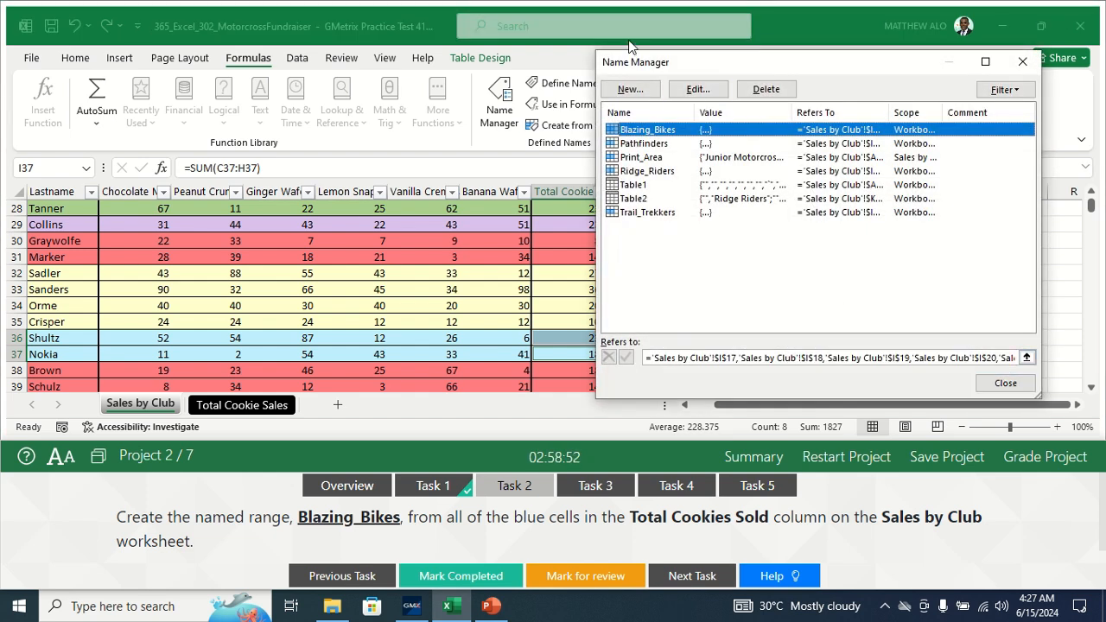
pyautogui.click(1003, 382)
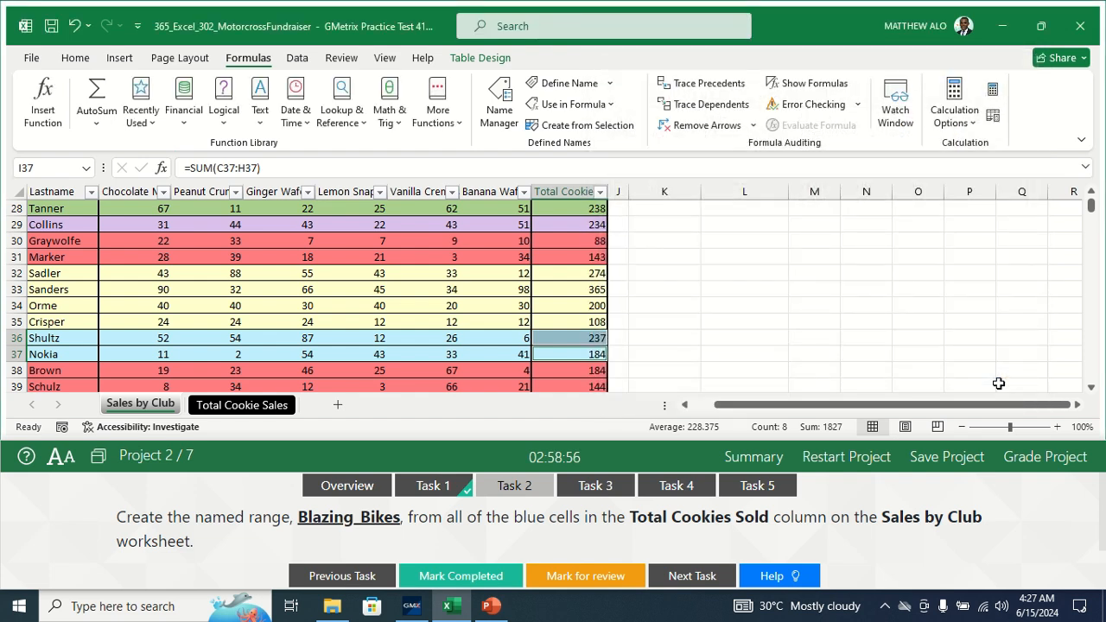
# - Mark the named-range task complete and bring up Task 3 about cell I1
pyautogui.click(459, 576)
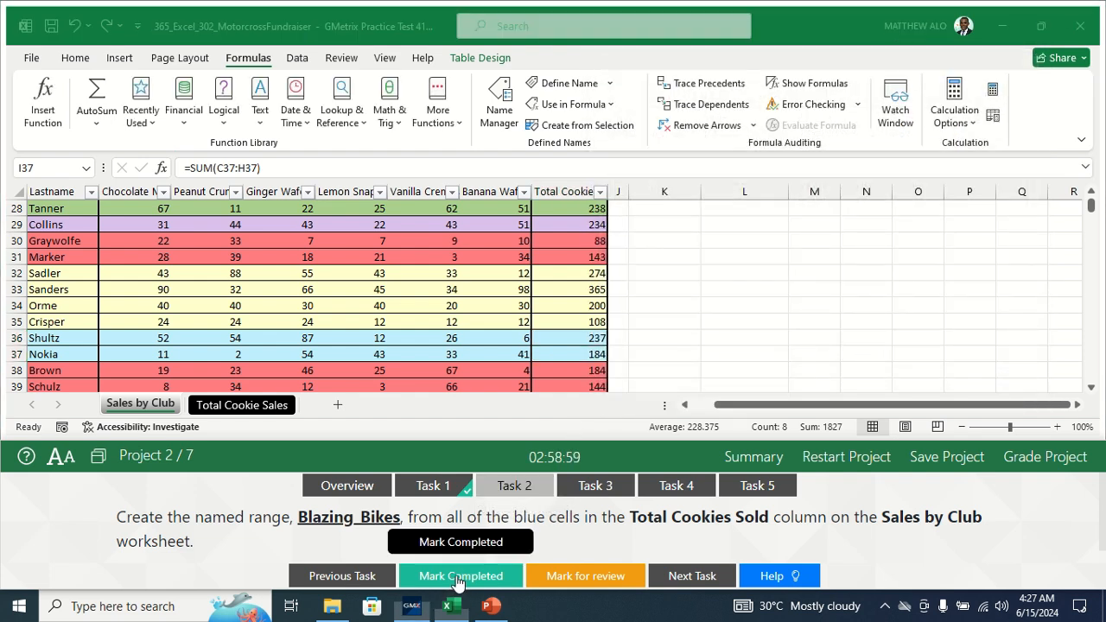
pyautogui.click(602, 486)
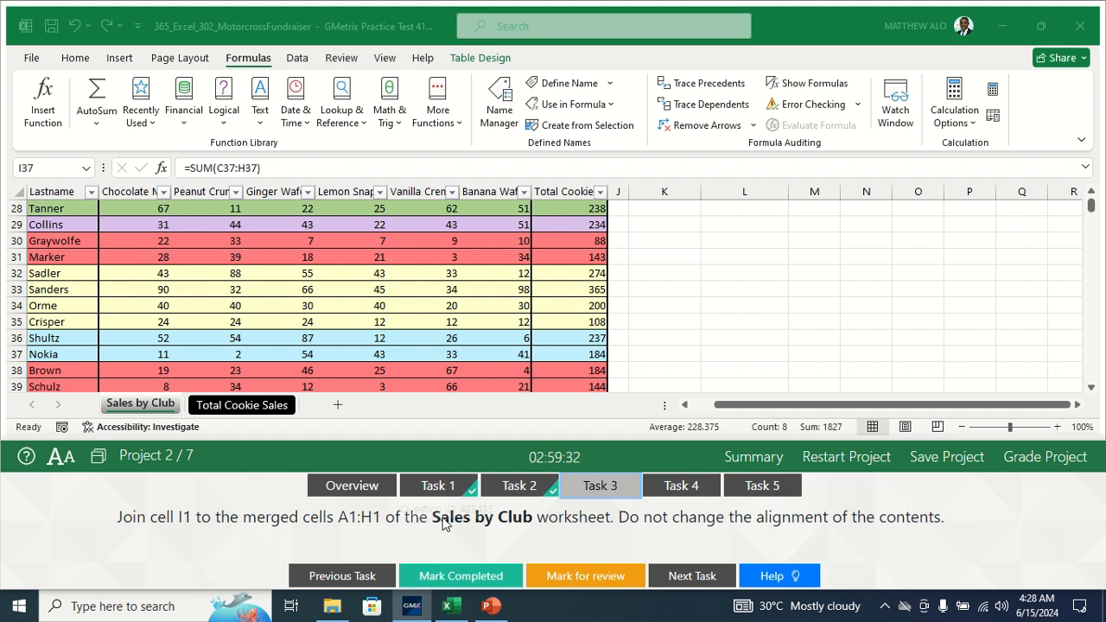
pyautogui.click(136, 405)
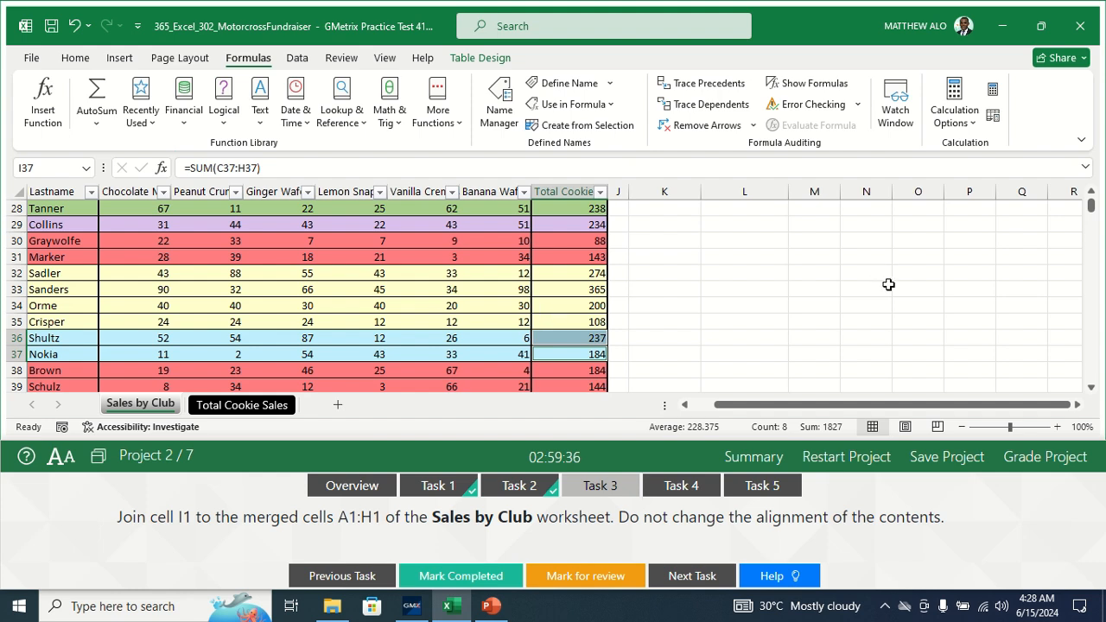
# - Scroll to the top of Sales by Club and select A1 through I1
pyautogui.moveTo(1092, 204); pyautogui.dragTo(1091, 195)
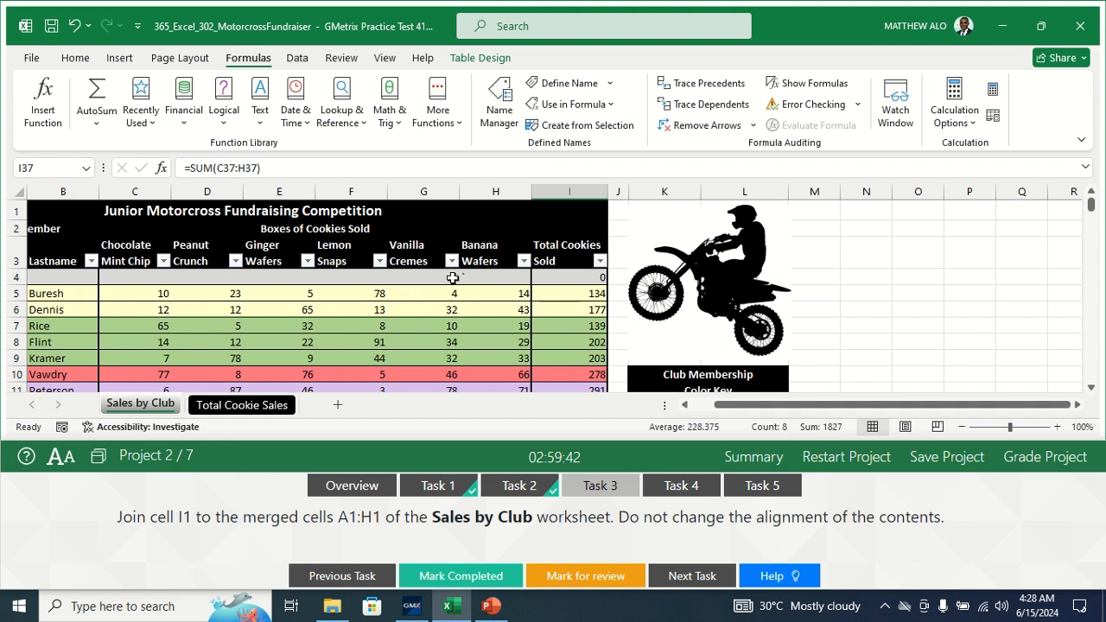
pyautogui.click(560, 249)
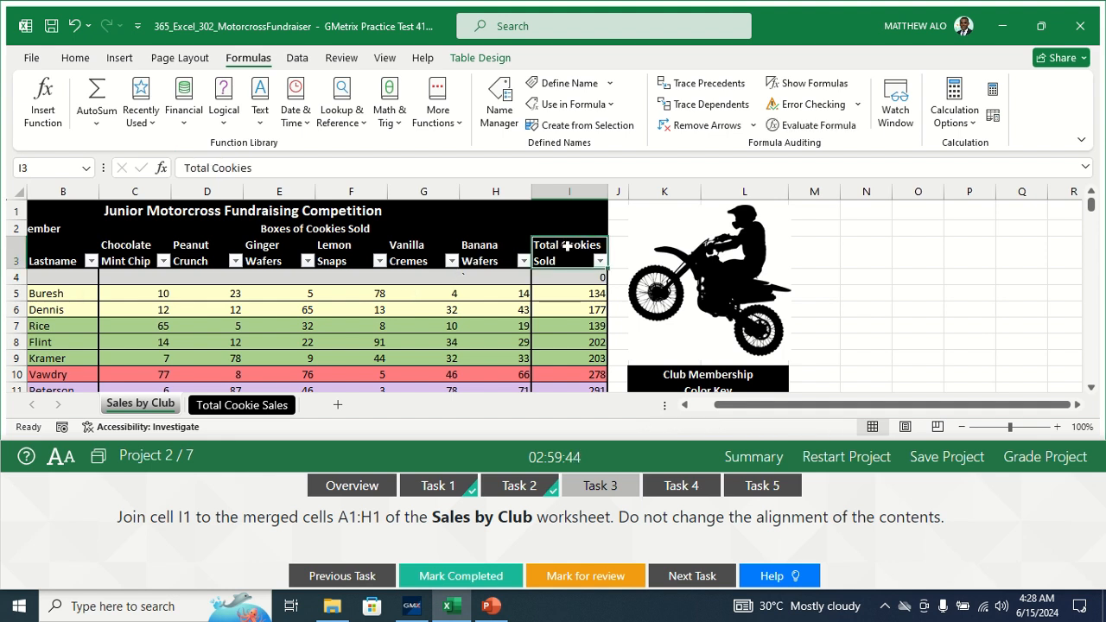
pyautogui.click(574, 214)
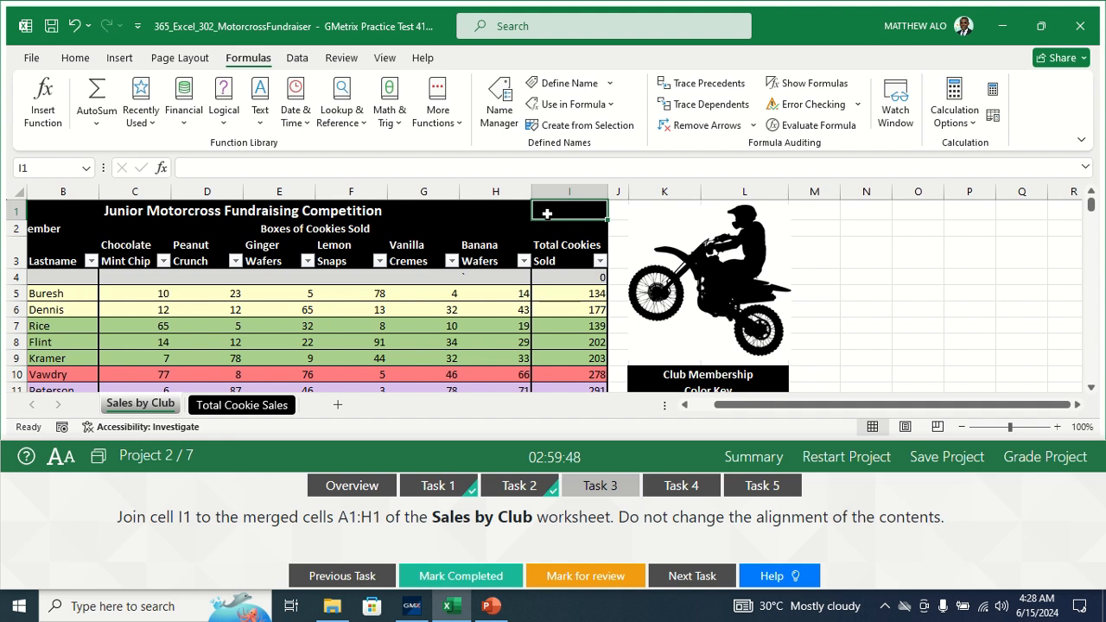
pyautogui.moveTo(543, 212); pyautogui.dragTo(385, 204)
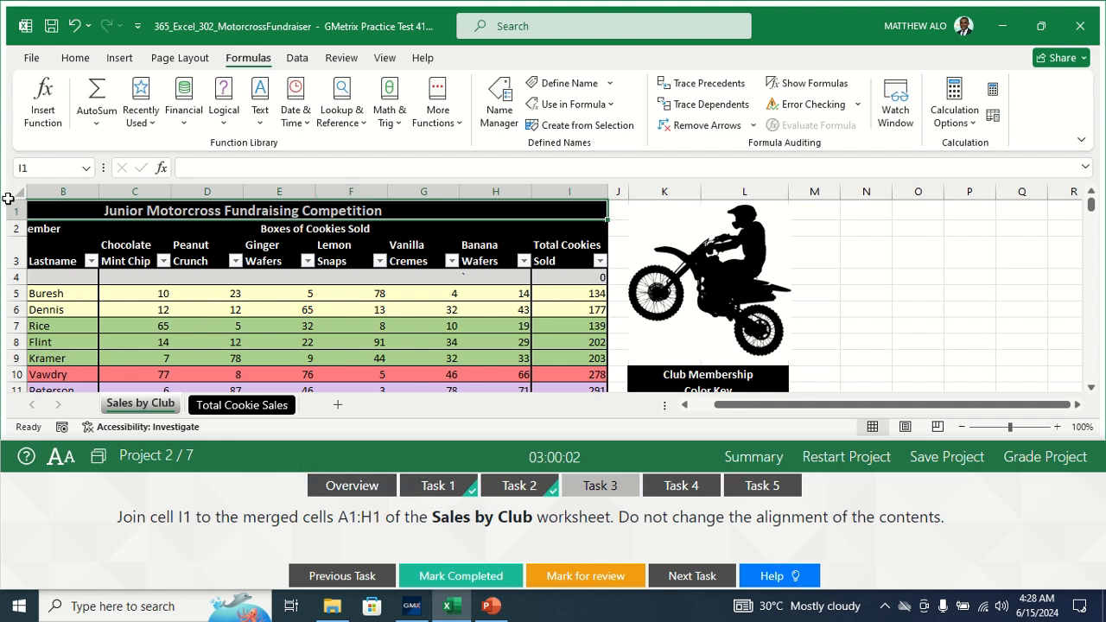
pyautogui.click(50, 212)
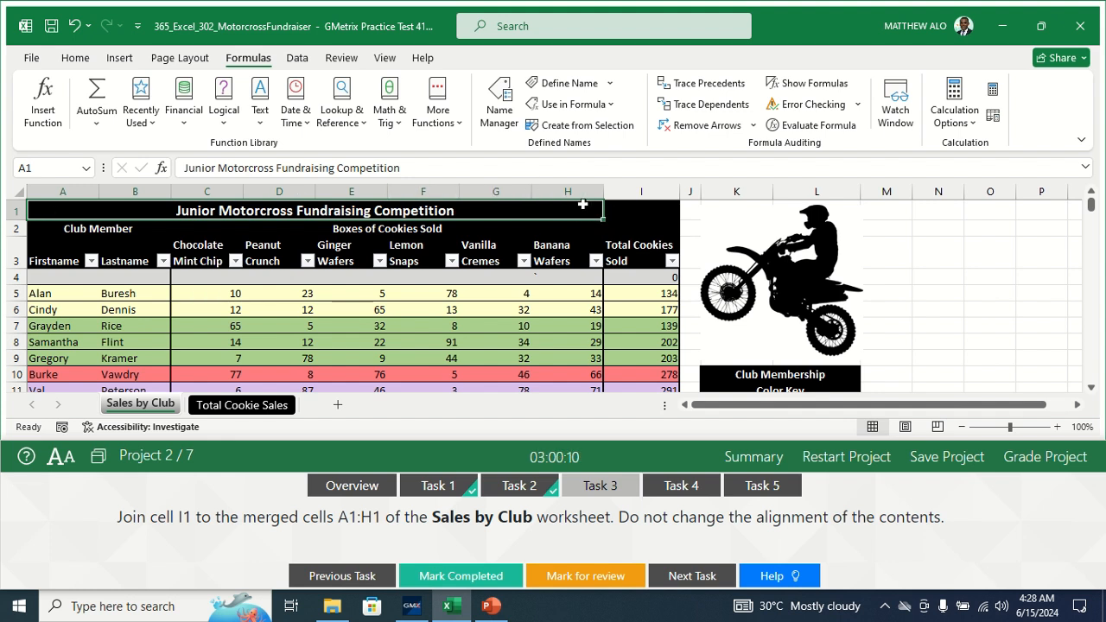
pyautogui.moveTo(593, 208); pyautogui.dragTo(628, 209)
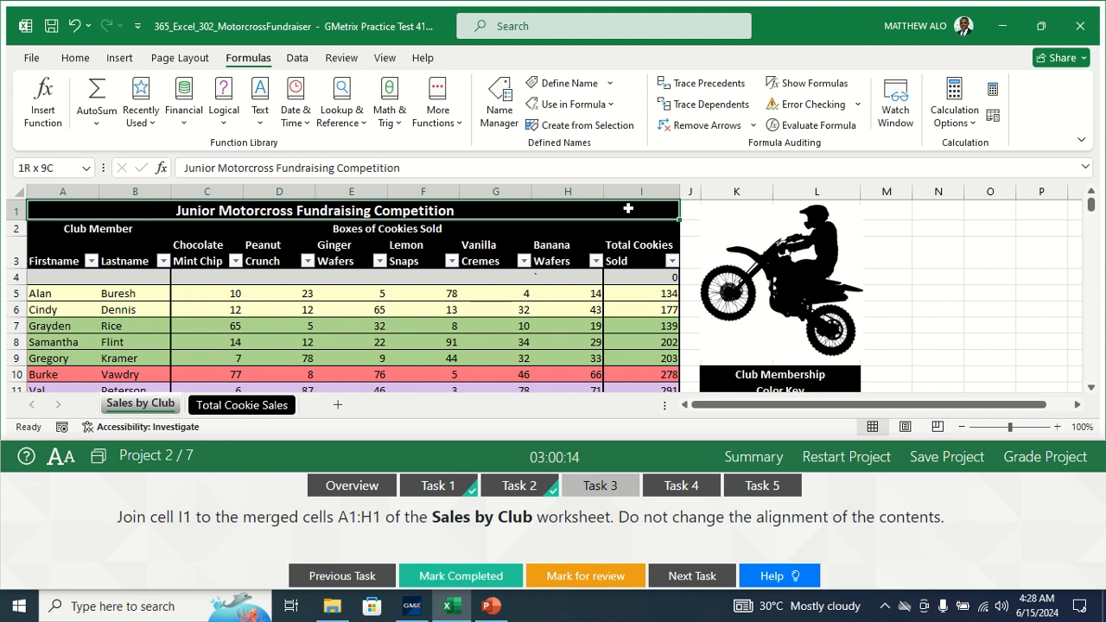
pyautogui.moveTo(628, 209); pyautogui.dragTo(628, 208)
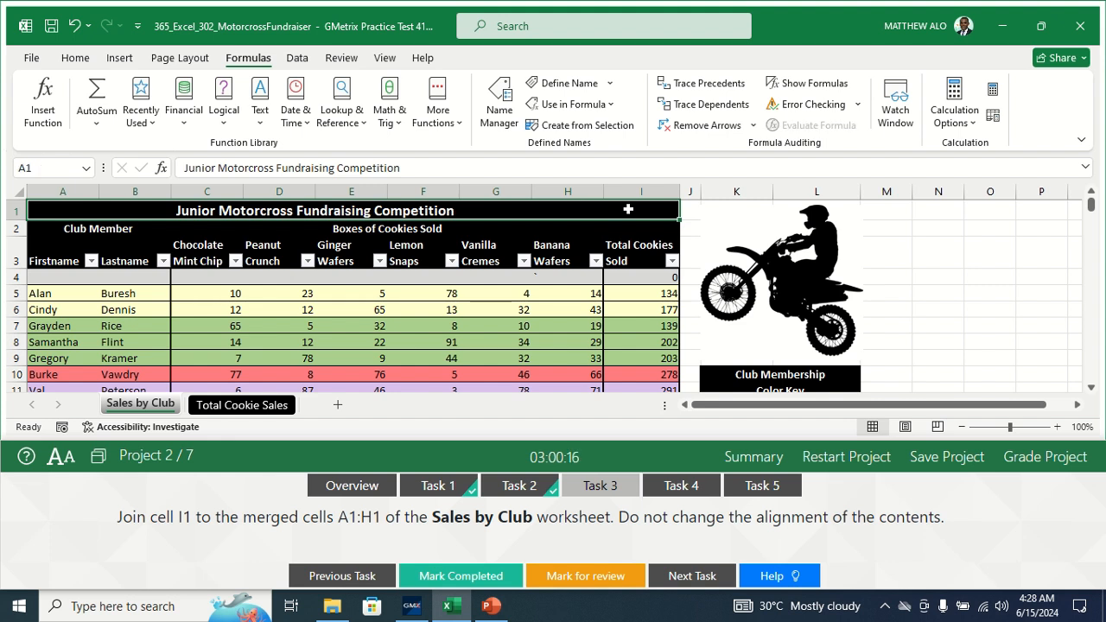
# - Apply Merge Cells to A1:I1 so the title spans through I1, then mark the task complete
pyautogui.click(78, 59)
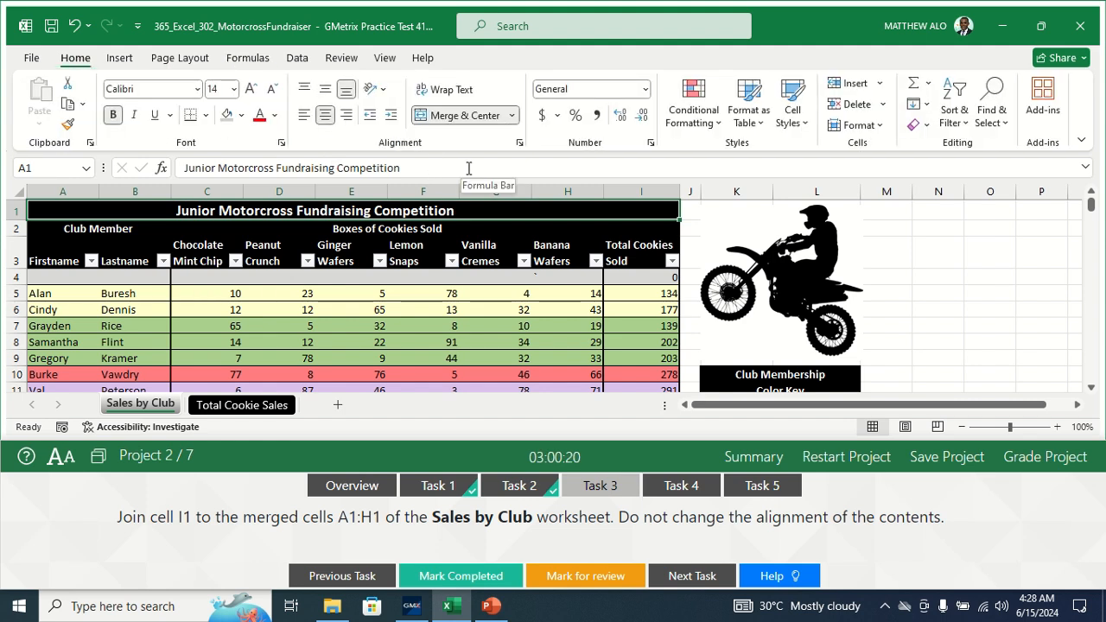
pyautogui.click(515, 116)
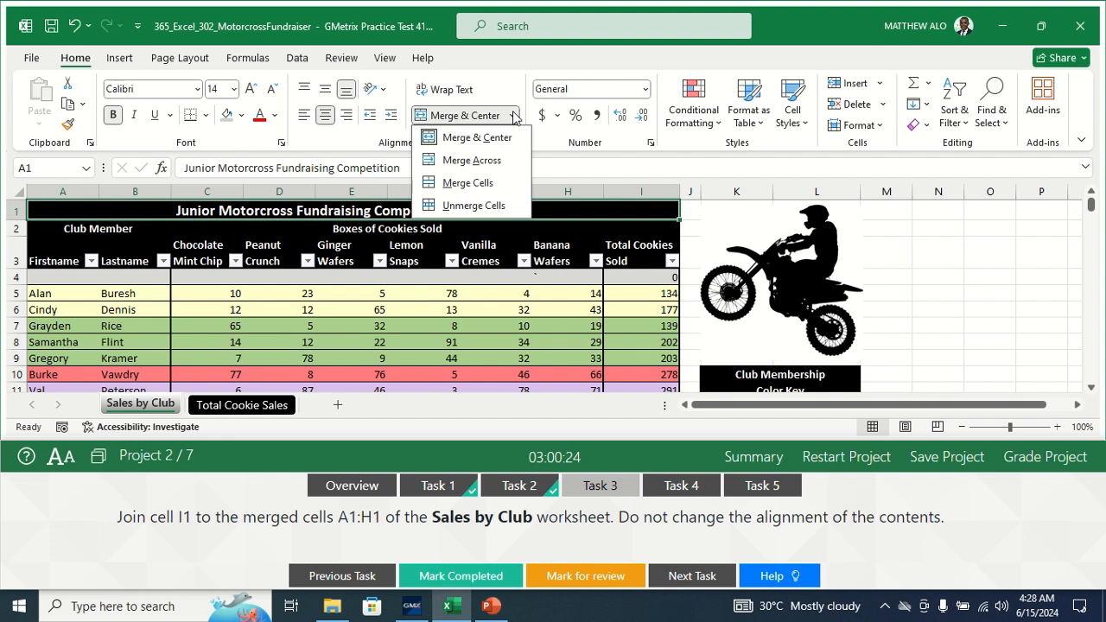
pyautogui.click(461, 182)
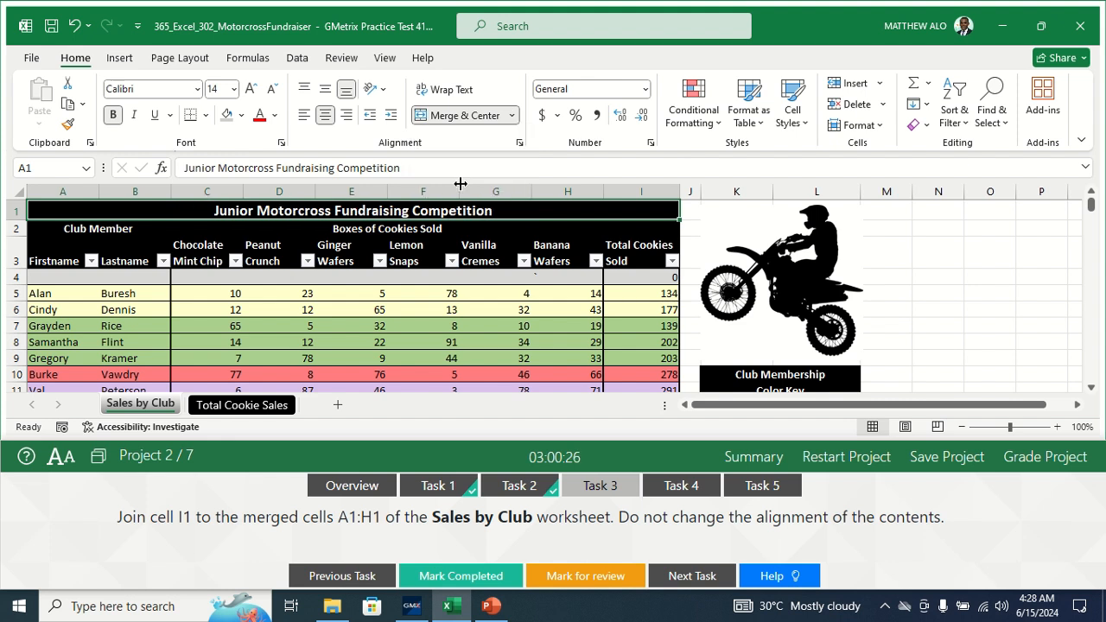
pyautogui.click(514, 116)
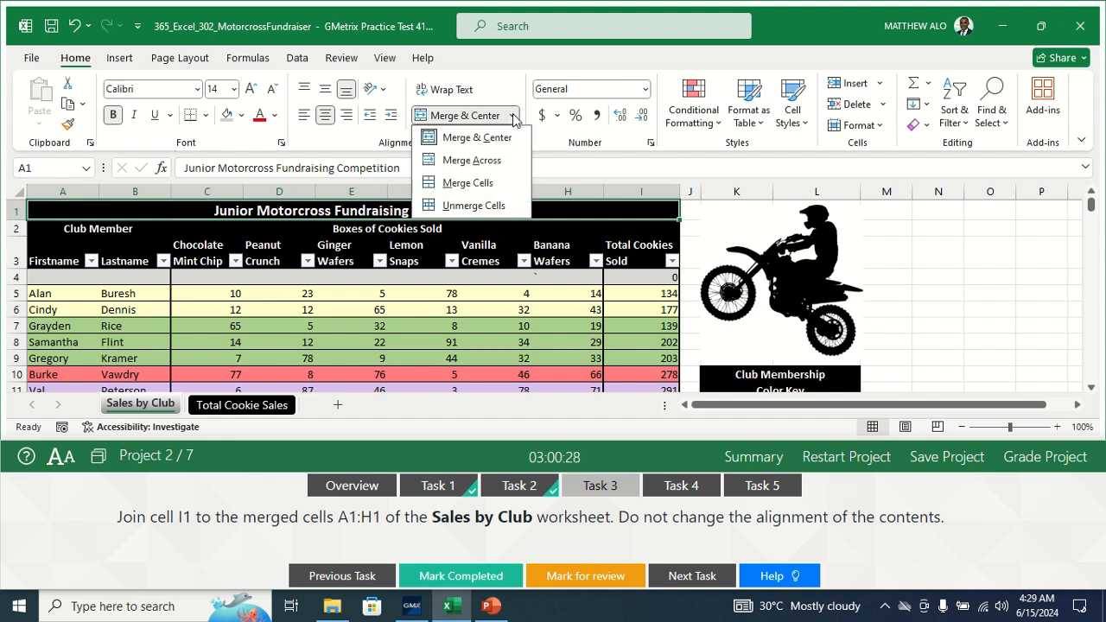
pyautogui.click(481, 183)
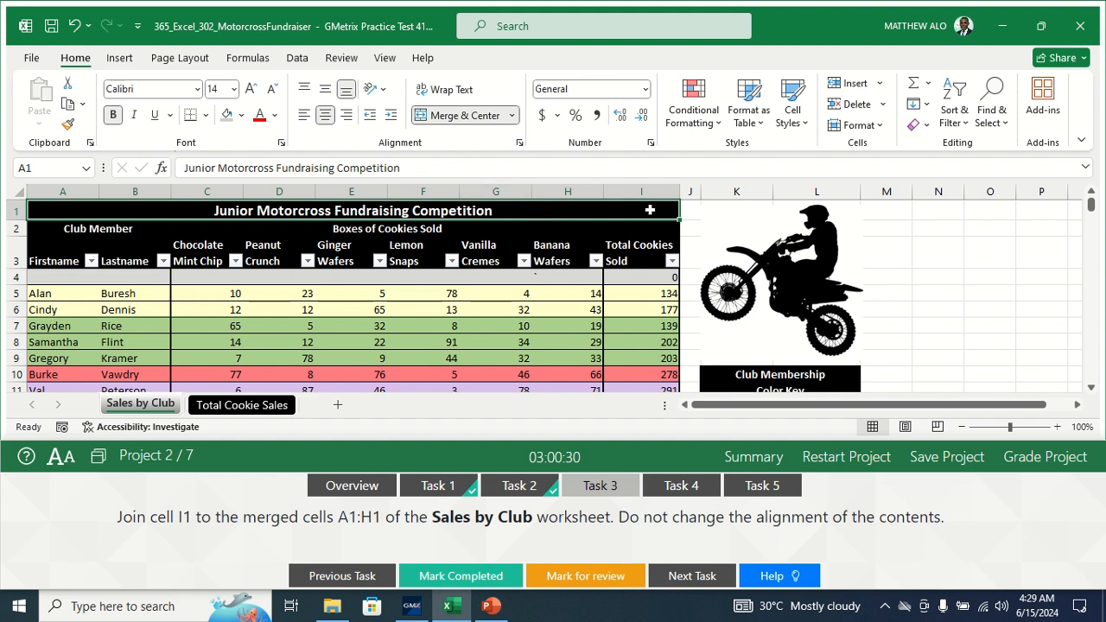
pyautogui.click(722, 213)
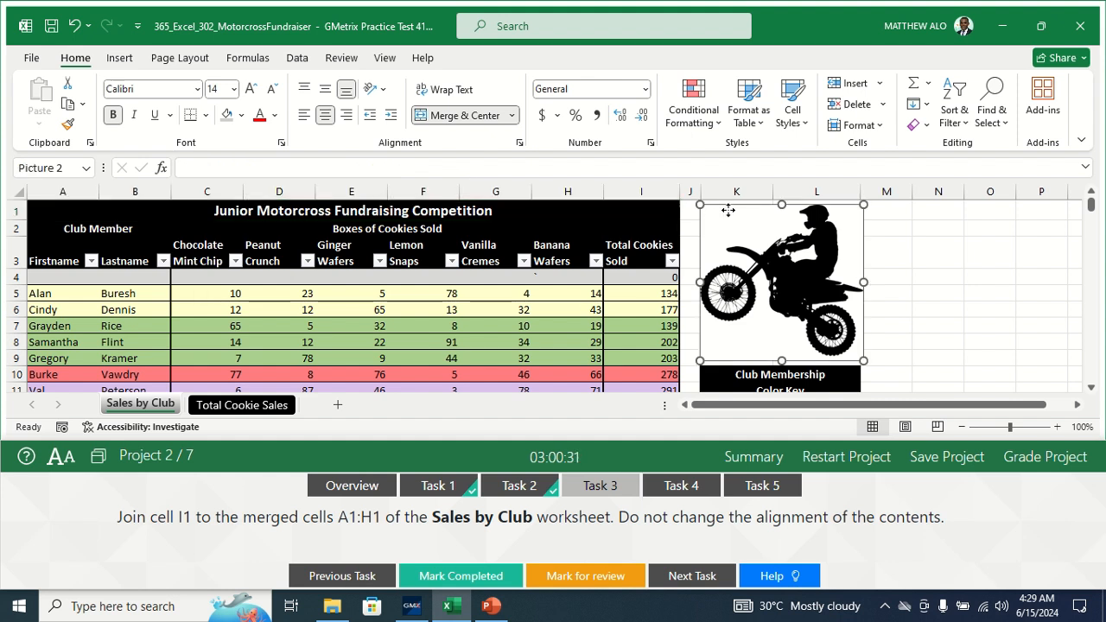
pyautogui.click(552, 213)
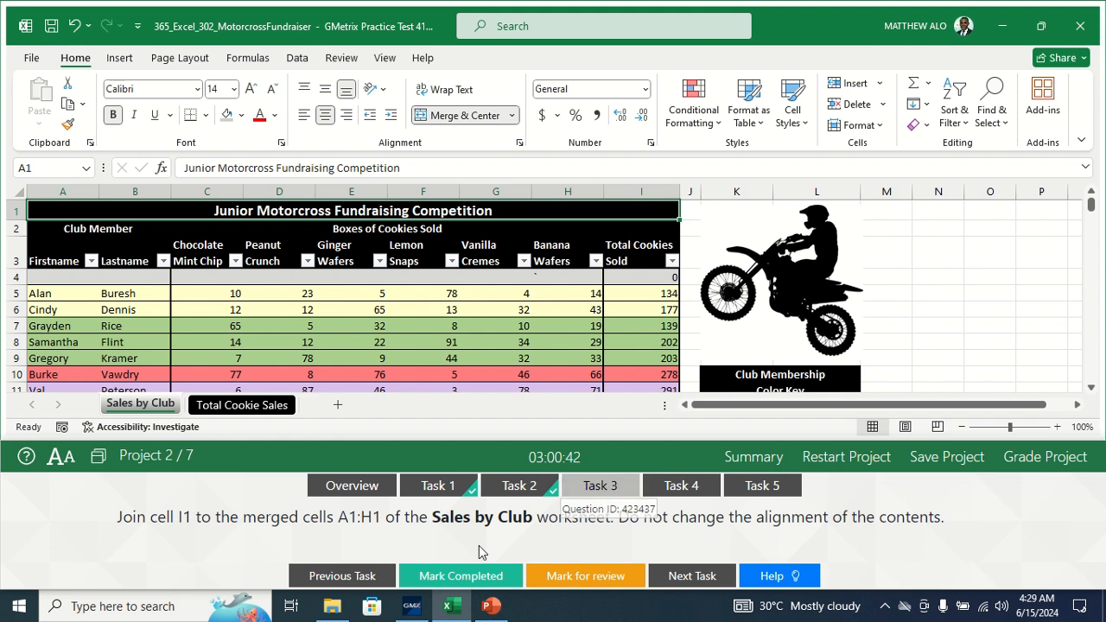
pyautogui.click(471, 579)
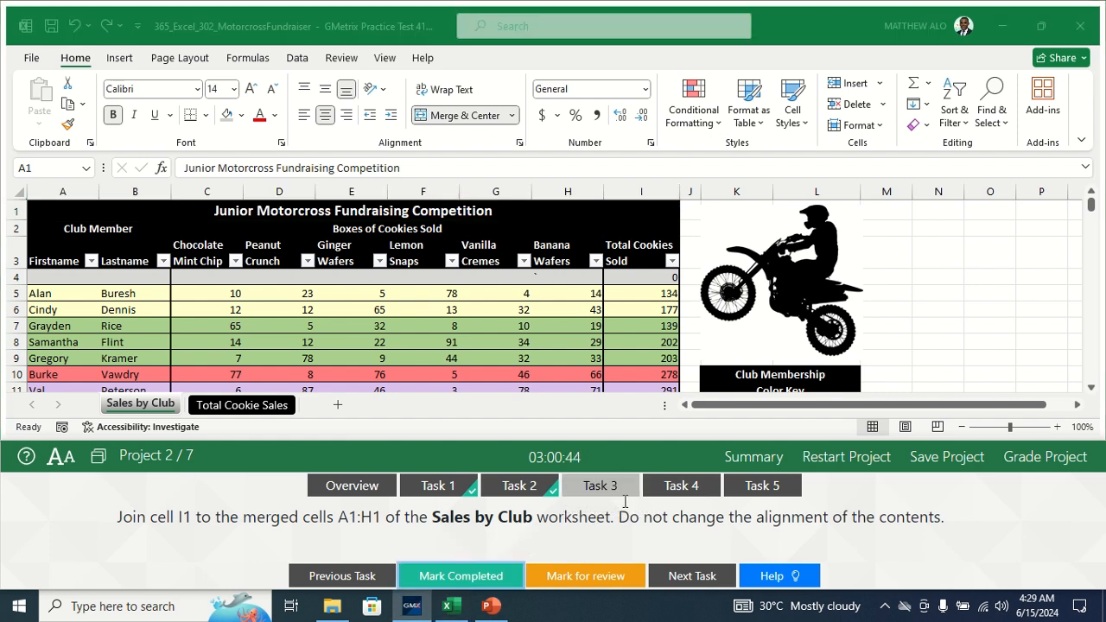
# - Open Task 4, switch to Total Cookie Sales, and select cookie names A3:A8
pyautogui.click(687, 487)
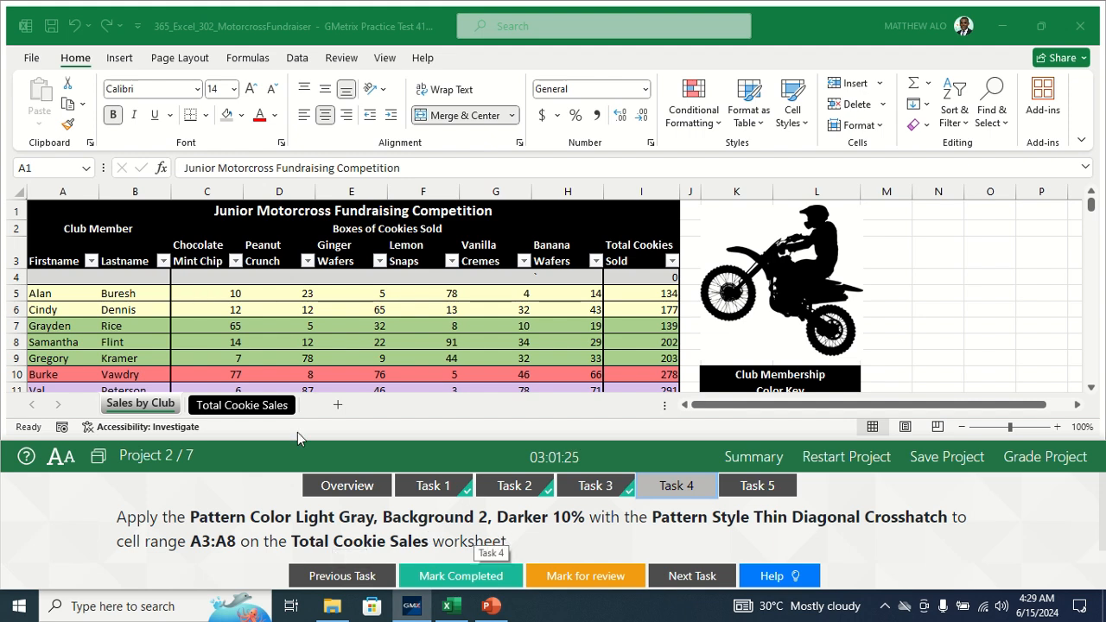
pyautogui.click(222, 405)
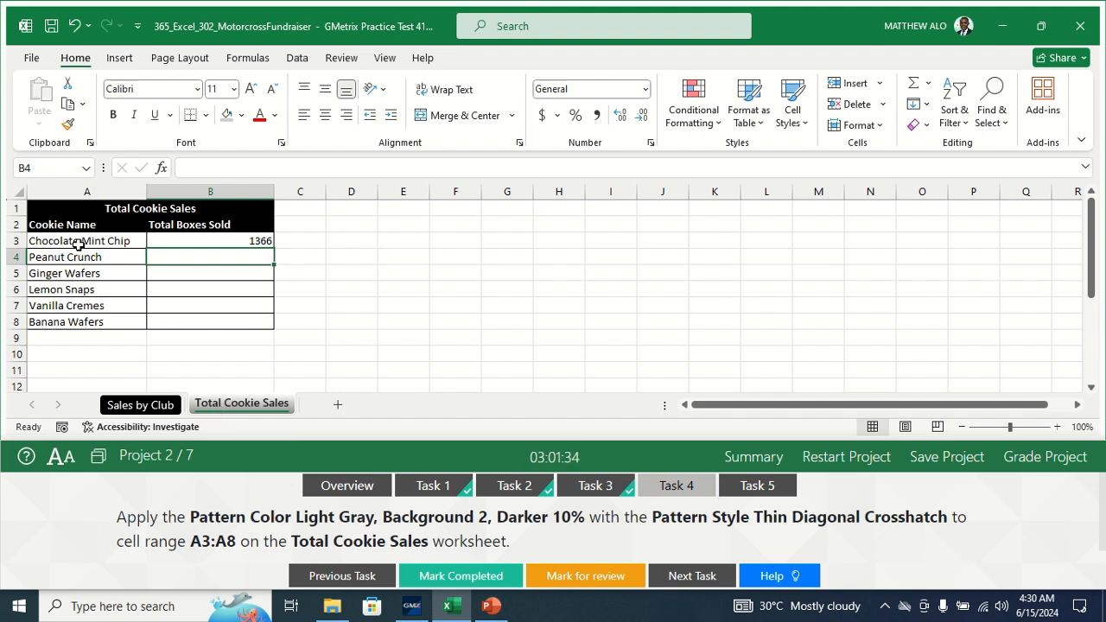
pyautogui.click(73, 256)
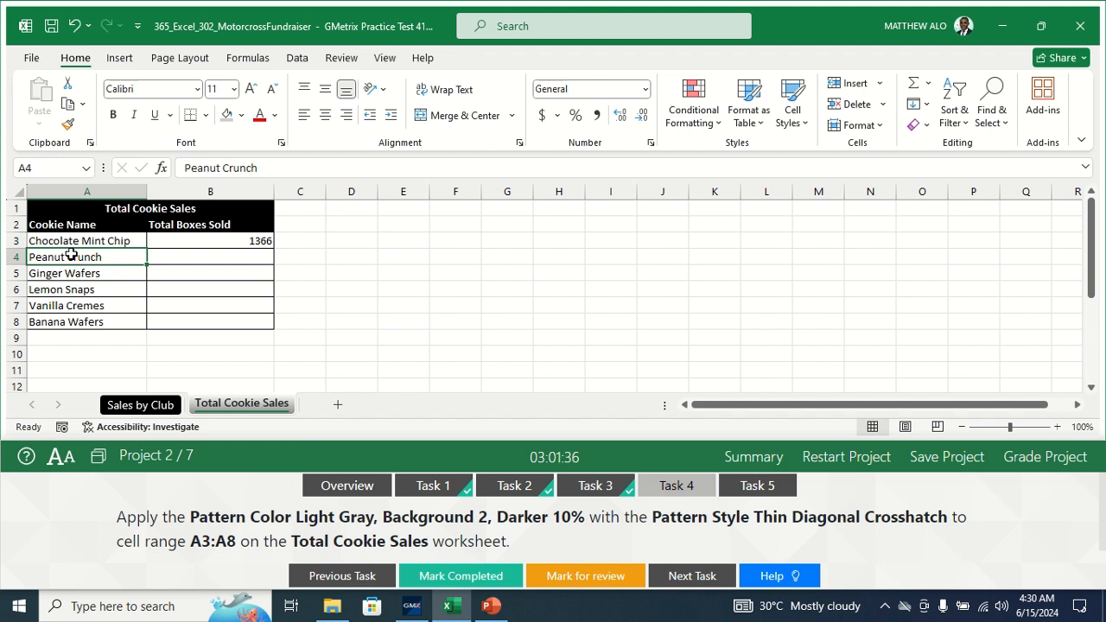
pyautogui.click(72, 235)
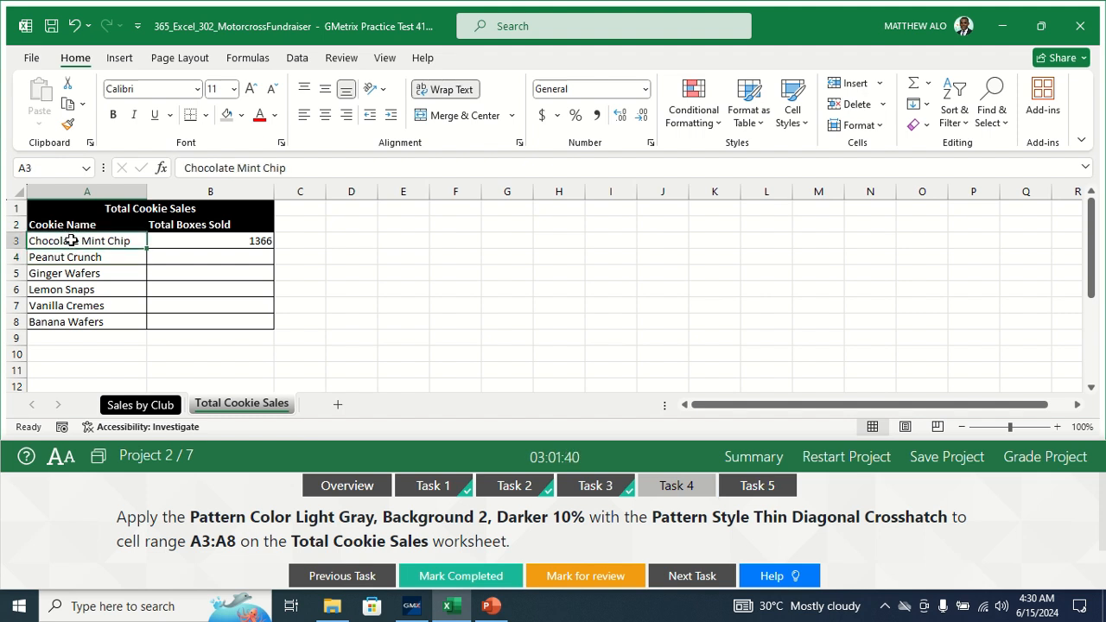
pyautogui.moveTo(72, 244); pyautogui.dragTo(72, 321)
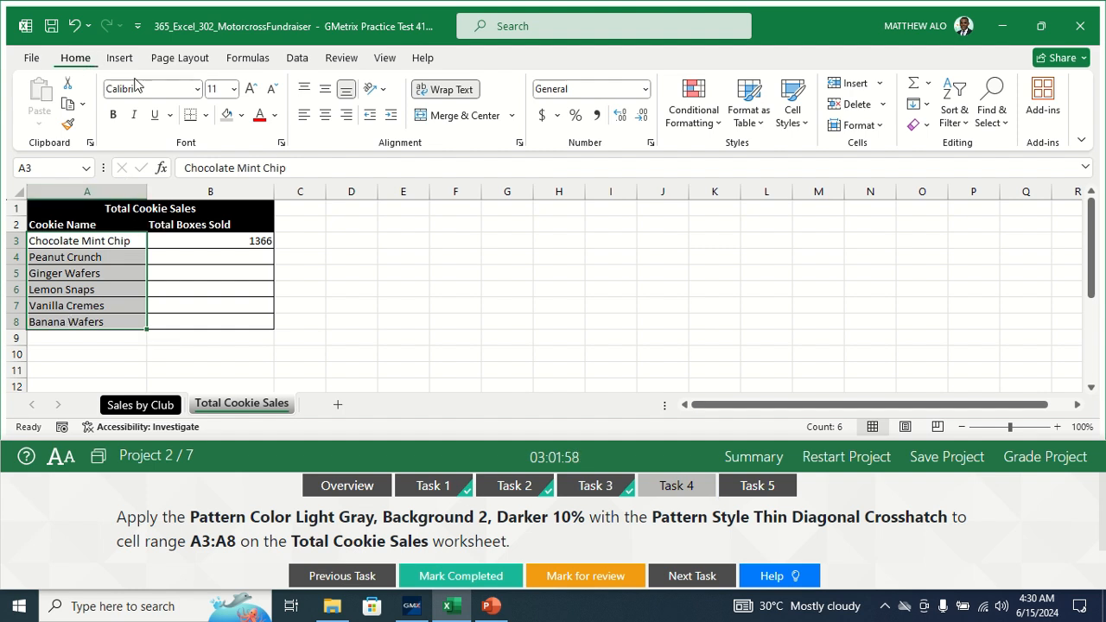
# - In Format Cells, give A3:A8 a Thin Diagonal Crosshatch pattern in Light Gray, Background 2, Darker 10%
pyautogui.click(282, 144)
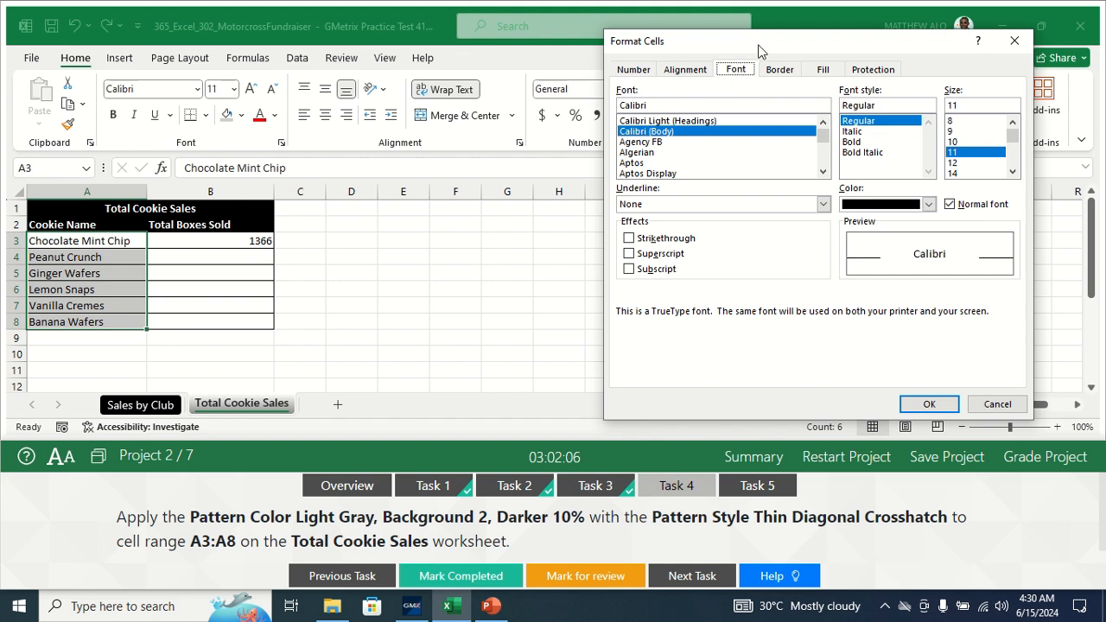
pyautogui.moveTo(760, 50); pyautogui.dragTo(638, 35)
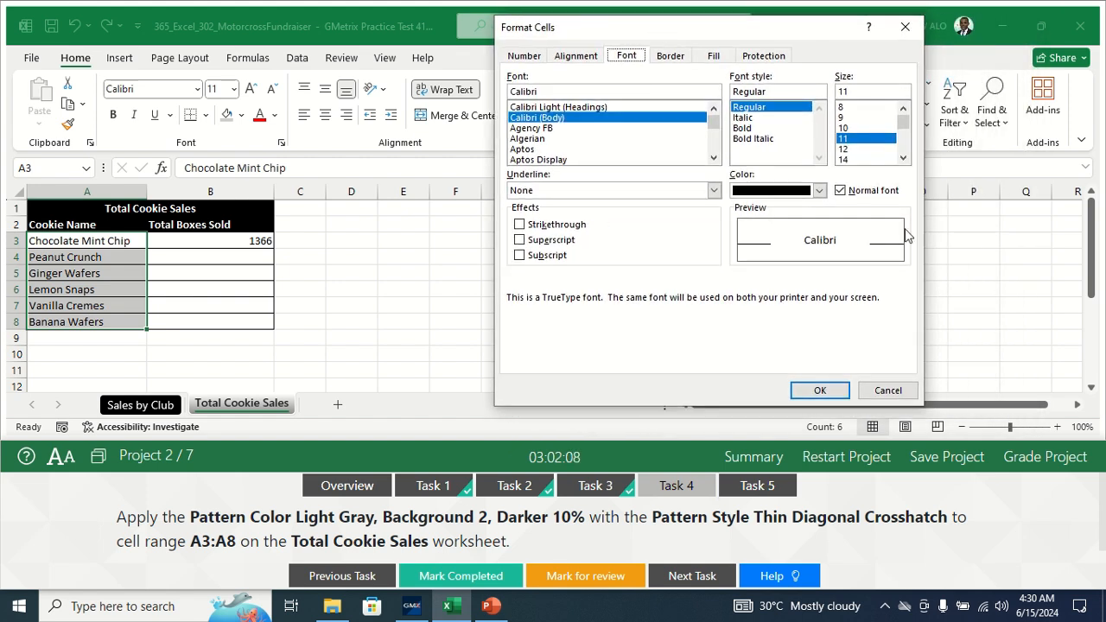
pyautogui.click(713, 57)
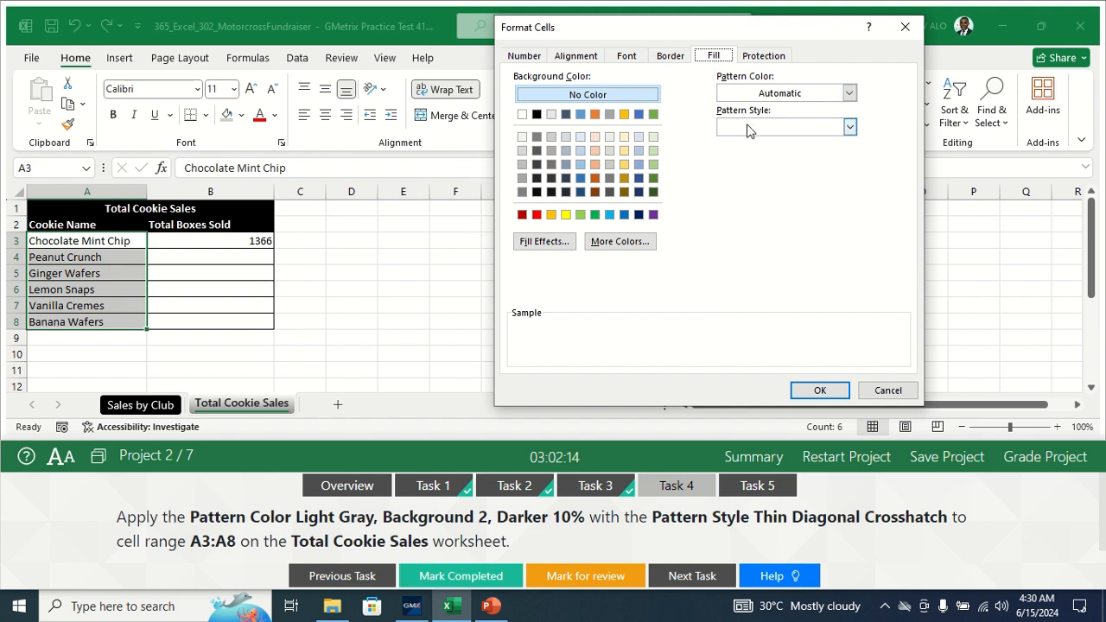
pyautogui.click(851, 93)
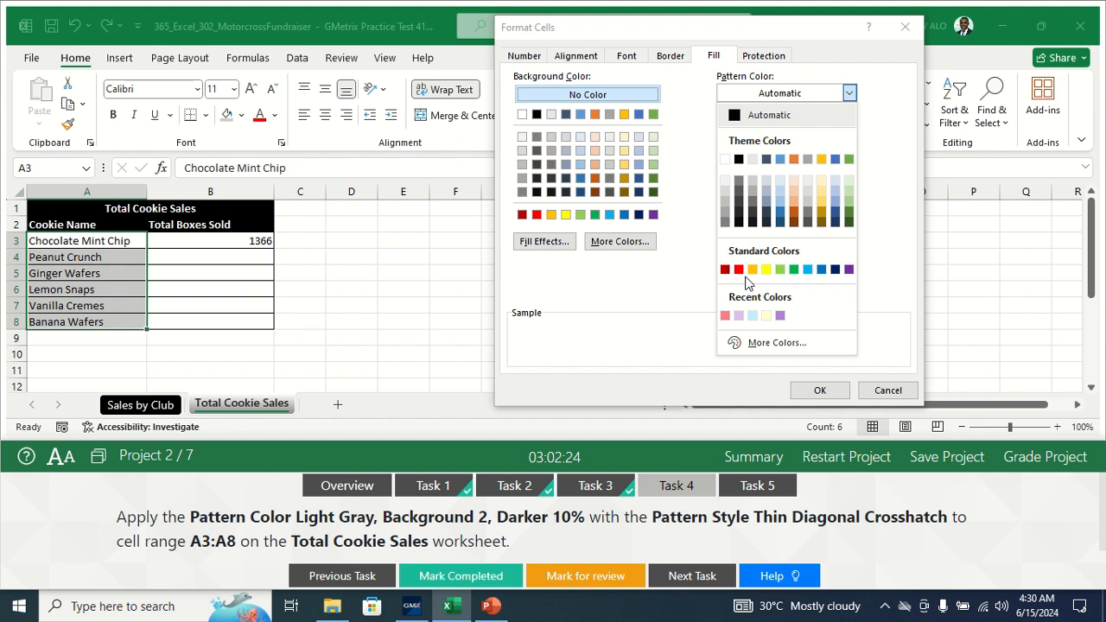
pyautogui.click(752, 180)
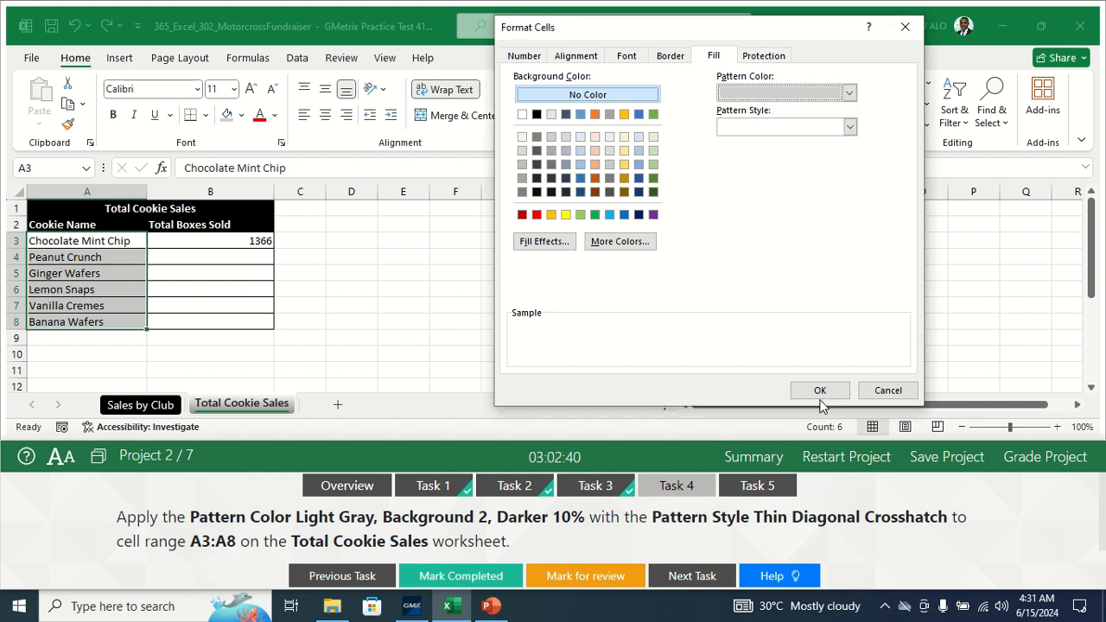
pyautogui.click(847, 131)
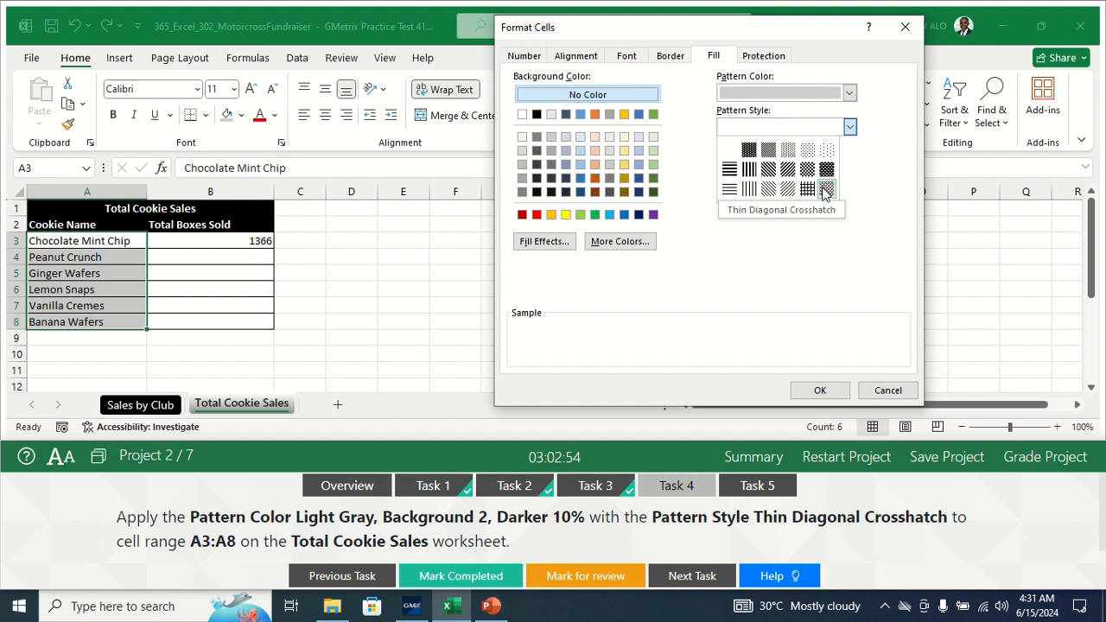
pyautogui.click(825, 190)
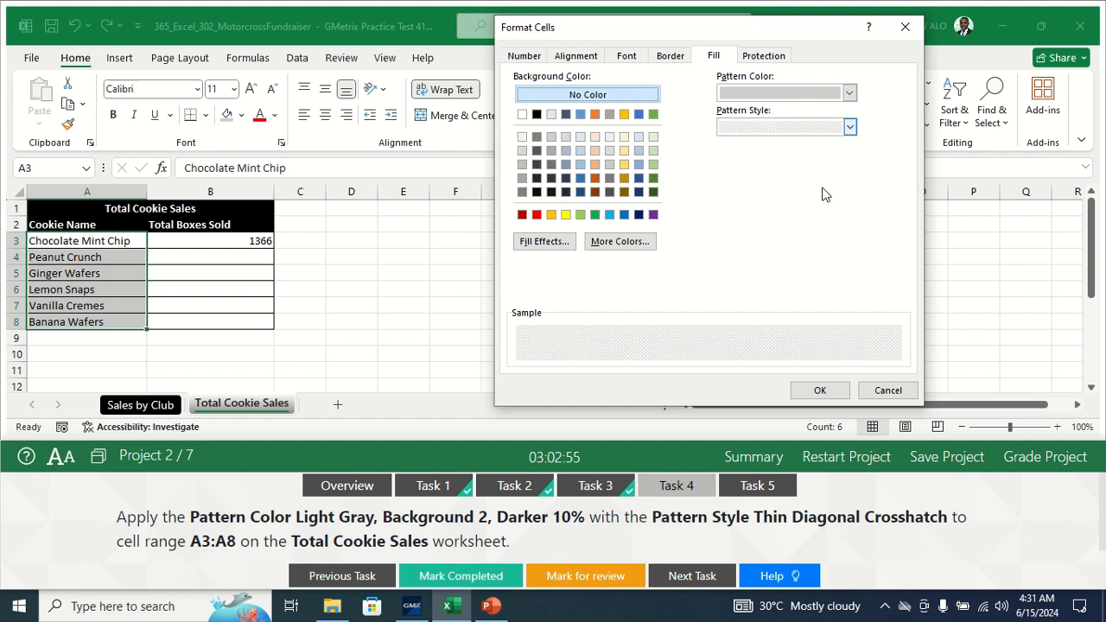
pyautogui.click(825, 390)
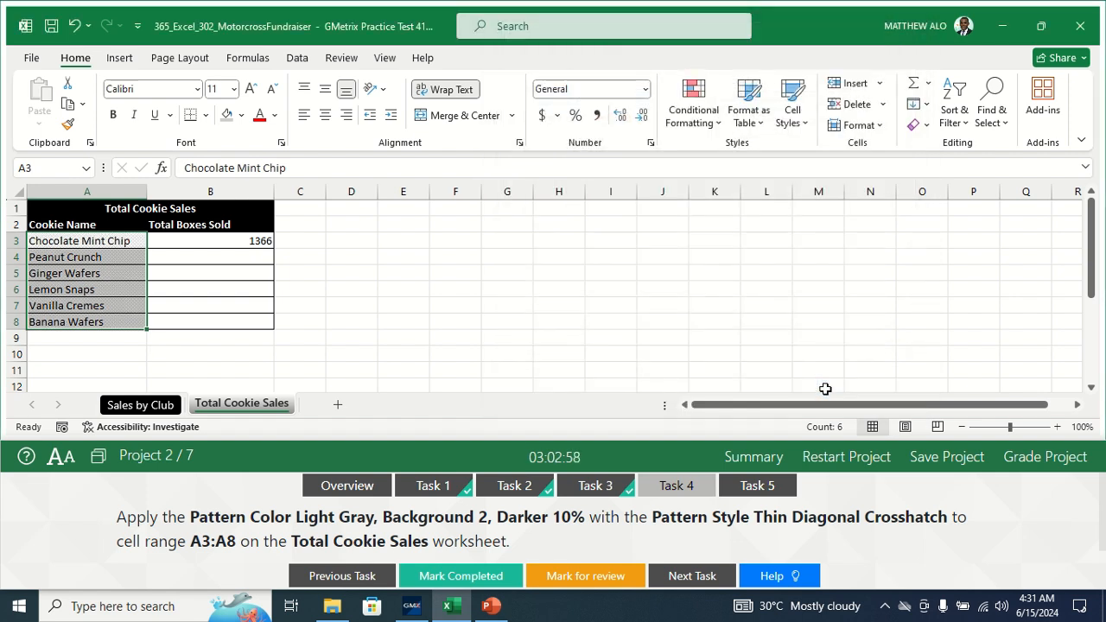
pyautogui.click(424, 294)
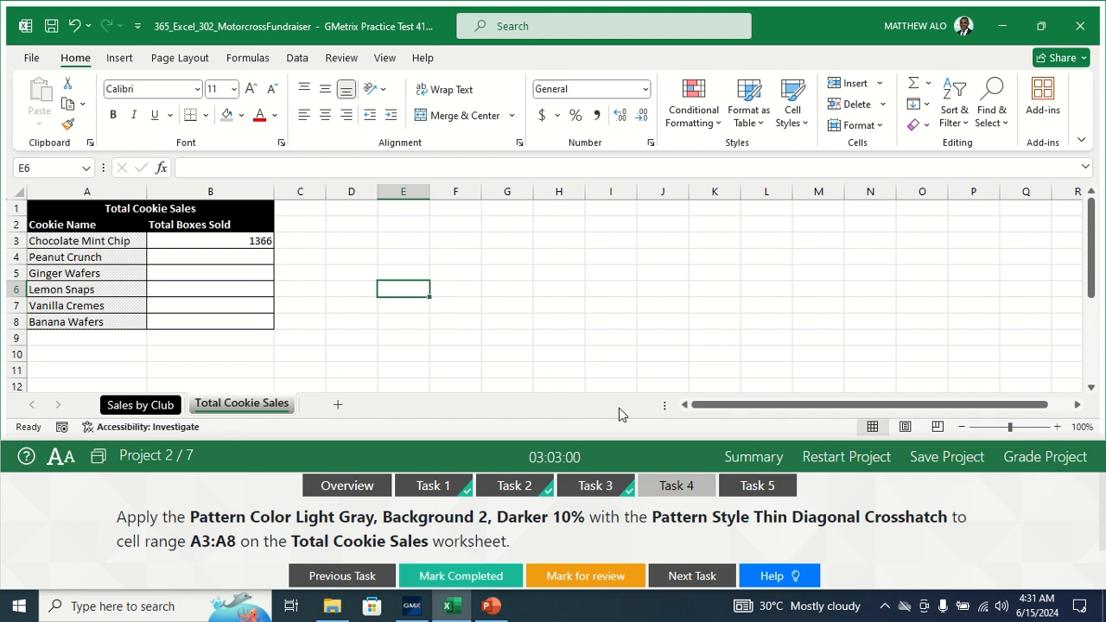
# - Mark Task 4 complete and read Task 5 on filtering Sales by Club for blue Blazing Bikes cells
pyautogui.click(441, 582)
pyautogui.click(441, 582)
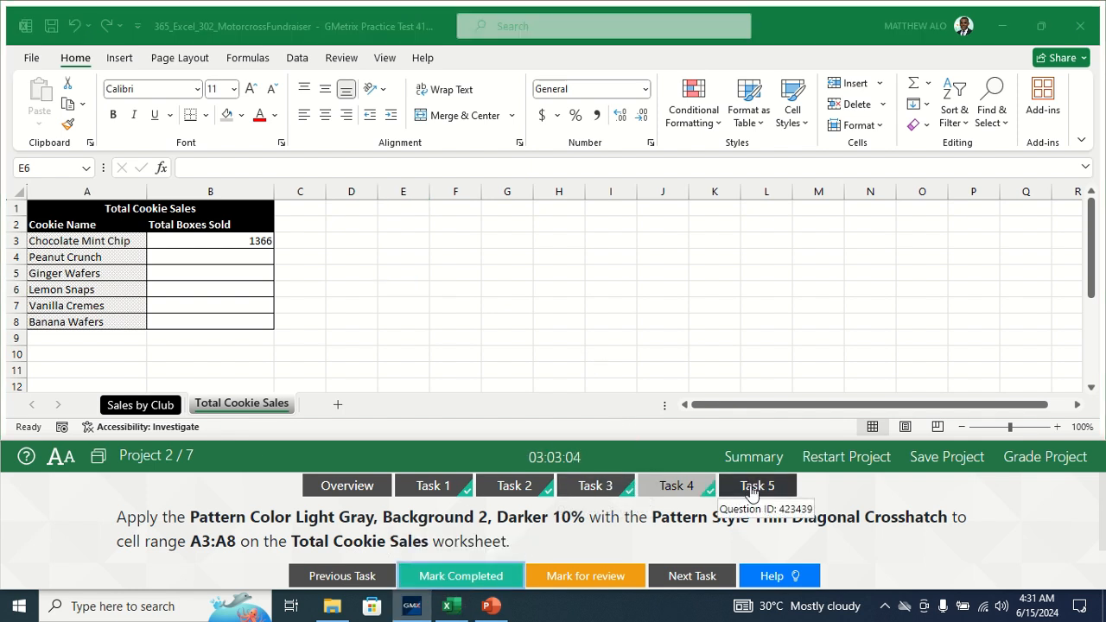
pyautogui.click(730, 491)
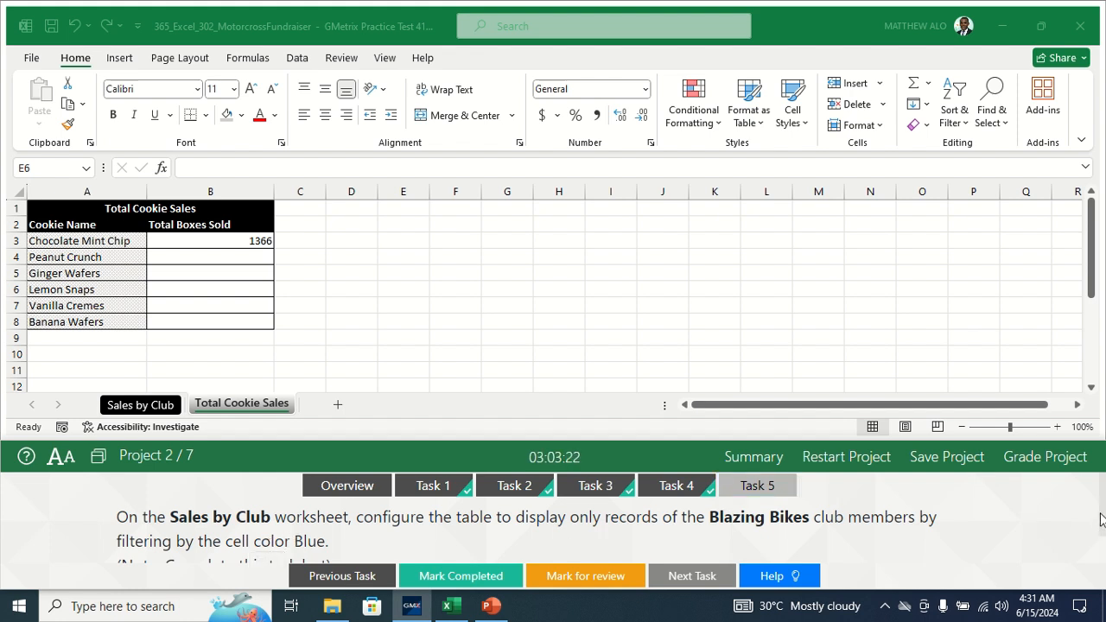
pyautogui.moveTo(1102, 520); pyautogui.dragTo(1103, 527)
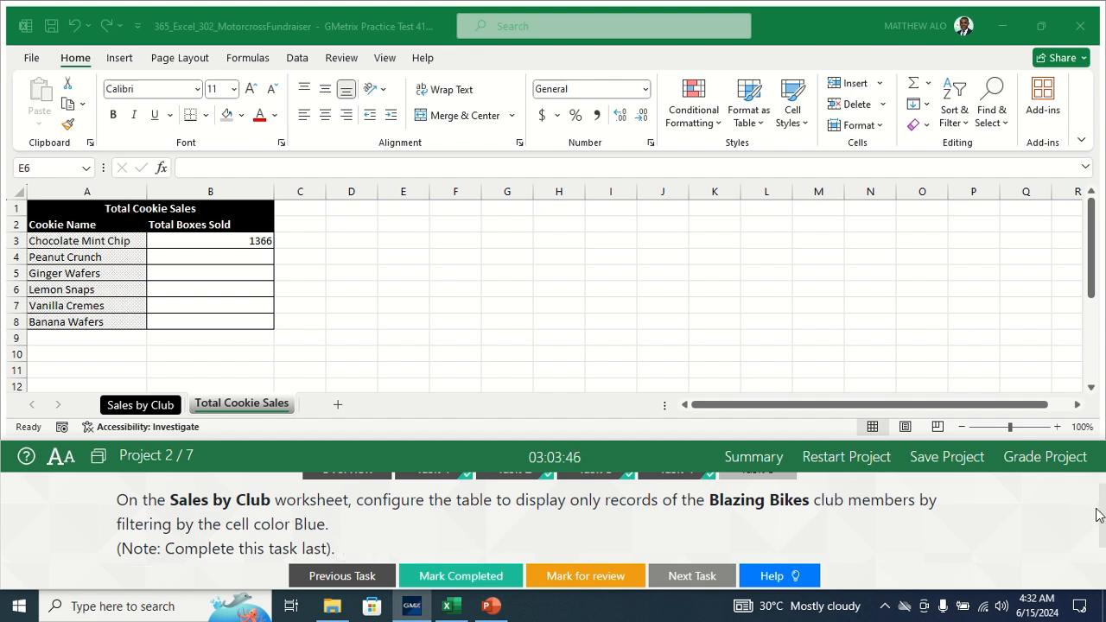
pyautogui.moveTo(1103, 516); pyautogui.dragTo(1103, 503)
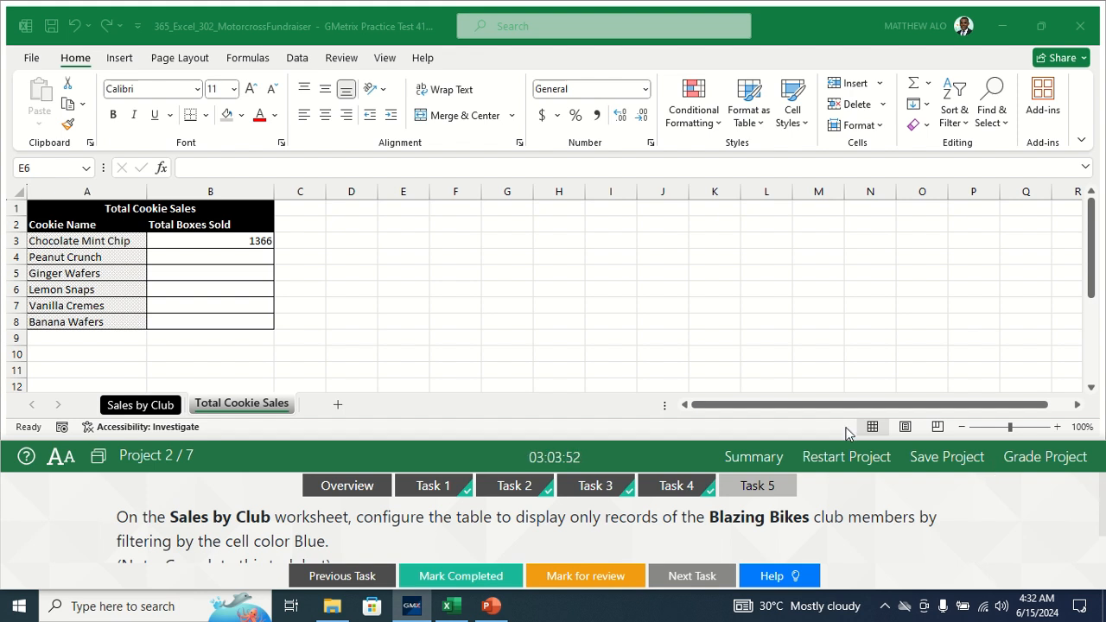
# - Filter Sales by Club's Peanut Crunch column to blue cells, then mark complete and grade the project
pyautogui.click(141, 405)
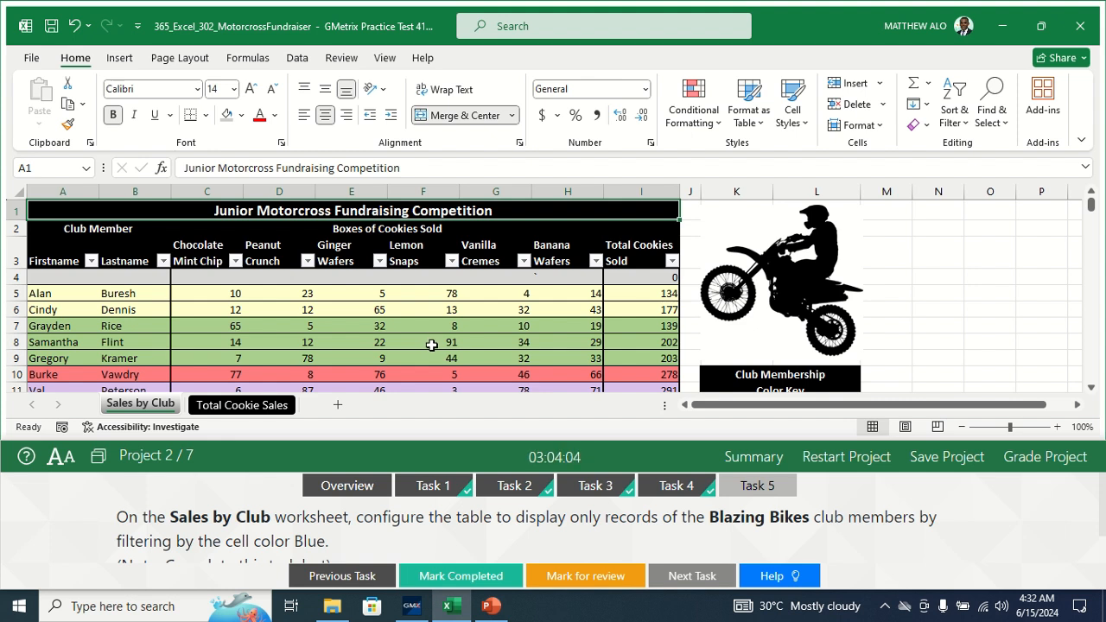
pyautogui.click(307, 262)
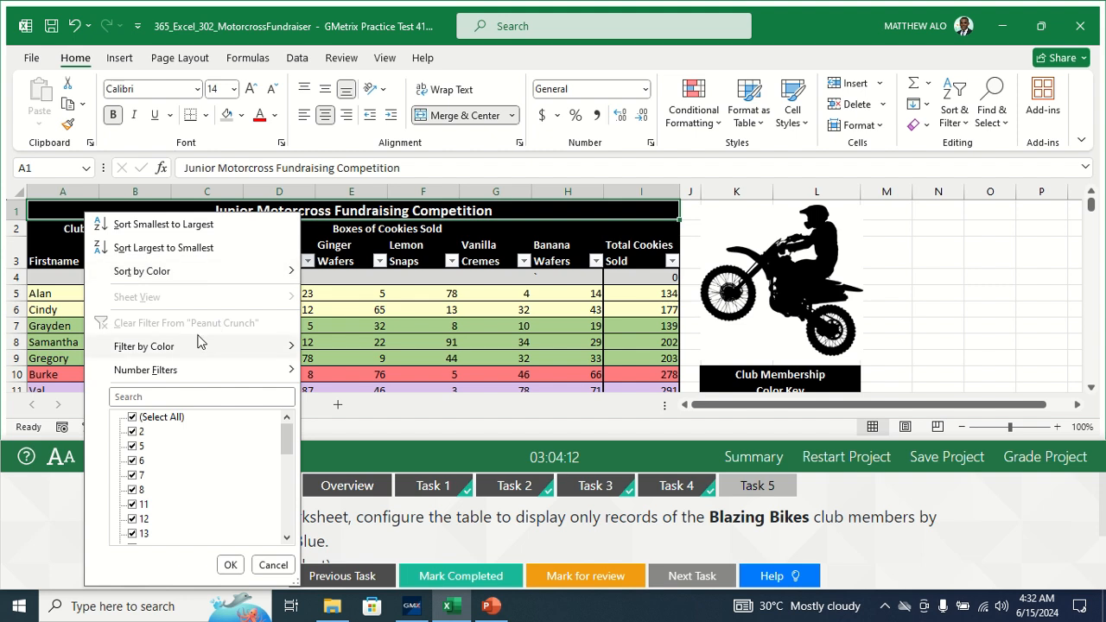
pyautogui.moveTo(167, 350)
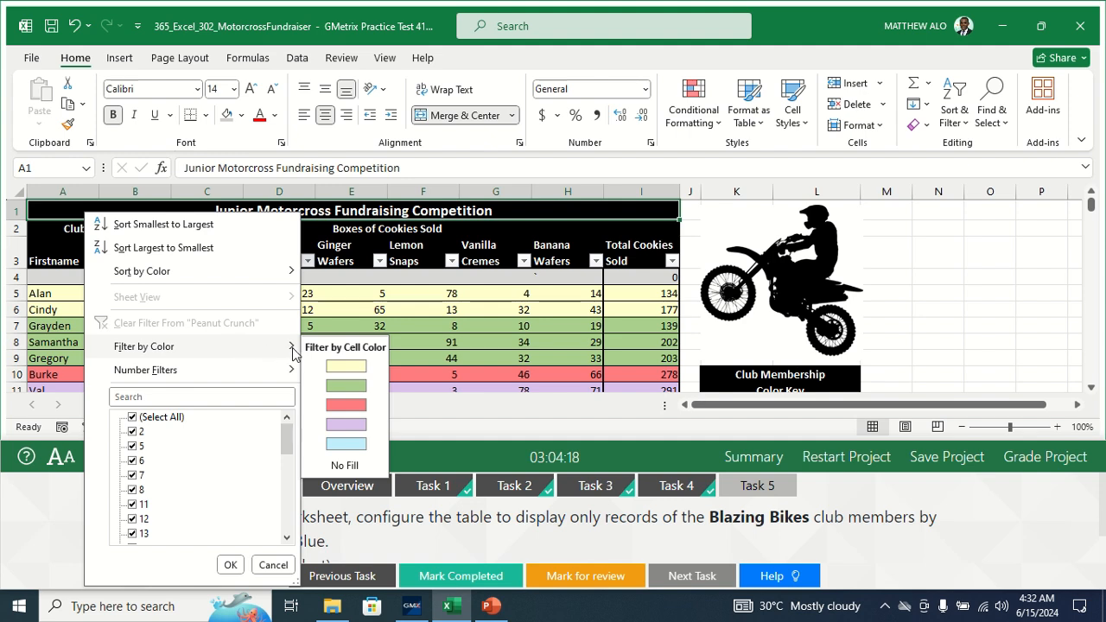
pyautogui.click(345, 445)
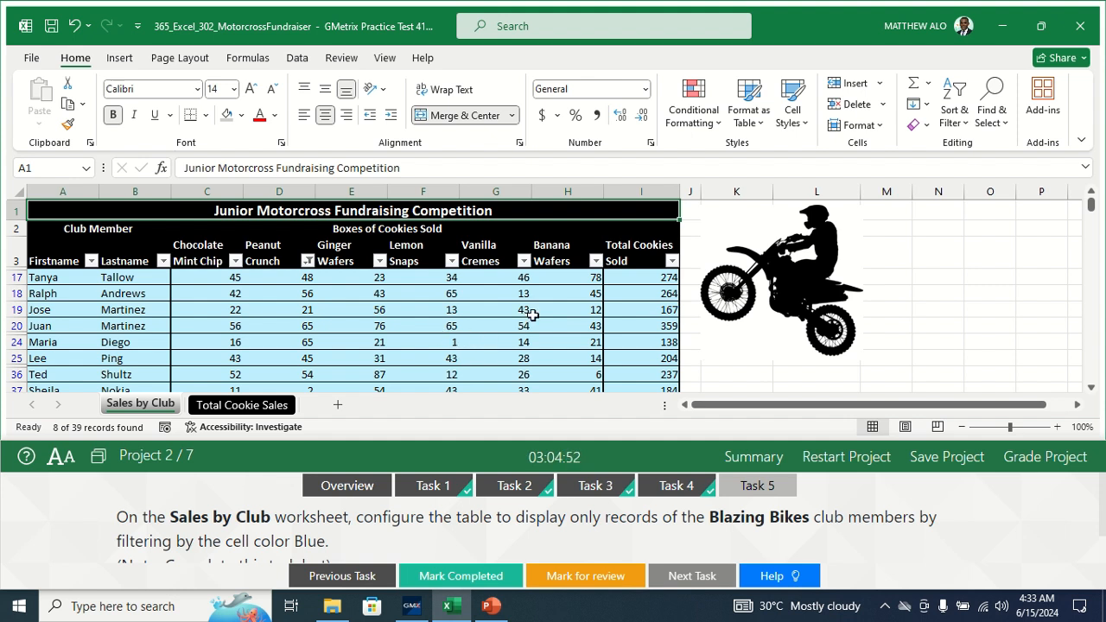
pyautogui.click(455, 576)
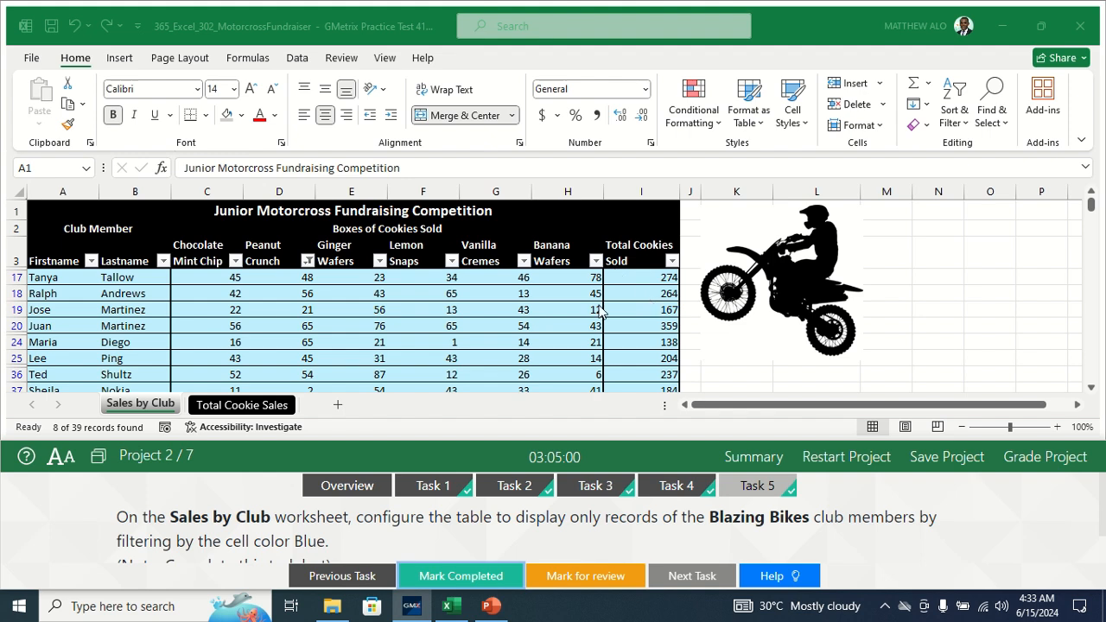
pyautogui.click(1059, 460)
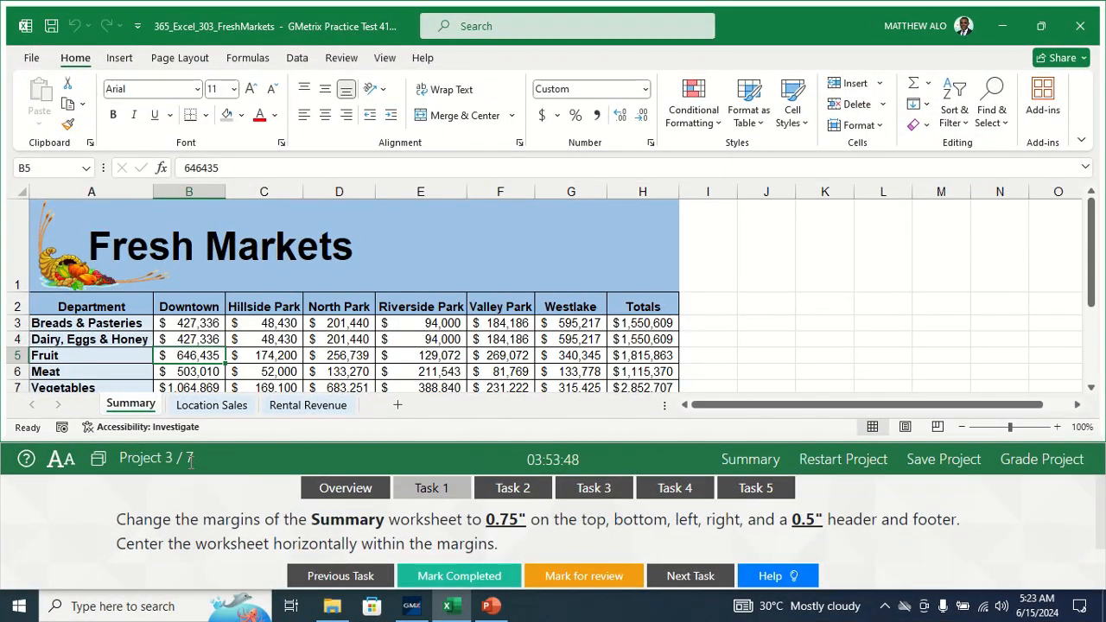
# - View Task 1's margin instructions and return to the Fresh Markets Summary worksheet
pyautogui.click(448, 495)
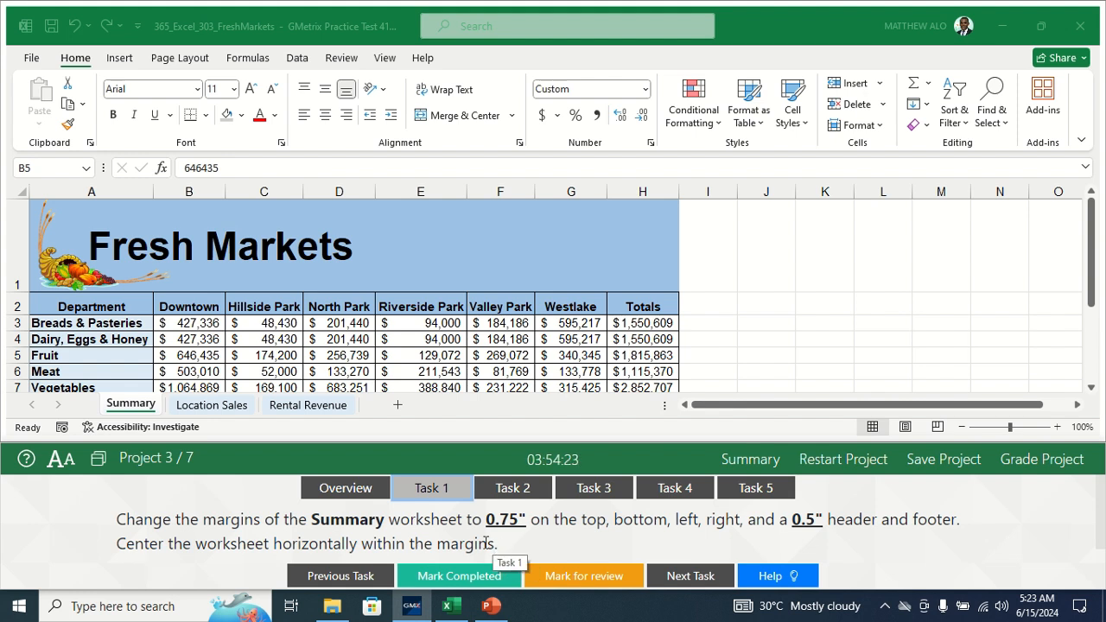
pyautogui.click(126, 405)
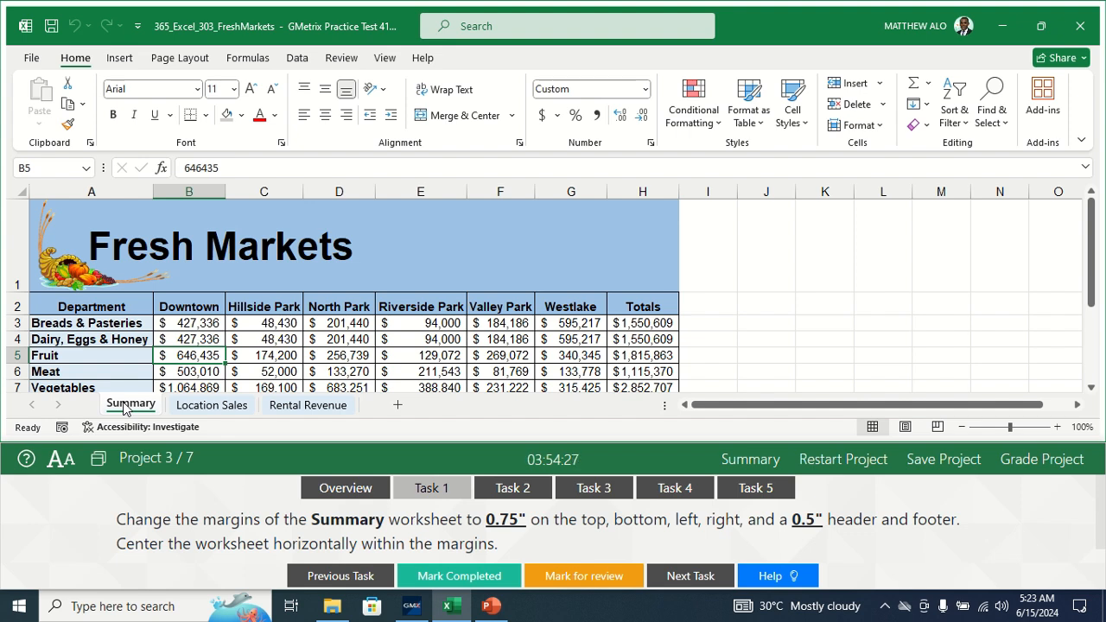
# - Set Summary's custom margins to 0.75", header and footer to 0.5", centred horizontally
pyautogui.click(174, 62)
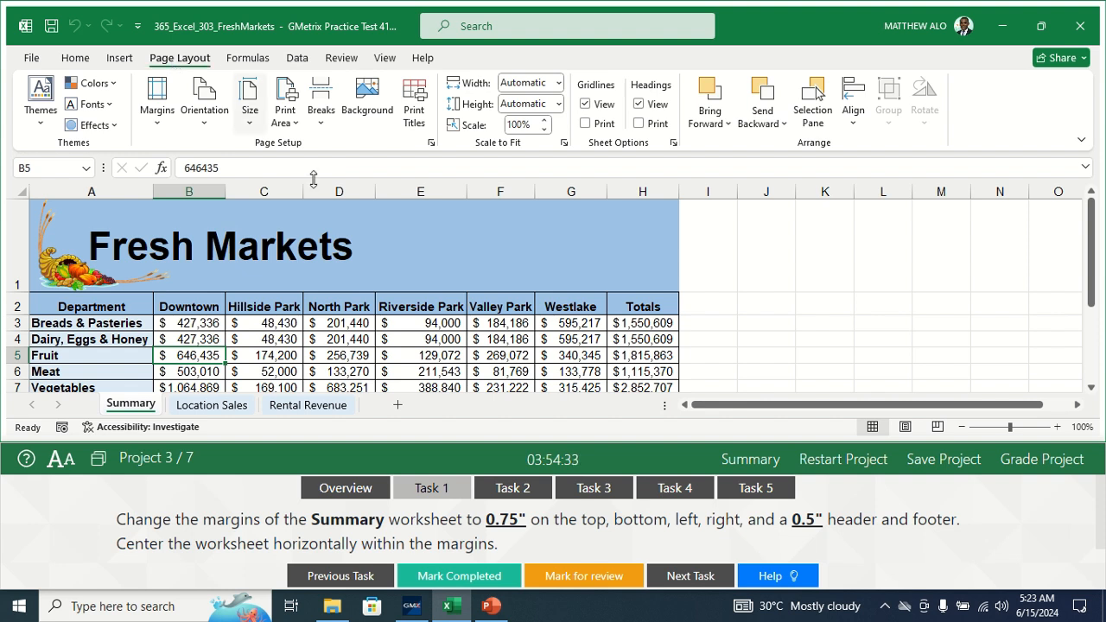
pyautogui.click(157, 128)
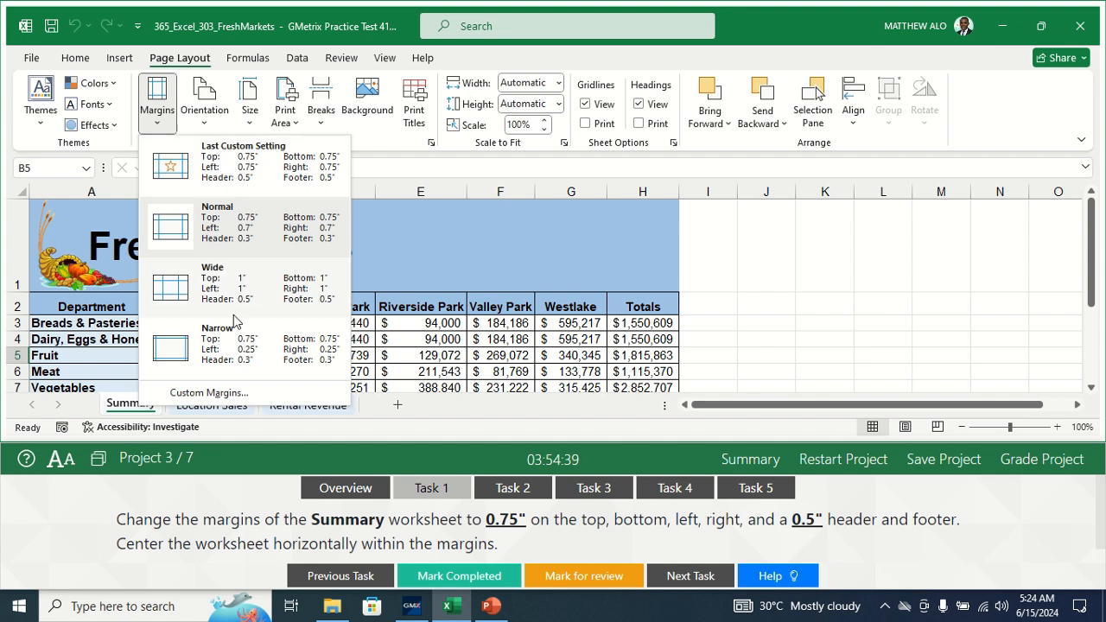
pyautogui.click(207, 393)
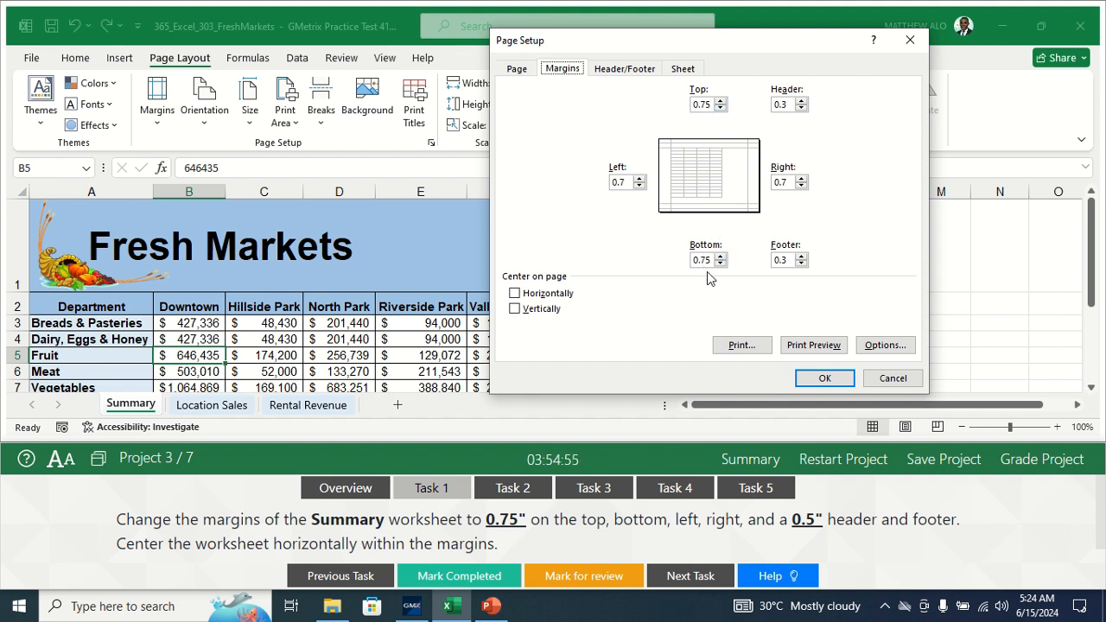
pyautogui.click(626, 182)
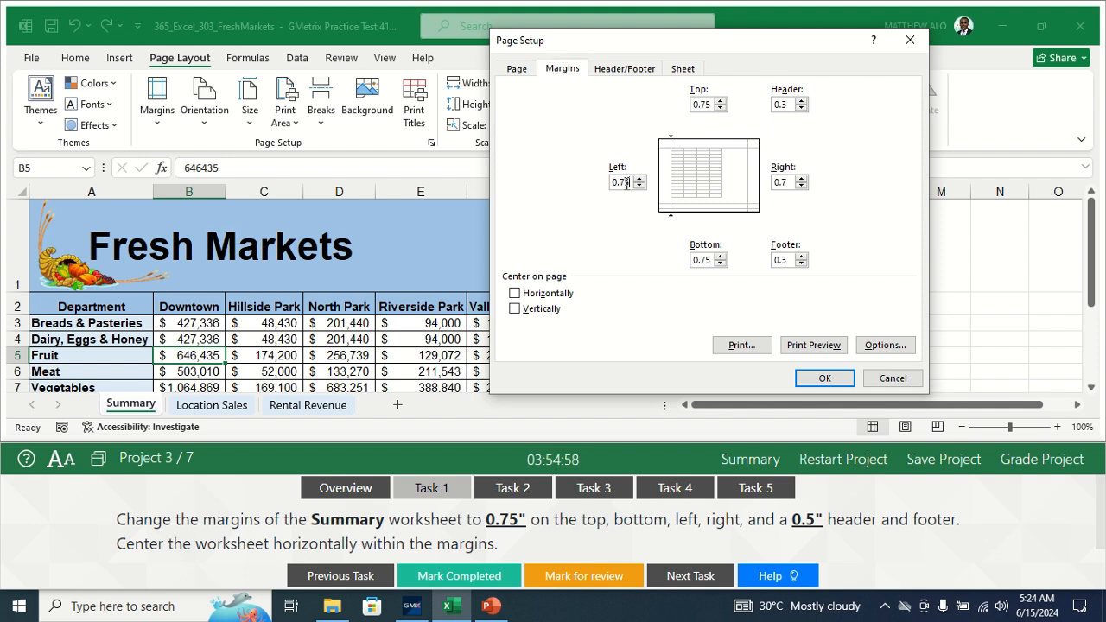
pyautogui.click(790, 181)
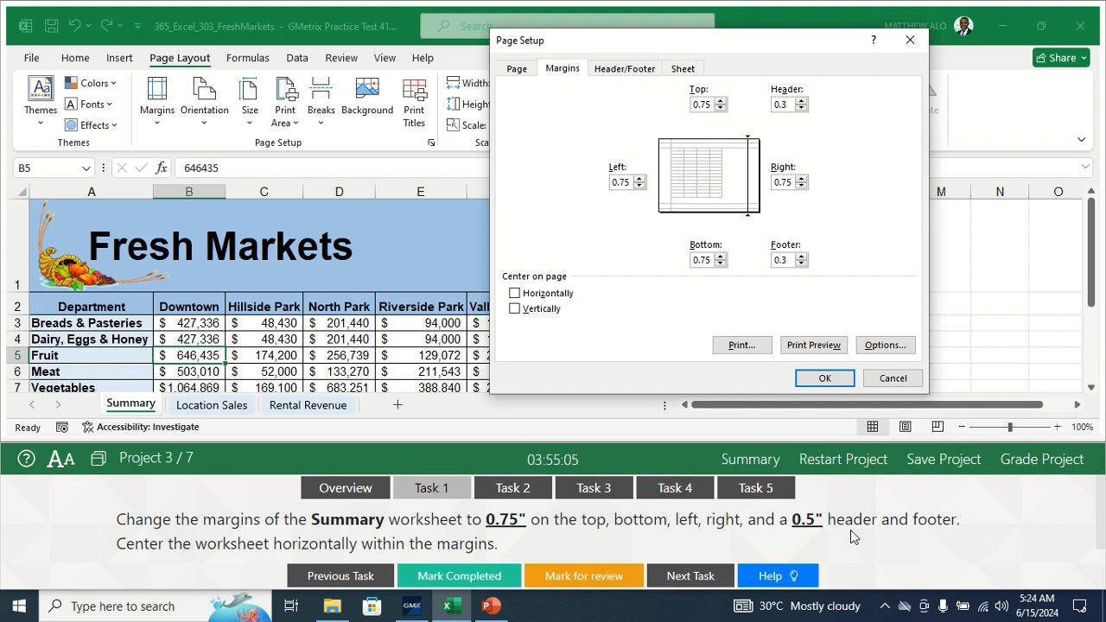
pyautogui.click(788, 103)
pyautogui.write('5')
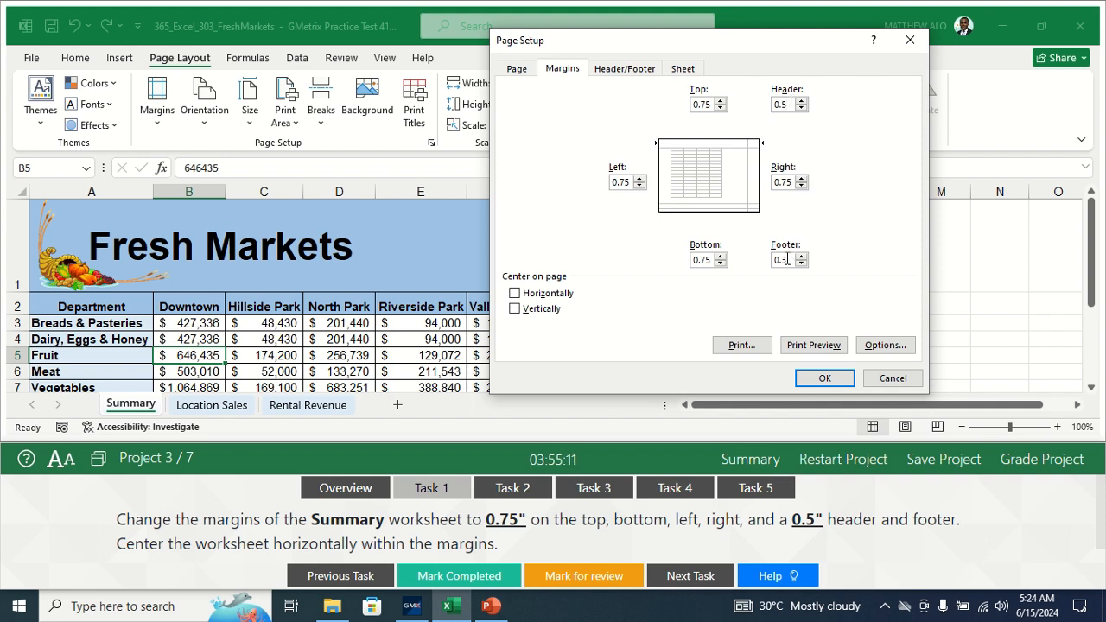
pyautogui.click(788, 258)
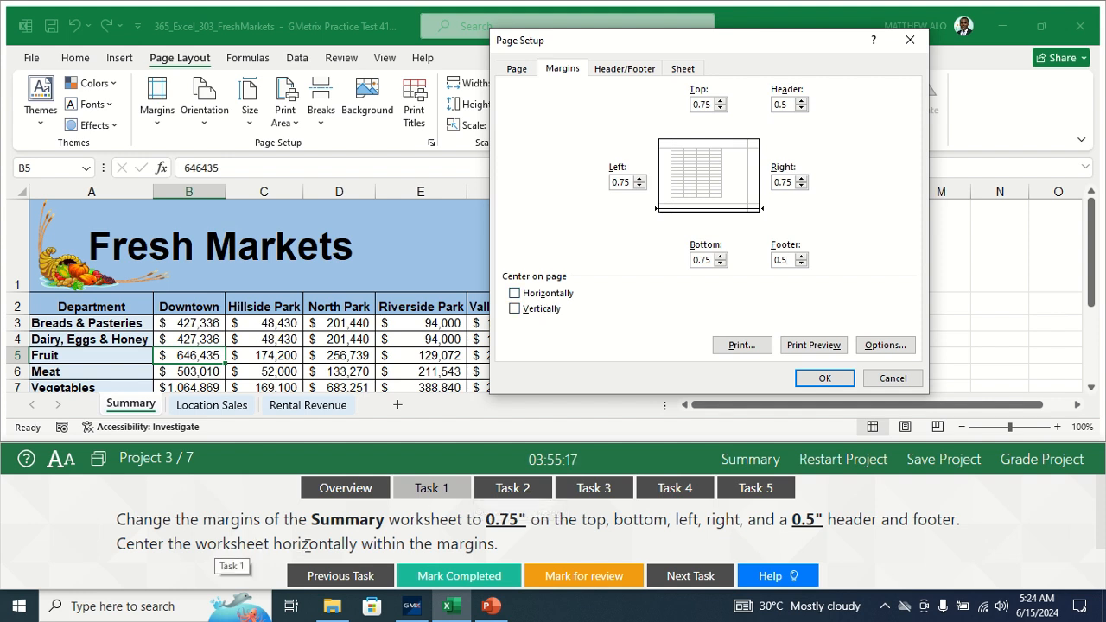
pyautogui.click(517, 296)
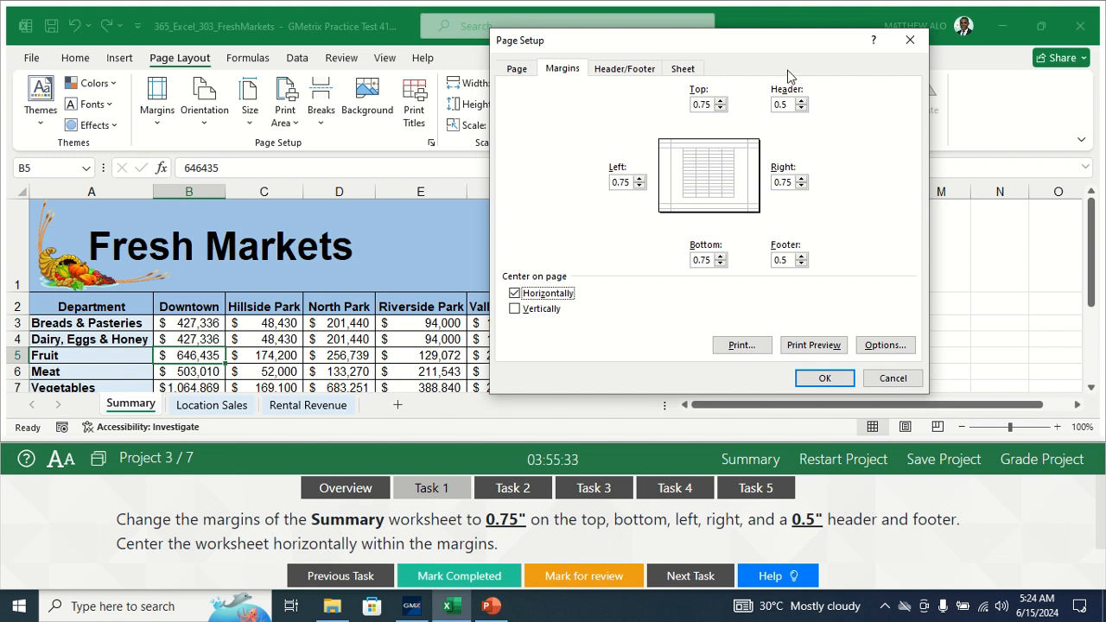
pyautogui.click(823, 382)
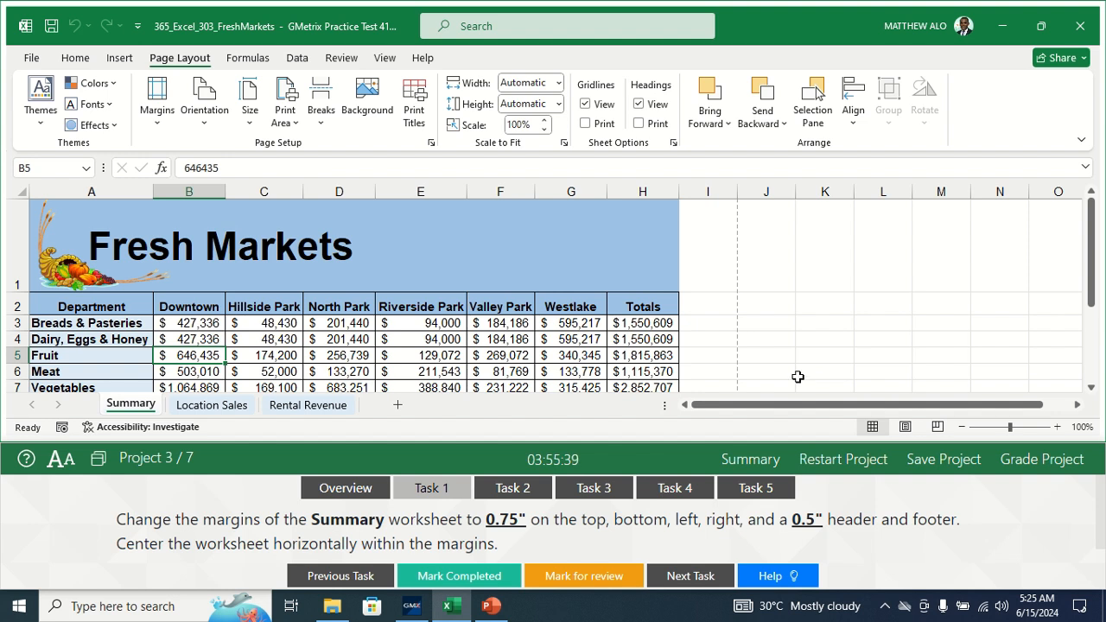
# - Mark the margins task complete and bring up Task 2 with the workbook active
pyautogui.click(438, 578)
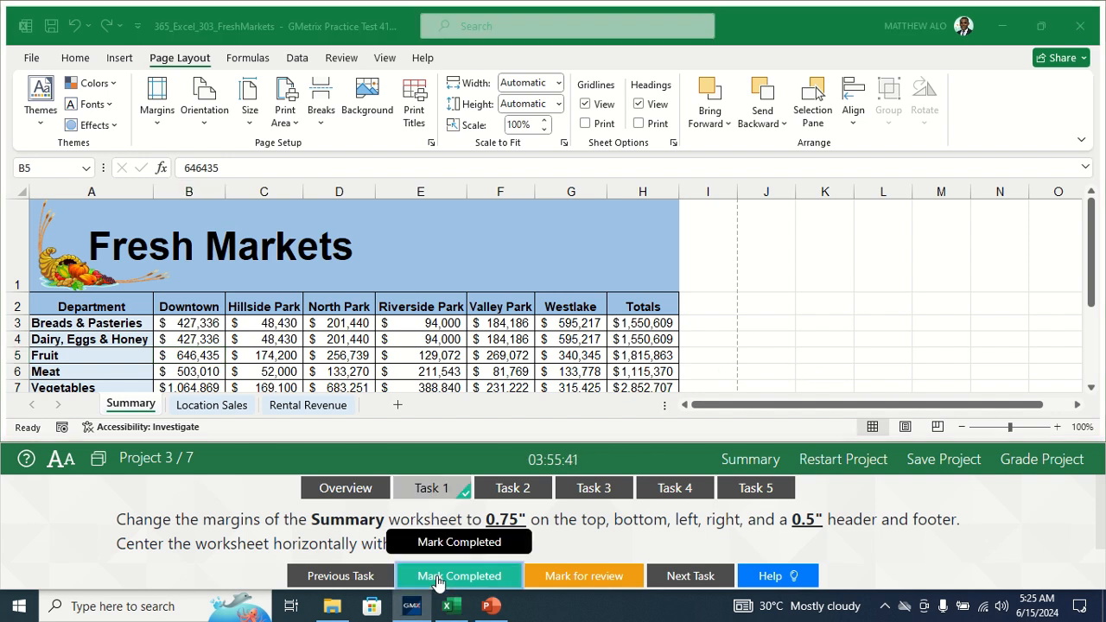
pyautogui.click(523, 489)
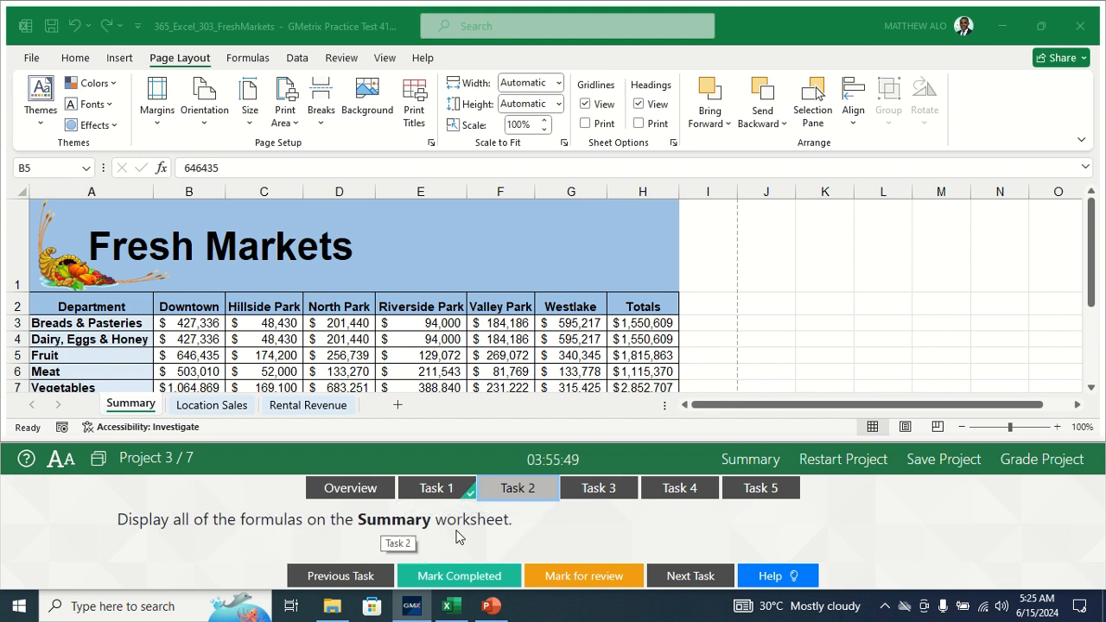
pyautogui.click(132, 406)
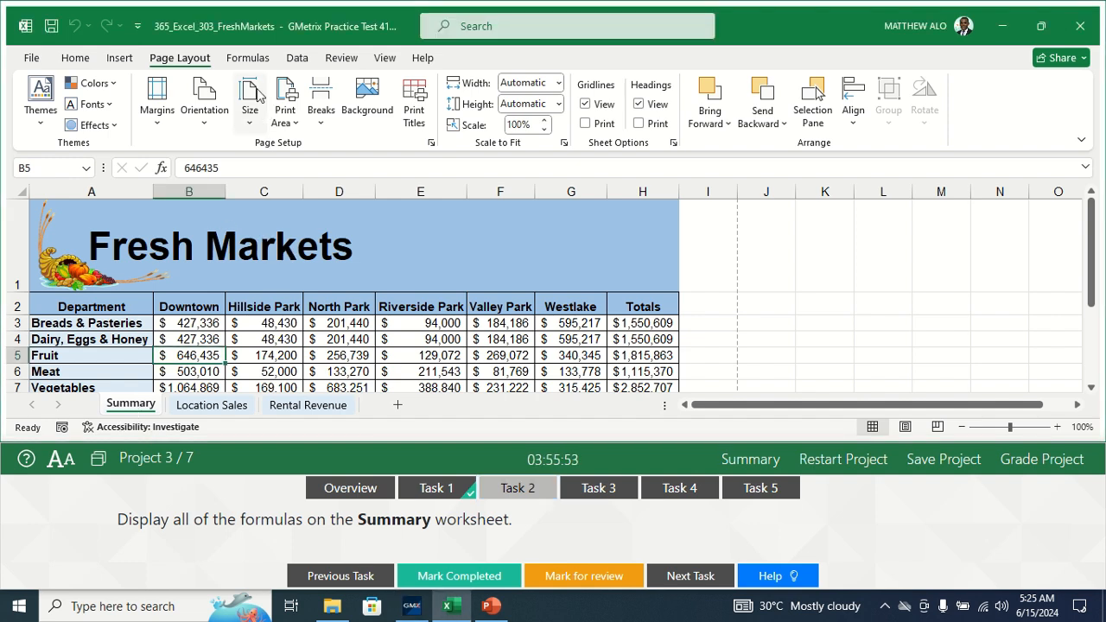
# - Turn on Show Formulas for the Summary sheet, mark it complete, and view Task 3
pyautogui.click(249, 59)
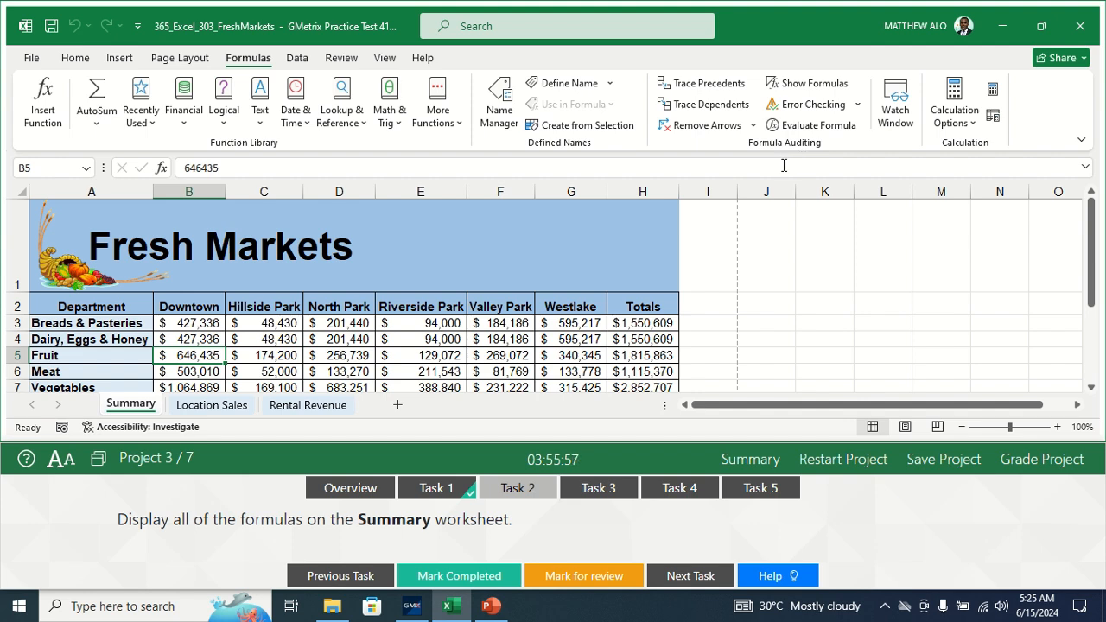
pyautogui.click(808, 86)
pyautogui.moveTo(715, 413); pyautogui.dragTo(764, 413)
pyautogui.moveTo(1100, 261); pyautogui.dragTo(1091, 299)
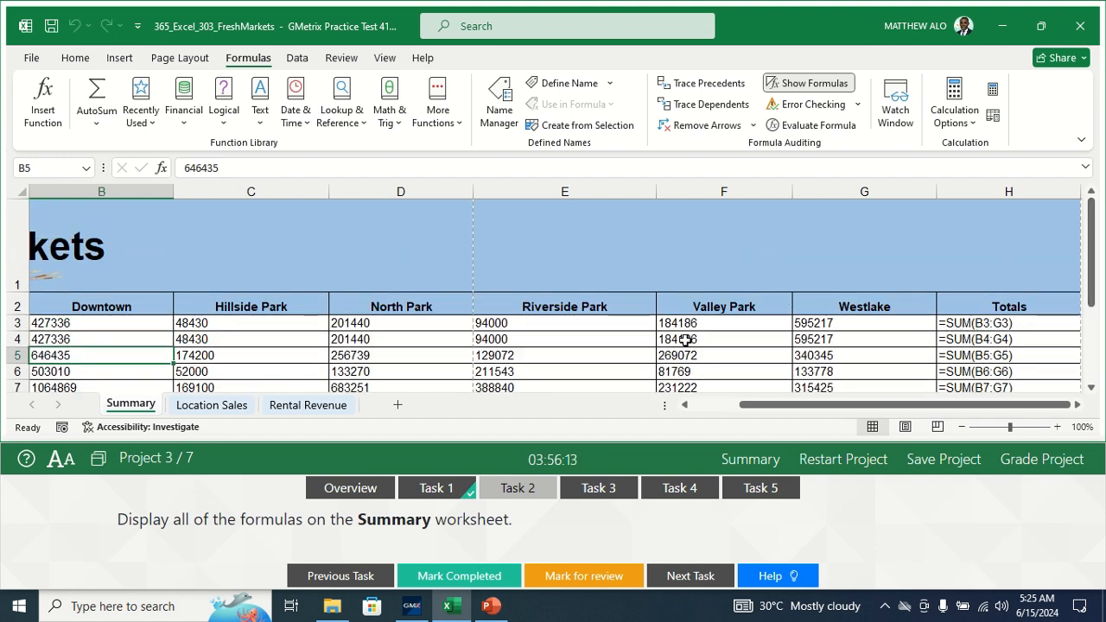
pyautogui.click(449, 574)
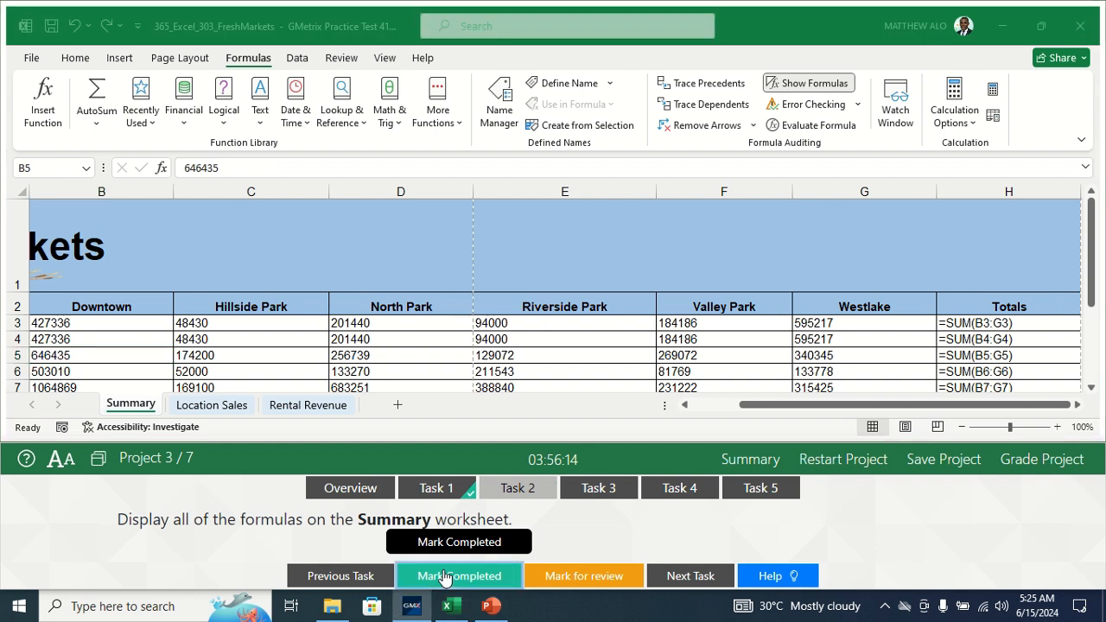
pyautogui.click(597, 488)
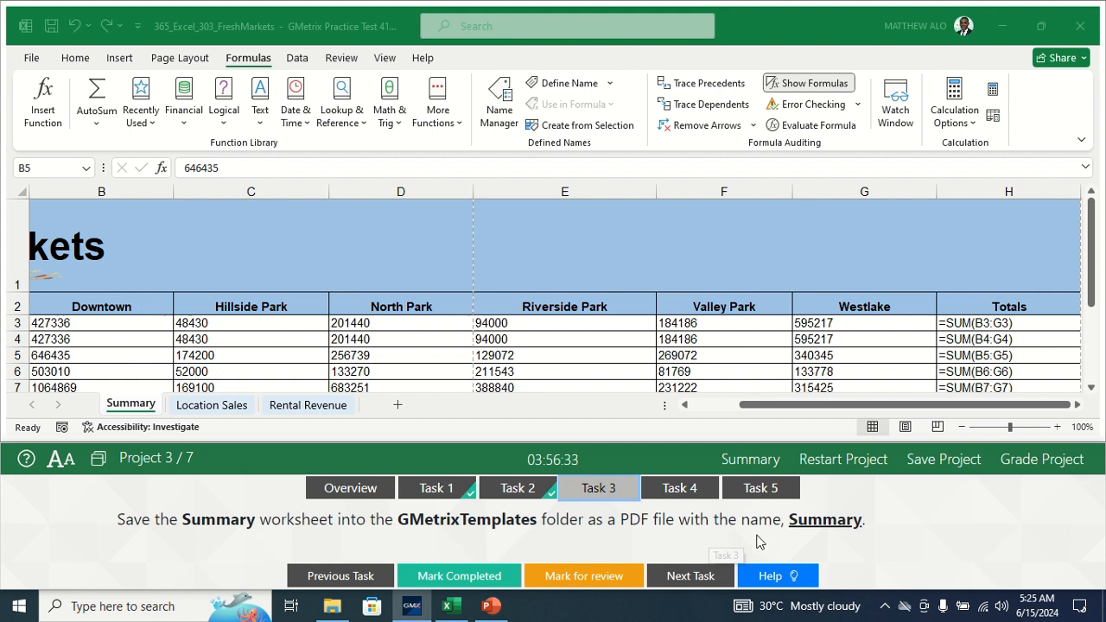
# - Save the Summary sheet as Summary.pdf in Documents > GMetrixTemplates
pyautogui.click(135, 418)
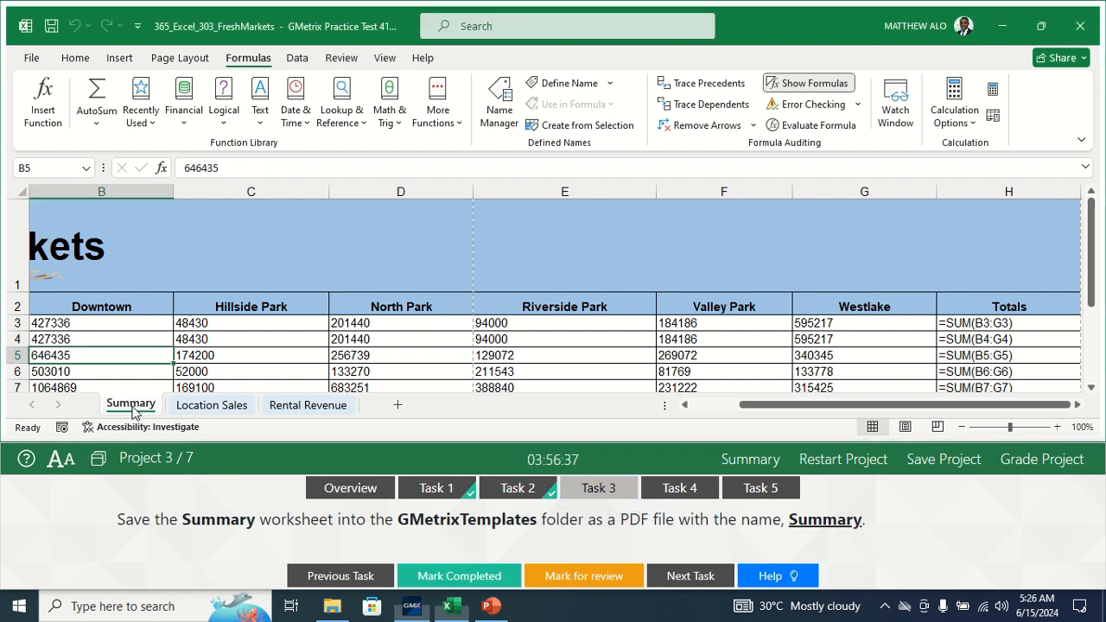
pyautogui.click(31, 62)
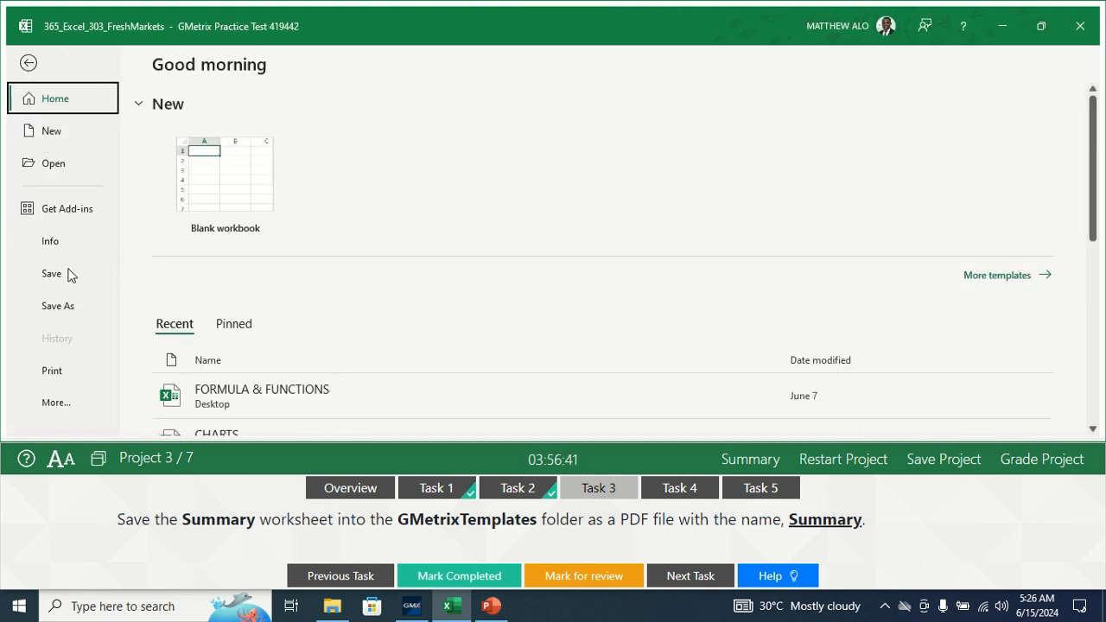
pyautogui.click(58, 307)
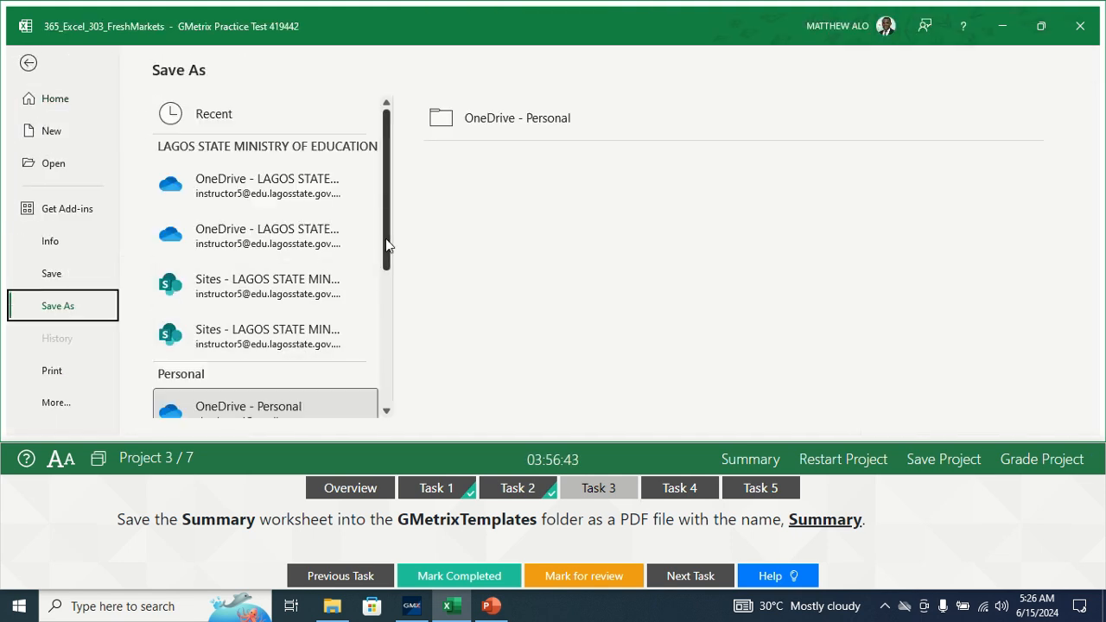
pyautogui.scroll(-5, 371, 337)
pyautogui.click(248, 390)
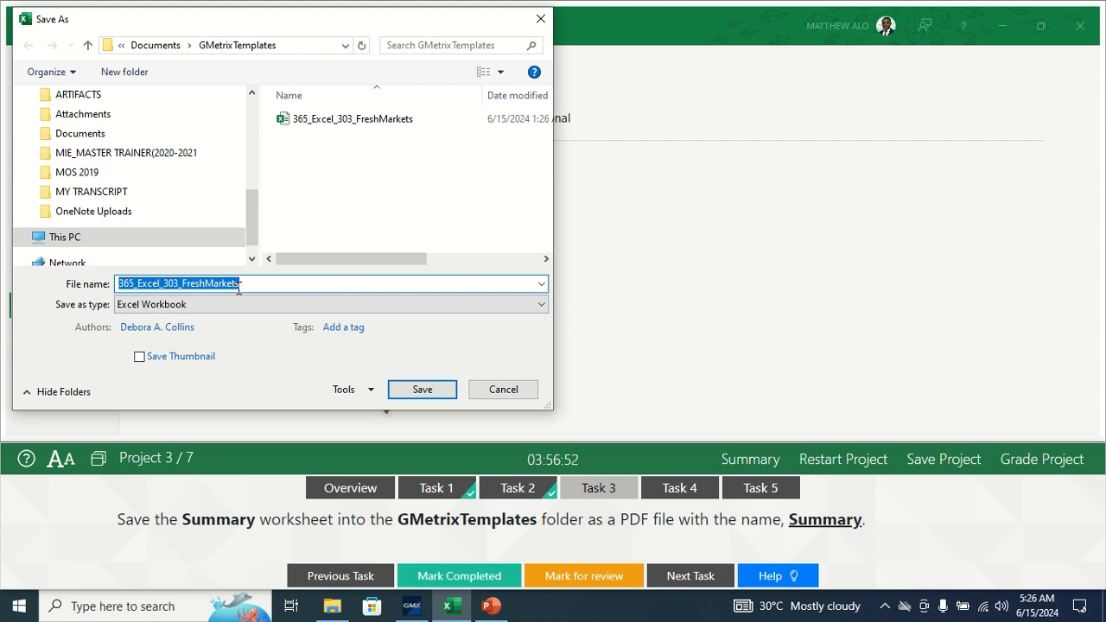
pyautogui.write('Summary')
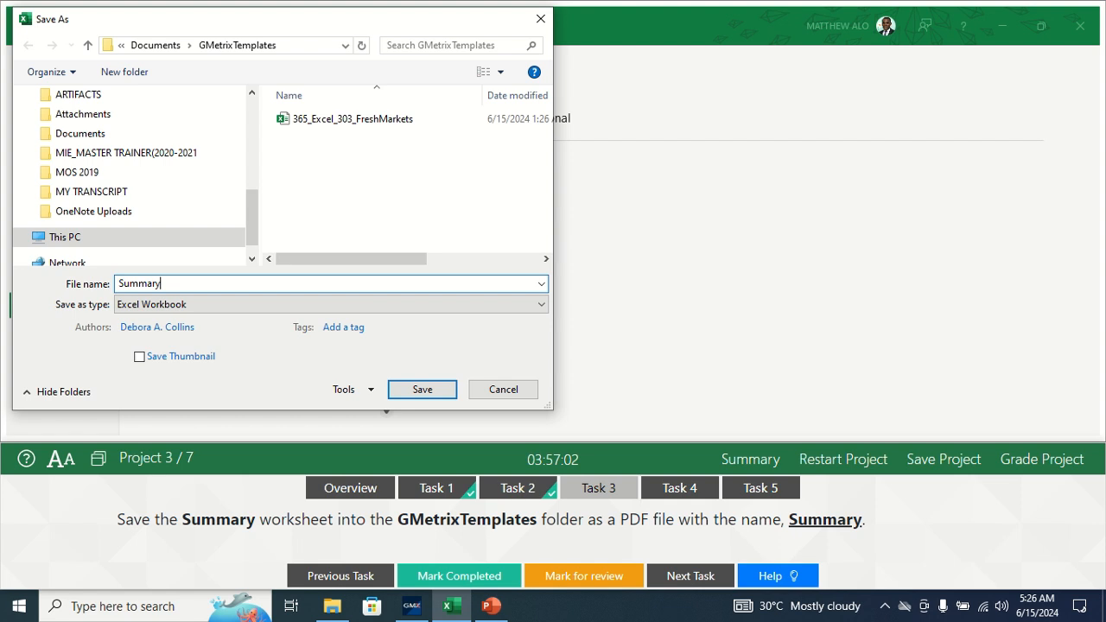
pyautogui.moveTo(259, 208); pyautogui.dragTo(256, 120)
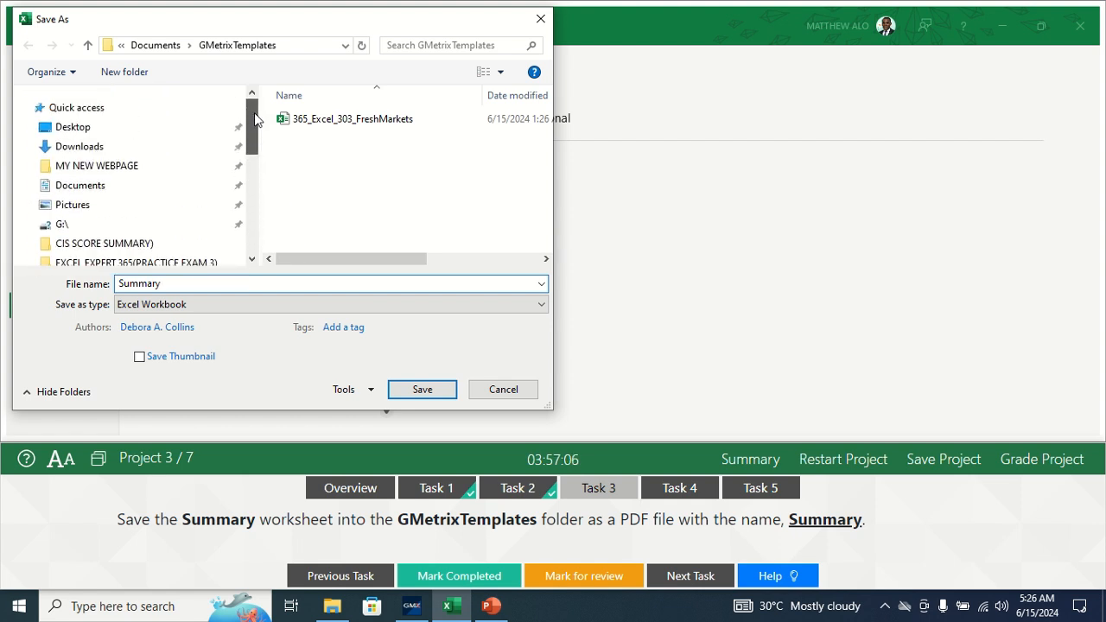
pyautogui.click(69, 185)
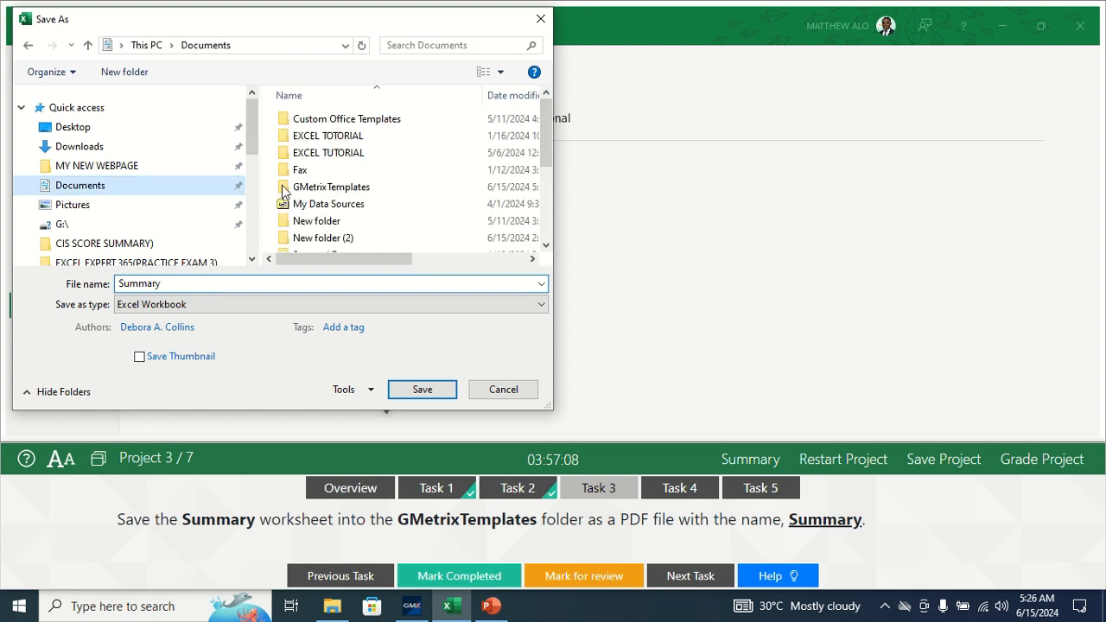
pyautogui.doubleClick(335, 187)
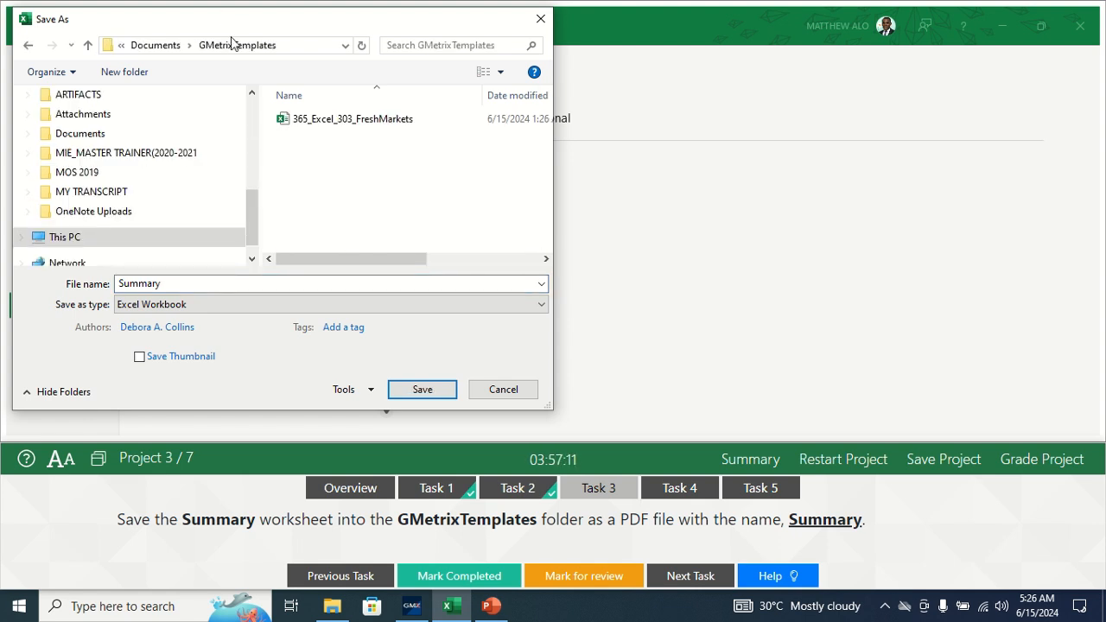
pyautogui.click(218, 304)
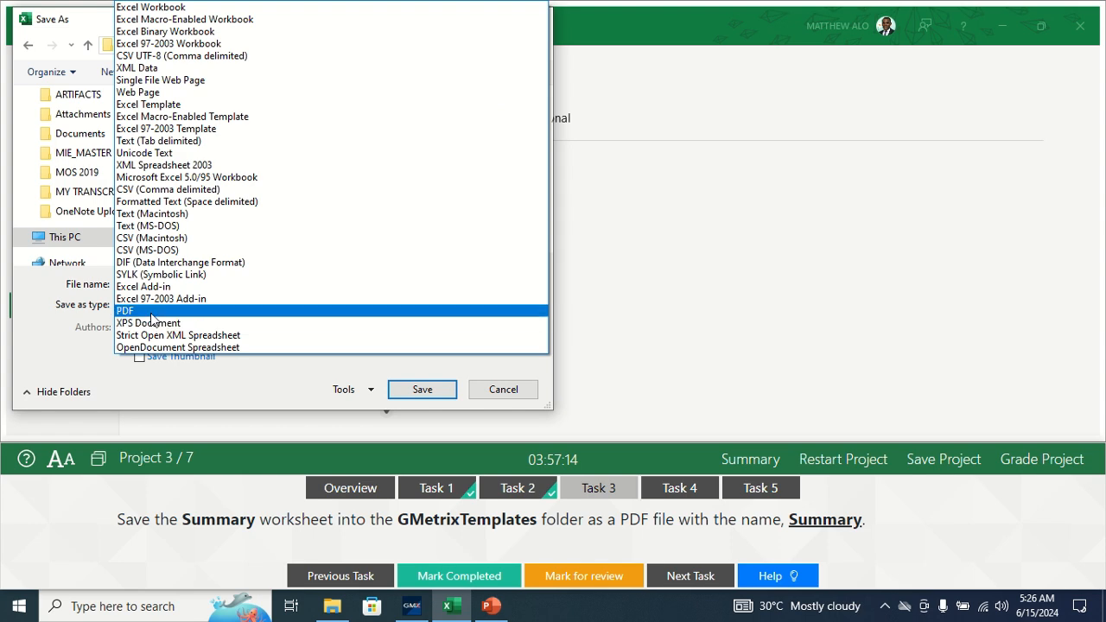
pyautogui.click(152, 308)
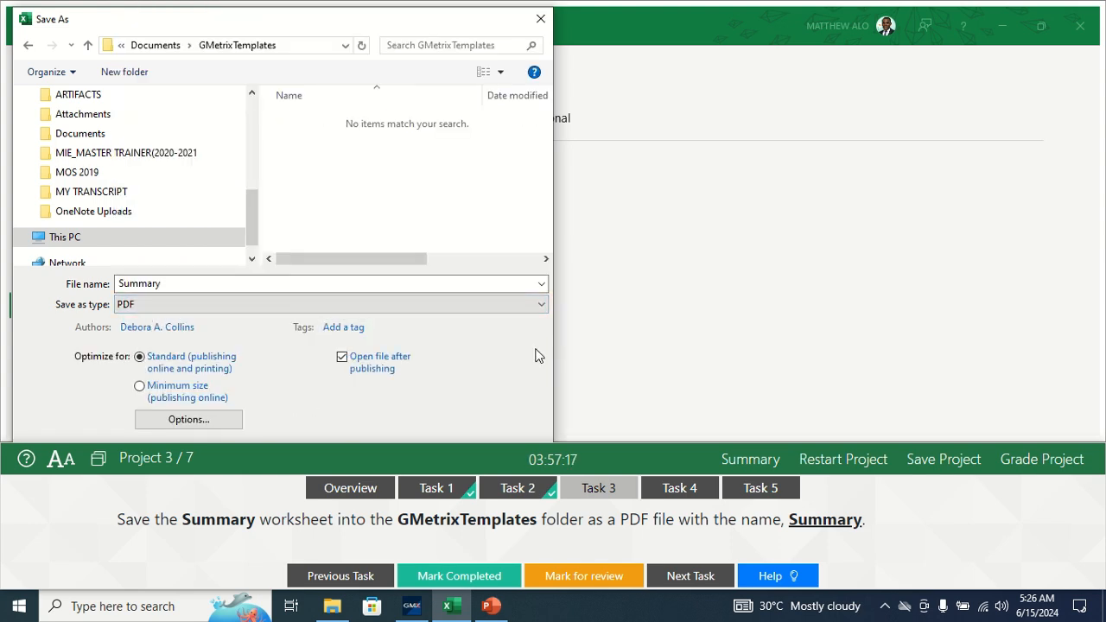
pyautogui.press('Return')
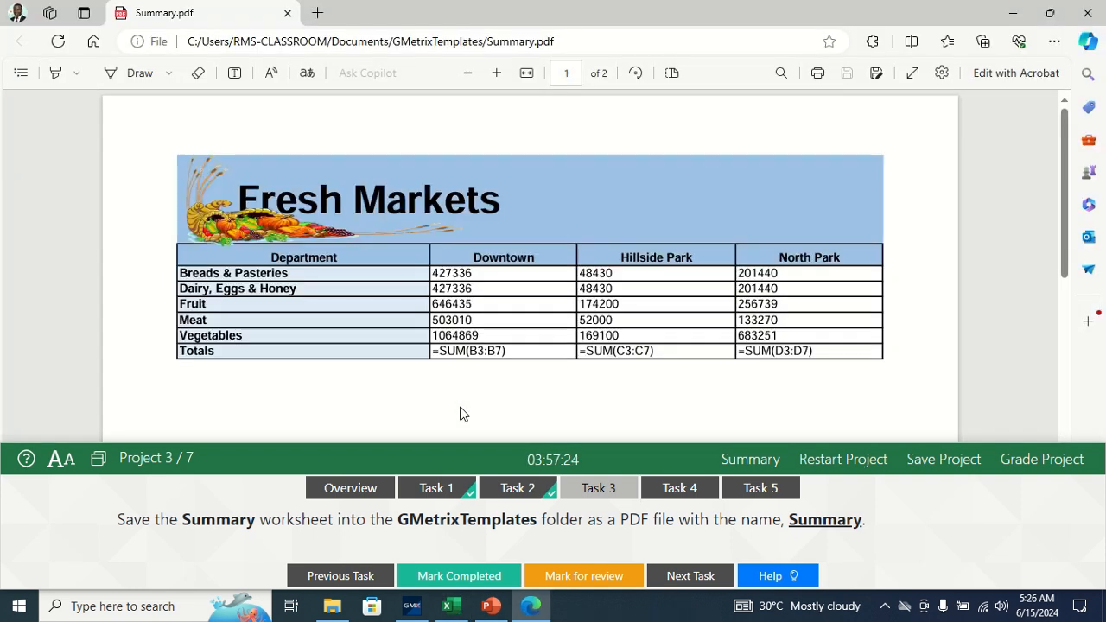
# - Close the Summary.pdf tab in Edge to return to Excel
pyautogui.click(288, 13)
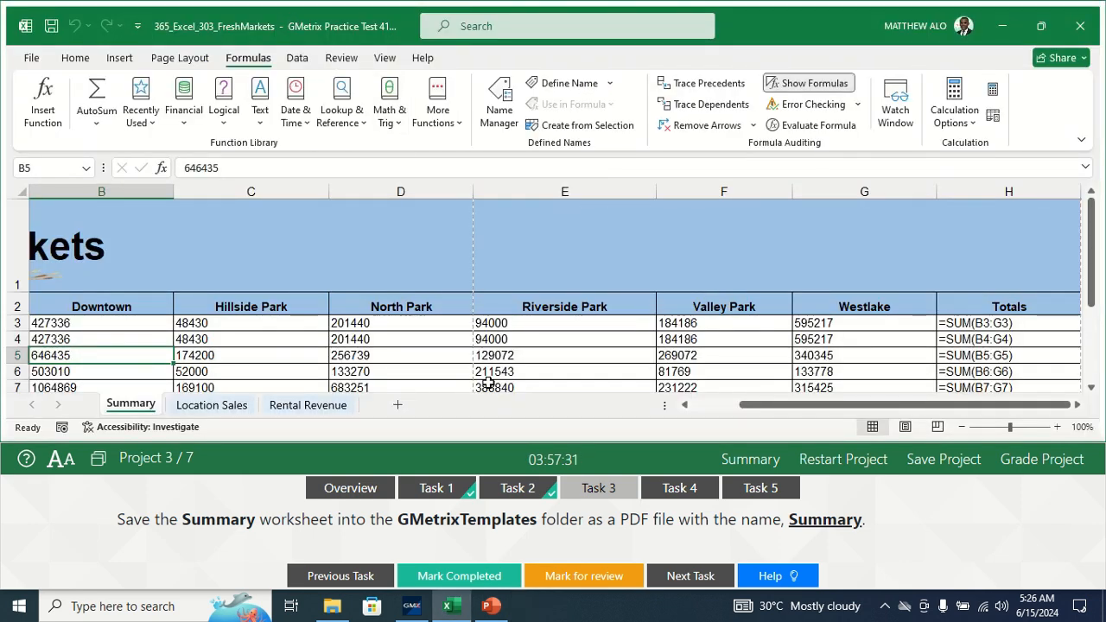
# - Mark the PDF task complete and view Task 4 on clearing Rental Revenue A3:A7 formatting
pyautogui.click(419, 578)
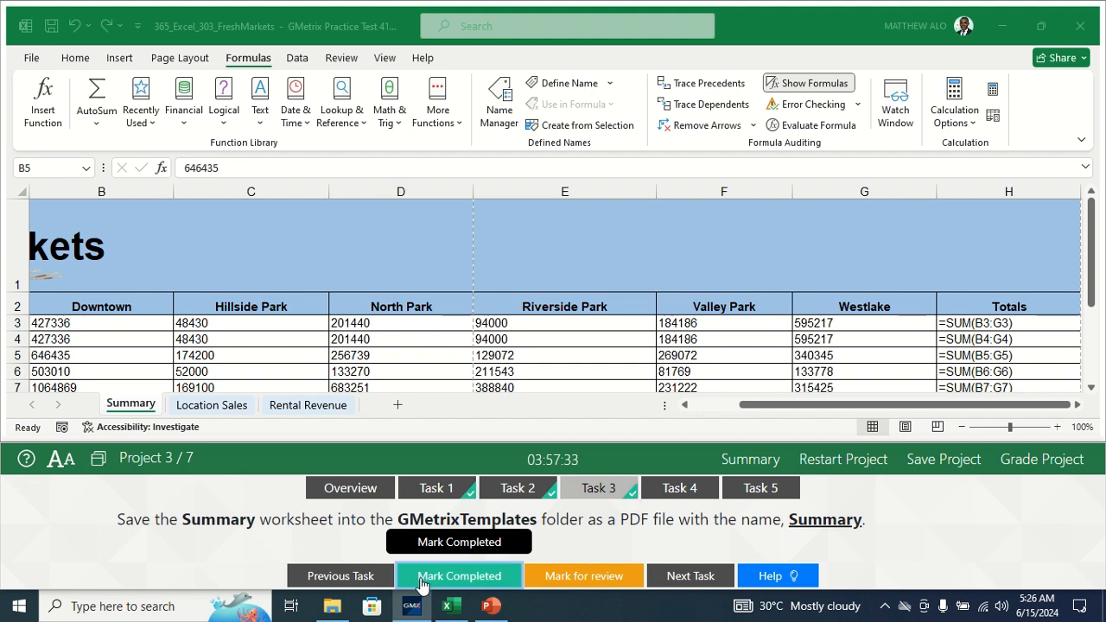
pyautogui.click(679, 488)
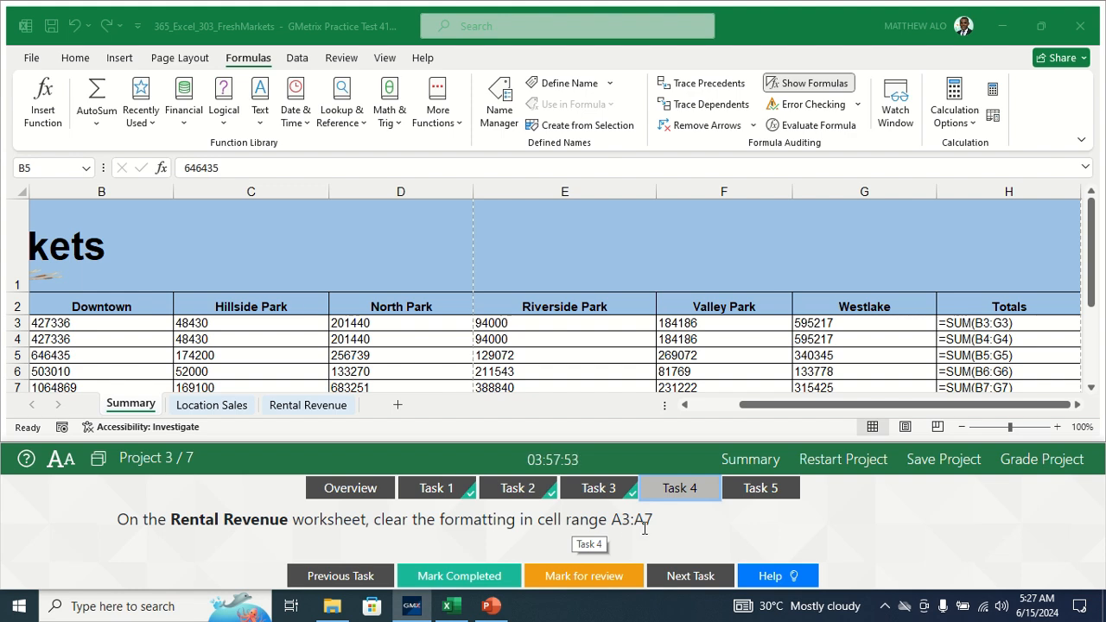
# - Clear formats from Rental Revenue A3:A7, mark Task 4 complete, and view Task 5
pyautogui.click(307, 405)
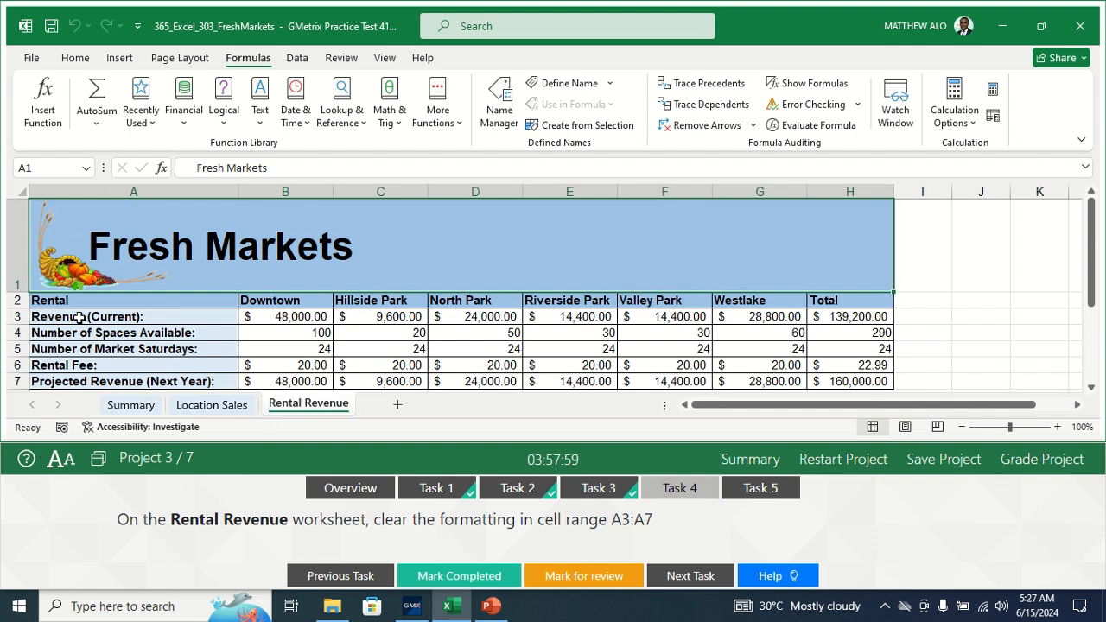
pyautogui.moveTo(78, 317); pyautogui.dragTo(67, 380)
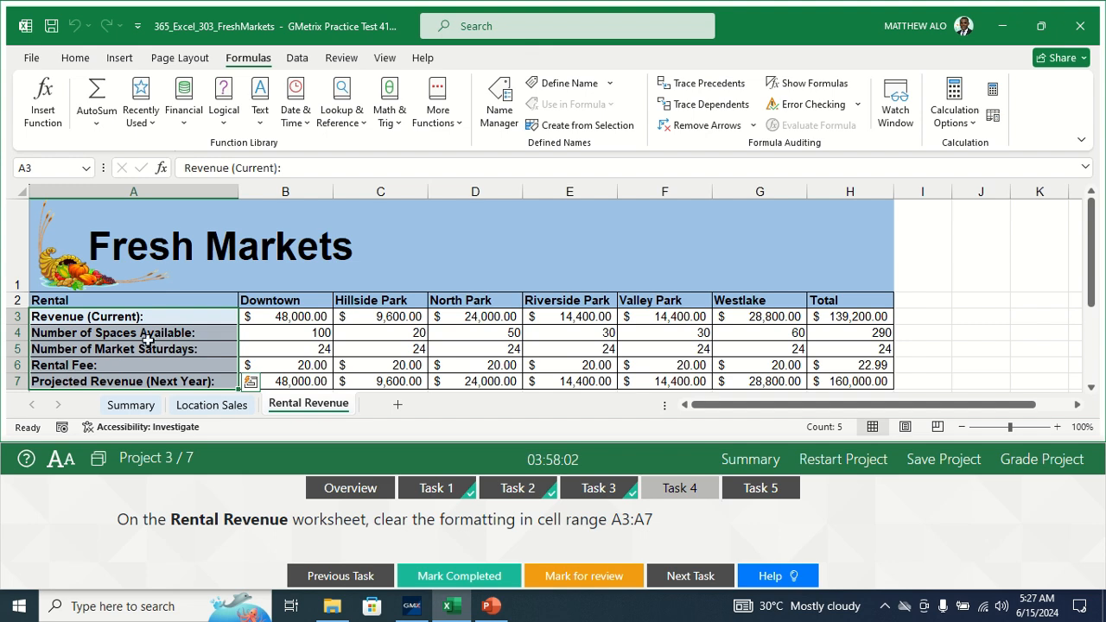
pyautogui.click(75, 57)
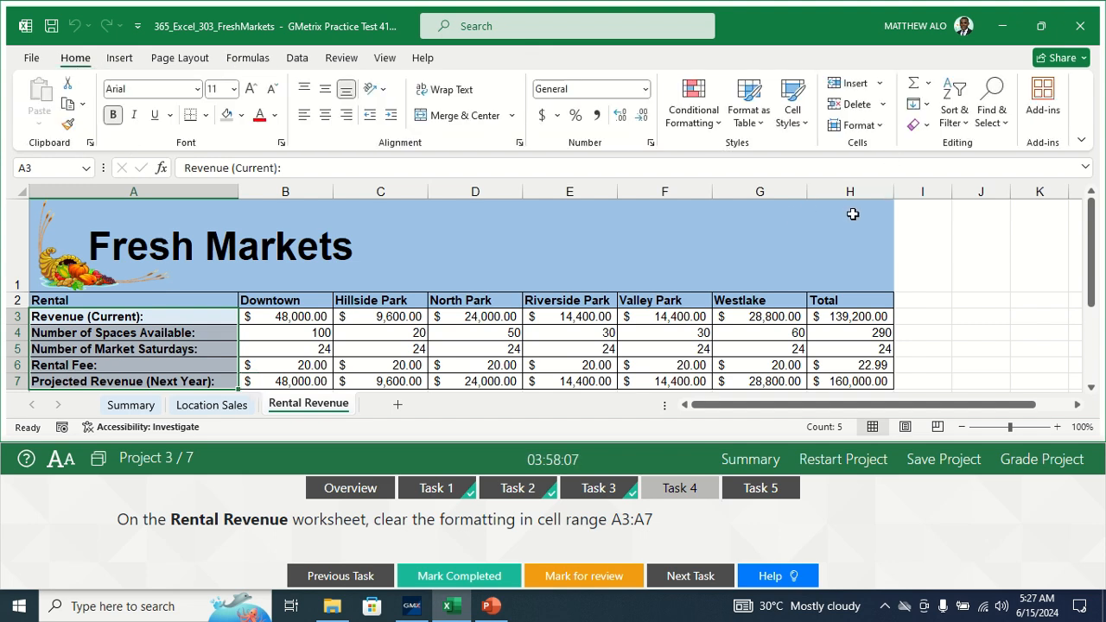
pyautogui.click(928, 130)
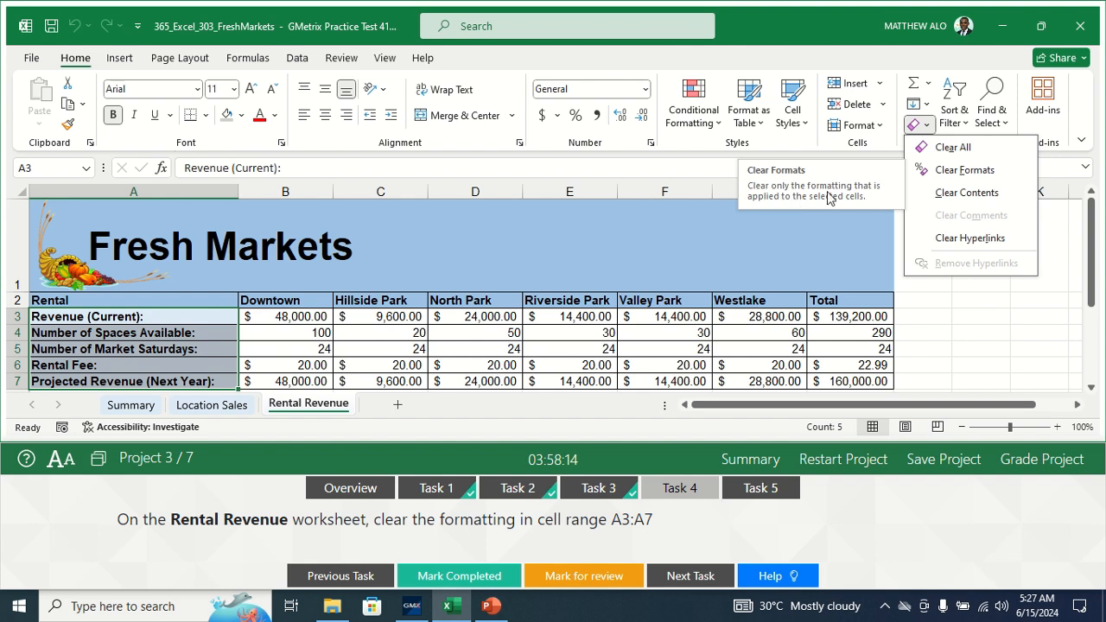
pyautogui.click(948, 173)
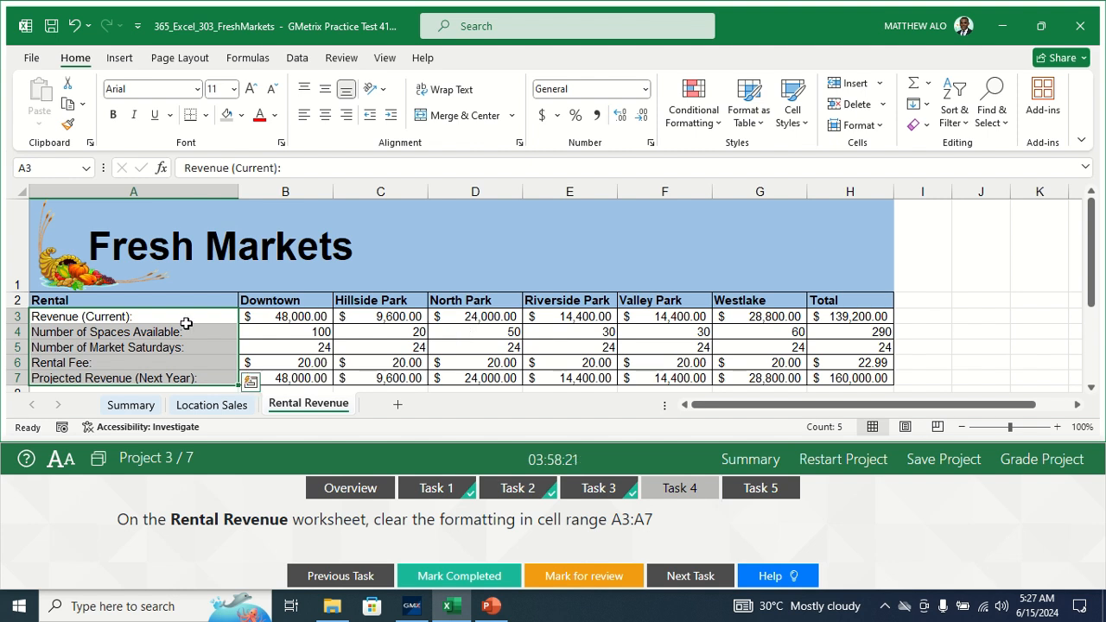
pyautogui.click(277, 357)
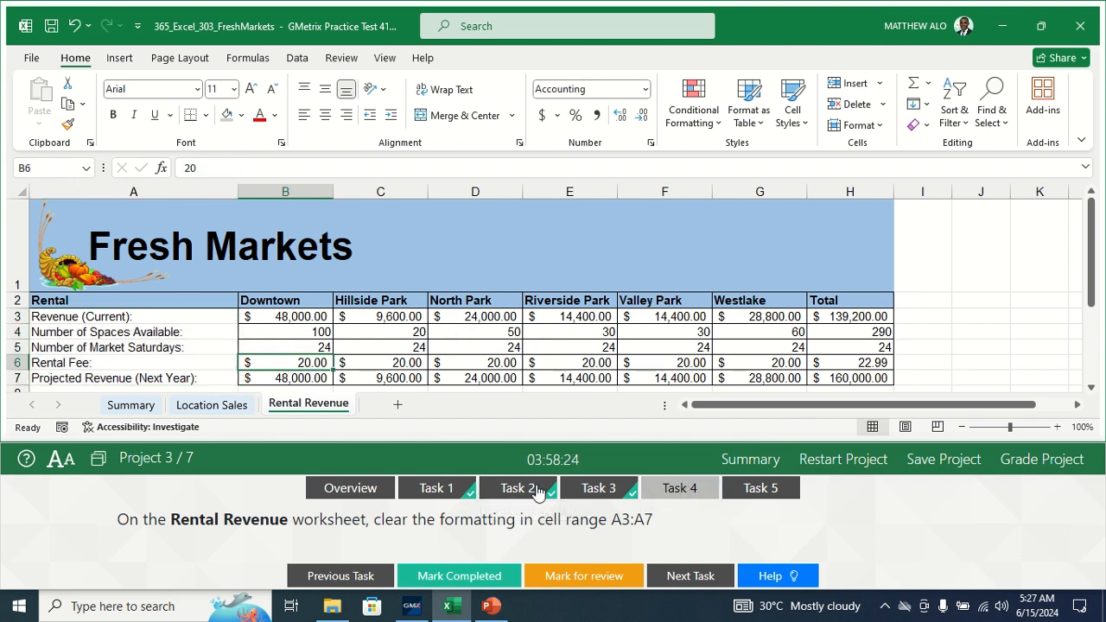
pyautogui.click(450, 578)
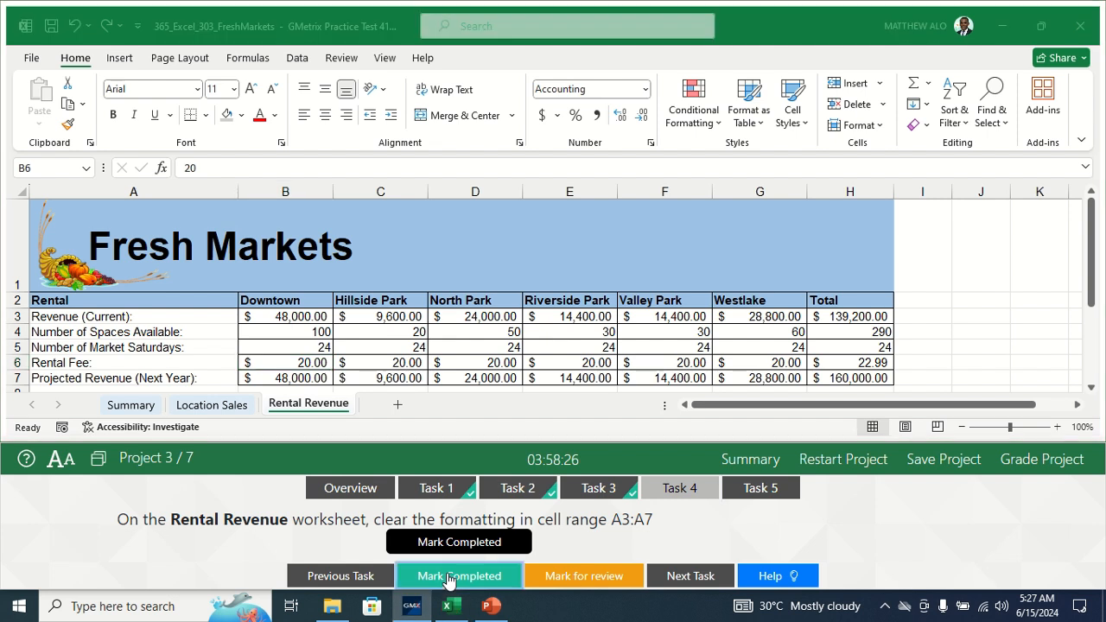
pyautogui.click(757, 488)
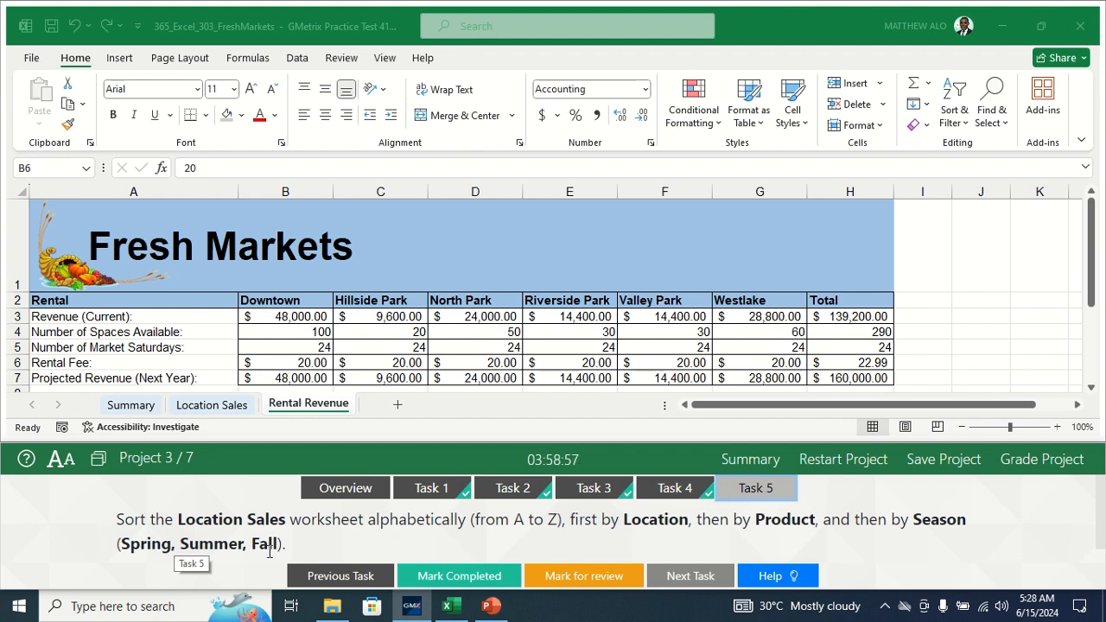
# - In a Custom Sort of Location Sales, make Location the first level on cell values
pyautogui.click(211, 405)
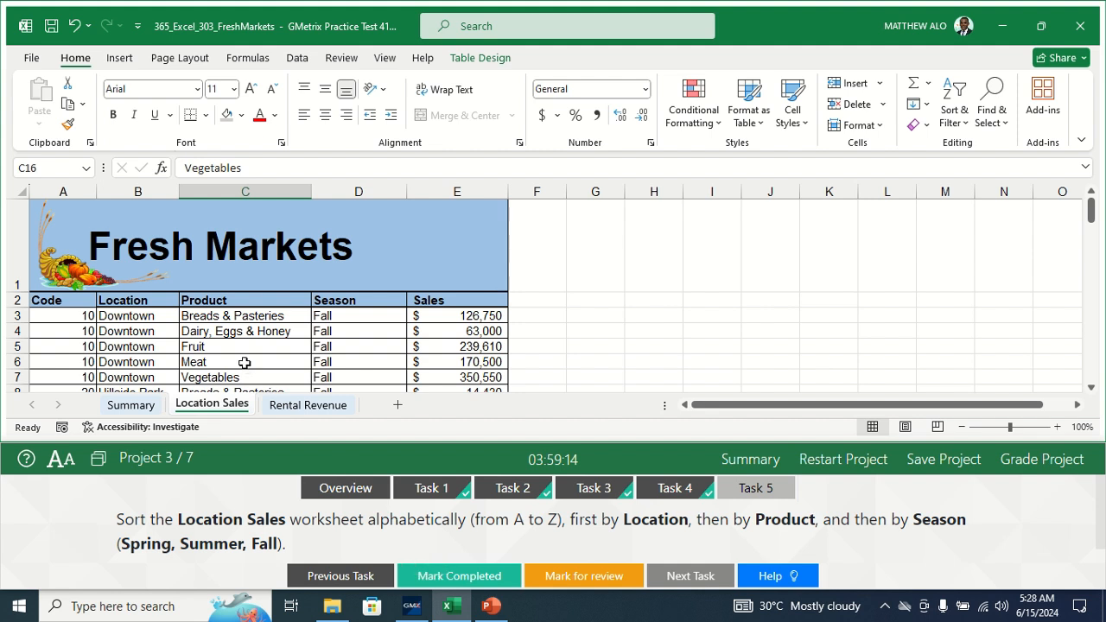
pyautogui.click(214, 344)
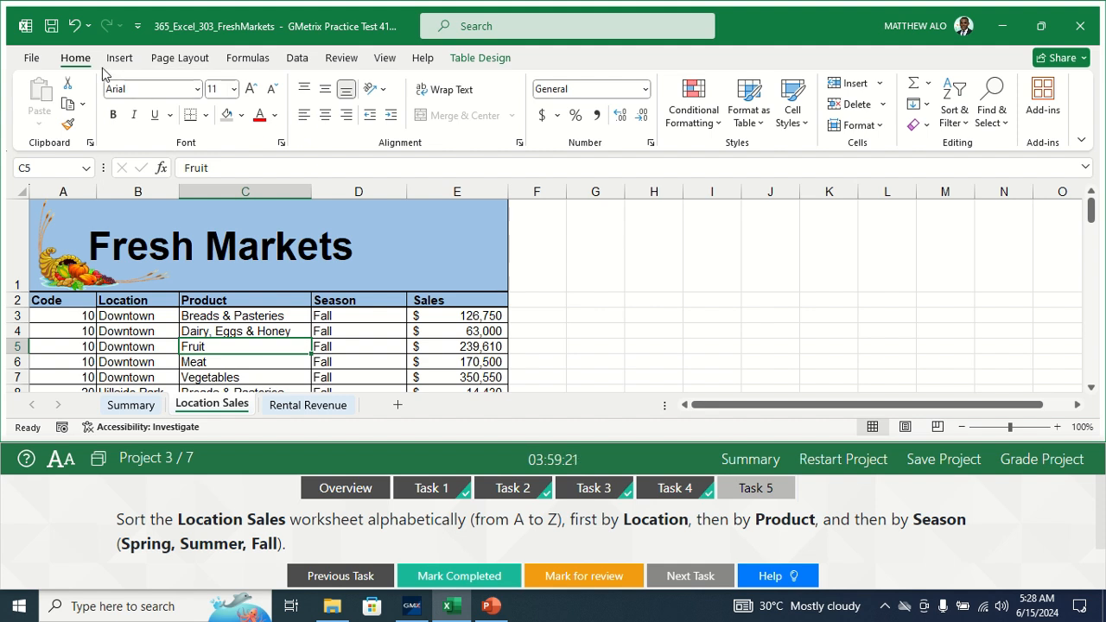
pyautogui.click(965, 130)
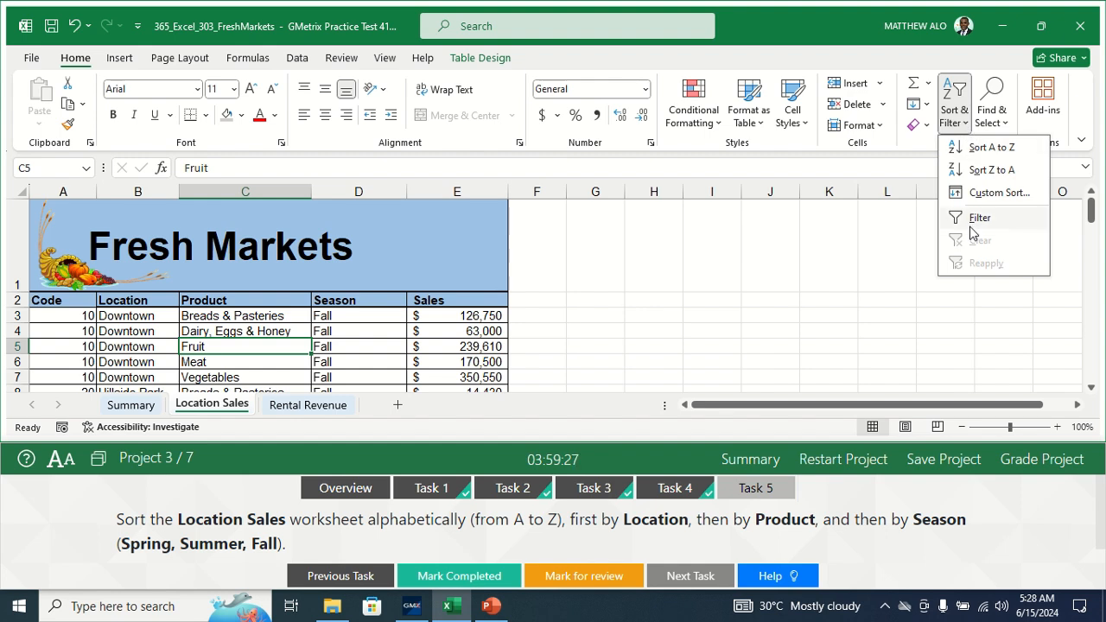
pyautogui.click(985, 193)
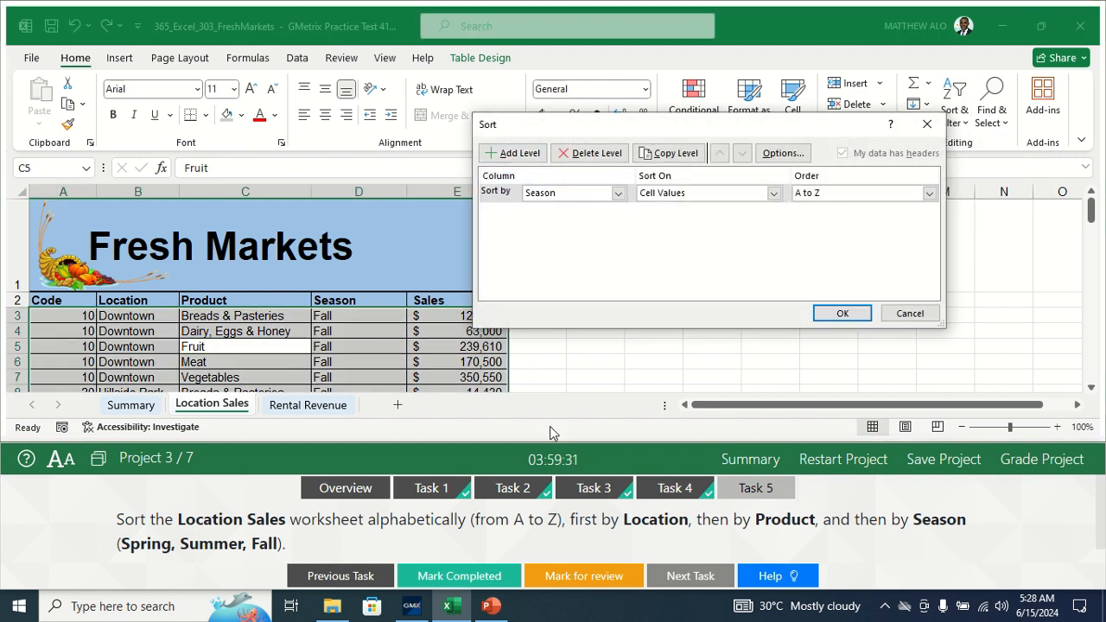
pyautogui.click(619, 193)
pyautogui.click(558, 220)
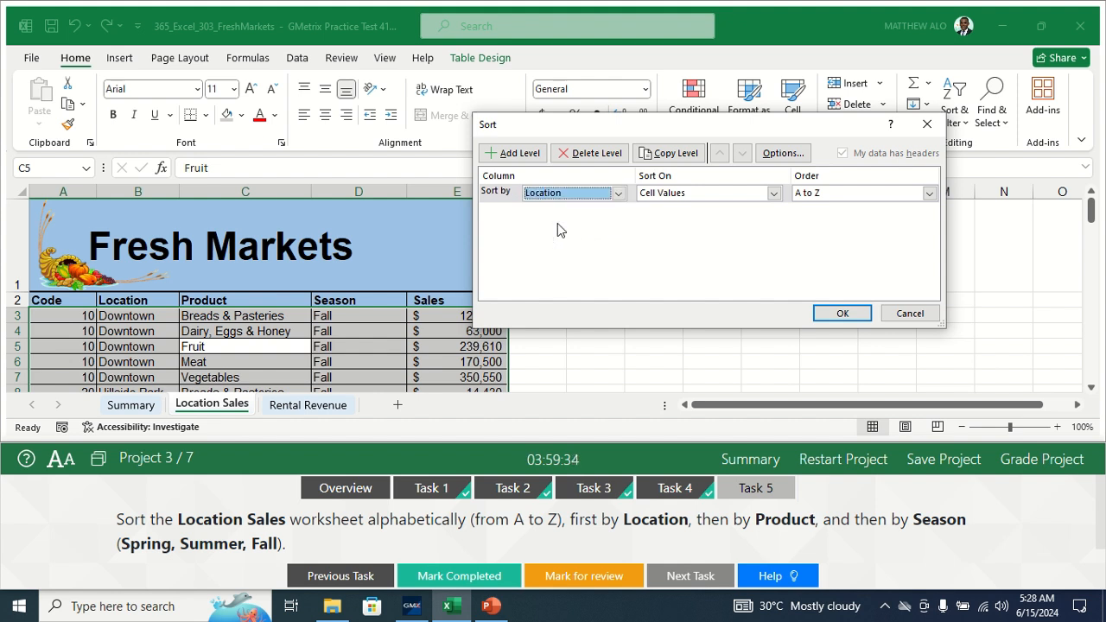
pyautogui.click(774, 194)
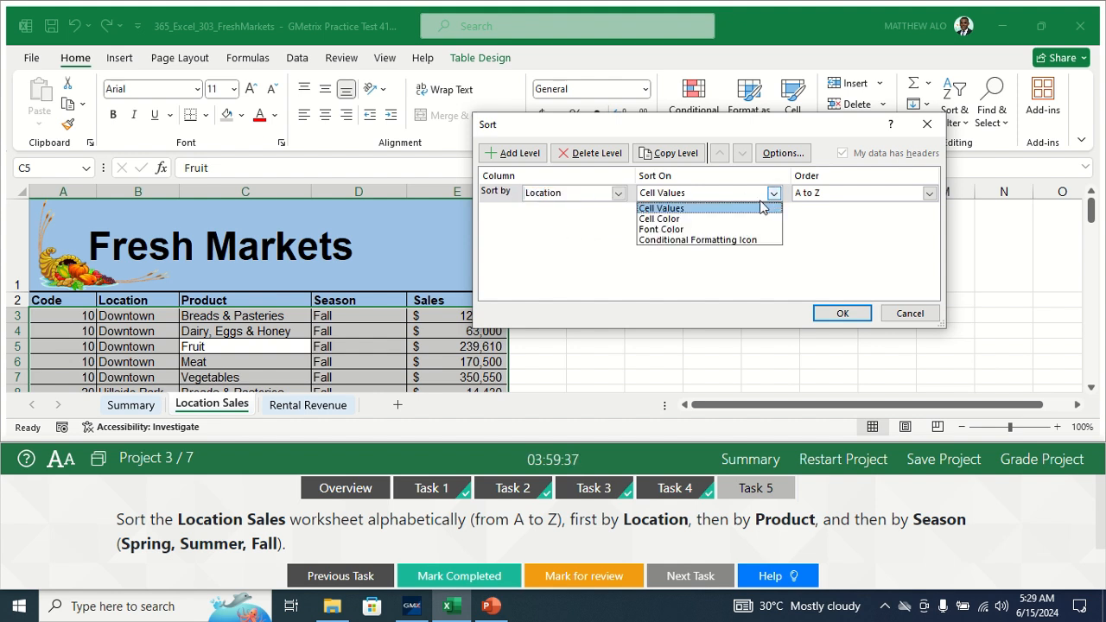
pyautogui.click(736, 209)
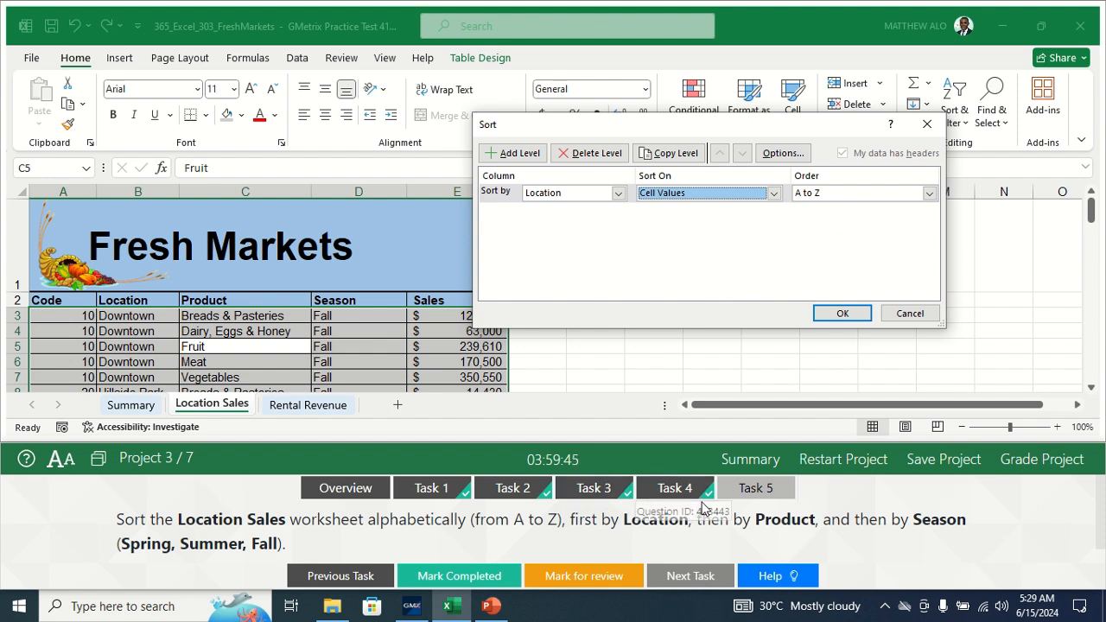
# - Add a second sort level for Product on cell values
pyautogui.click(510, 153)
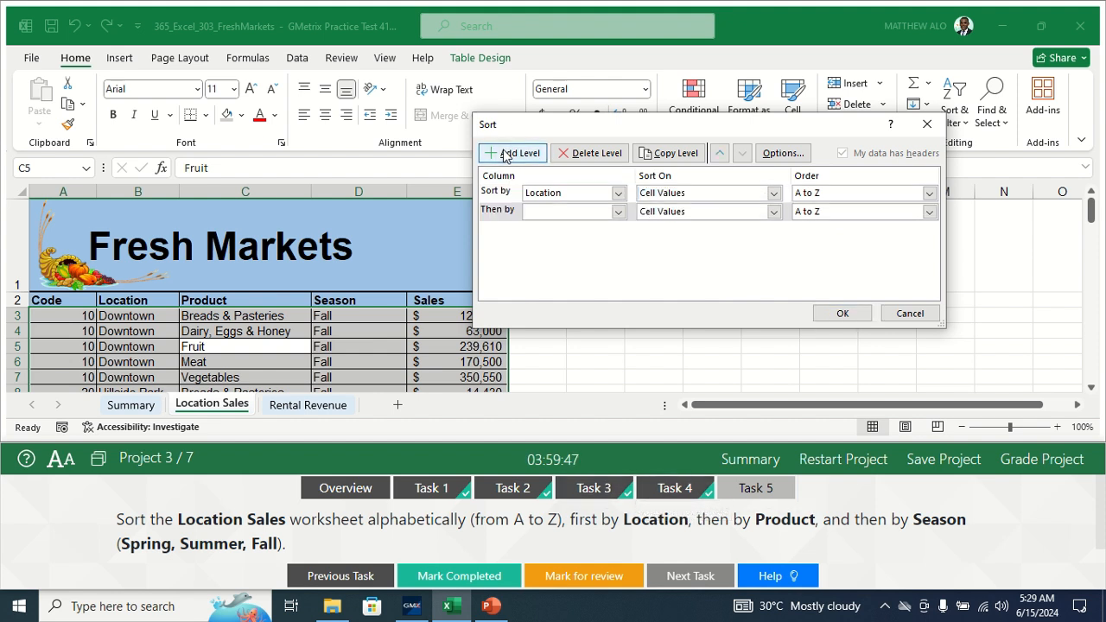
pyautogui.click(619, 212)
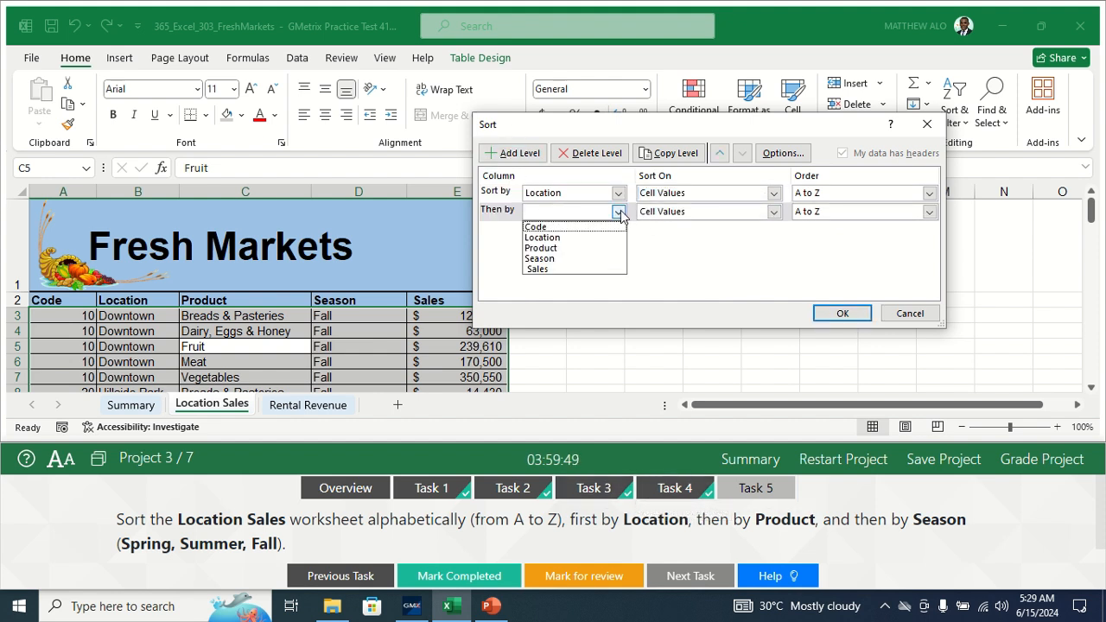
pyautogui.click(542, 248)
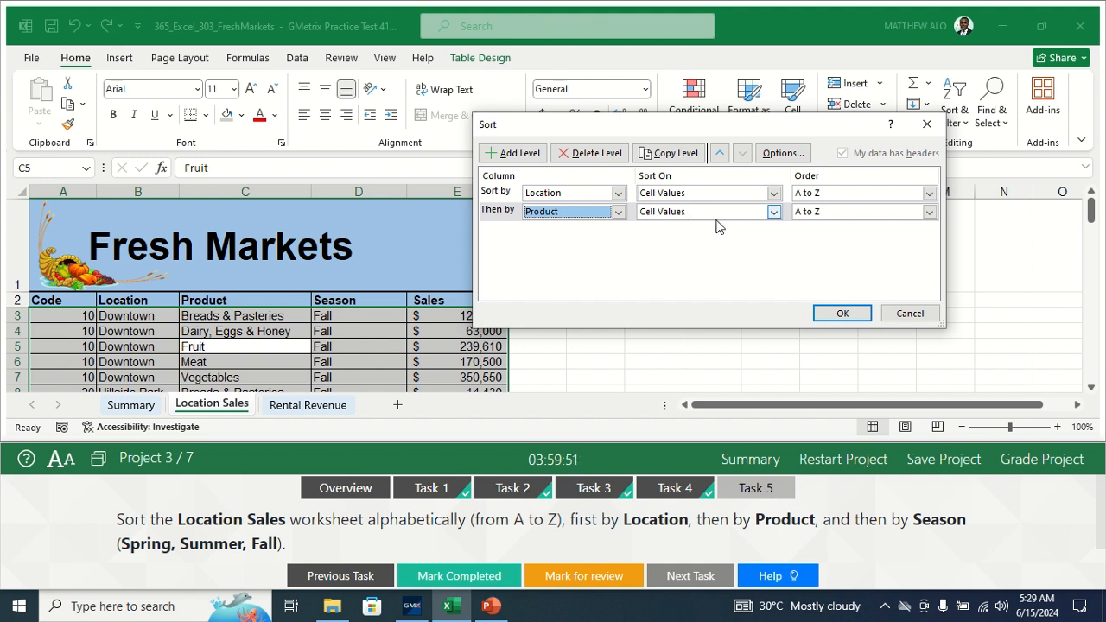
pyautogui.click(774, 212)
pyautogui.click(775, 211)
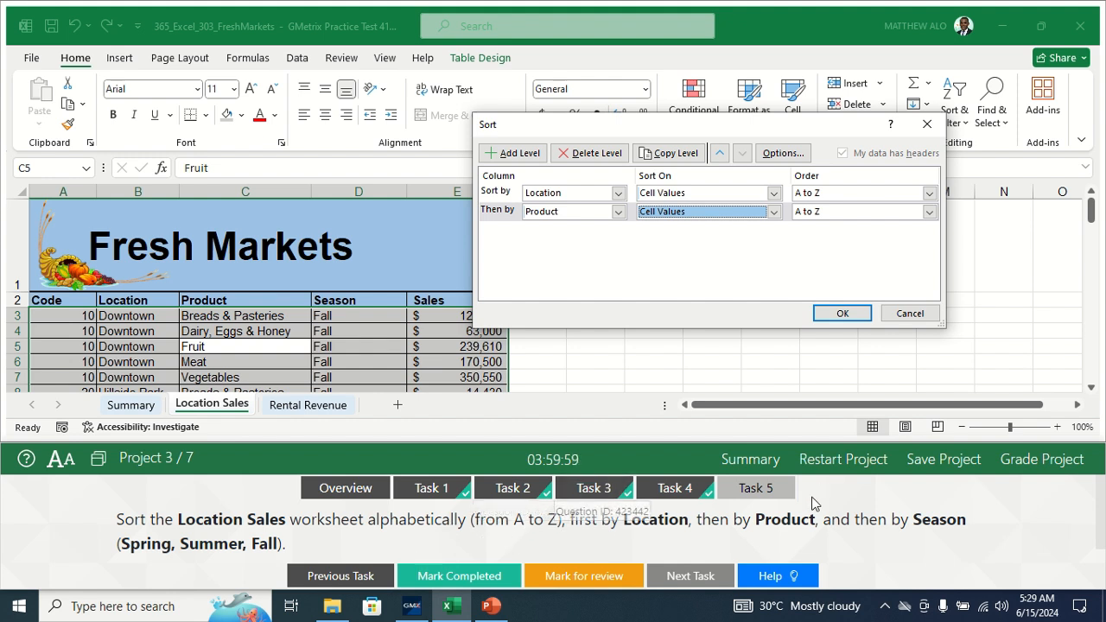
# - Add a third sort level for Season on cell values and check its order choices
pyautogui.click(511, 153)
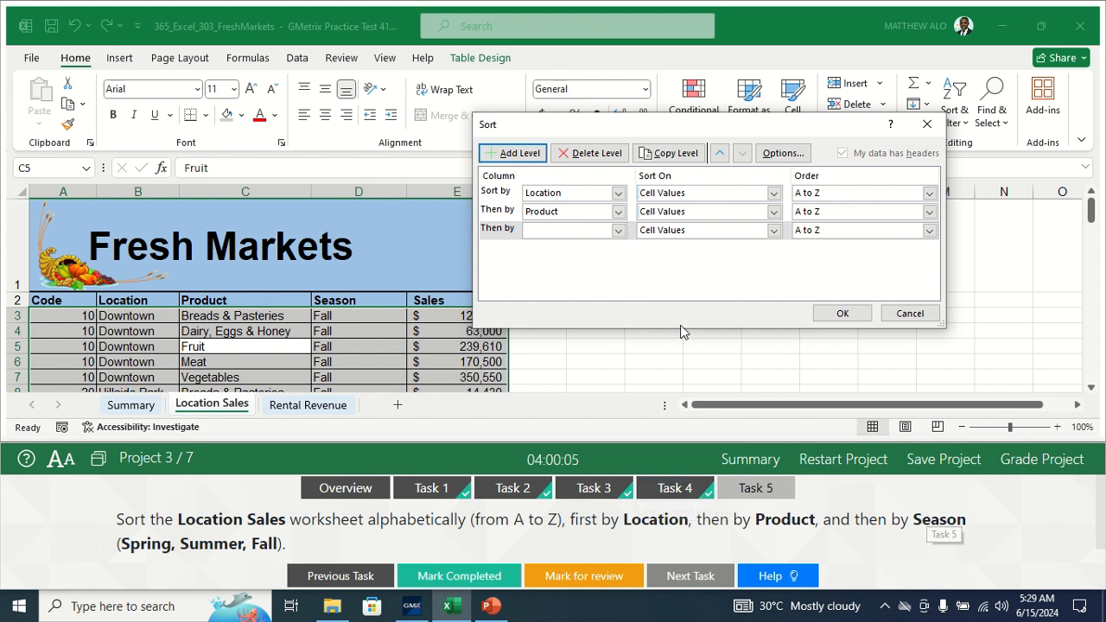
pyautogui.click(618, 231)
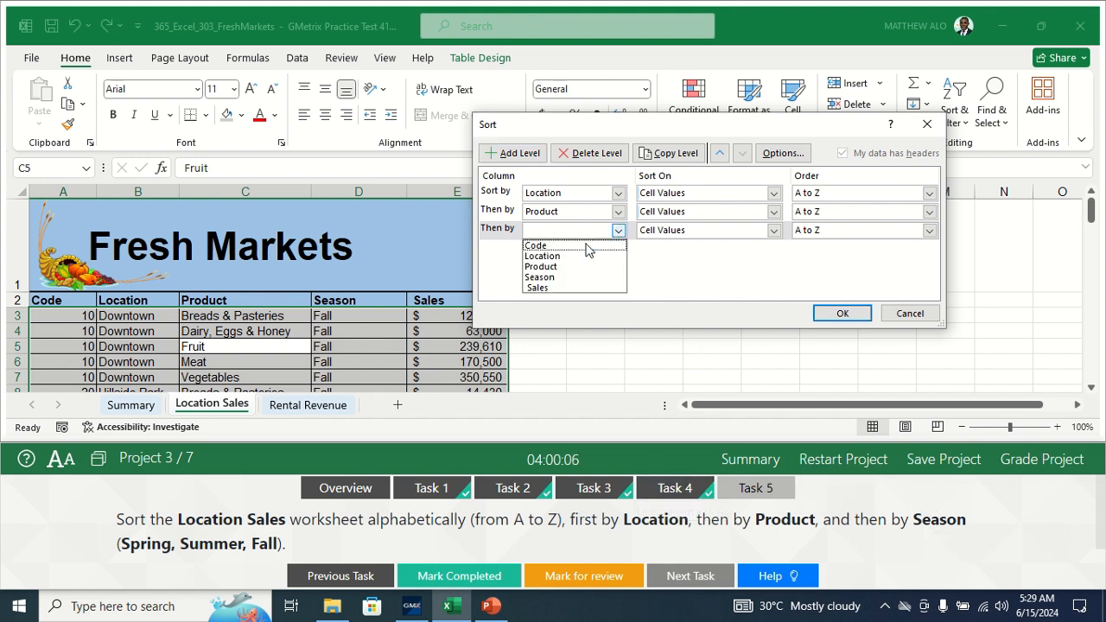
pyautogui.click(535, 279)
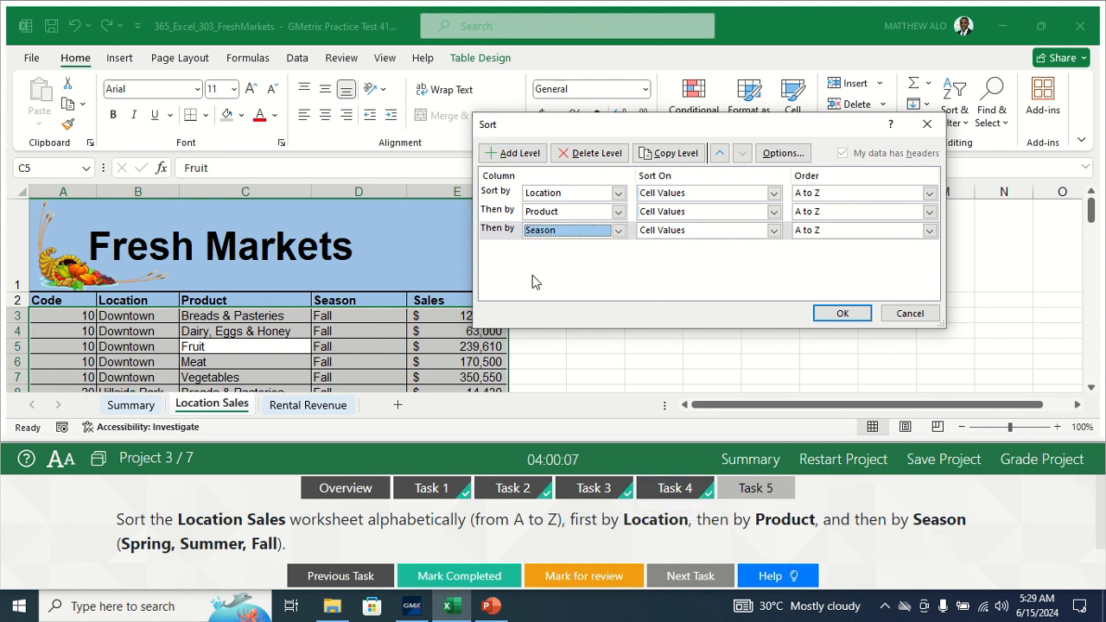
pyautogui.click(774, 231)
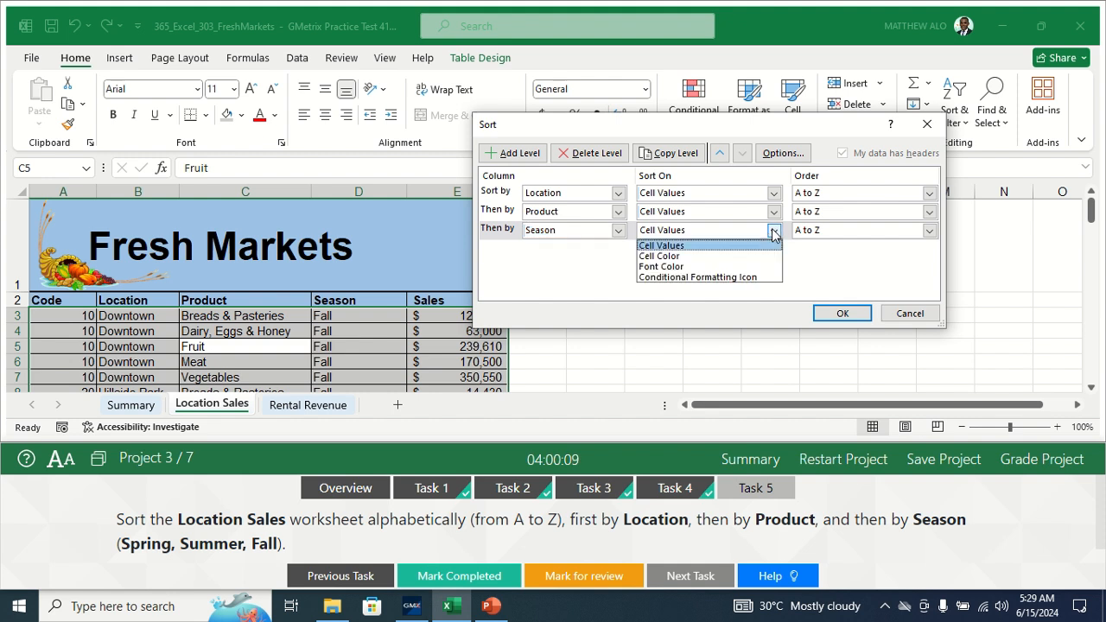
pyautogui.click(707, 249)
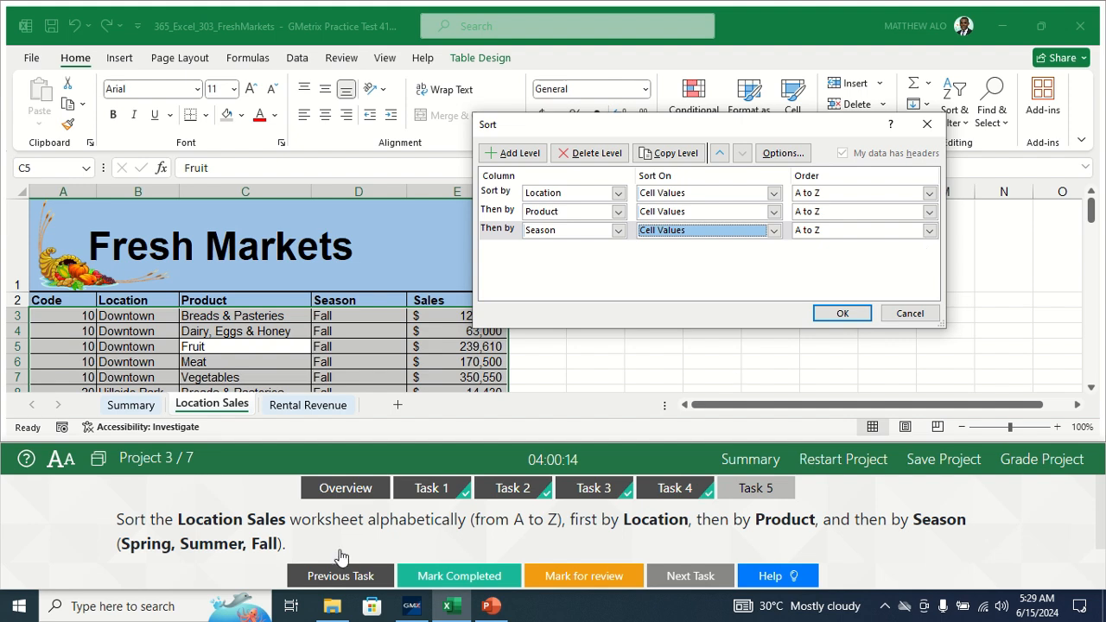
pyautogui.click(929, 230)
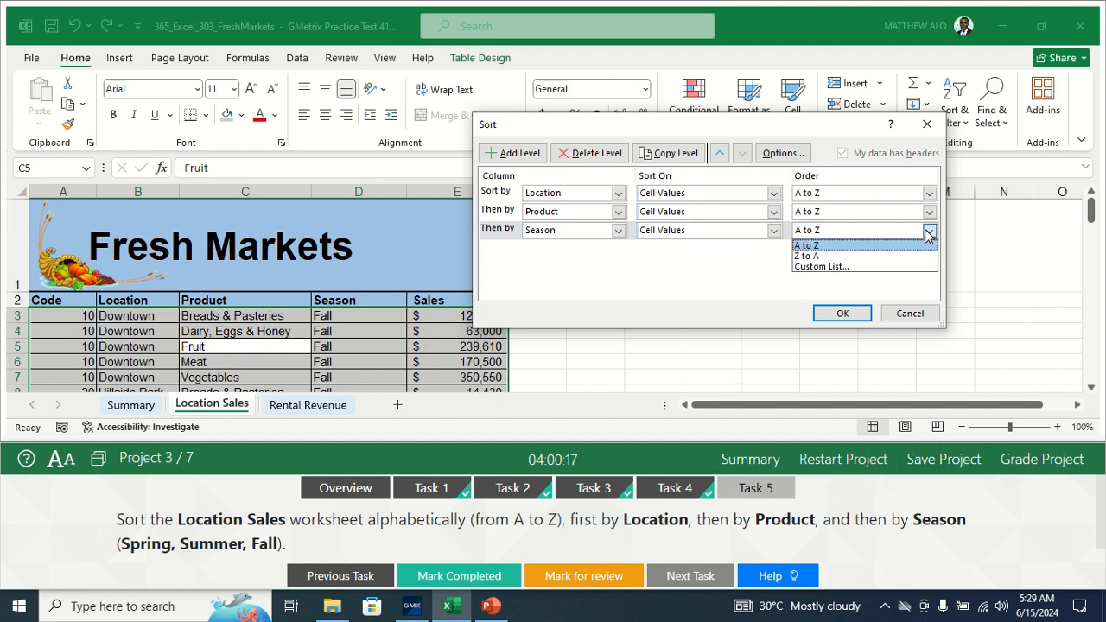
# - Create a custom list with the season order Spring, Summer, Fall
pyautogui.click(824, 267)
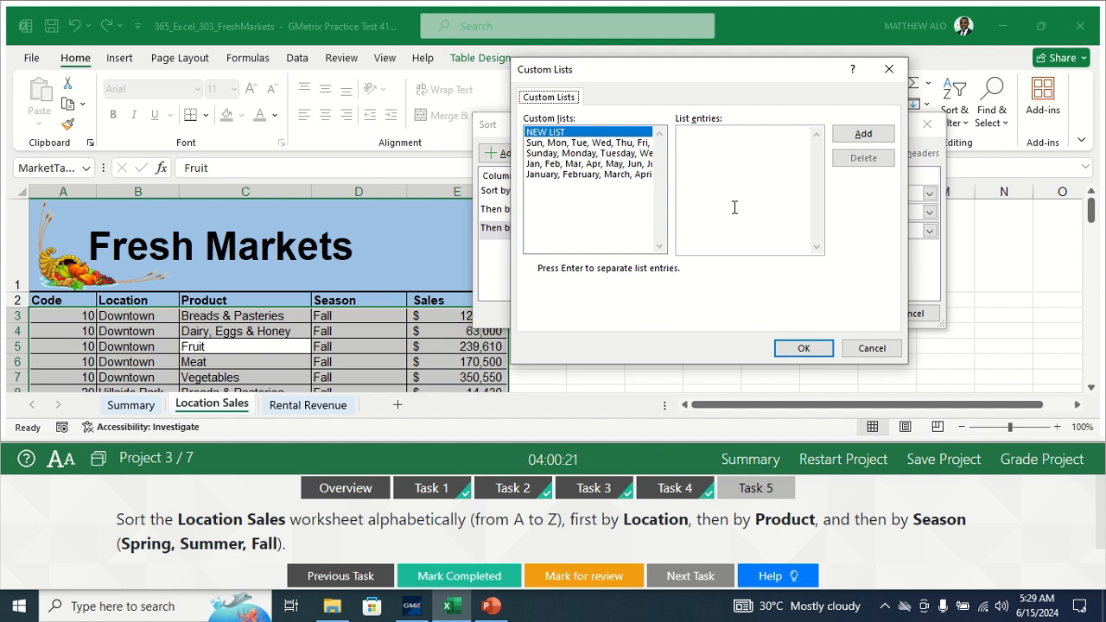
pyautogui.click(696, 148)
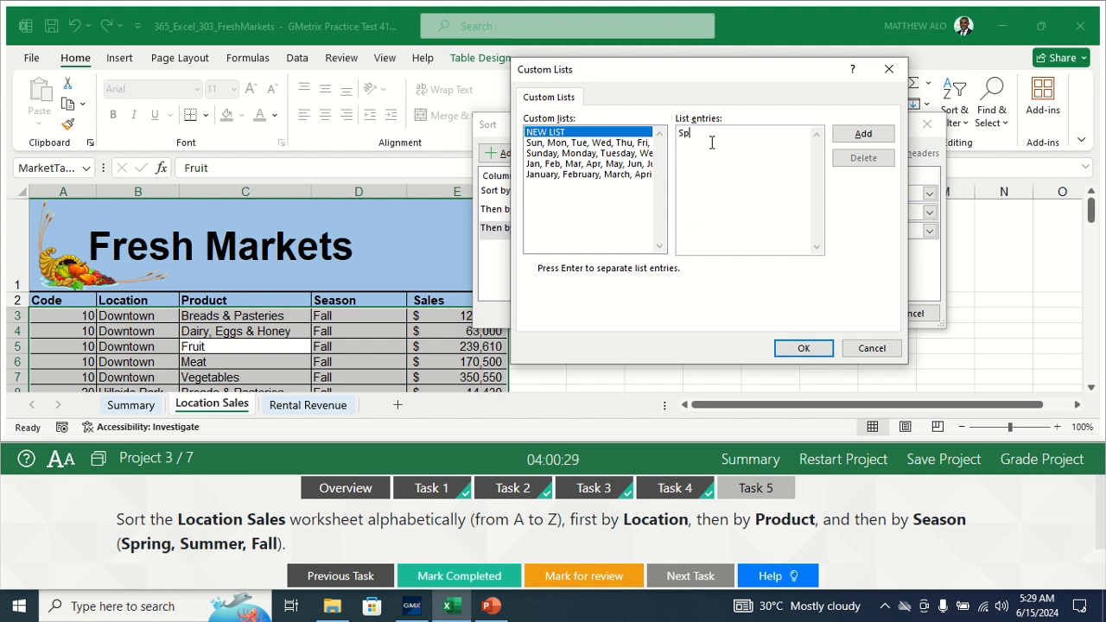
pyautogui.write('g, Summer,')
pyautogui.write('Fall')
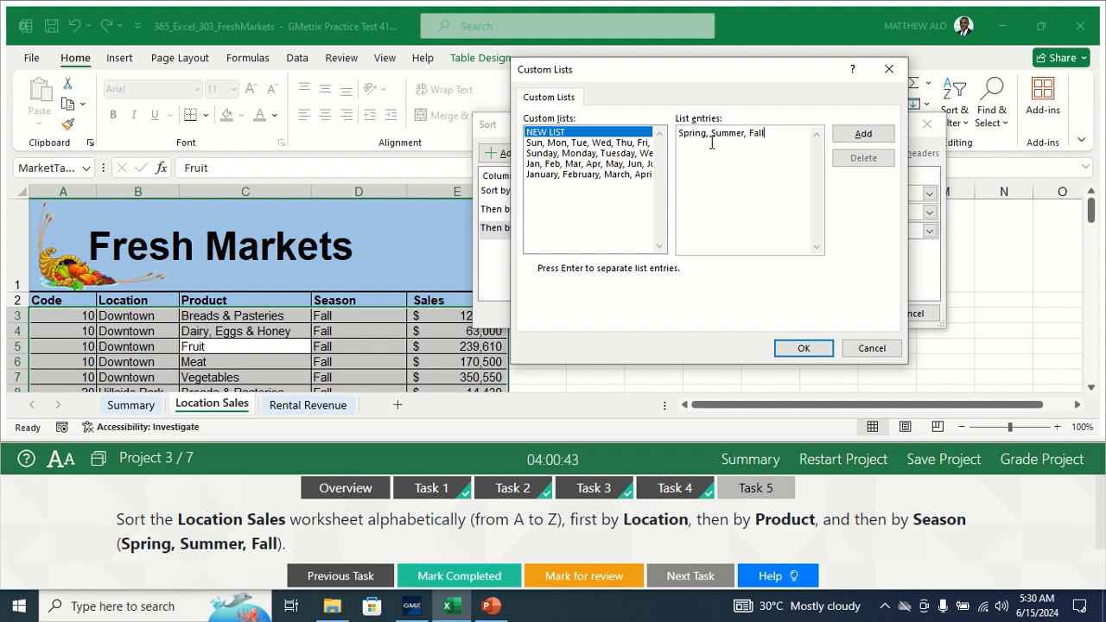
pyautogui.click(862, 135)
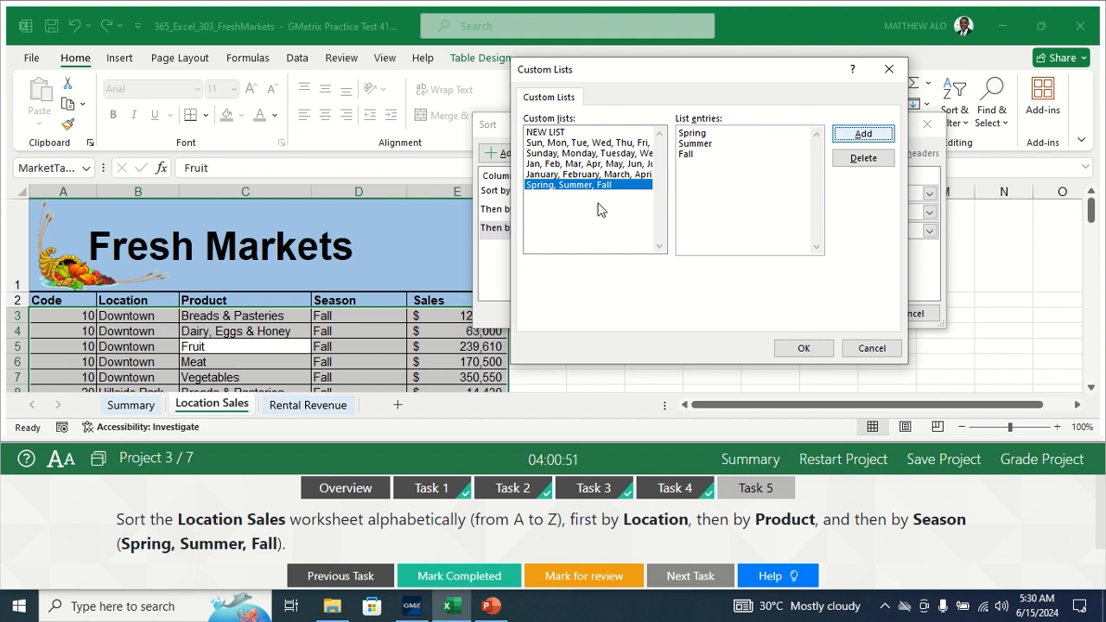
# - Apply the custom season order to the three-level sort and mark Task 5 completed
pyautogui.click(804, 348)
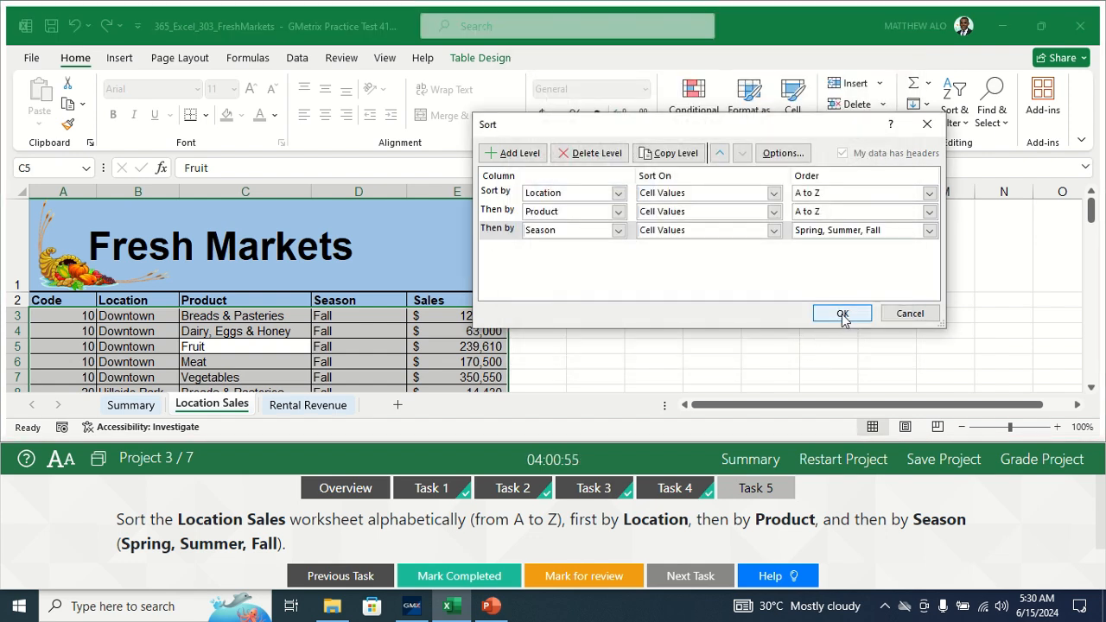
pyautogui.click(842, 315)
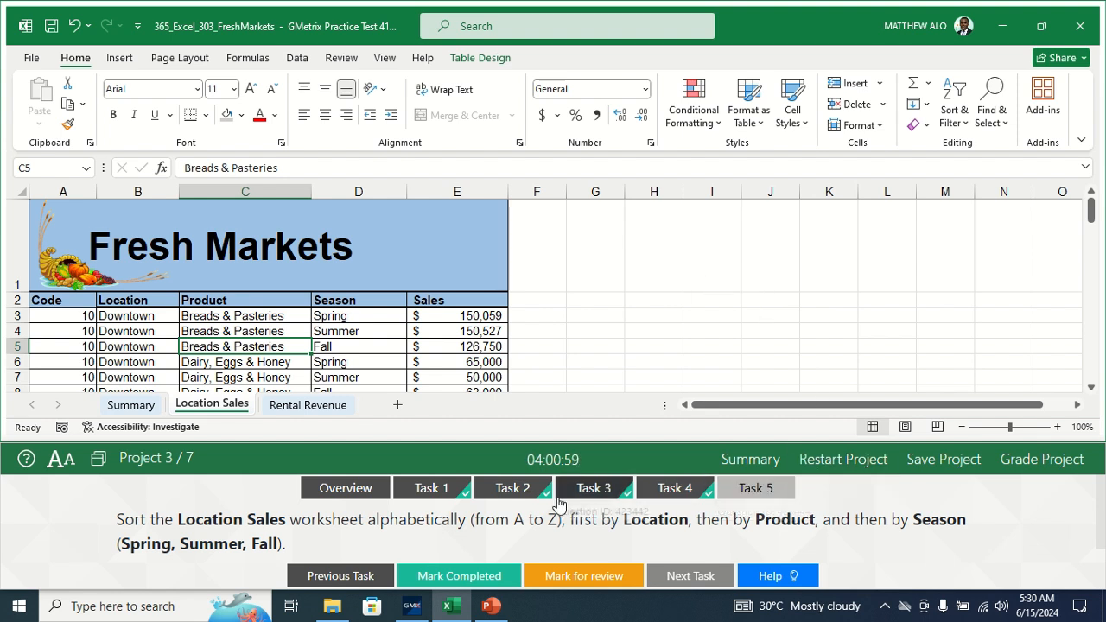
pyautogui.click(451, 577)
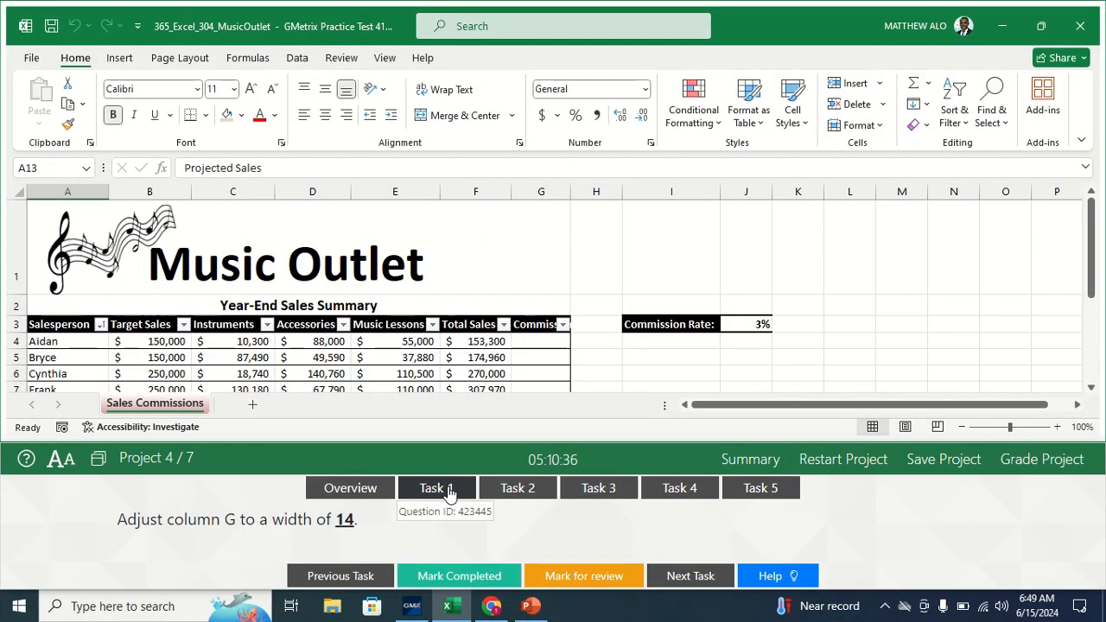
# - Open the first Music Outlet task and select column G
pyautogui.click(441, 489)
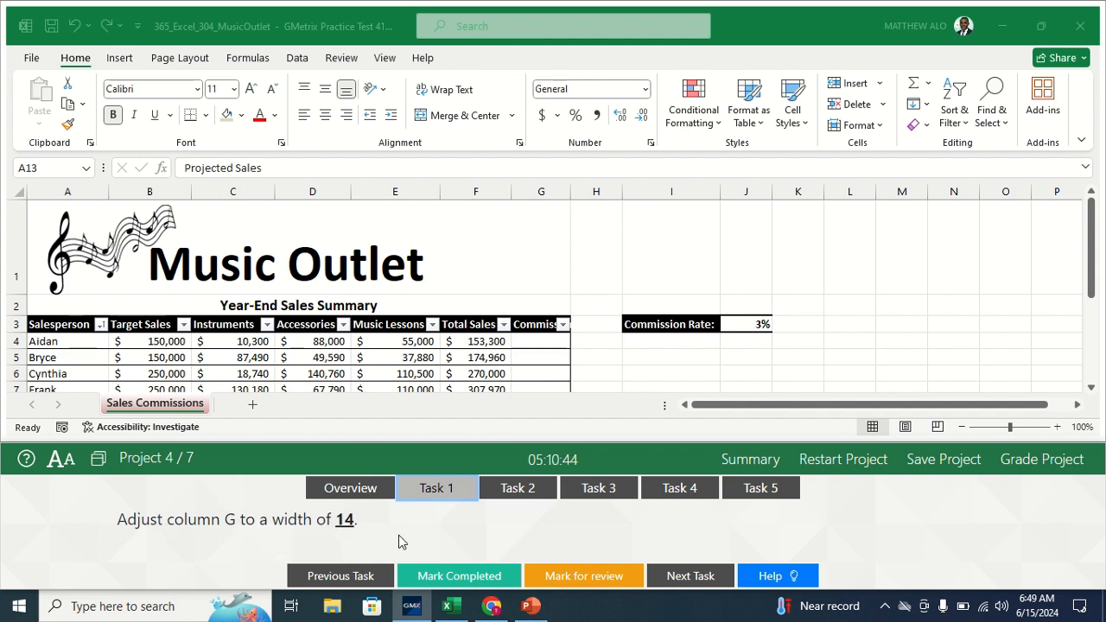
pyautogui.click(540, 192)
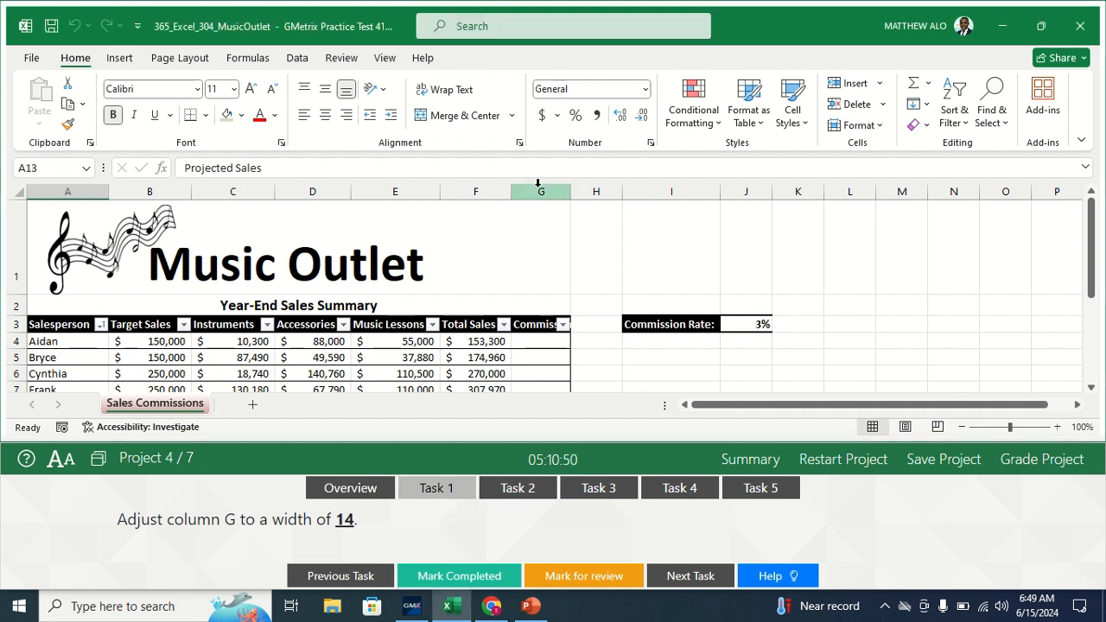
pyautogui.click(536, 189)
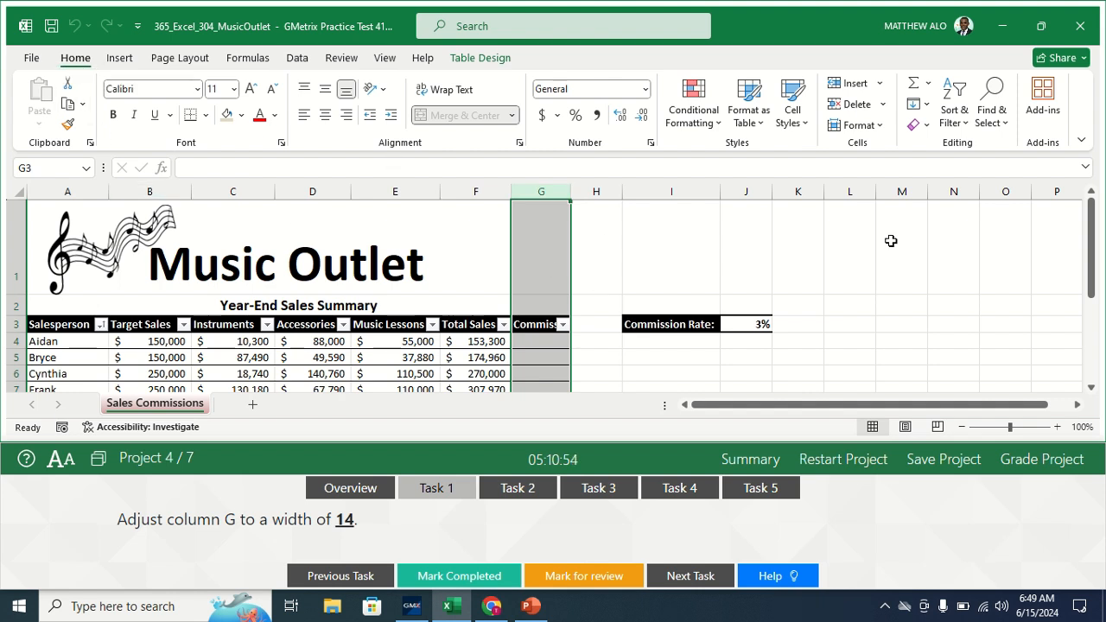
# - Set column G width to 14 via Format > Column Width and mark the task completed
pyautogui.click(883, 130)
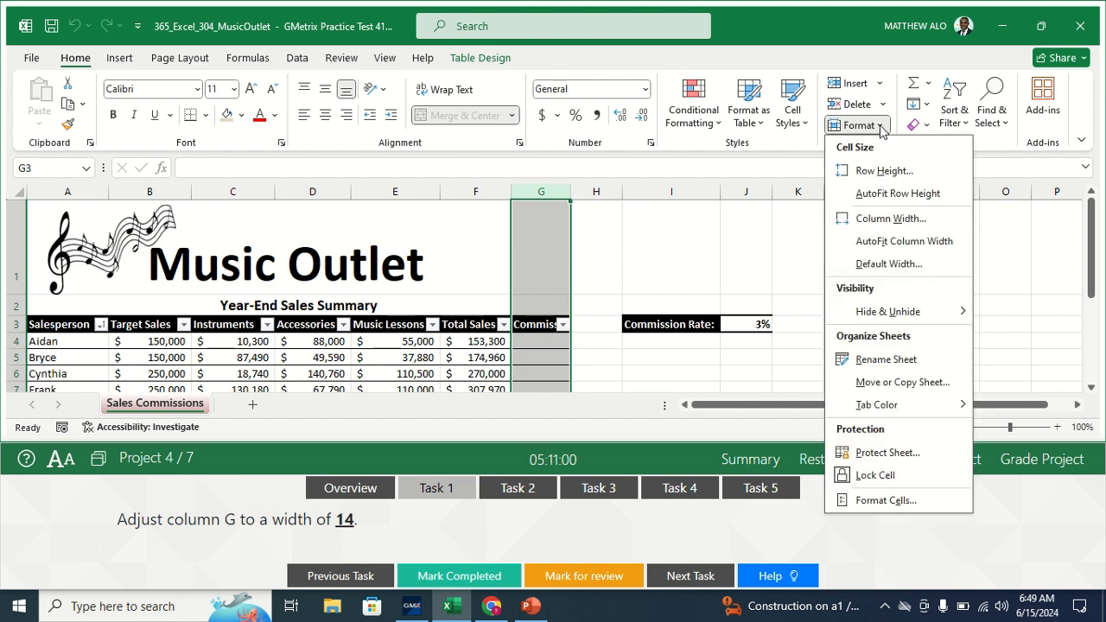
pyautogui.click(885, 219)
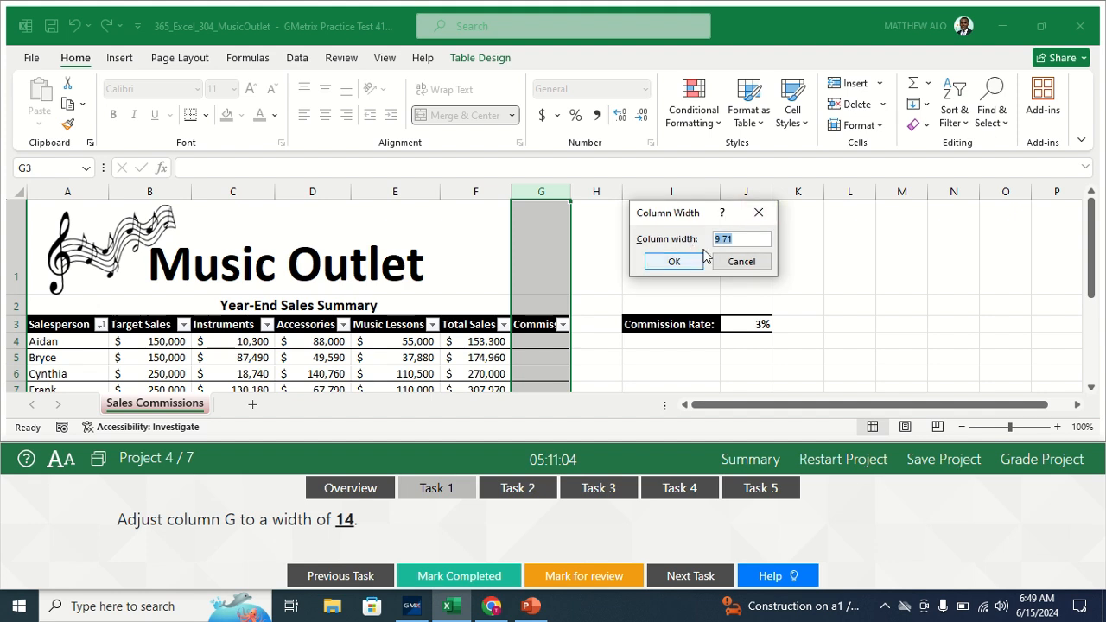
pyautogui.write('14')
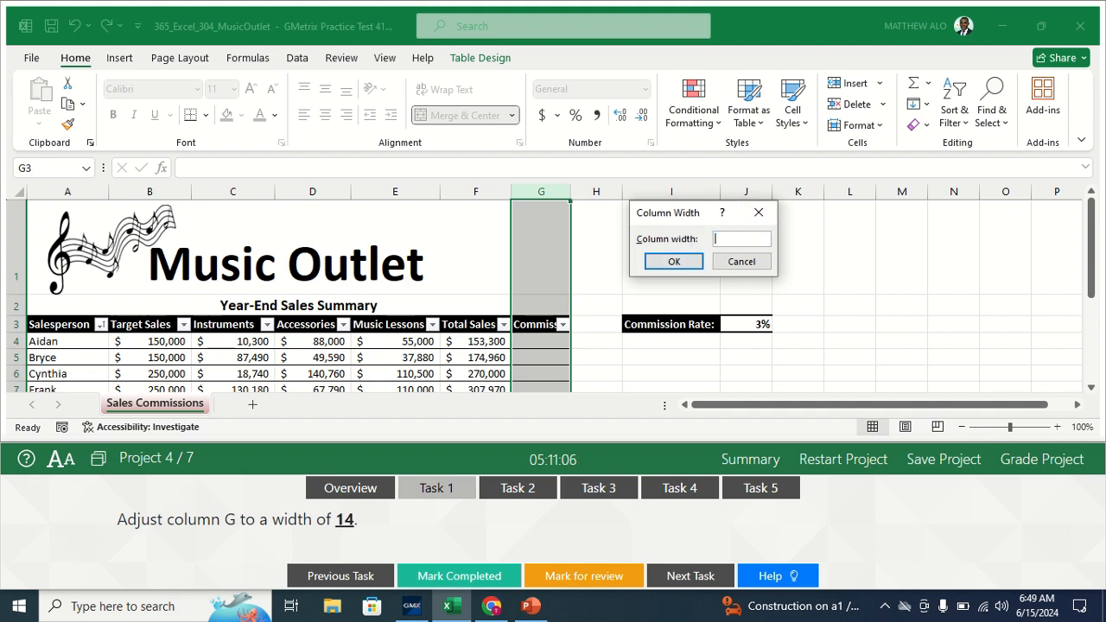
pyautogui.click(674, 264)
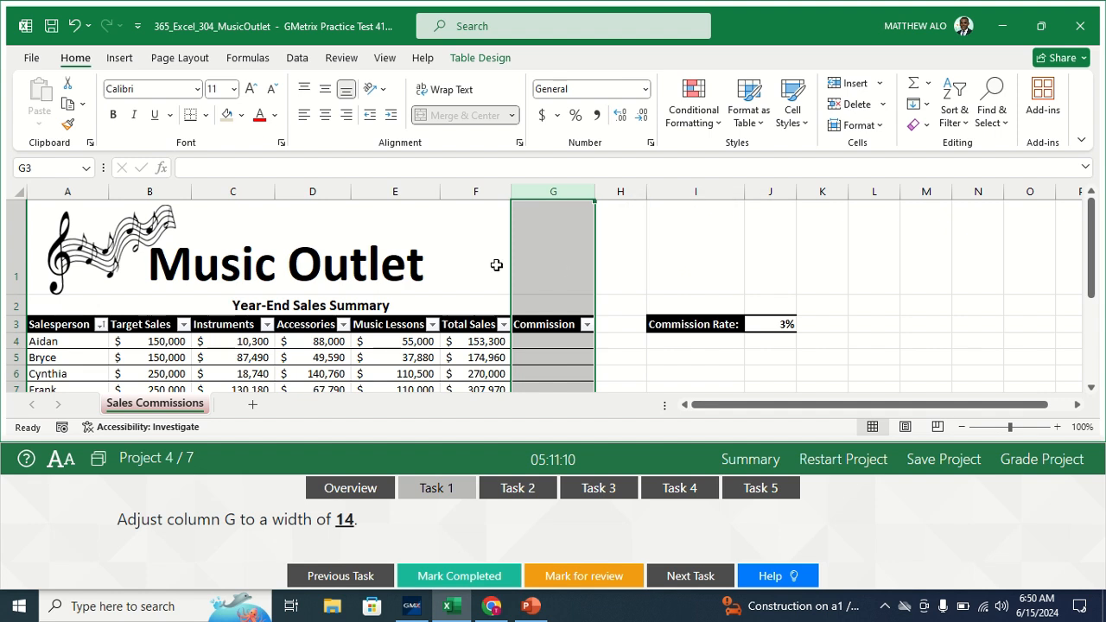
pyautogui.click(442, 577)
pyautogui.click(442, 579)
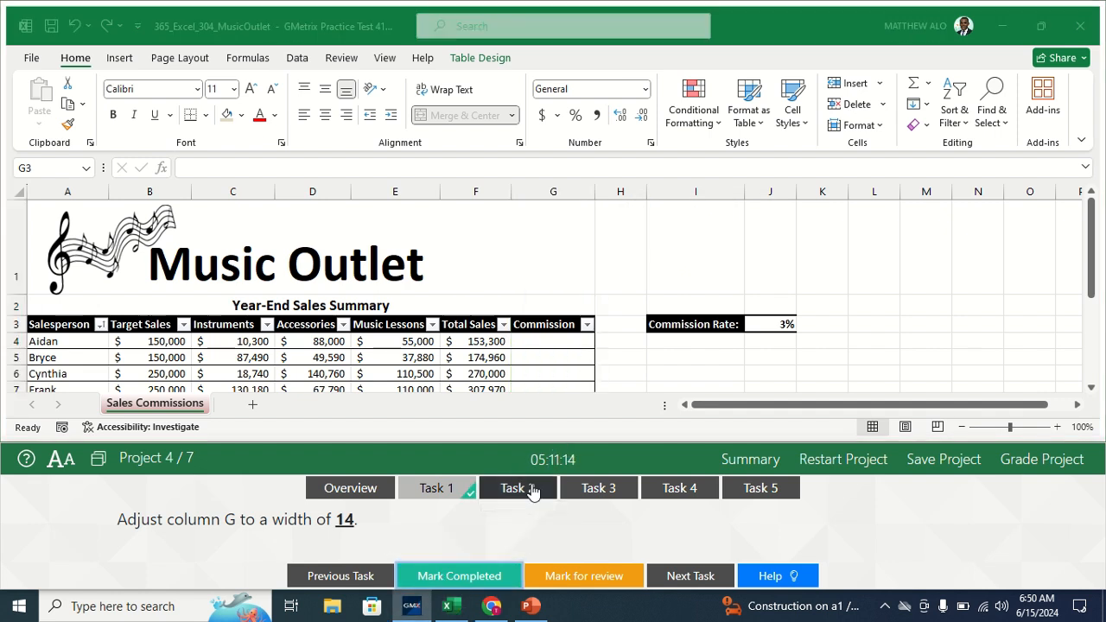
# - Open Task 2's instructions and go to the File > Print settings
pyautogui.click(531, 491)
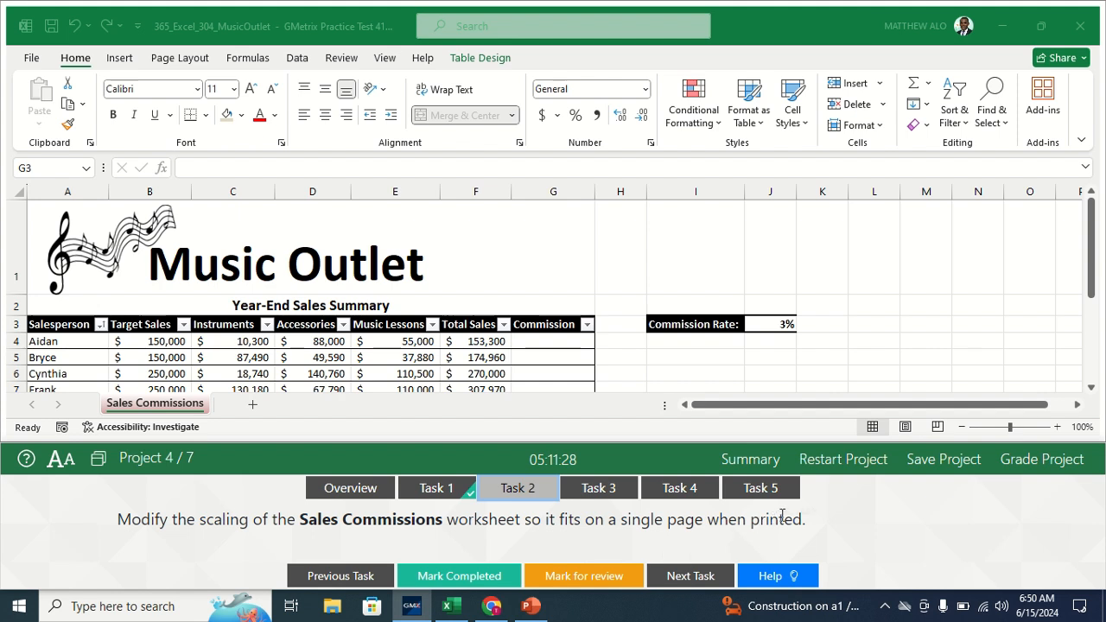
pyautogui.click(143, 408)
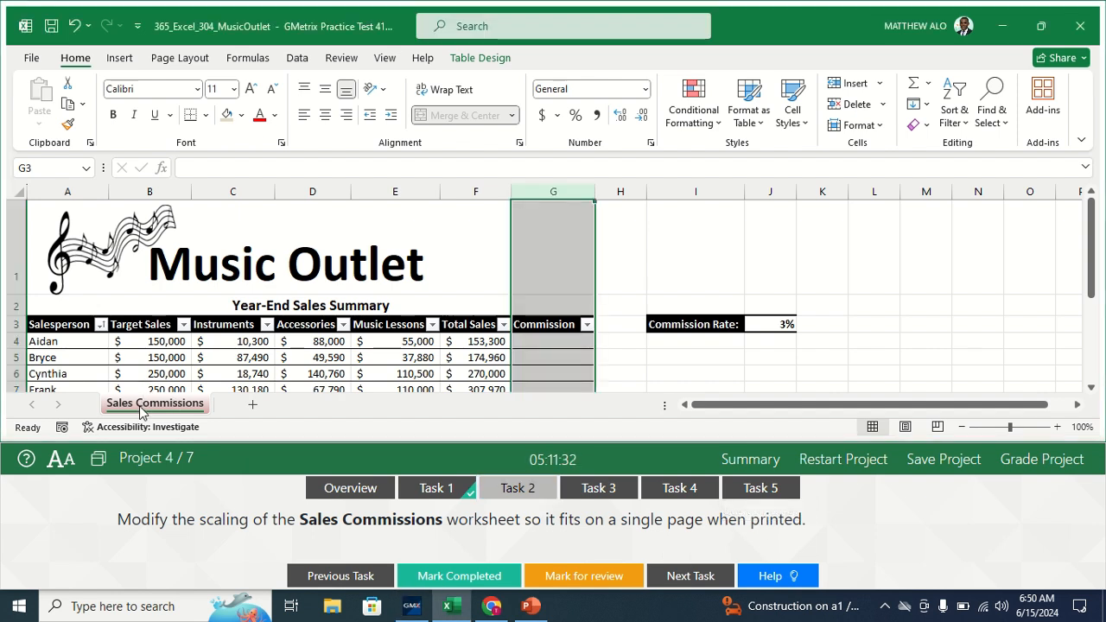
pyautogui.click(31, 59)
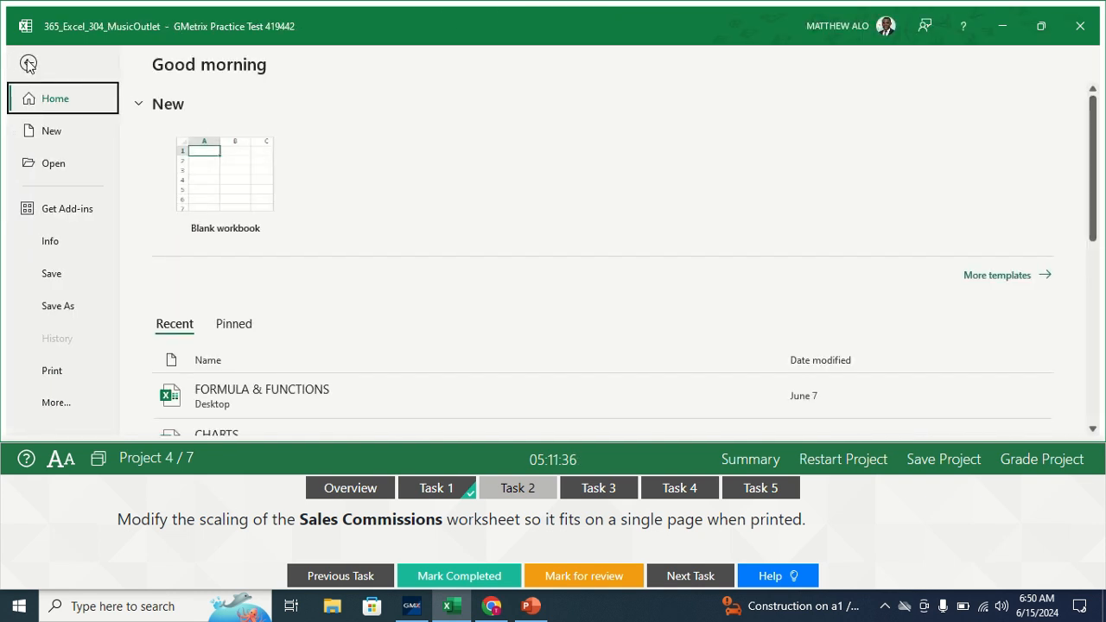
pyautogui.click(53, 374)
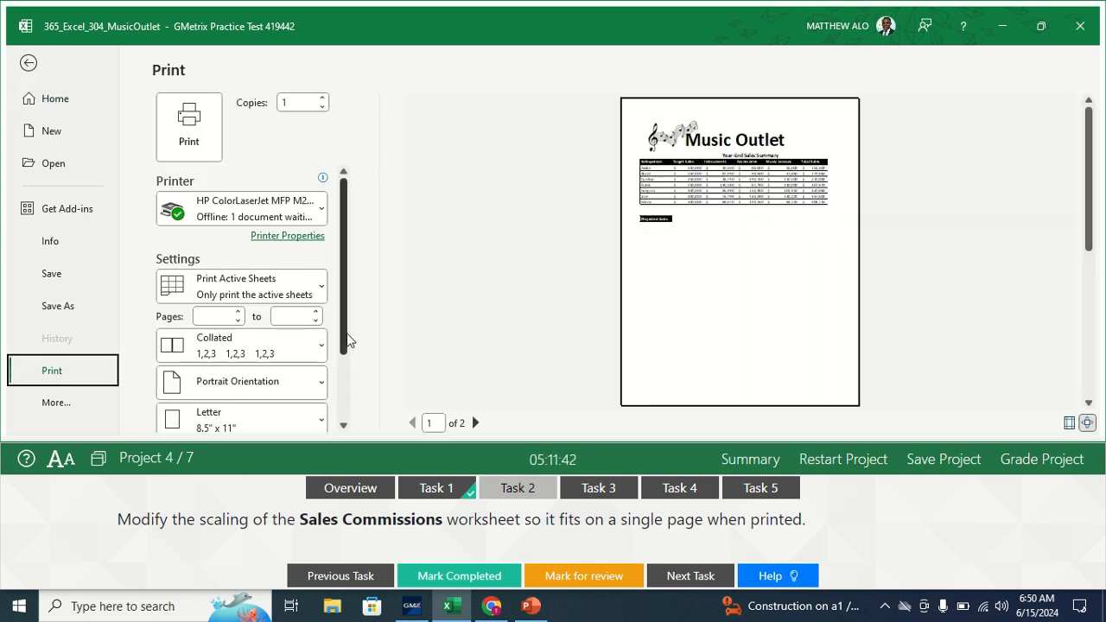
# - Change scaling from No Scaling to Fit Sheet on One Page and mark the task completed
pyautogui.scroll(-3, 338, 403)
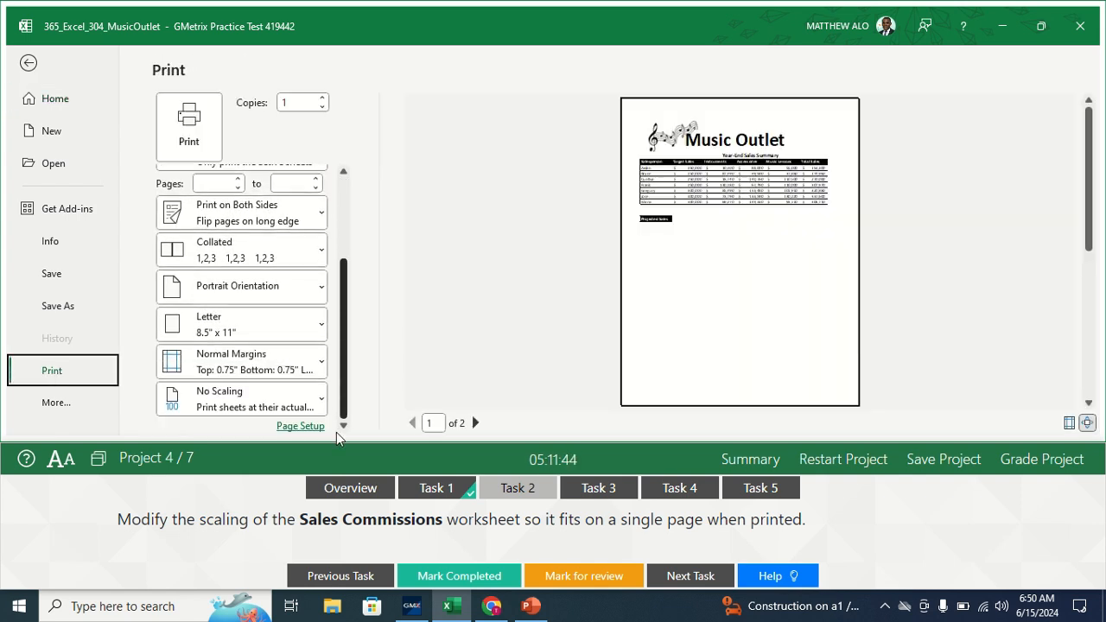
pyautogui.click(284, 409)
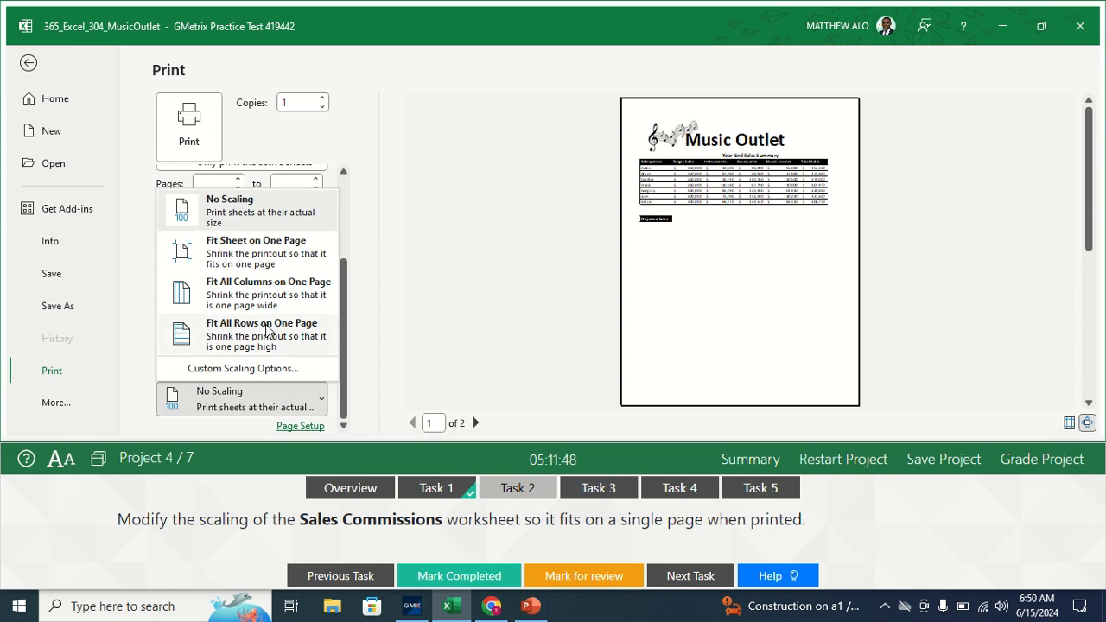
pyautogui.click(234, 257)
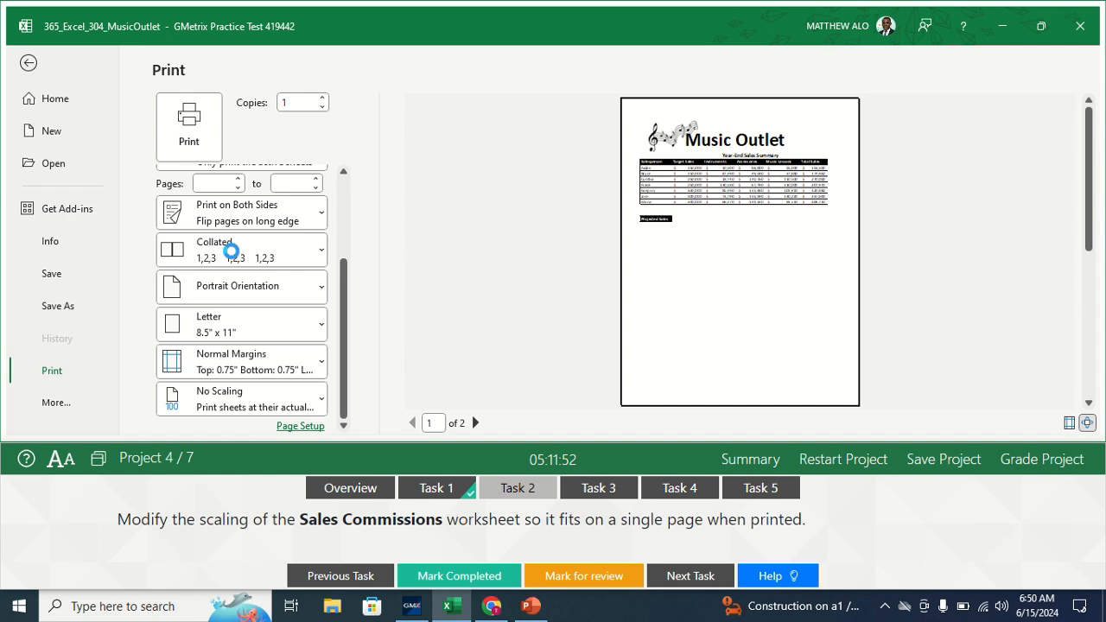
pyautogui.click(30, 66)
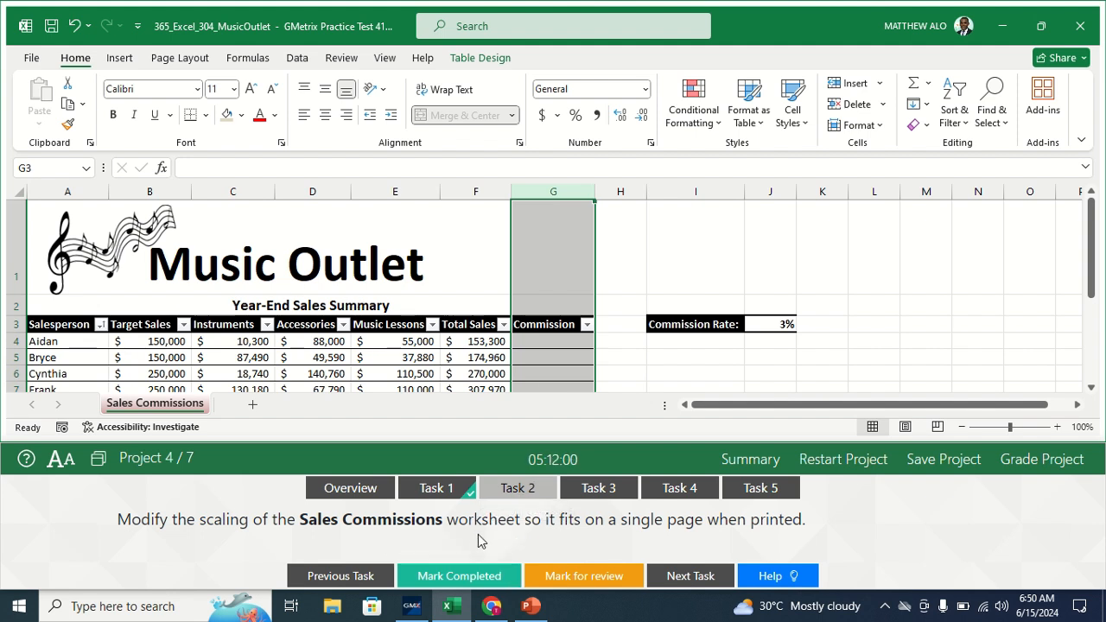
pyautogui.click(460, 572)
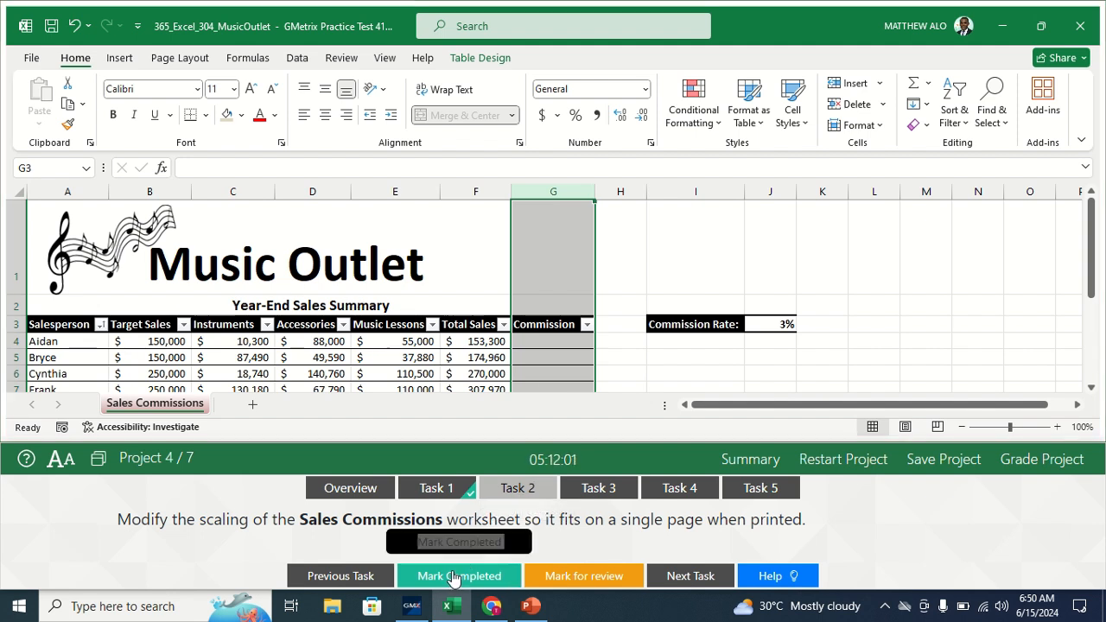
# - Open Task 3's instructions and select the Projected Sales cell A13
pyautogui.click(596, 488)
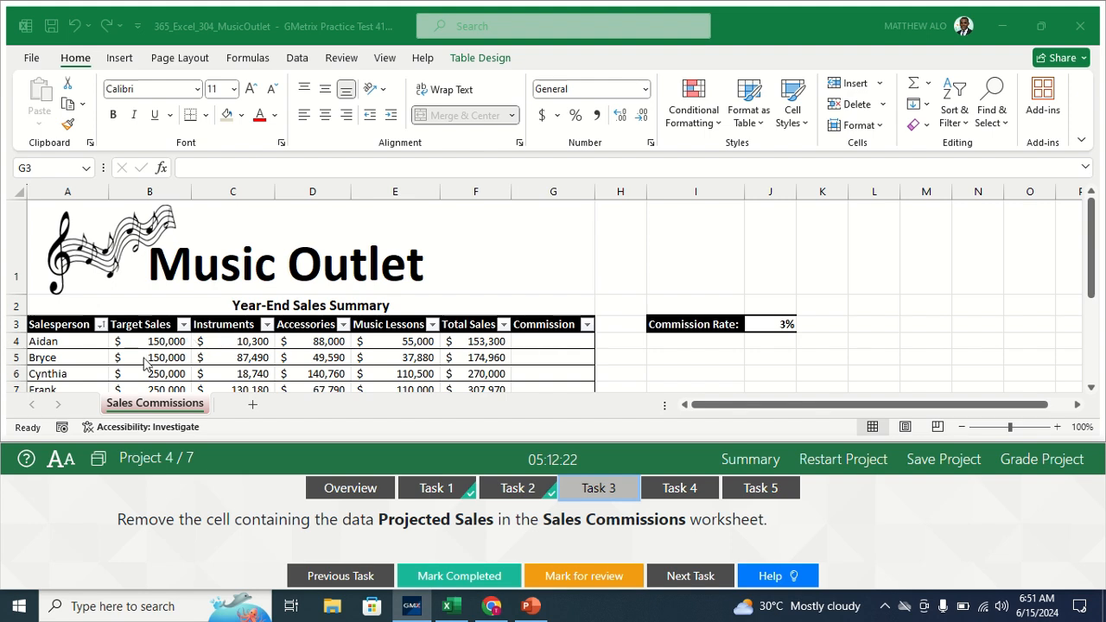
pyautogui.hotkey('ctrl', 'space')
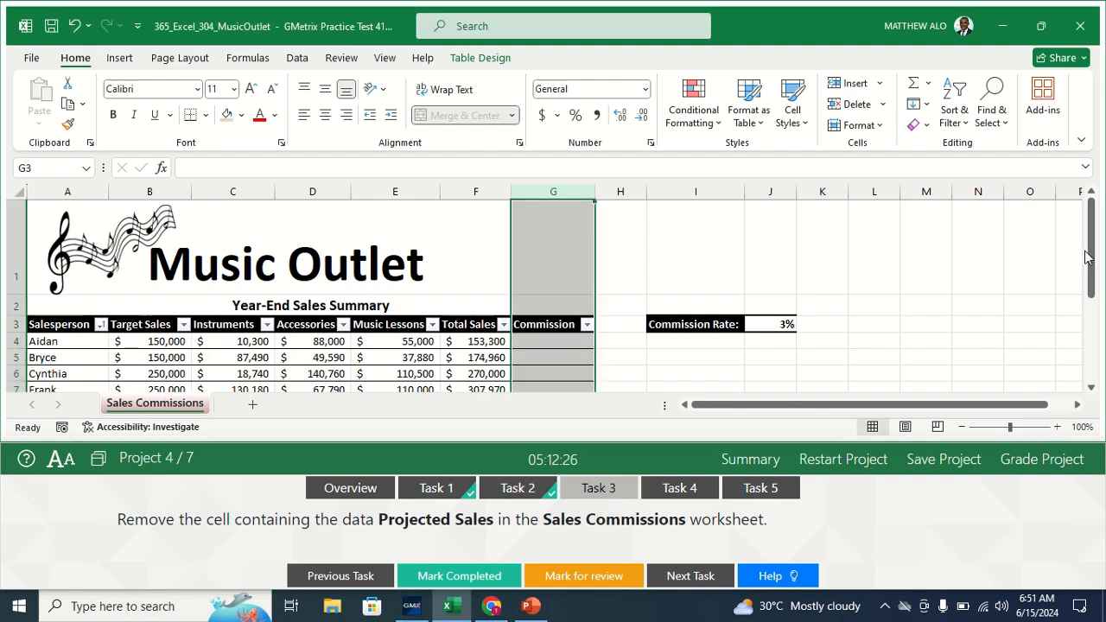
pyautogui.moveTo(1087, 256); pyautogui.dragTo(1094, 283)
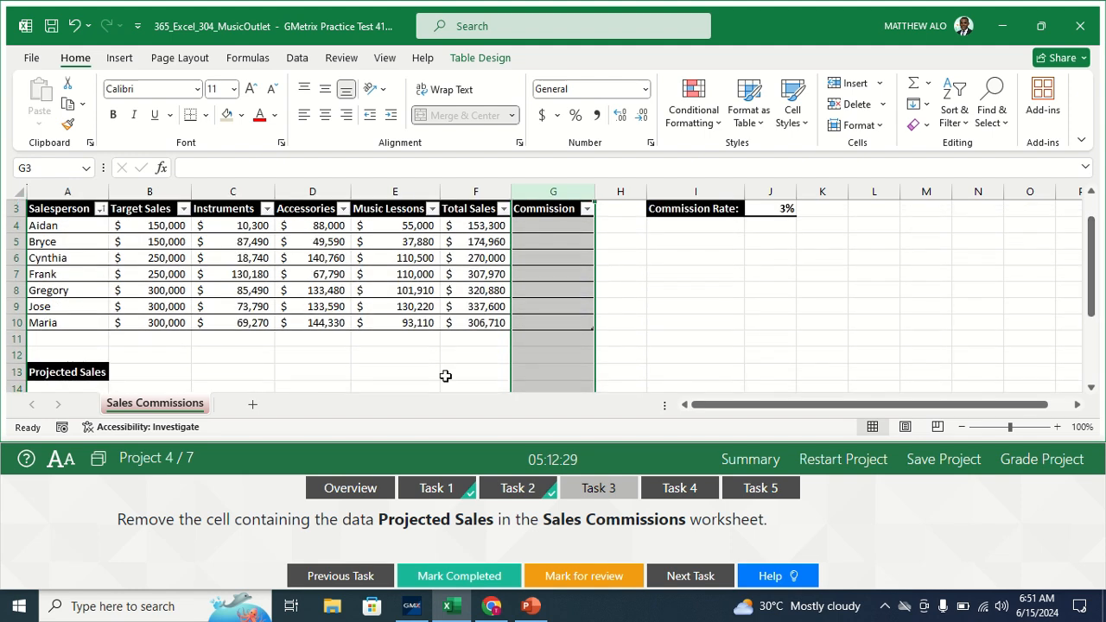
pyautogui.click(85, 372)
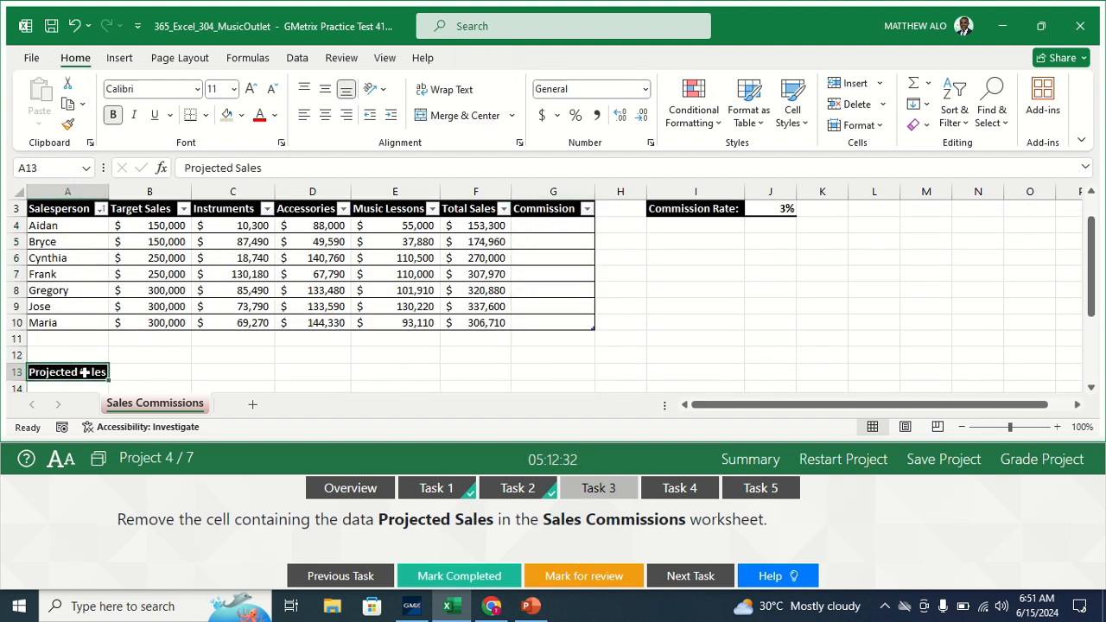
# - Delete cell A13 with Shift cells left, mark Task 3 completed, then open Task 4
pyautogui.rightClick(85, 372)
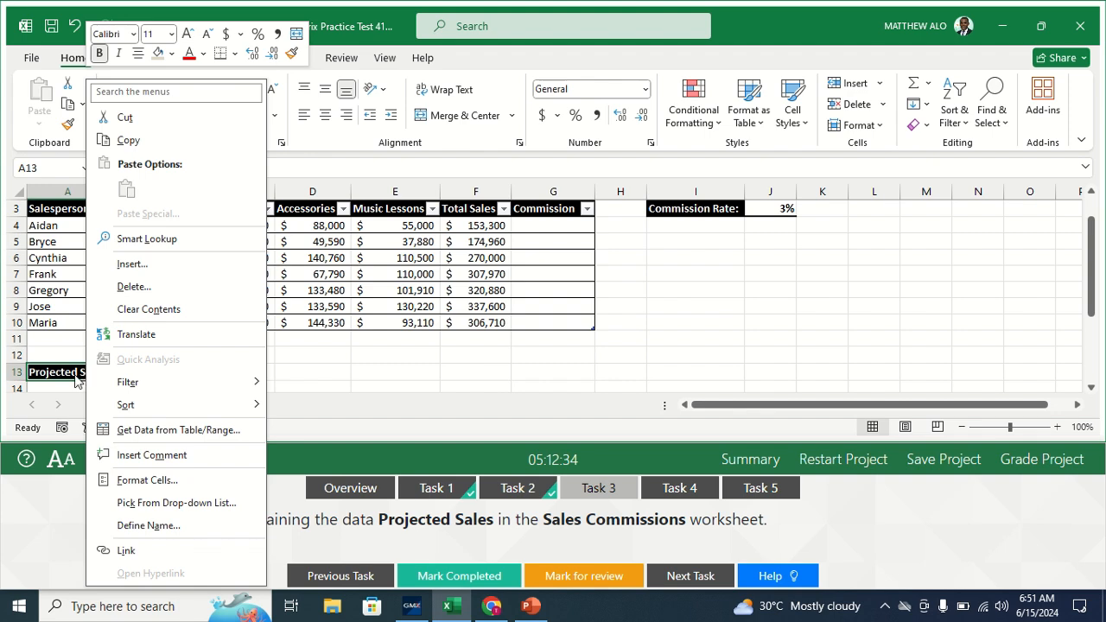
pyautogui.click(74, 375)
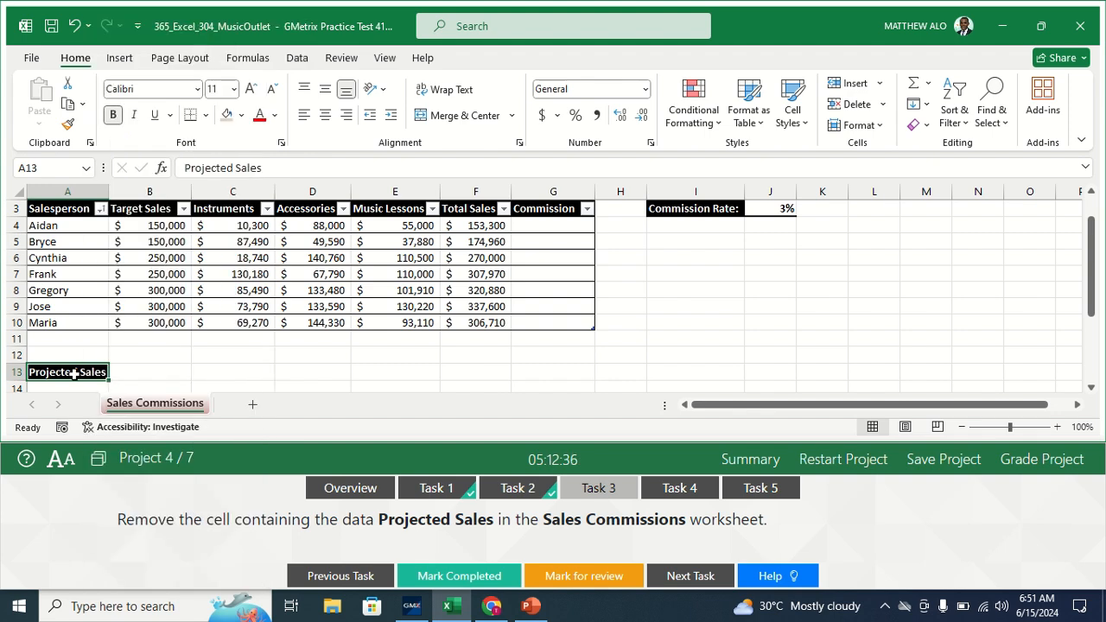
pyautogui.rightClick(75, 373)
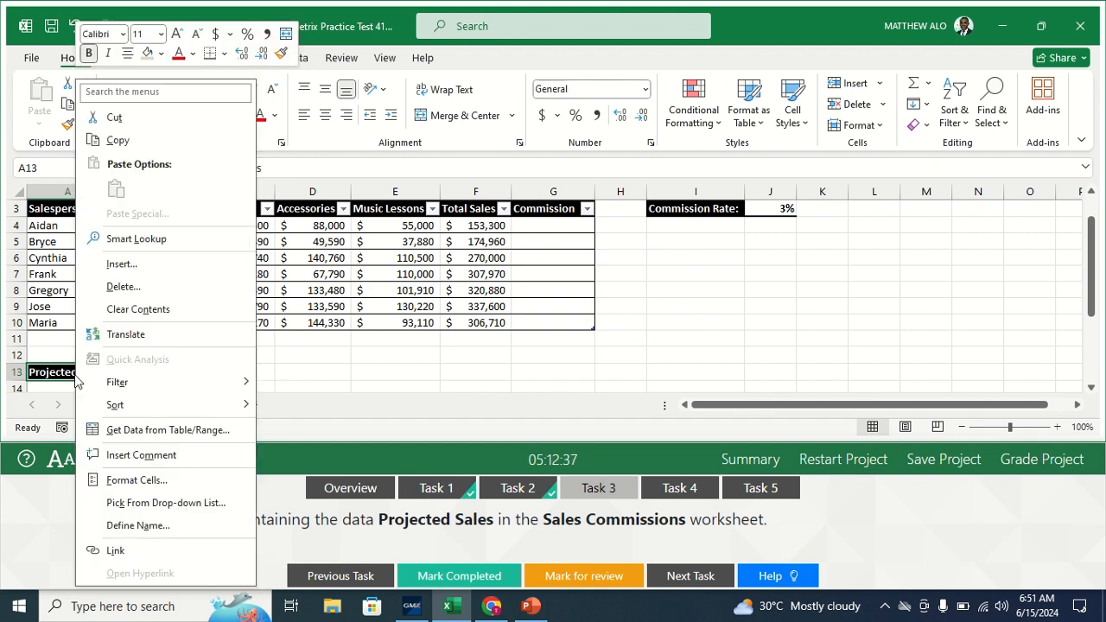
pyautogui.click(115, 286)
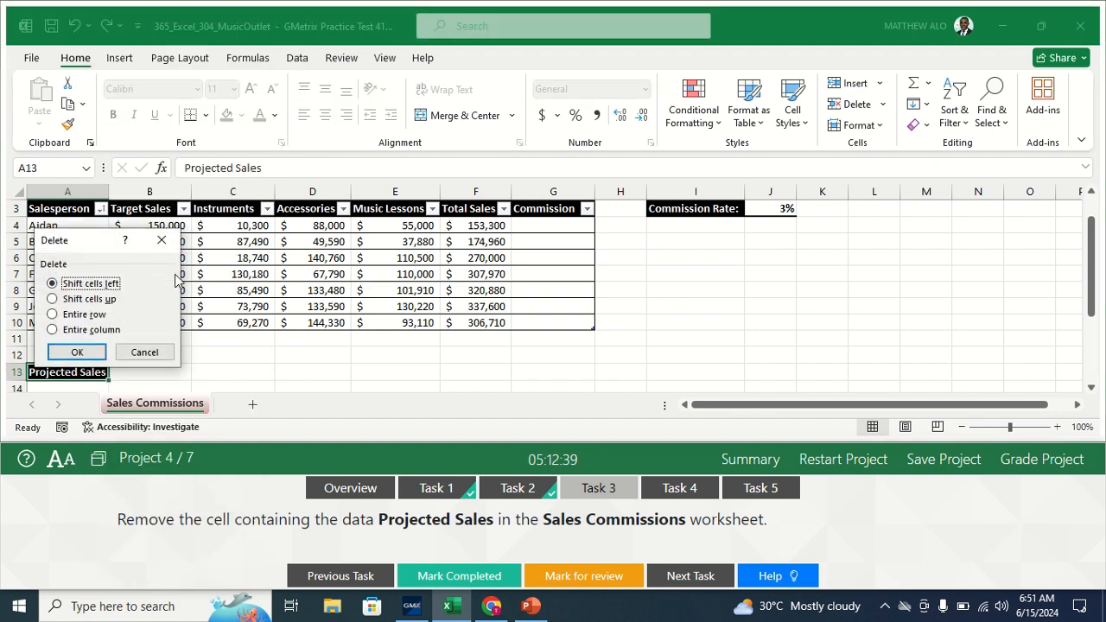
pyautogui.click(73, 351)
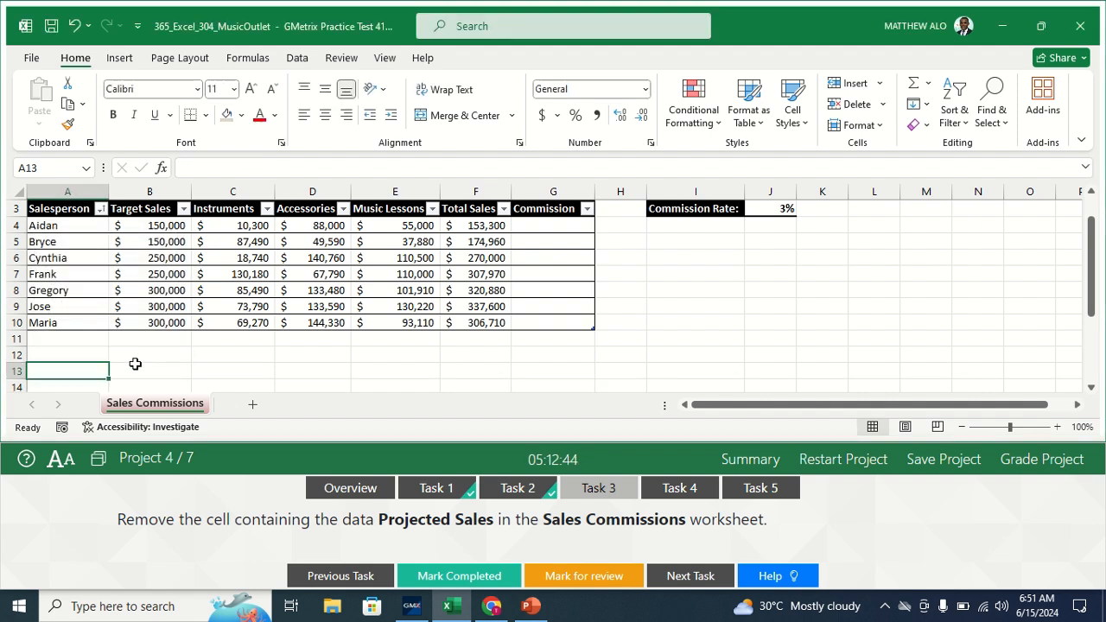
pyautogui.click(449, 577)
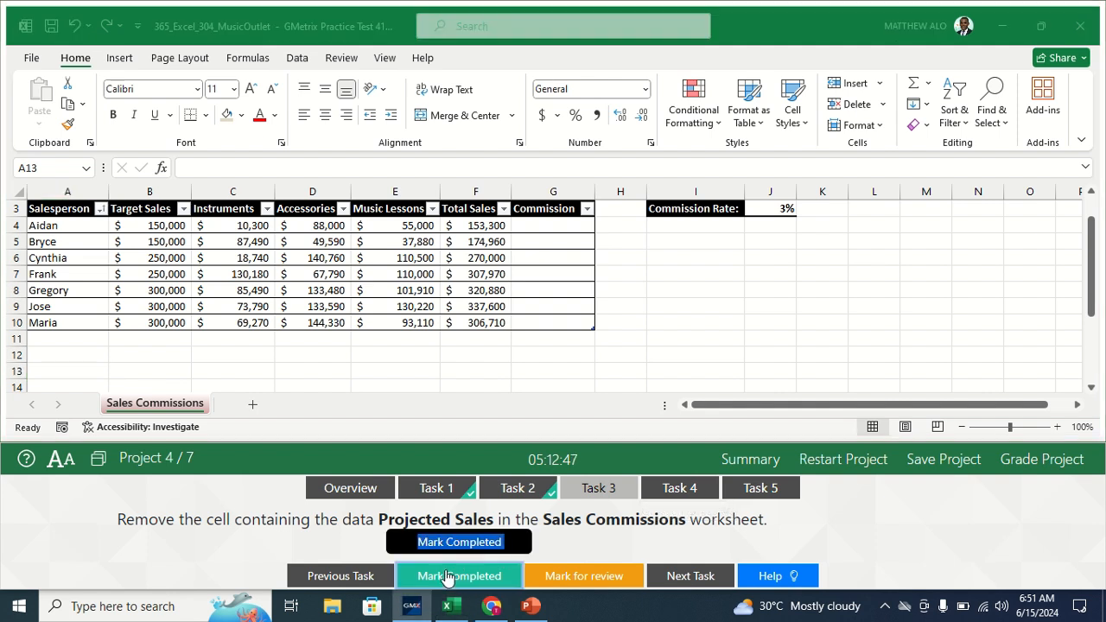
pyautogui.click(675, 499)
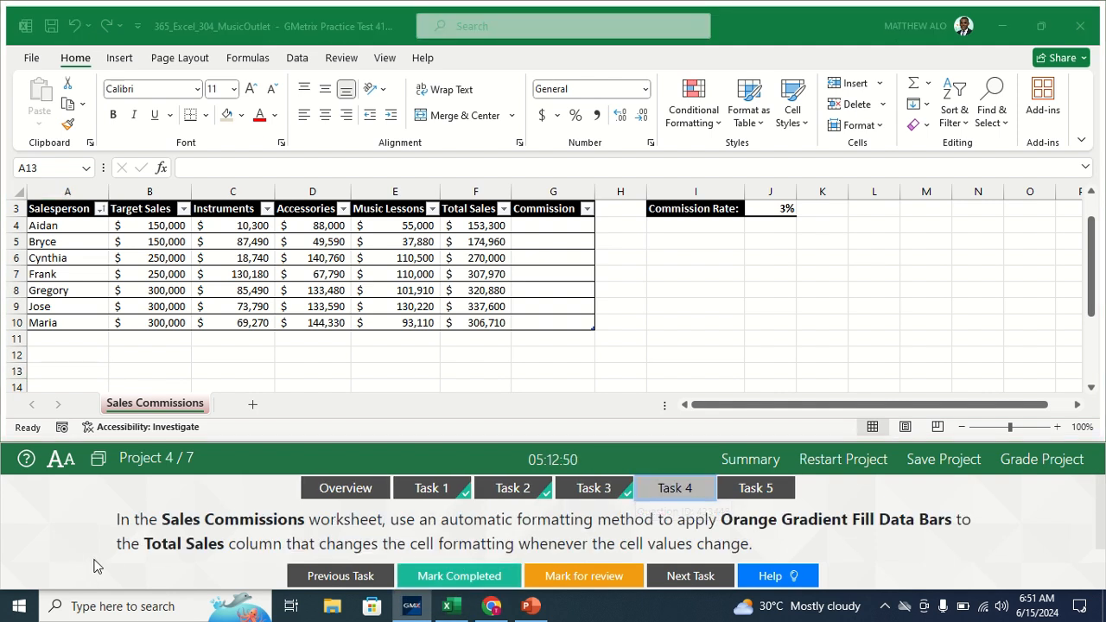
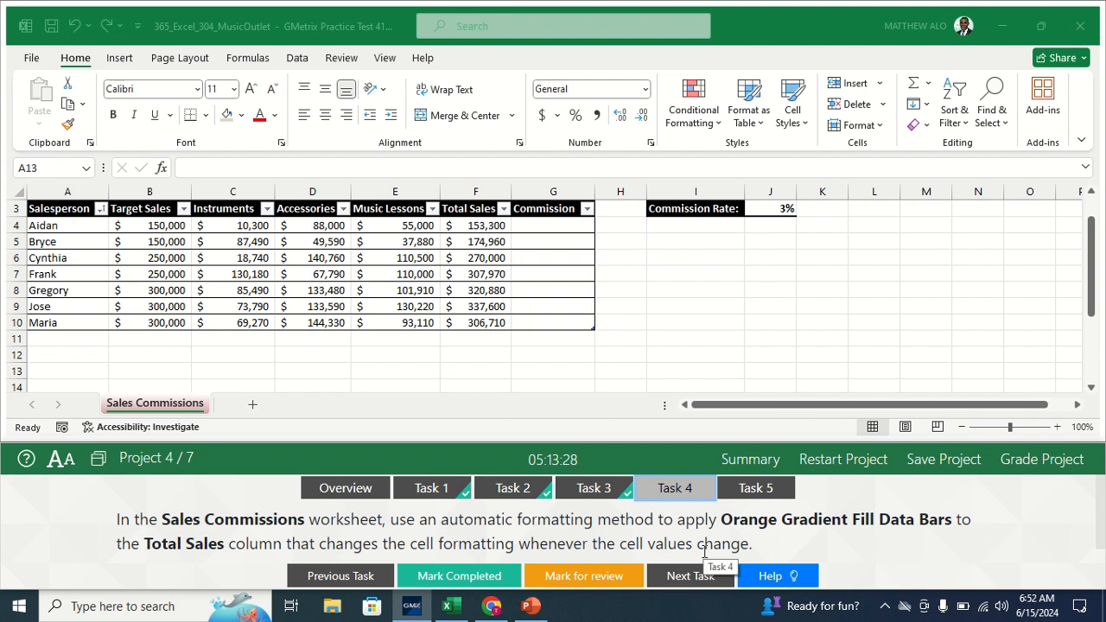
# - Add Orange gradient fill data bars to Total Sales F4:F10 and mark the task completed
pyautogui.click(151, 404)
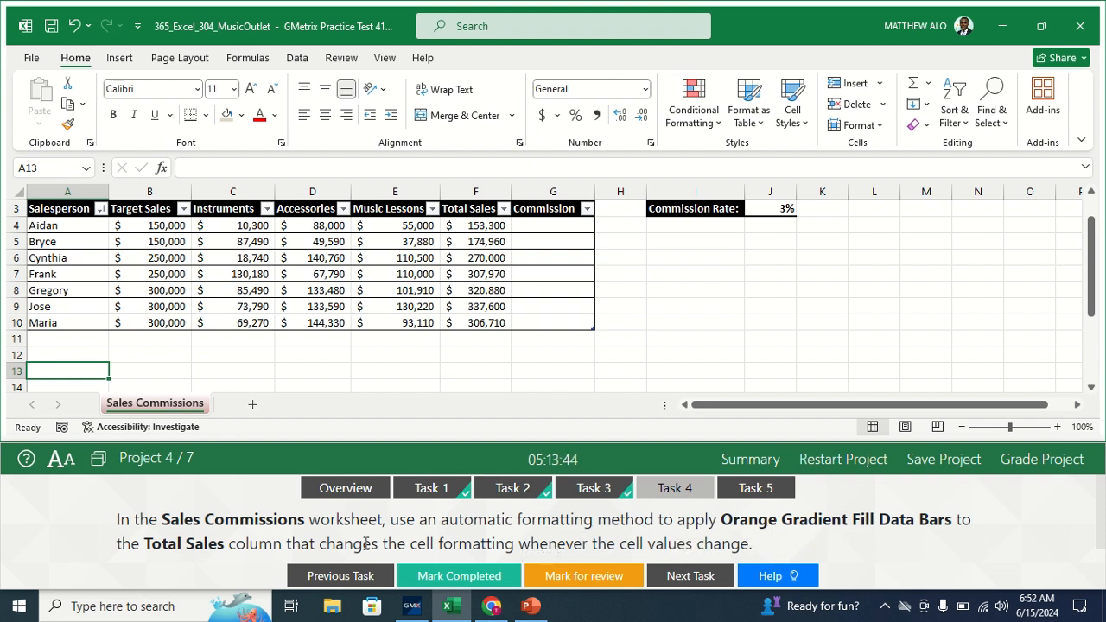
pyautogui.click(478, 225)
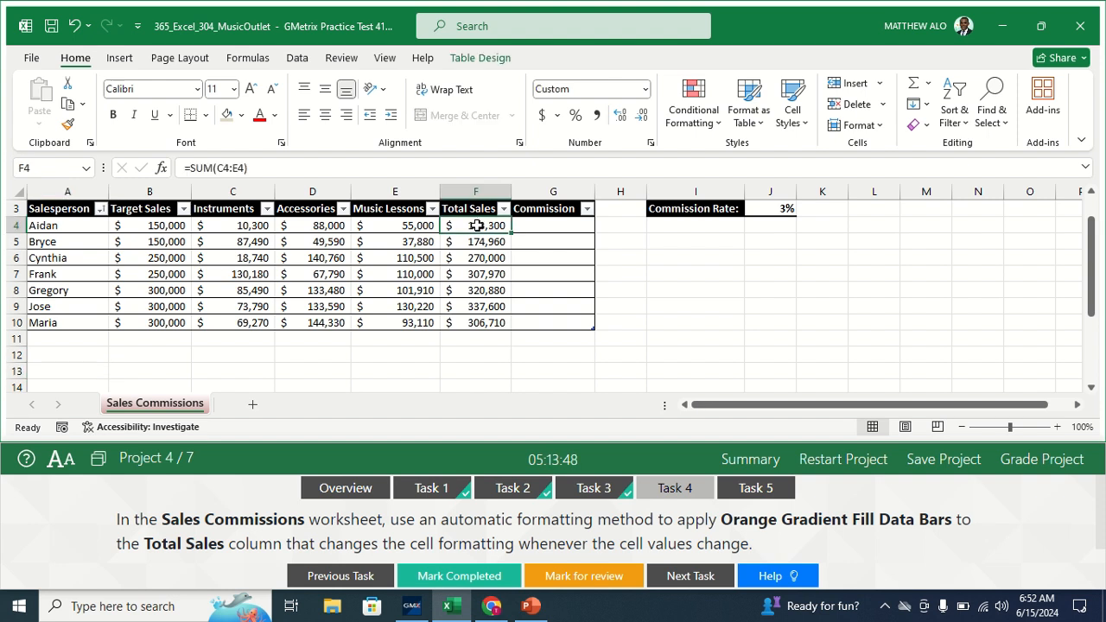
pyautogui.moveTo(478, 225); pyautogui.dragTo(470, 328)
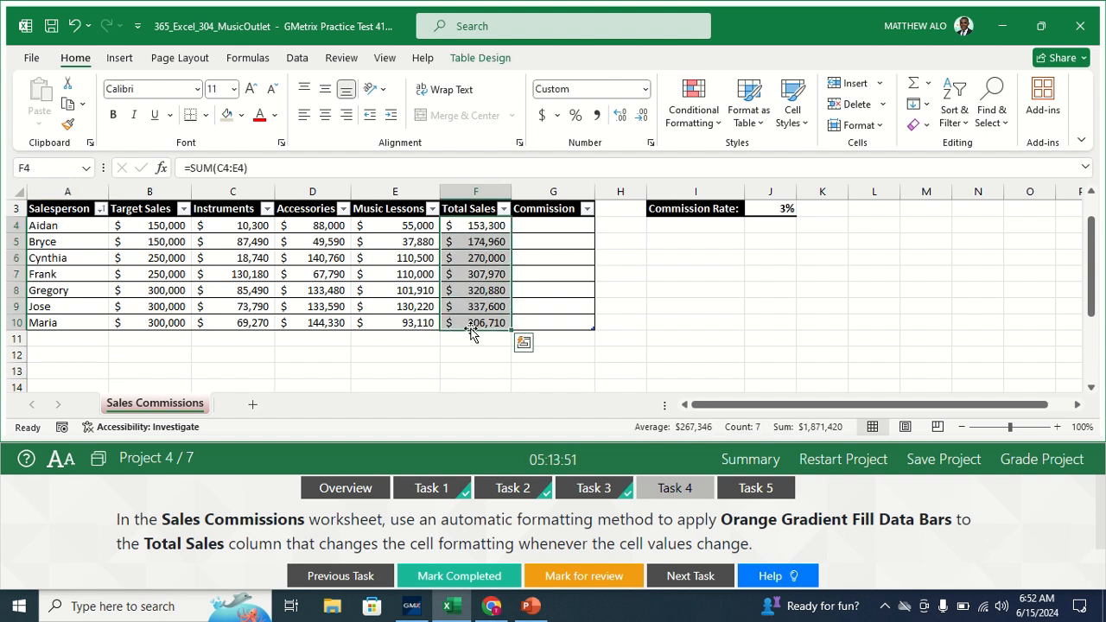
pyautogui.click(710, 121)
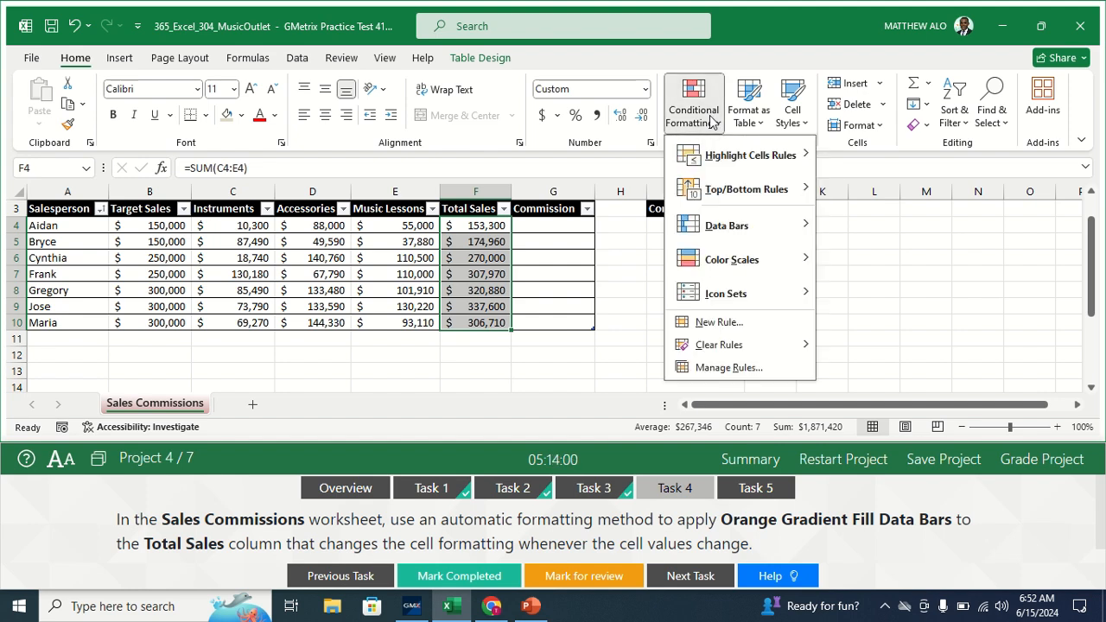
pyautogui.moveTo(721, 217)
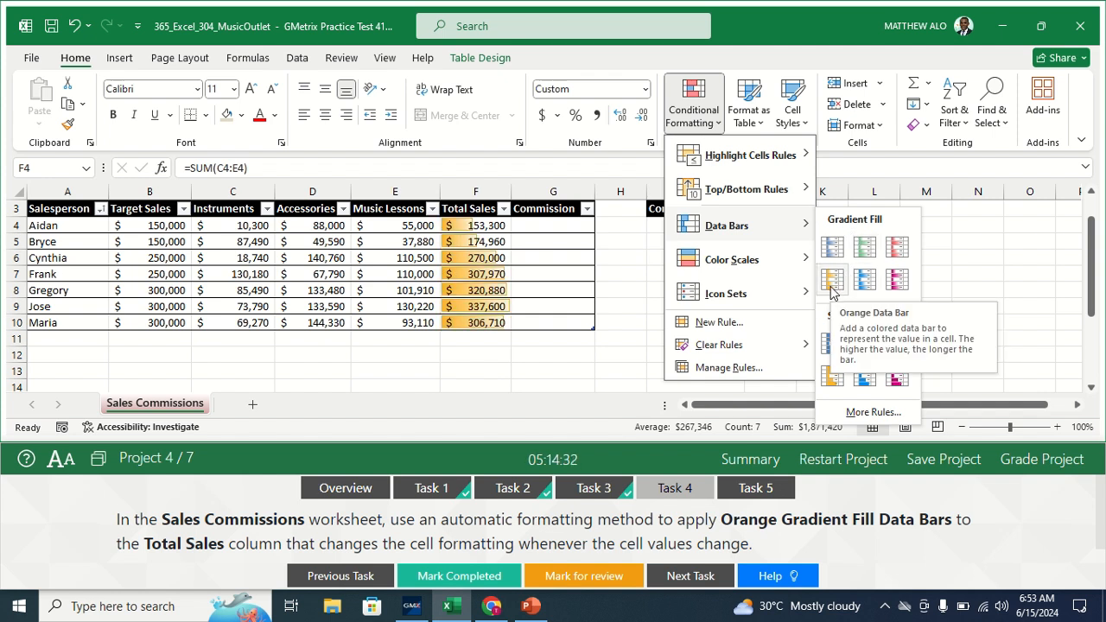
pyautogui.click(831, 278)
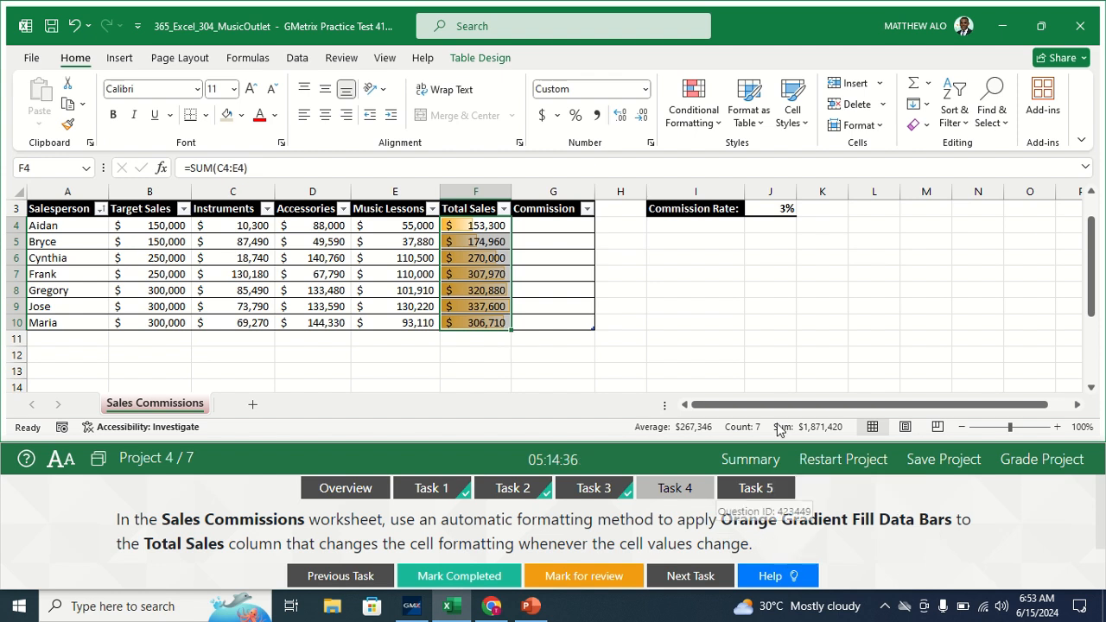
pyautogui.click(608, 254)
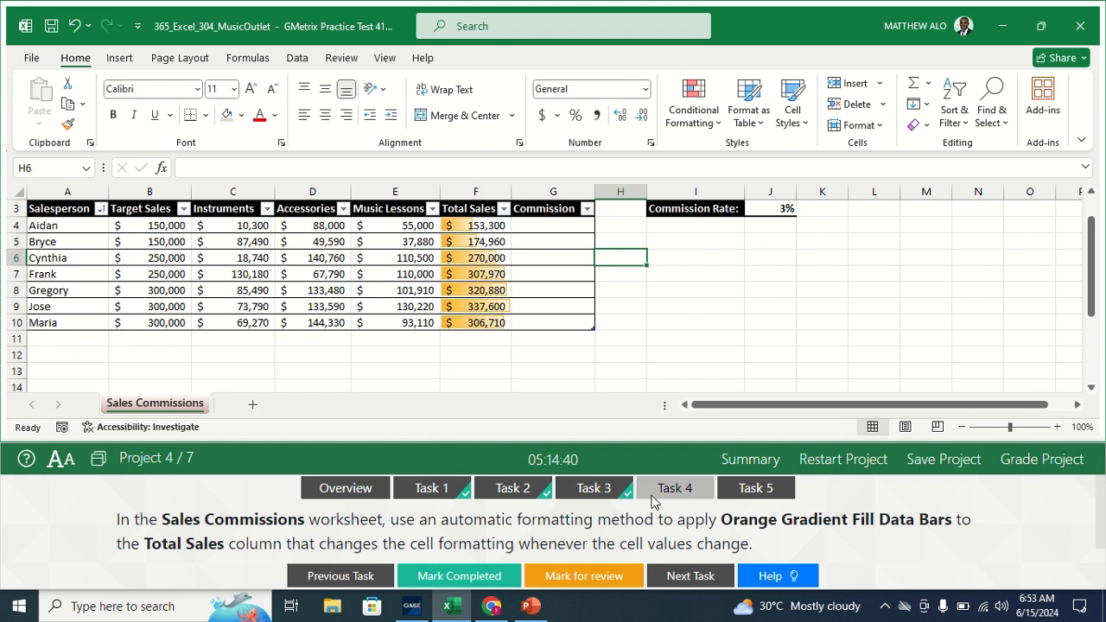
pyautogui.click(579, 542)
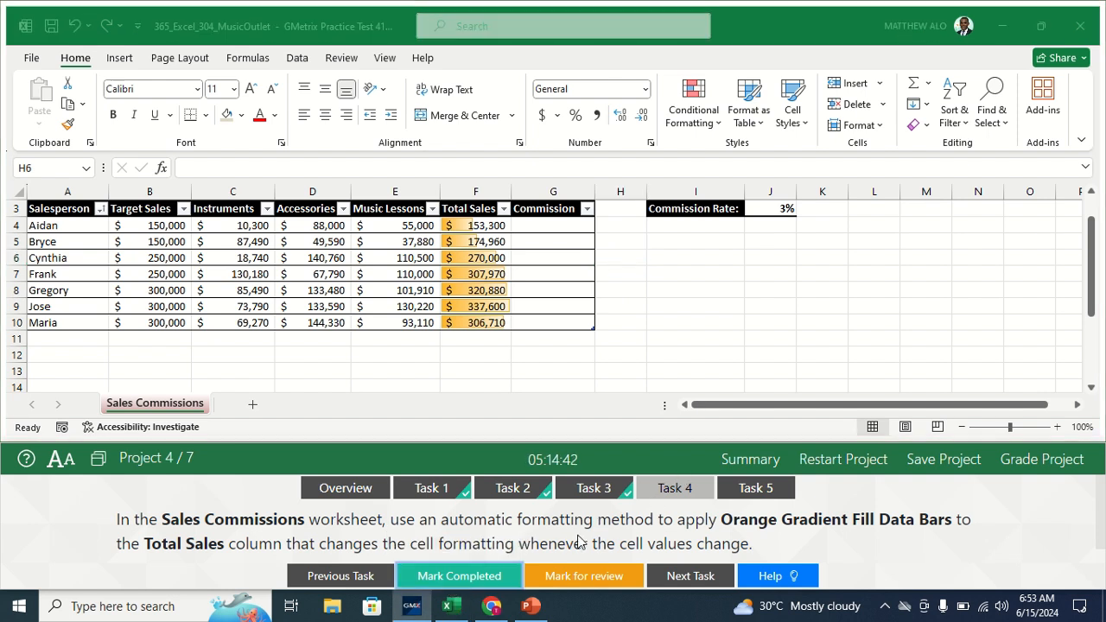
# - Read Task 5's commission-formula instructions and select cell G4
pyautogui.click(749, 493)
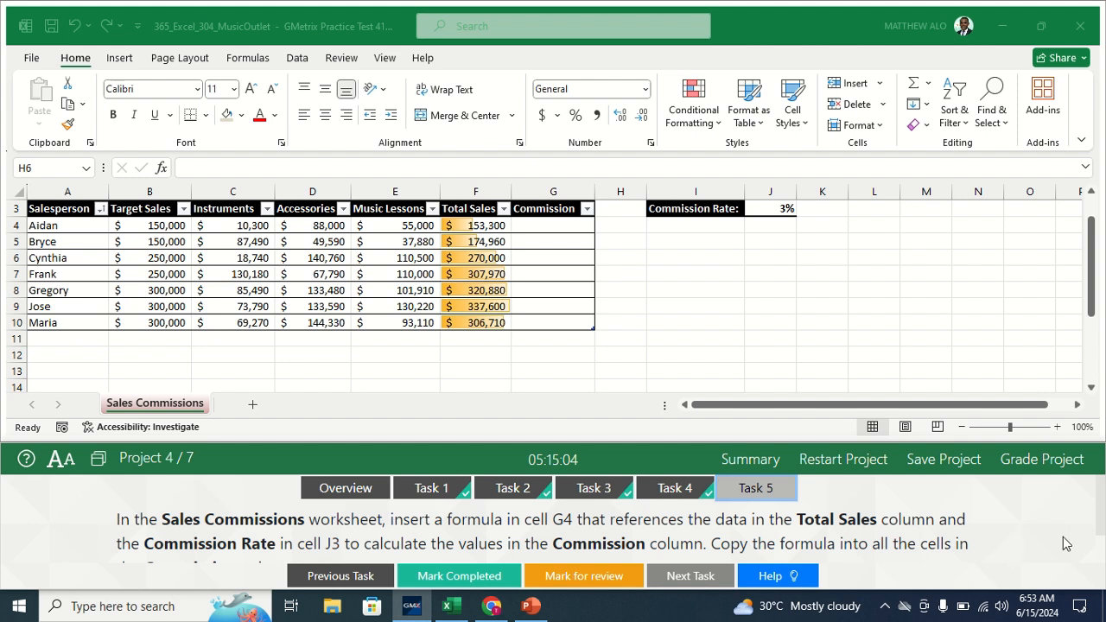
pyautogui.scroll(-1, 1098, 521)
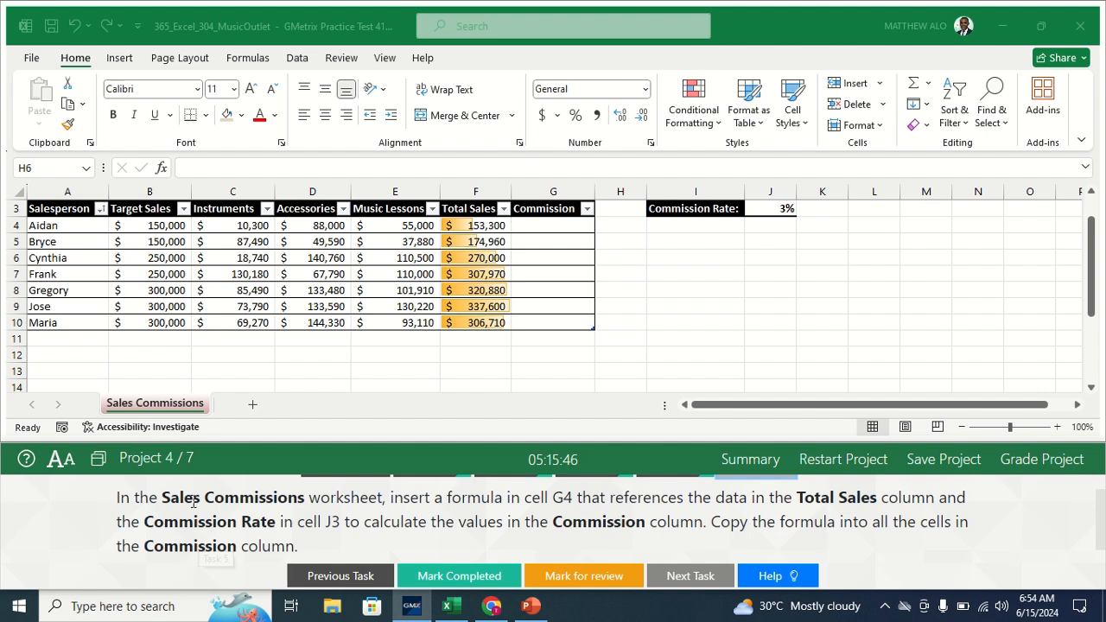
pyautogui.click(168, 414)
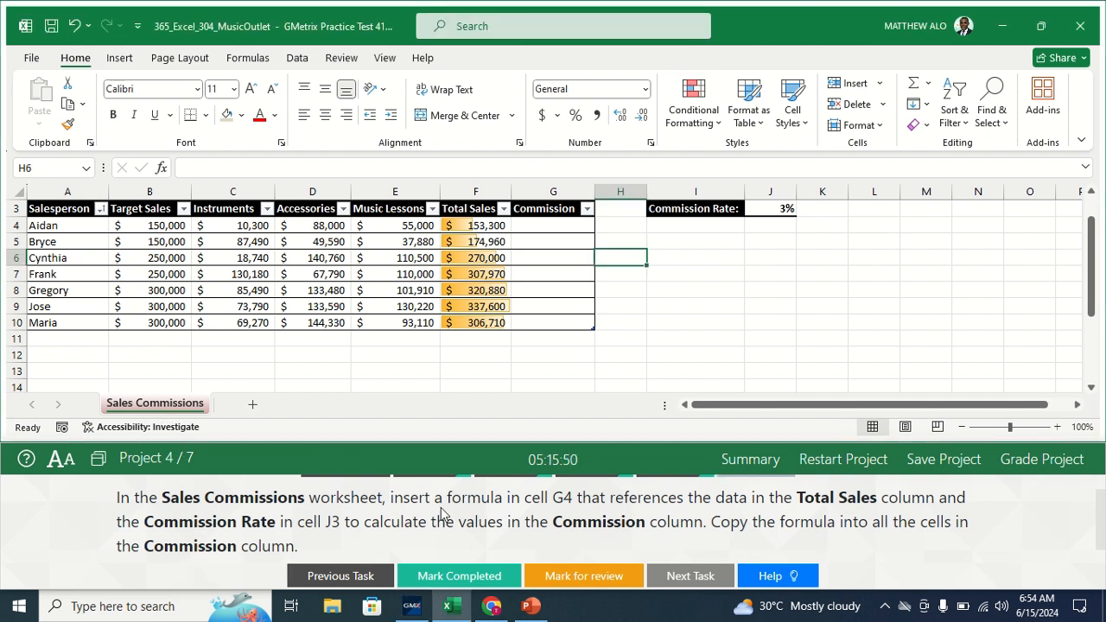
pyautogui.click(541, 228)
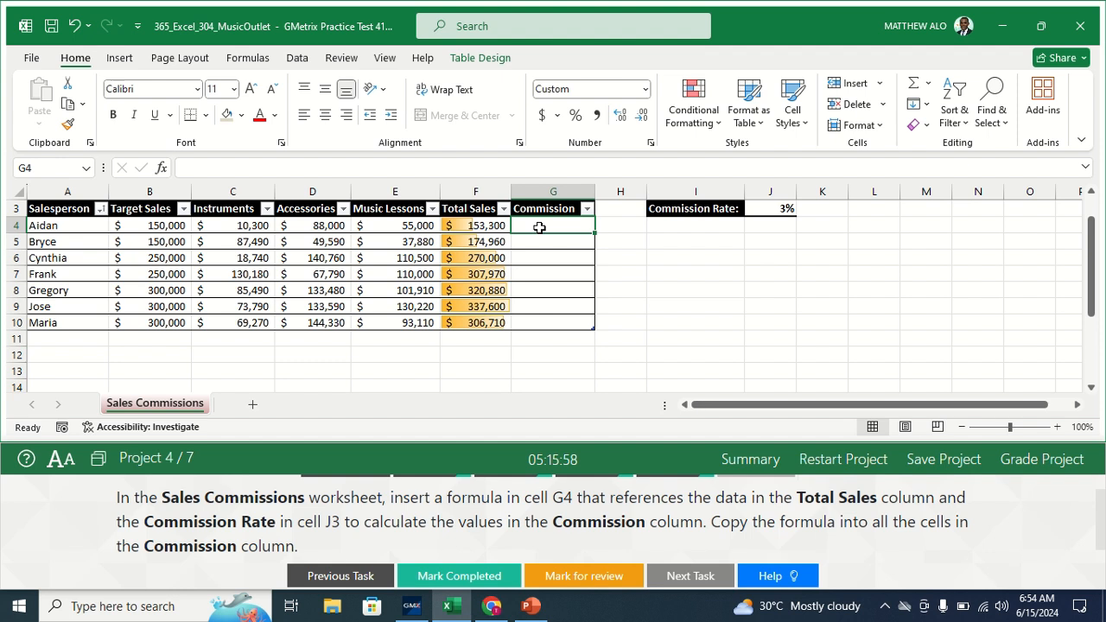
# - Enter =[@[Total Sales]]*J$3 in G4 to fill the Commission column, then mark it completed
pyautogui.write('=')
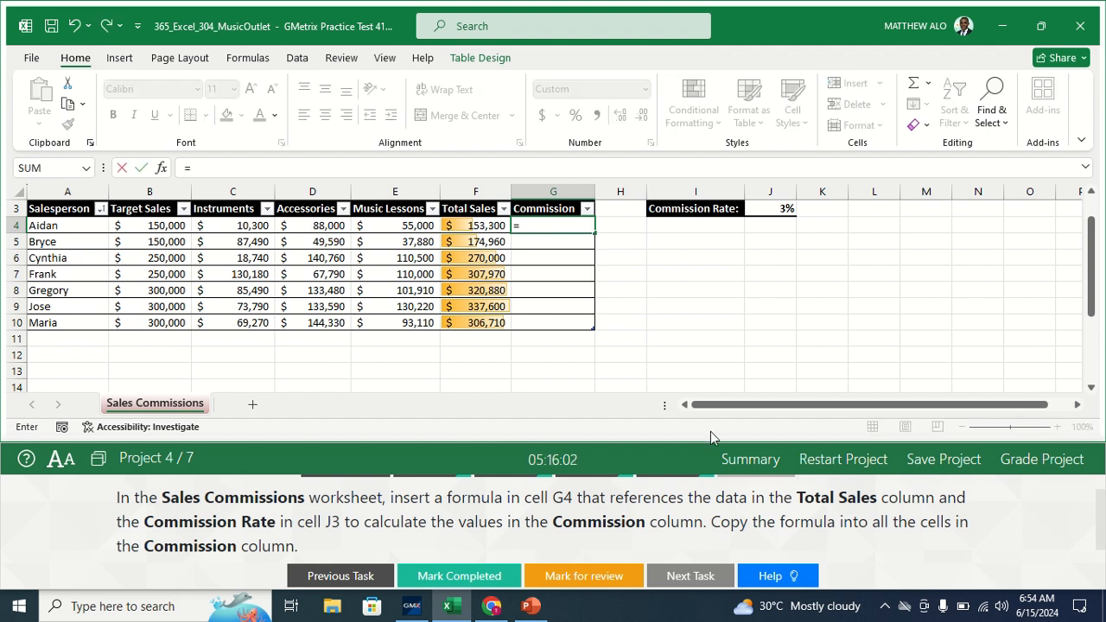
pyautogui.click(467, 226)
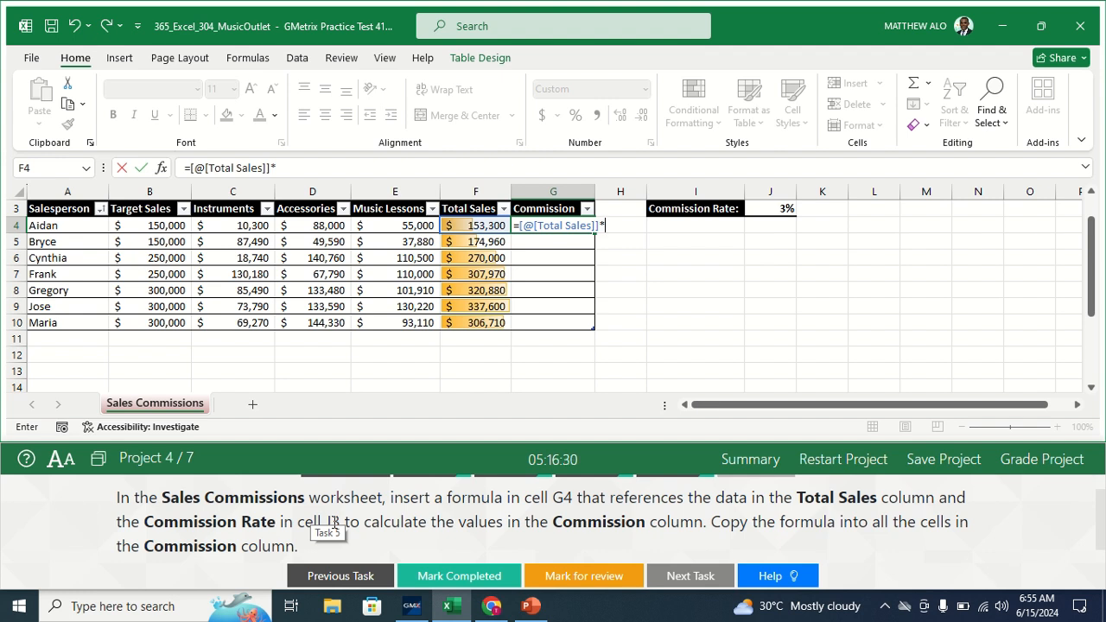
pyautogui.click(782, 209)
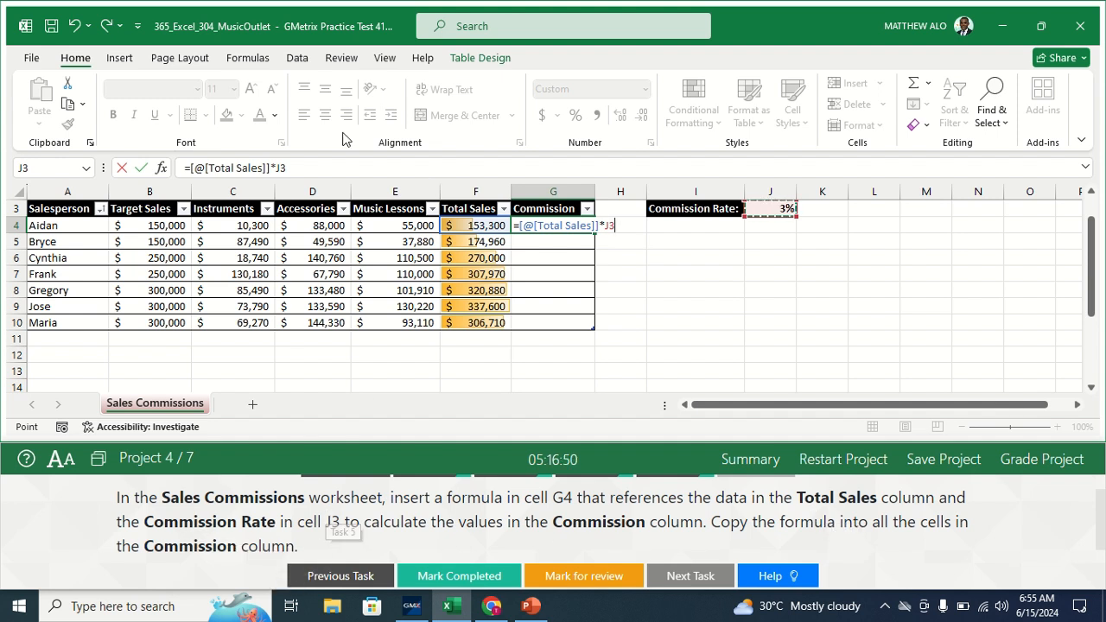
pyautogui.click(282, 168)
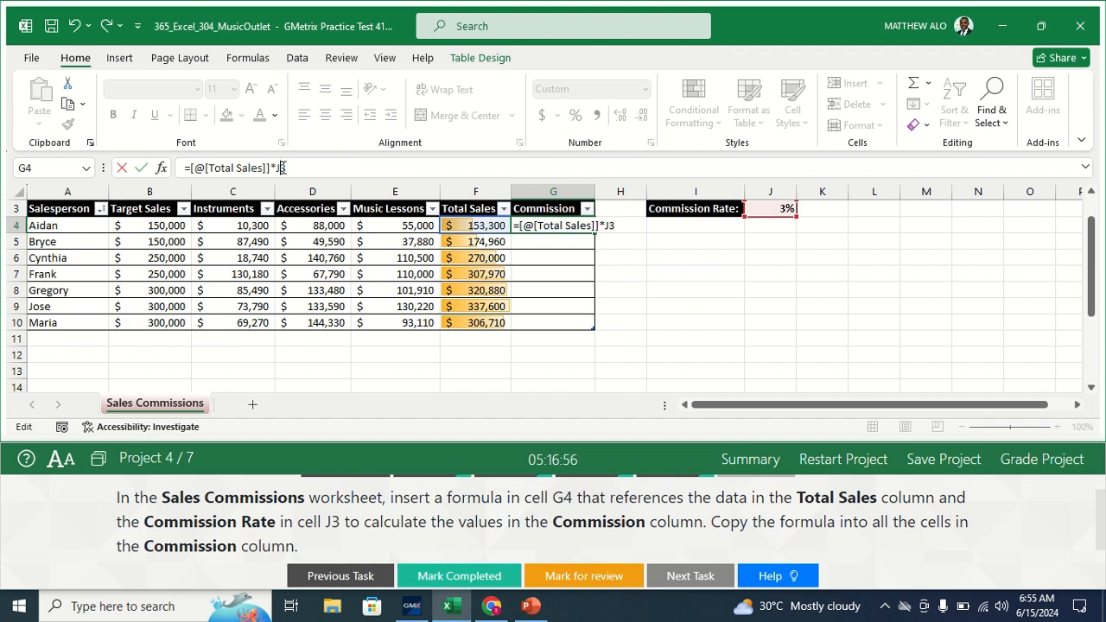
pyautogui.write('$')
pyautogui.press('Return')
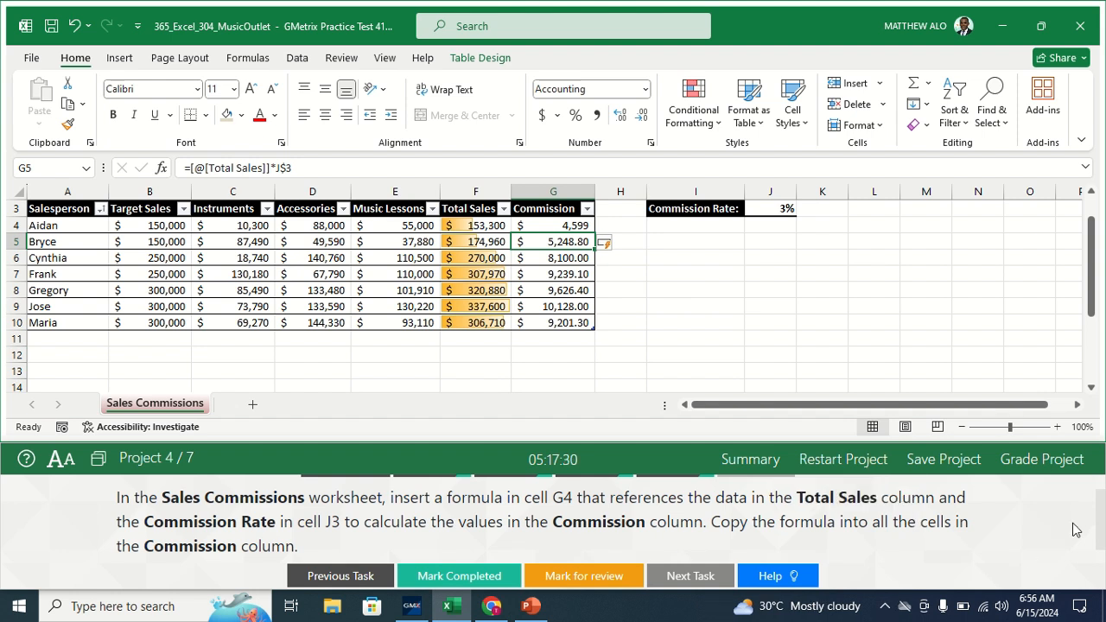
pyautogui.moveTo(1099, 544); pyautogui.dragTo(1101, 511)
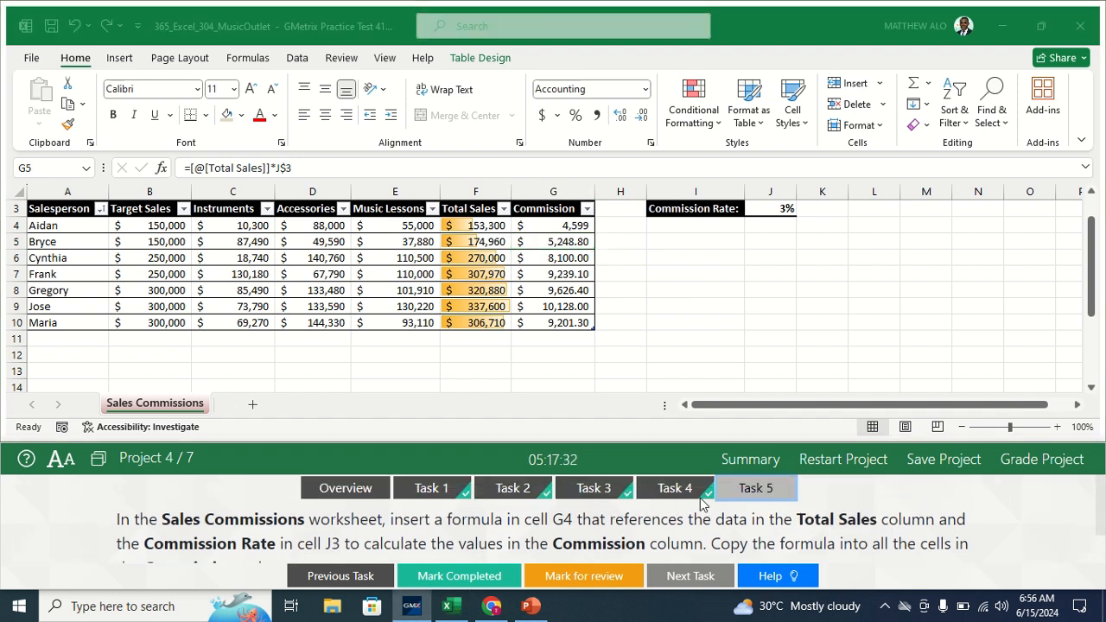
pyautogui.click(480, 577)
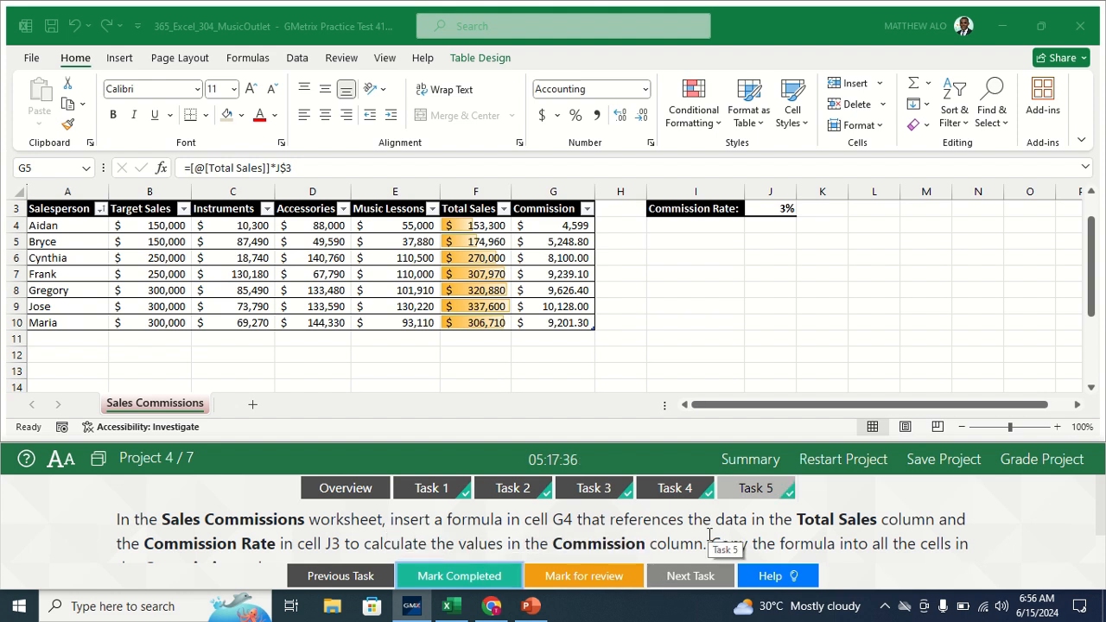
# - Grade the finished project and continue to Project 5's Grain Production workbook
pyautogui.click(1029, 466)
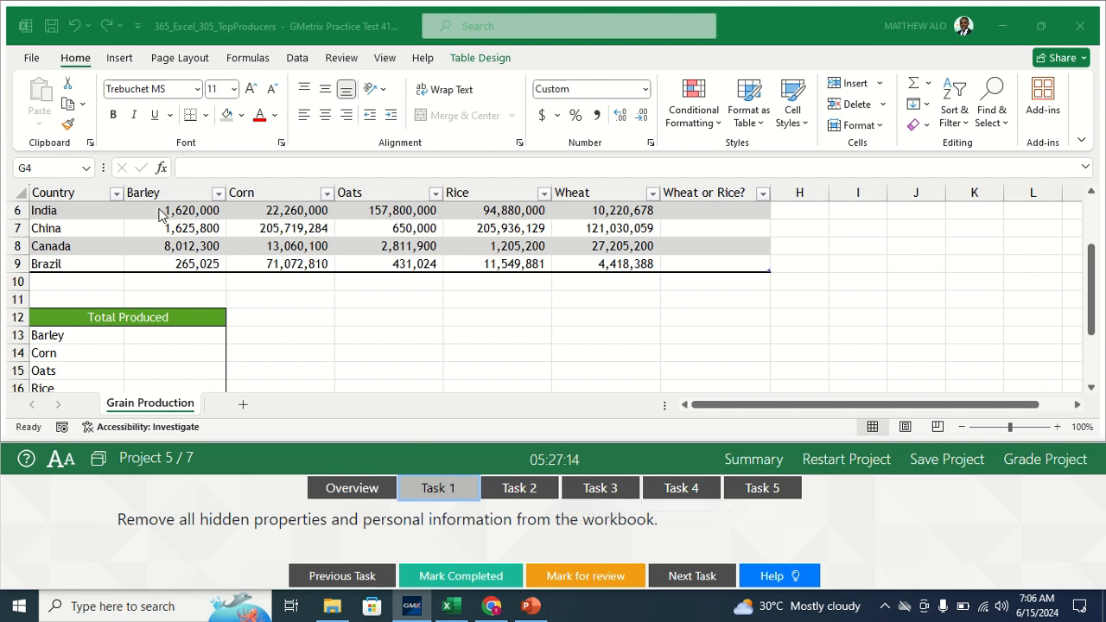
# - Save and run Document Inspector, removing all document properties and personal information
pyautogui.click(30, 58)
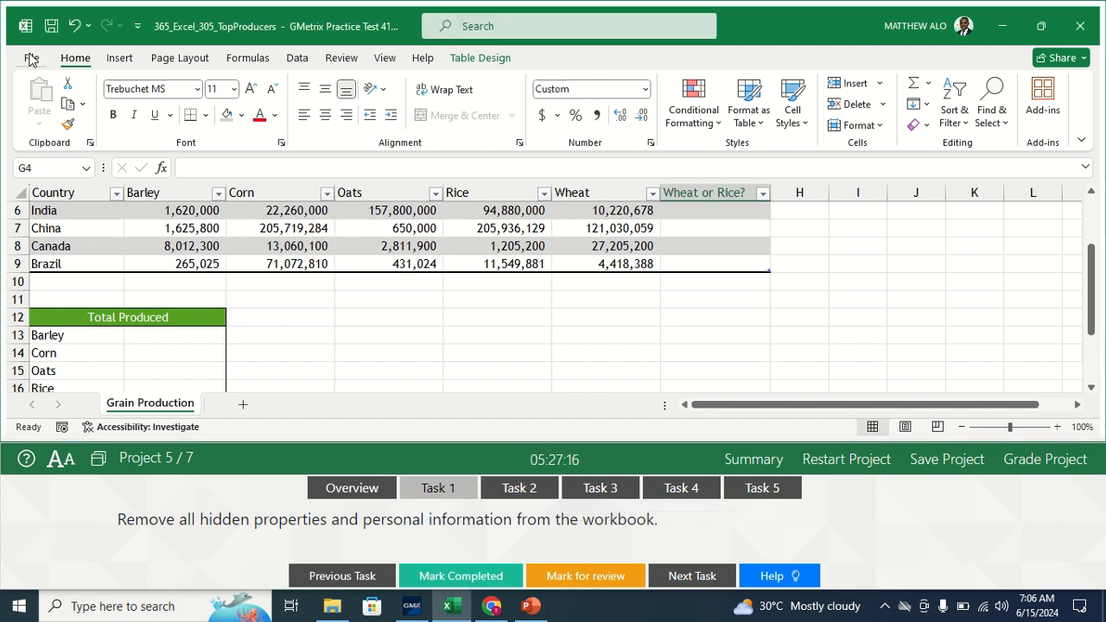
pyautogui.click(30, 58)
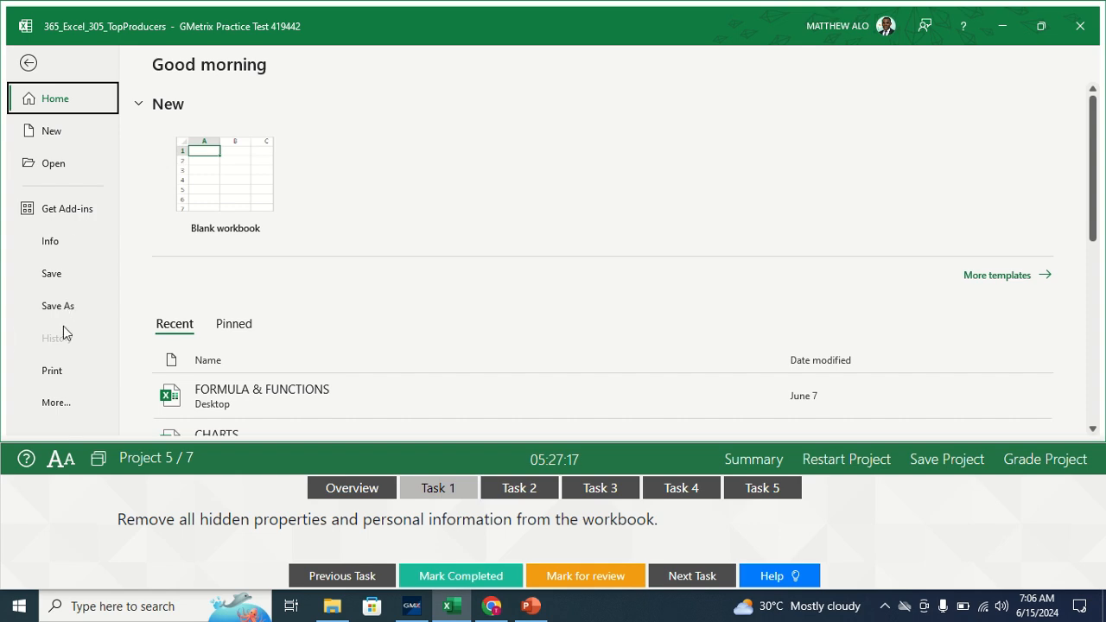
pyautogui.click(52, 244)
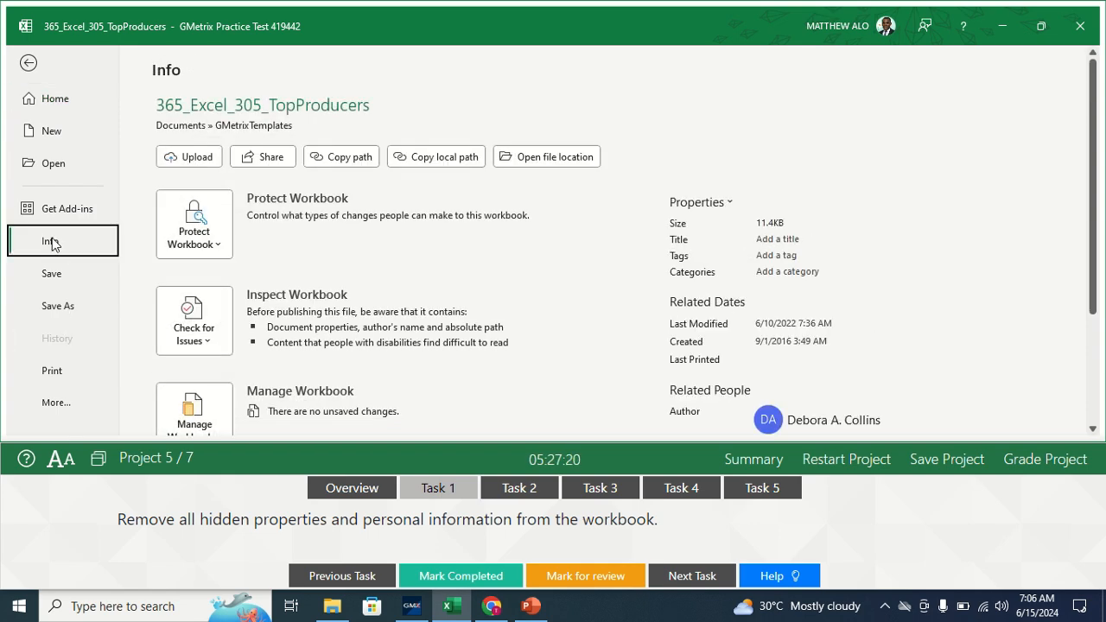
pyautogui.moveTo(1091, 256); pyautogui.dragTo(1076, 317)
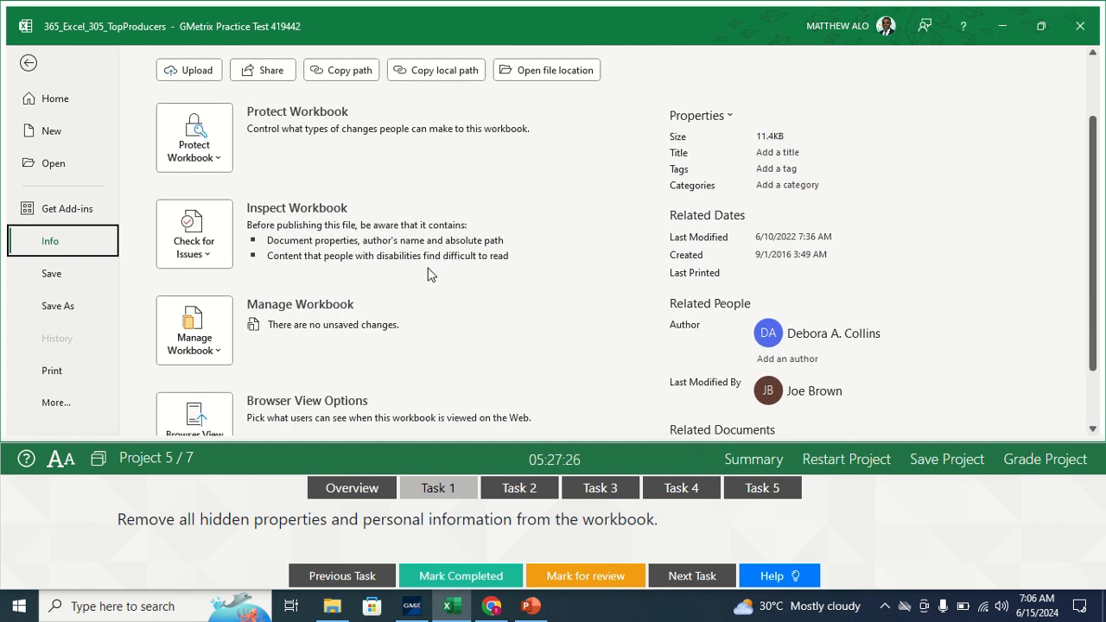
pyautogui.click(210, 243)
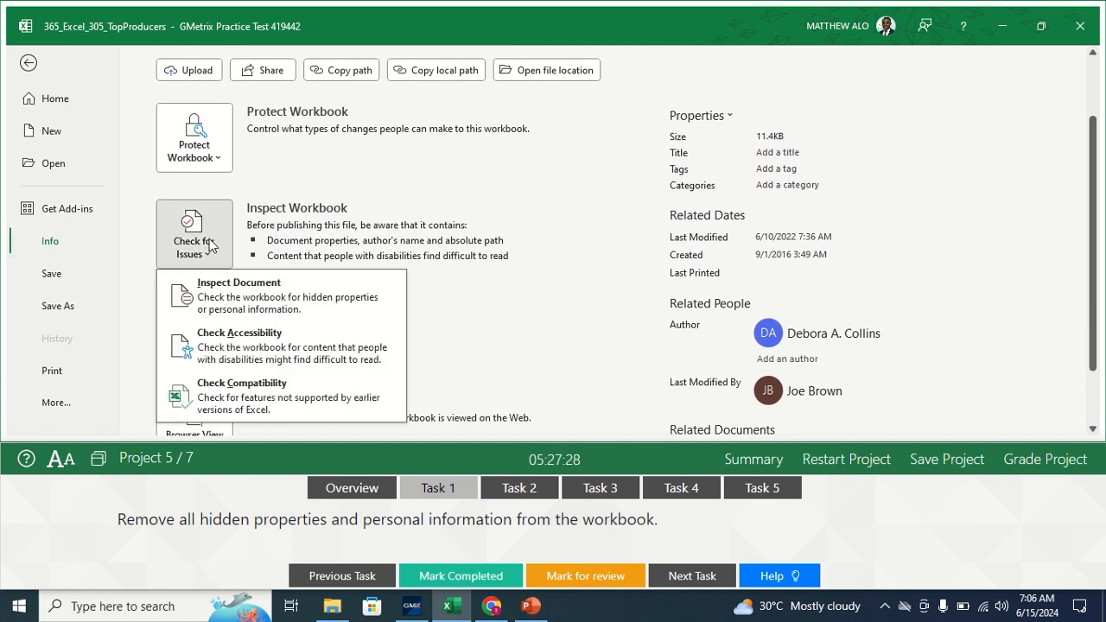
pyautogui.click(250, 290)
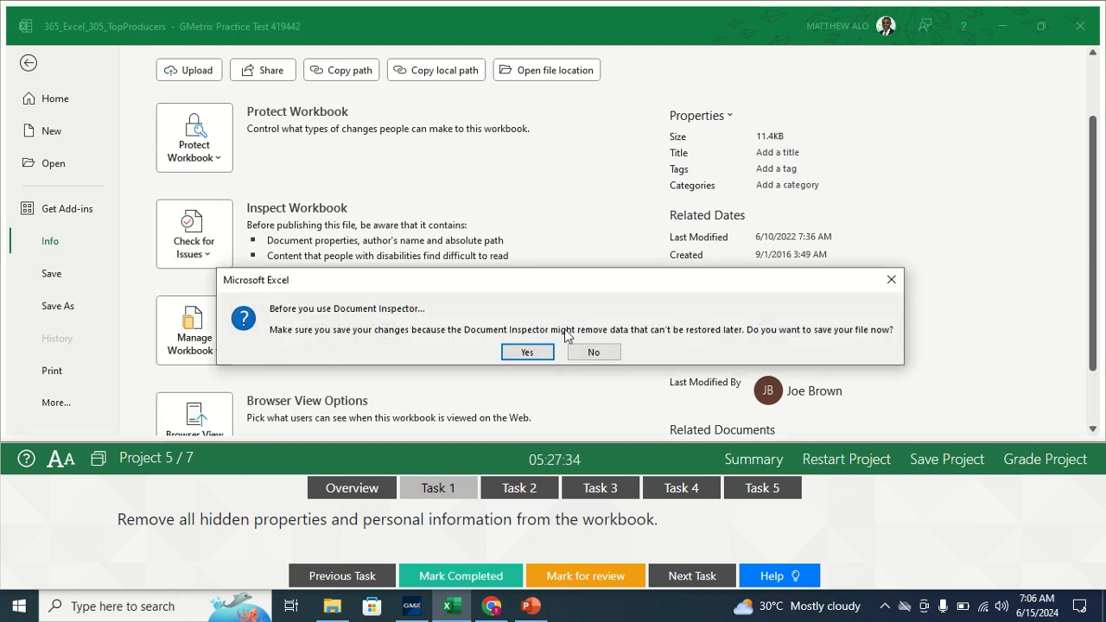
pyautogui.click(525, 353)
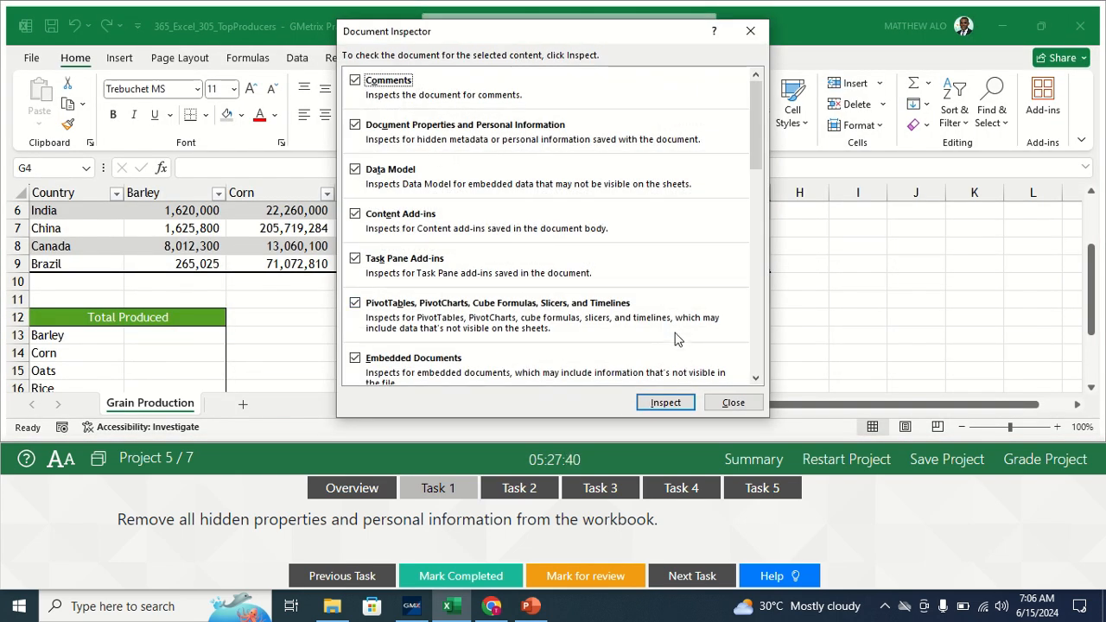
pyautogui.click(664, 400)
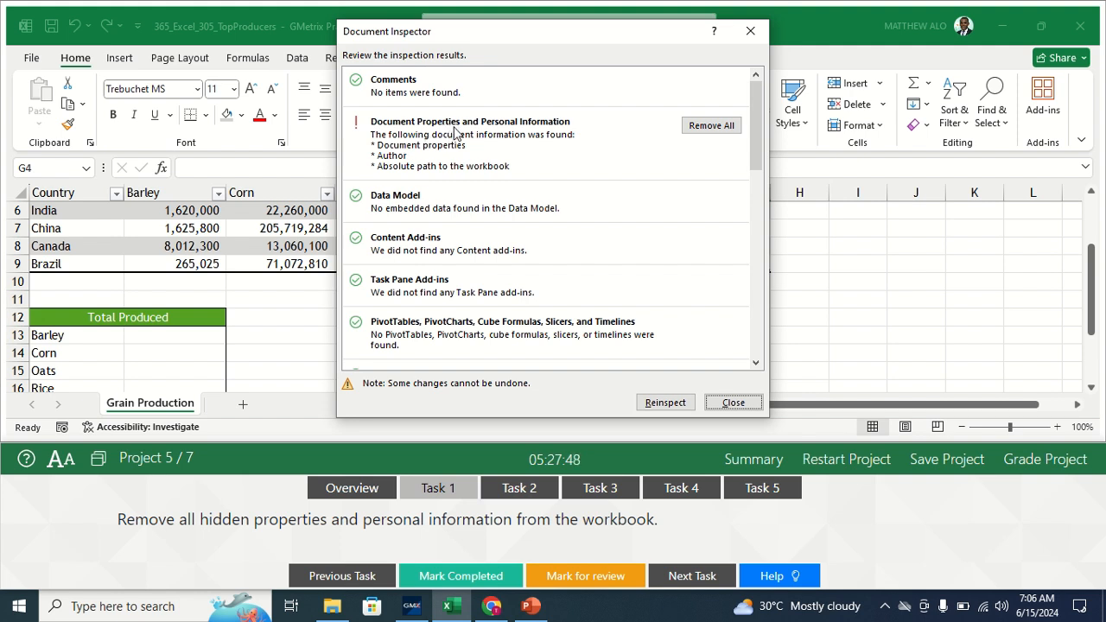
pyautogui.click(714, 128)
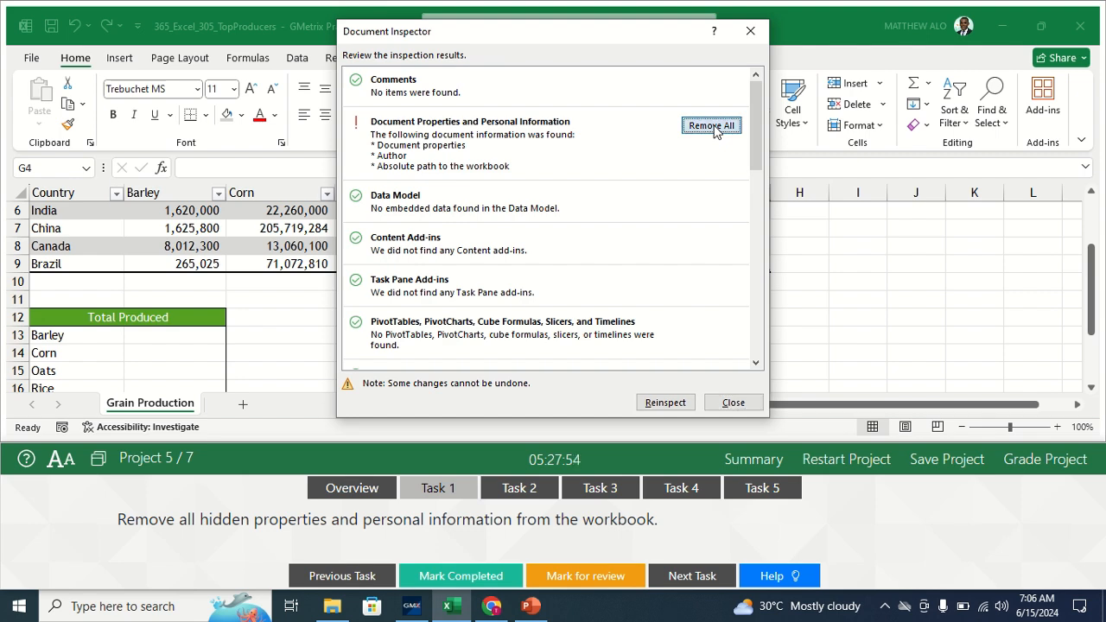
pyautogui.click(731, 402)
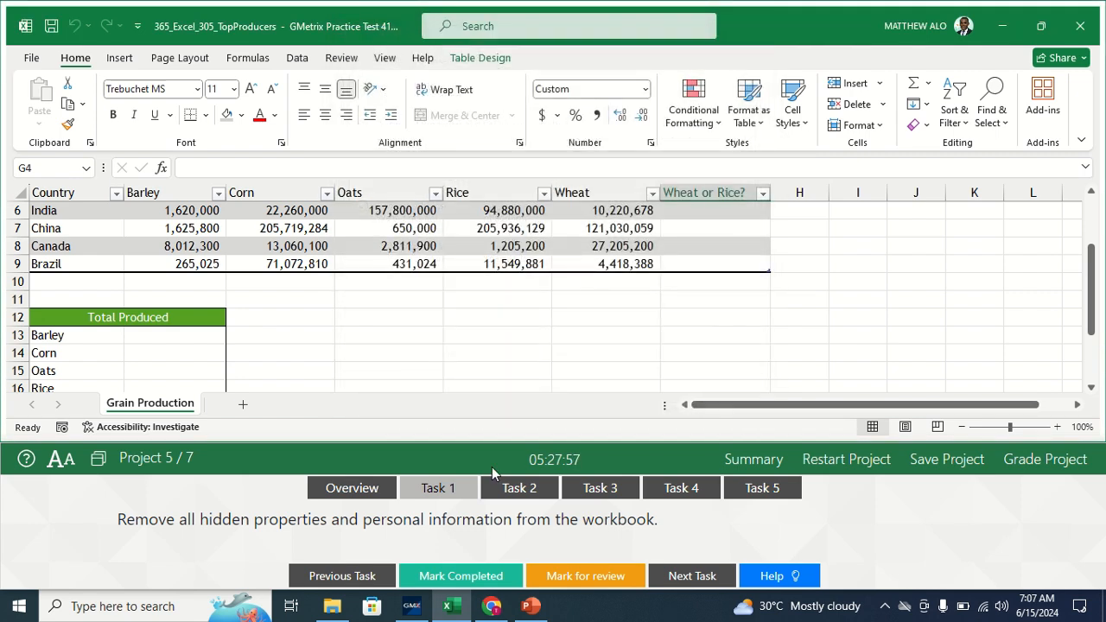
# - Mark the property-removal task completed and bring up Task 2's instructions
pyautogui.click(459, 576)
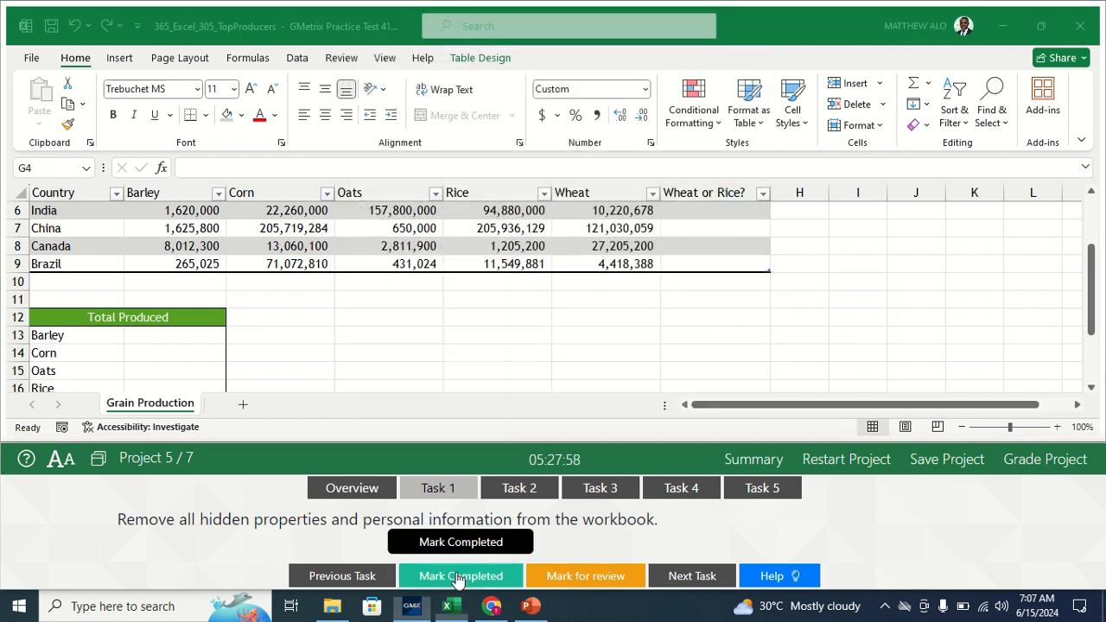
pyautogui.click(511, 489)
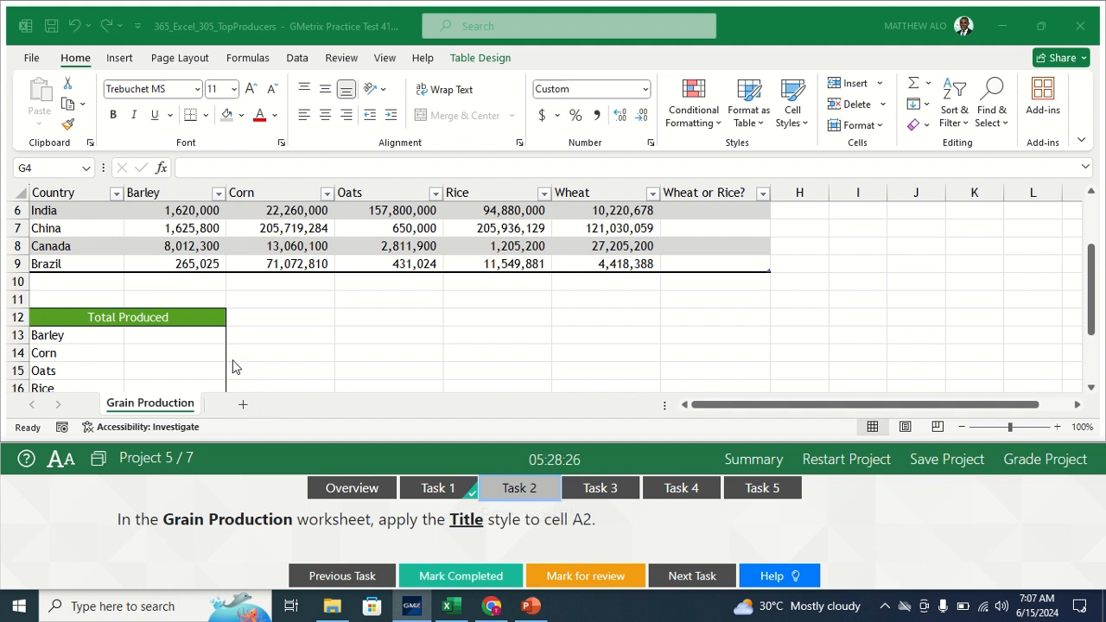
pyautogui.click(134, 410)
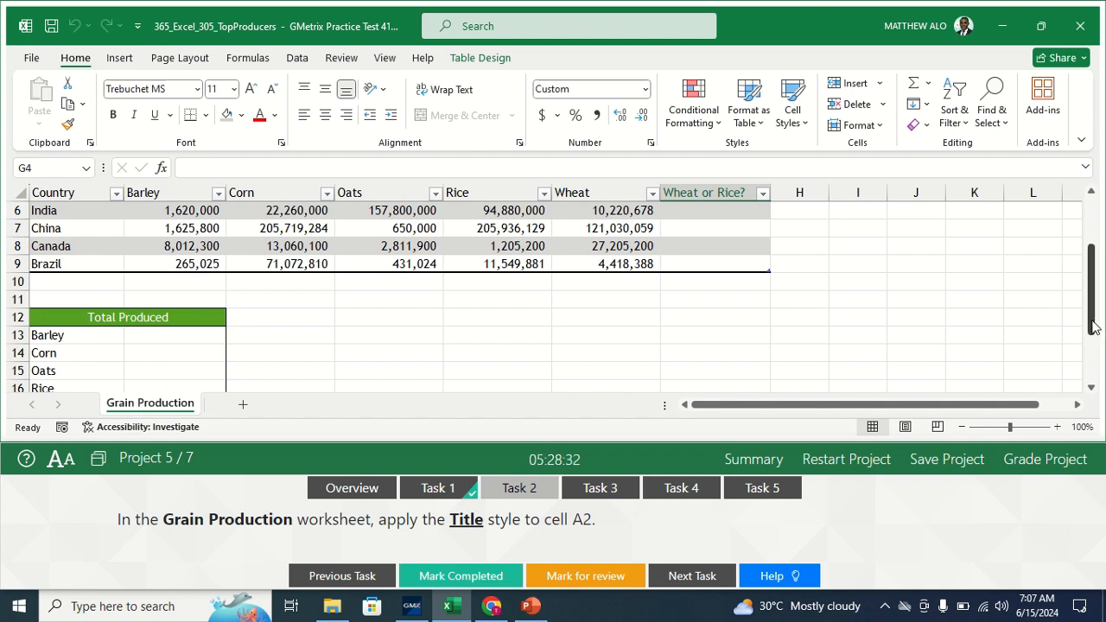
pyautogui.moveTo(1092, 327); pyautogui.dragTo(1095, 268)
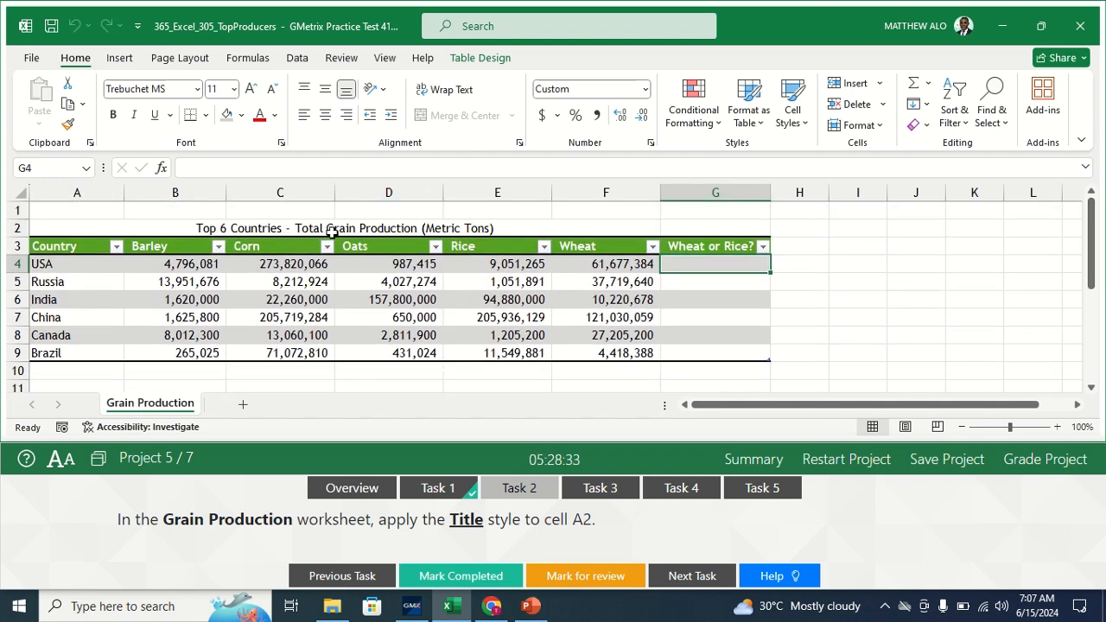
# - Apply the Title cell style to A2, mark it completed, and open Task 3
pyautogui.click(57, 230)
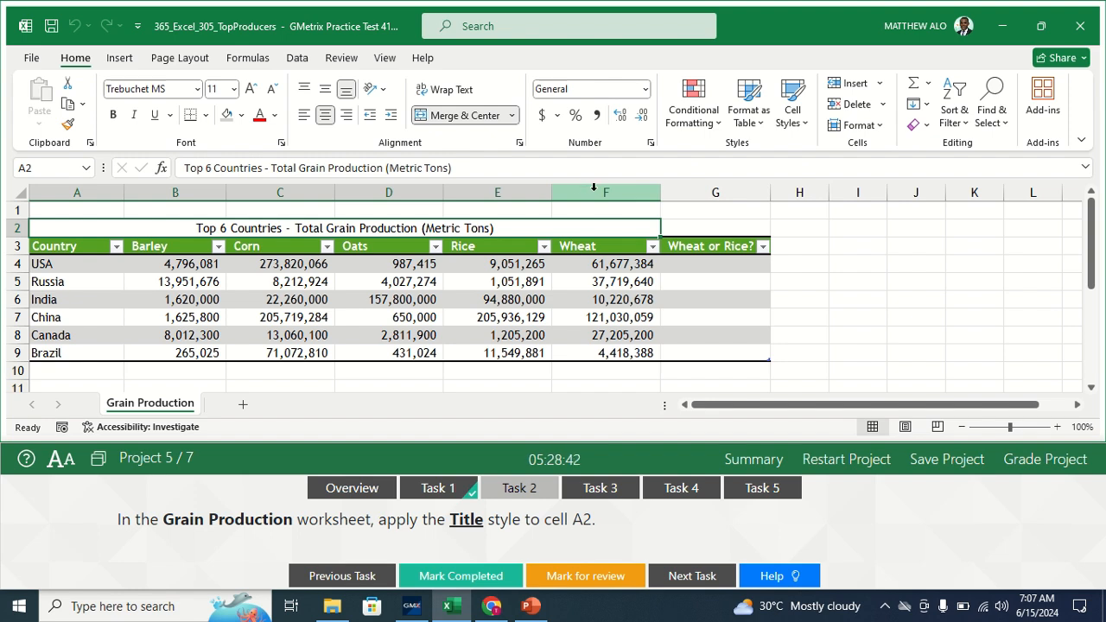
pyautogui.click(801, 124)
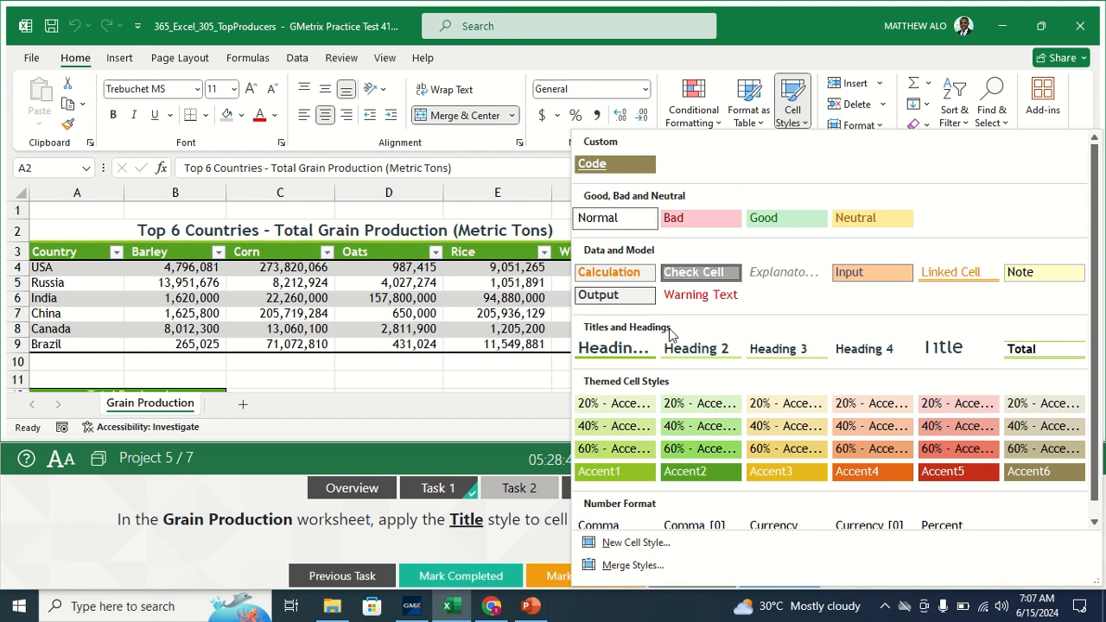
pyautogui.click(940, 349)
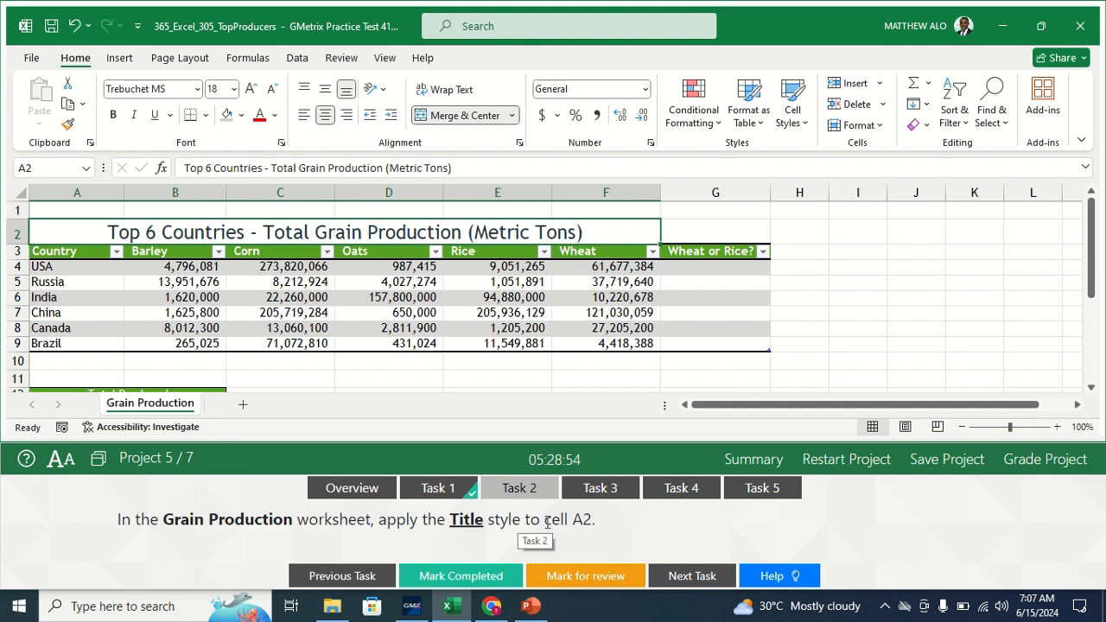
pyautogui.click(484, 577)
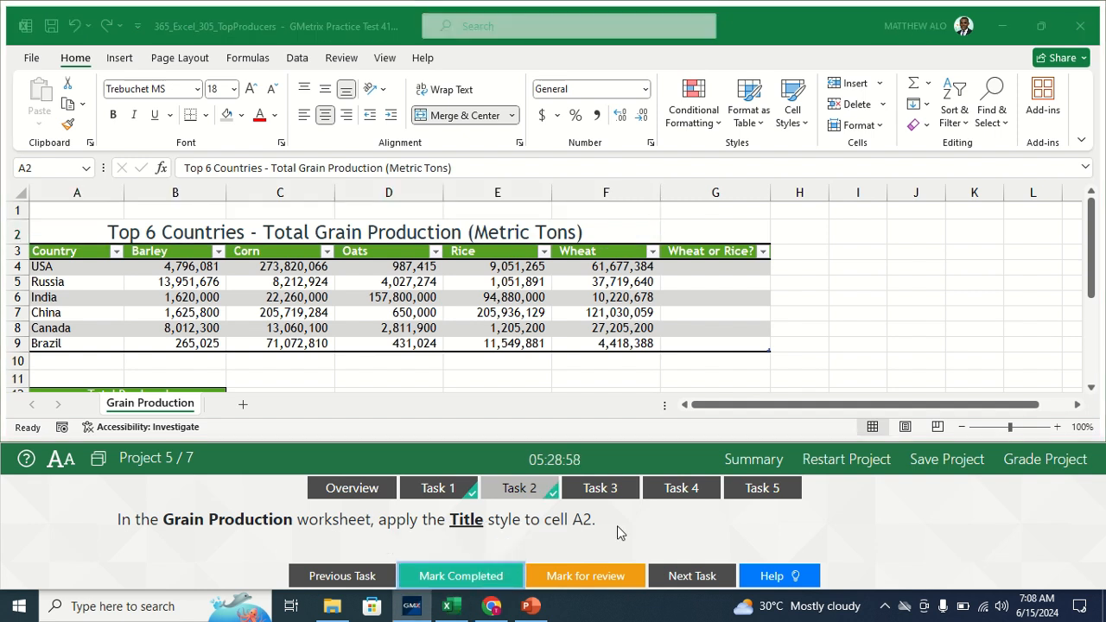
pyautogui.click(616, 493)
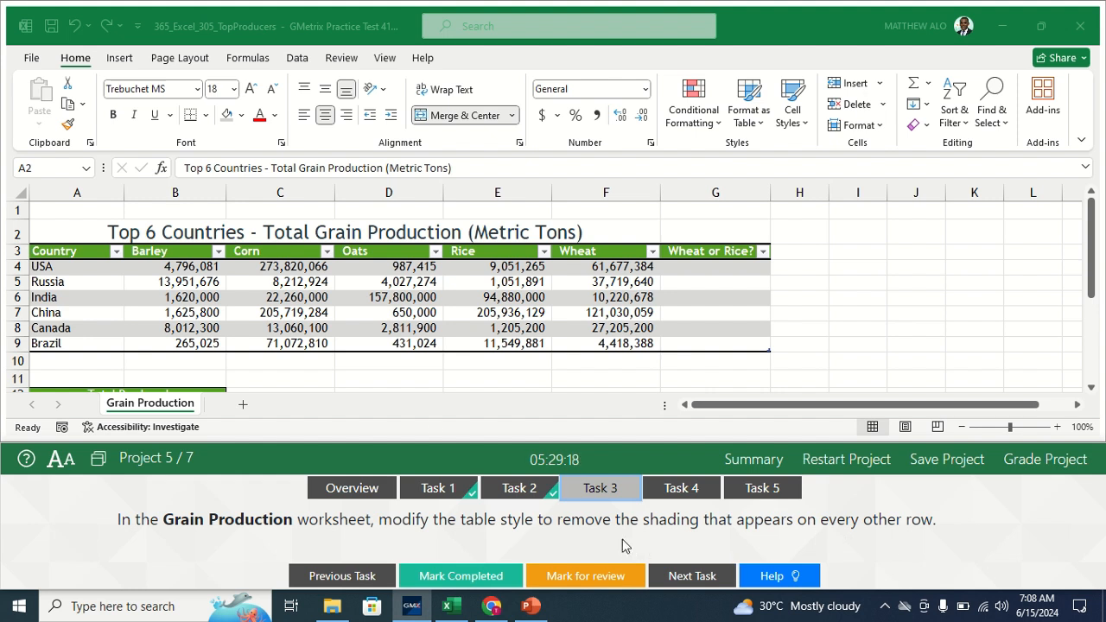
# - Uncheck Banded Rows for the grain table in Table Design and mark the task completed
pyautogui.click(345, 281)
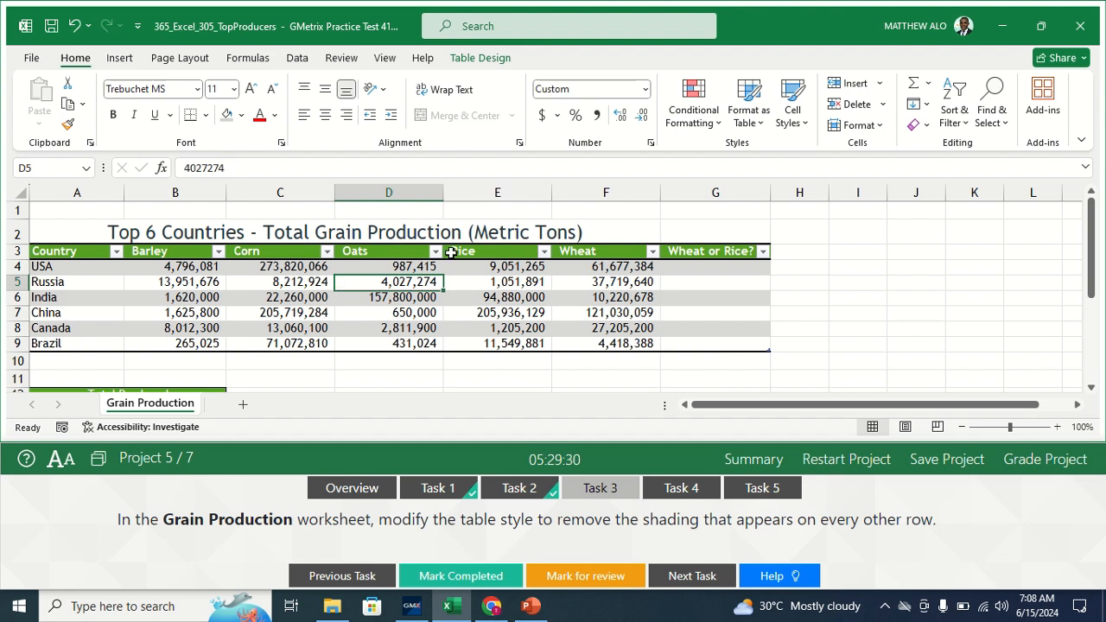
pyautogui.click(465, 58)
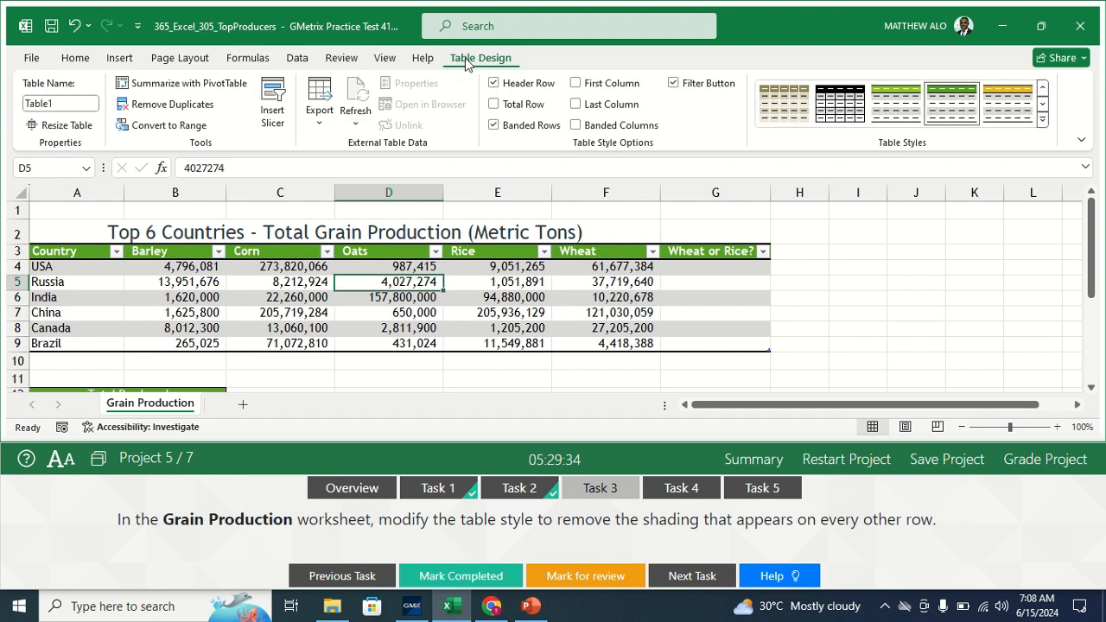
pyautogui.click(495, 127)
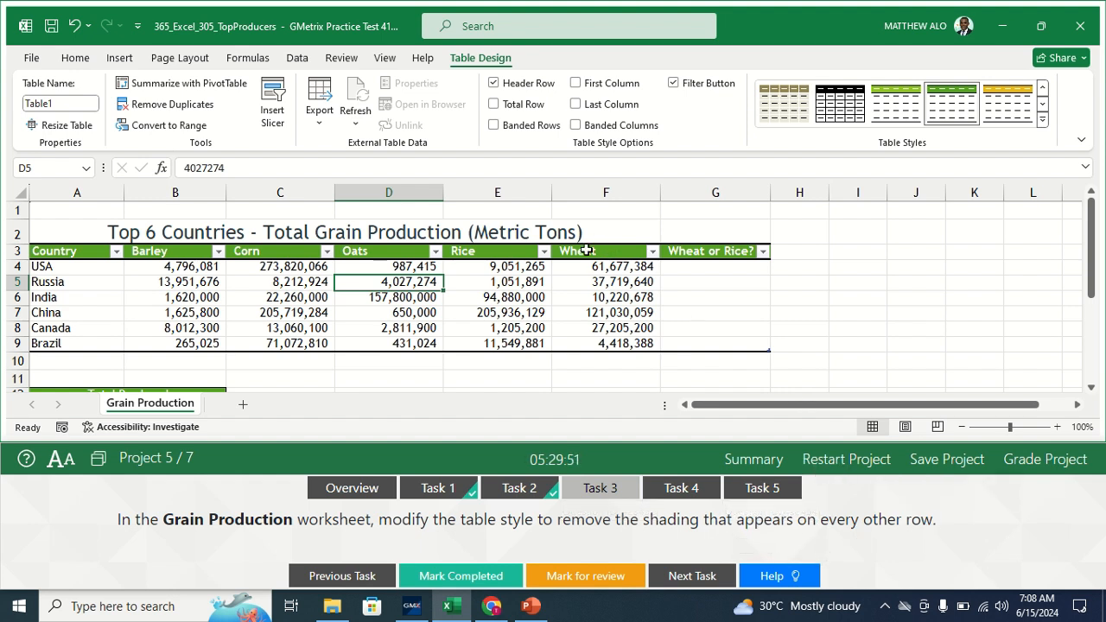
pyautogui.click(439, 574)
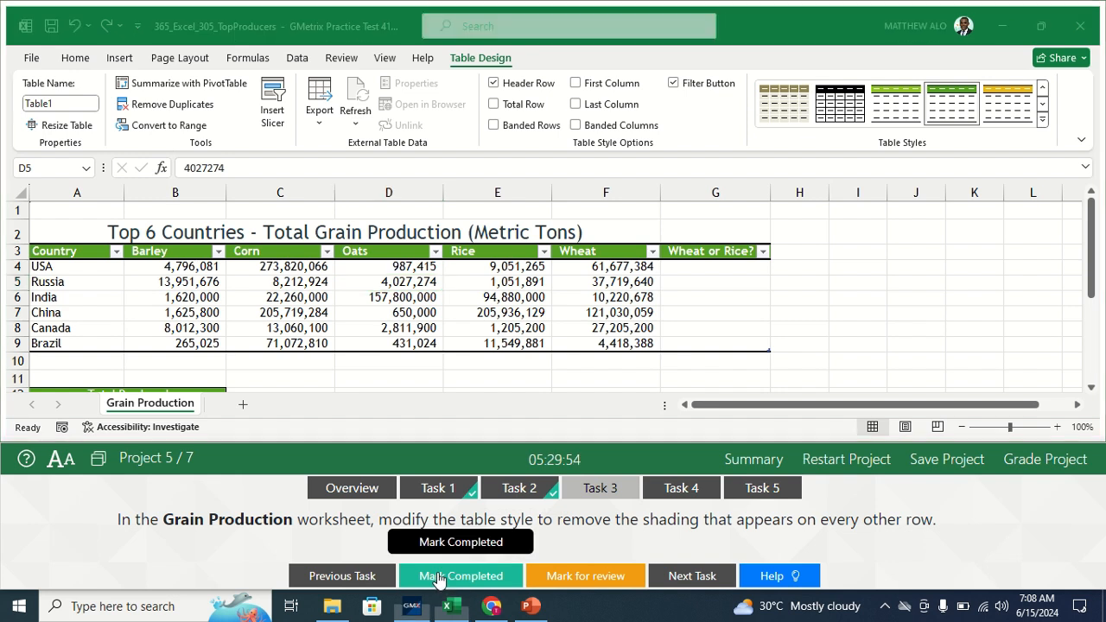
# - Open Task 4 and begin the formula =IF( in cell G4 of the Wheat or Rice? column
pyautogui.click(679, 489)
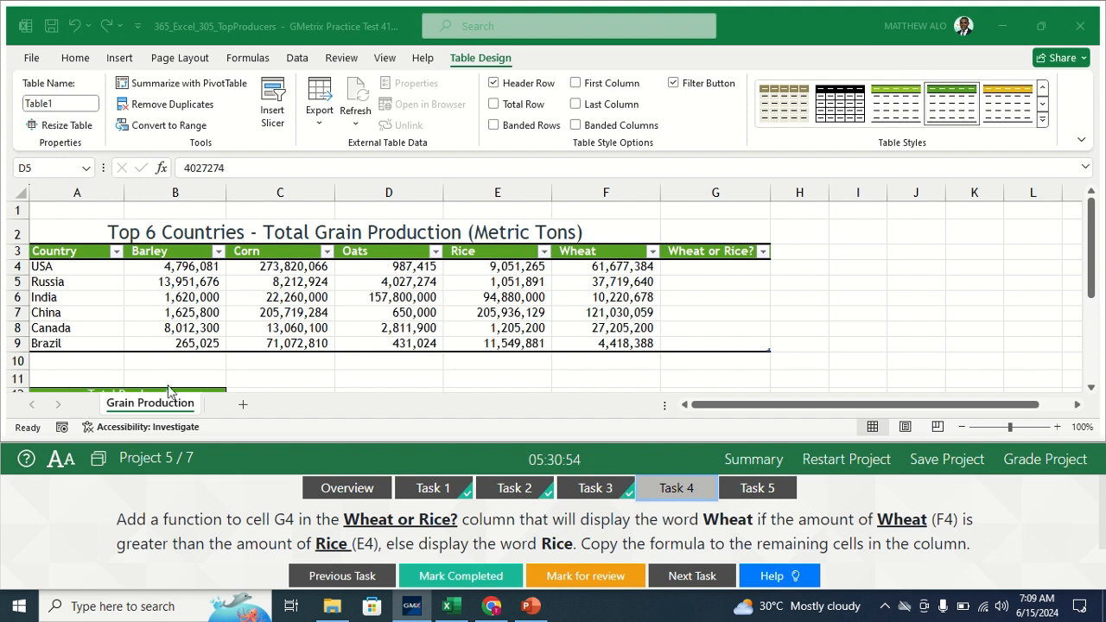
pyautogui.click(157, 412)
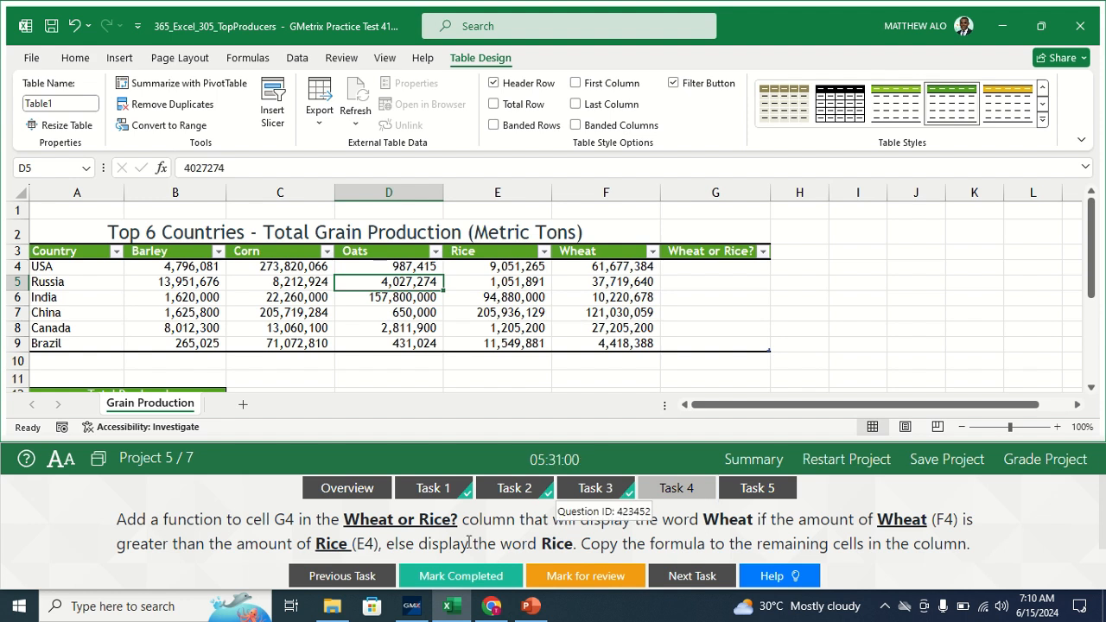
pyautogui.click(715, 269)
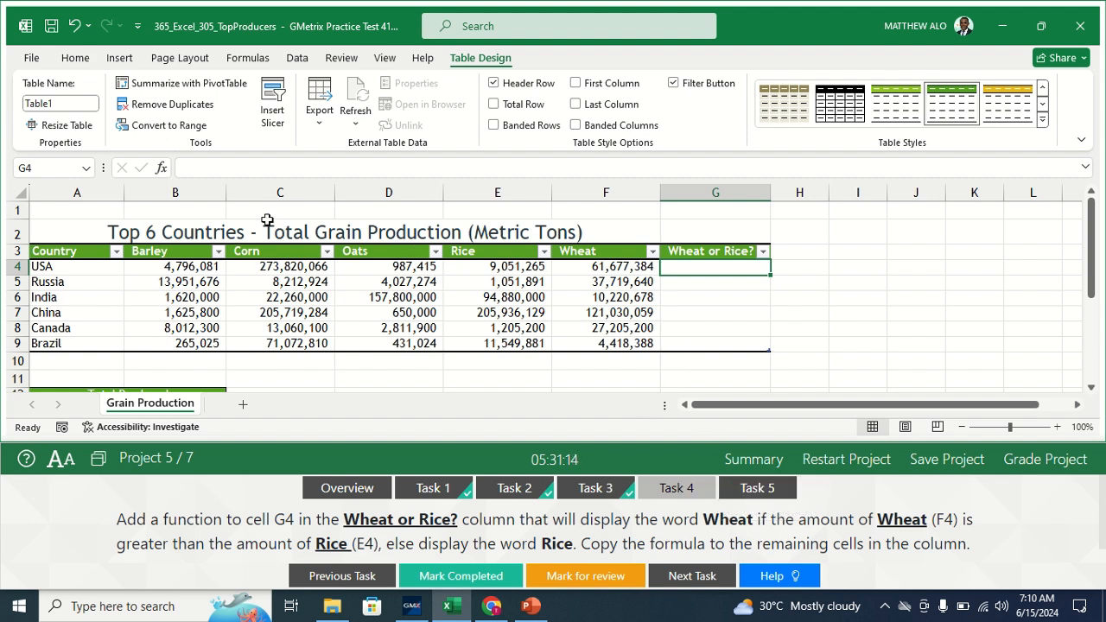
pyautogui.click(194, 170)
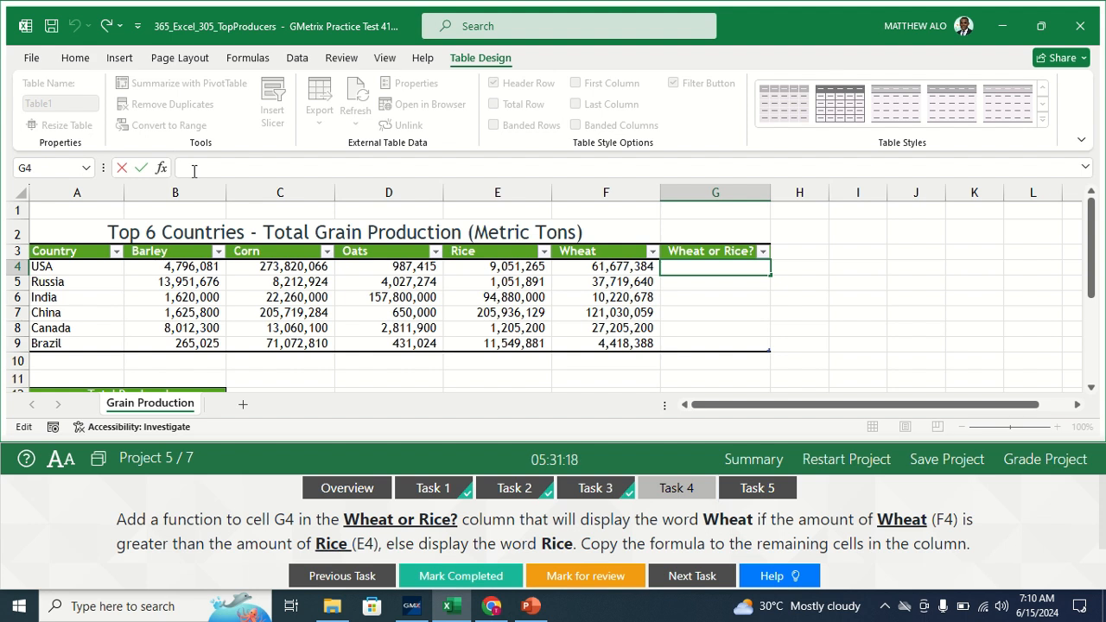
pyautogui.write('=IF')
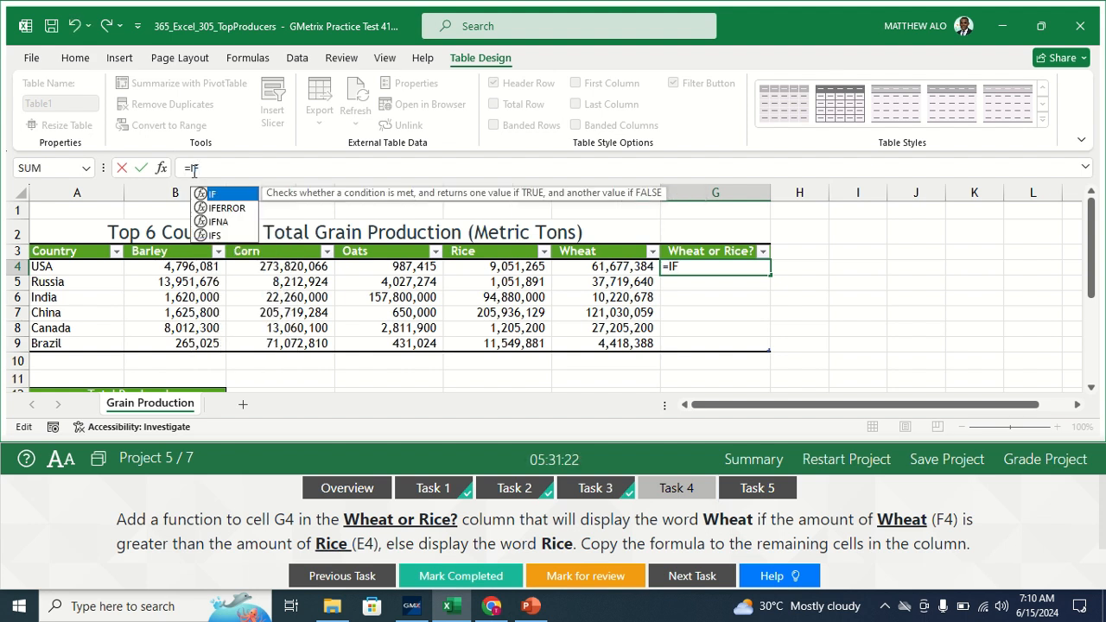
pyautogui.write('(')
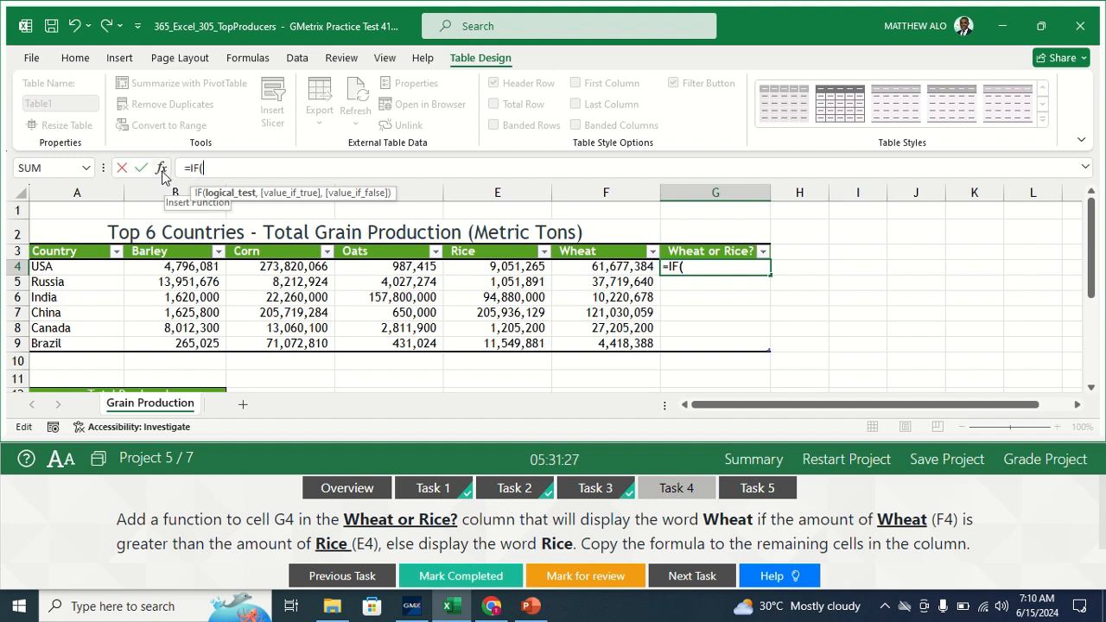
# - Open the IF Function Arguments and set the logical test to F4>E4
pyautogui.click(161, 168)
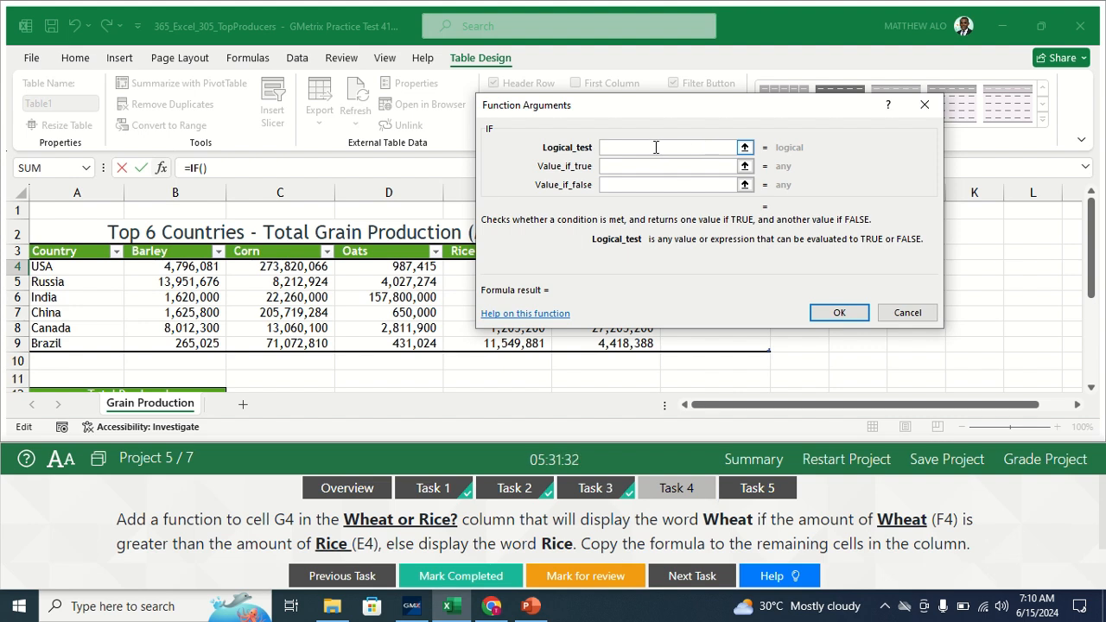
pyautogui.moveTo(608, 111); pyautogui.dragTo(824, 132)
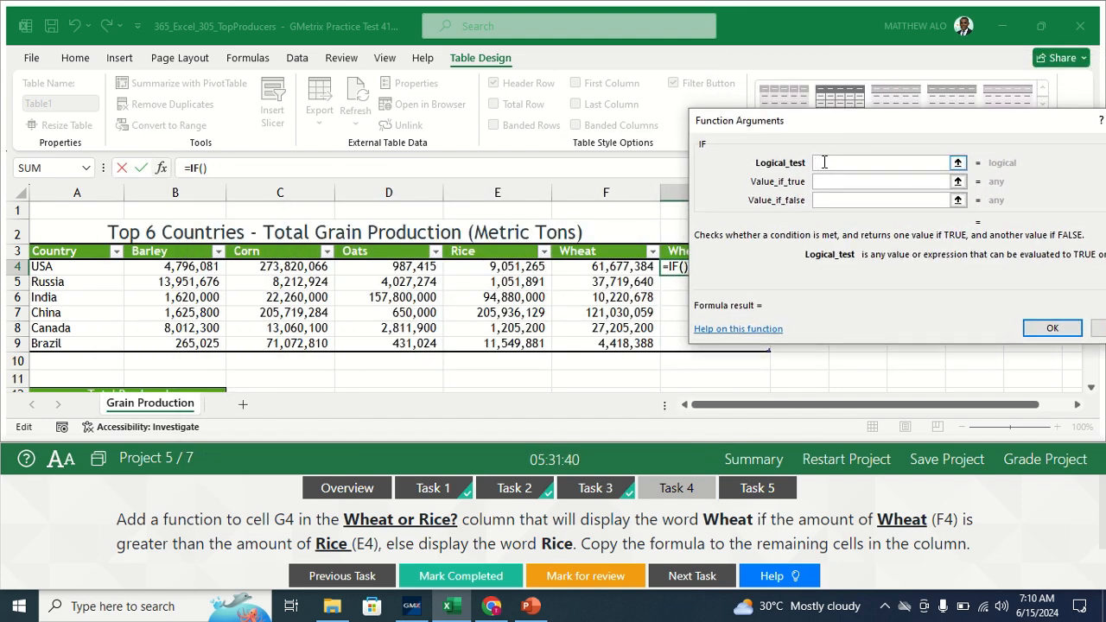
pyautogui.write('F4')
pyautogui.click(825, 181)
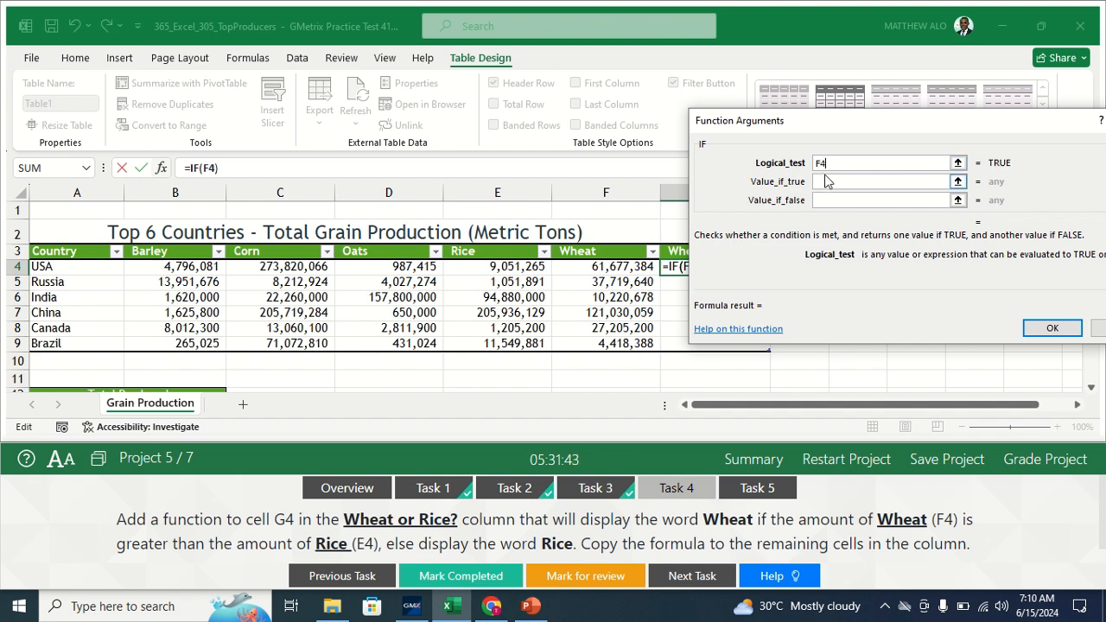
pyautogui.write('>E4')
# - Set the true value to "Wheat" and the false value to "Rice", then confirm the formula
pyautogui.click(836, 181)
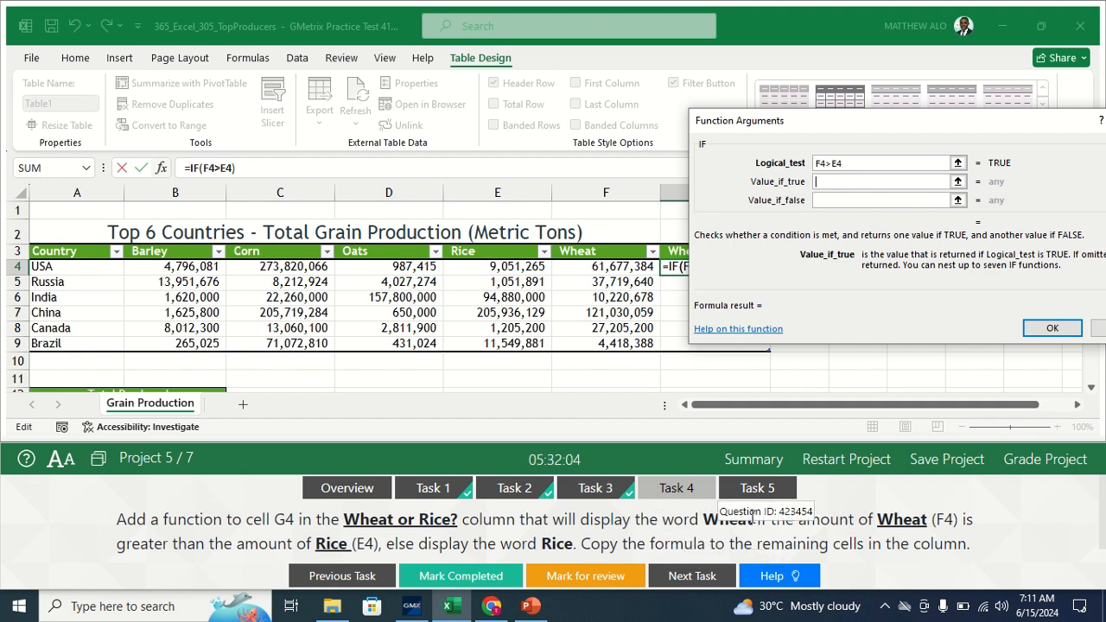
pyautogui.write('Wheat')
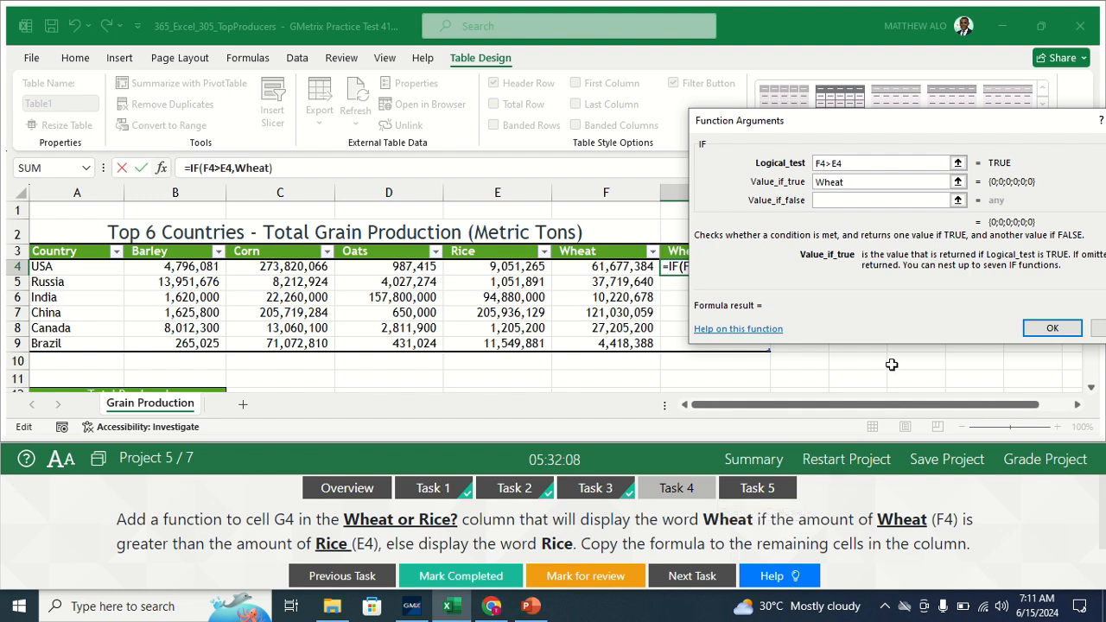
pyautogui.click(838, 202)
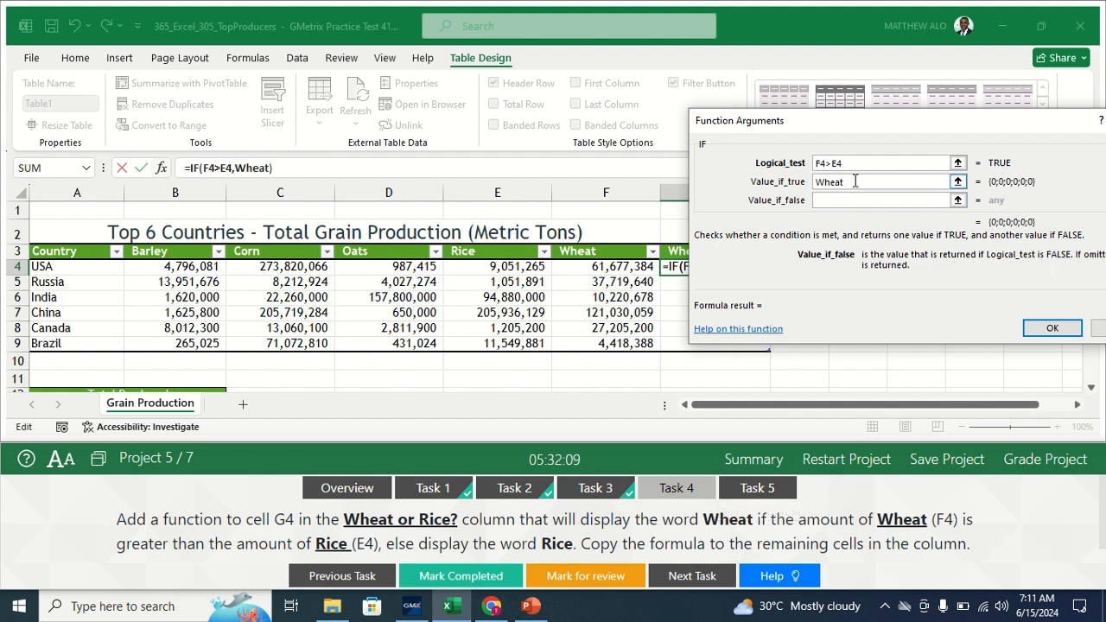
pyautogui.click(817, 182)
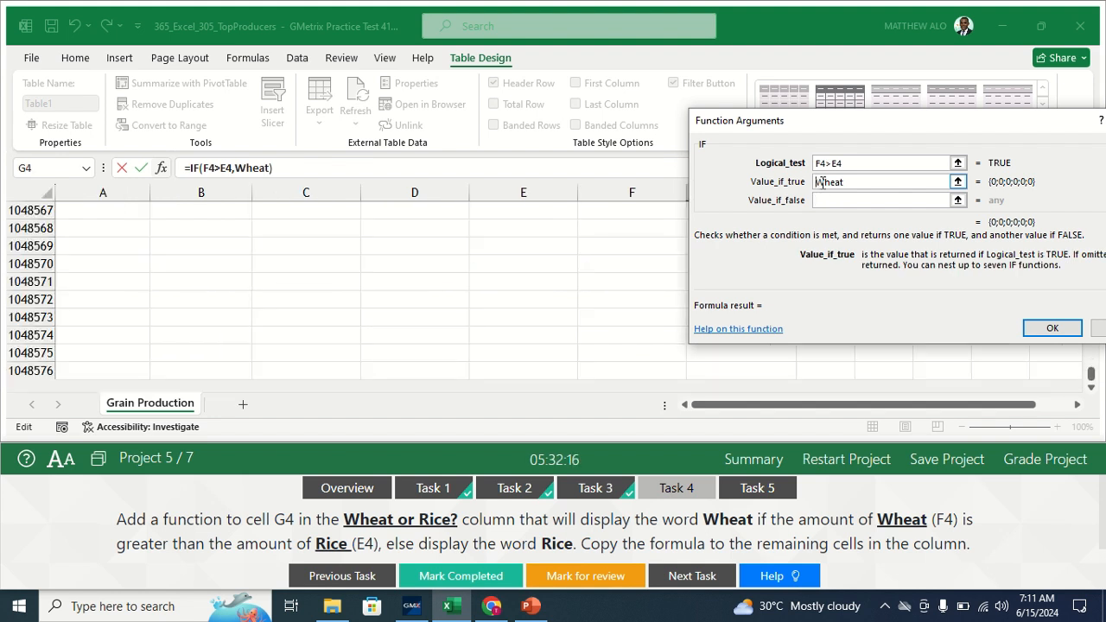
pyautogui.write('"')
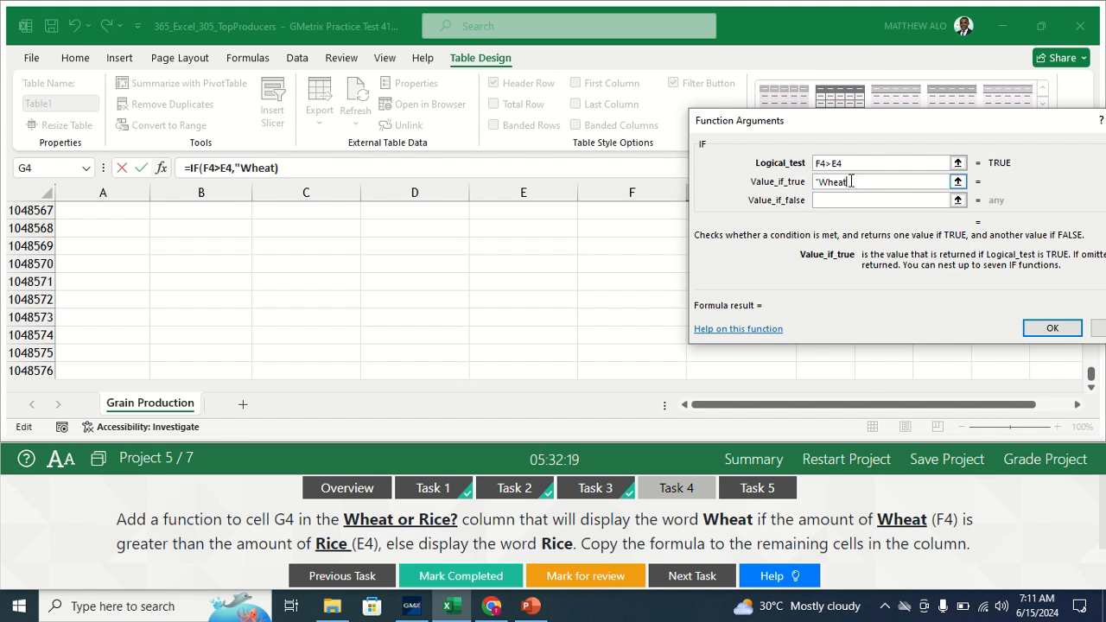
pyautogui.write('"')
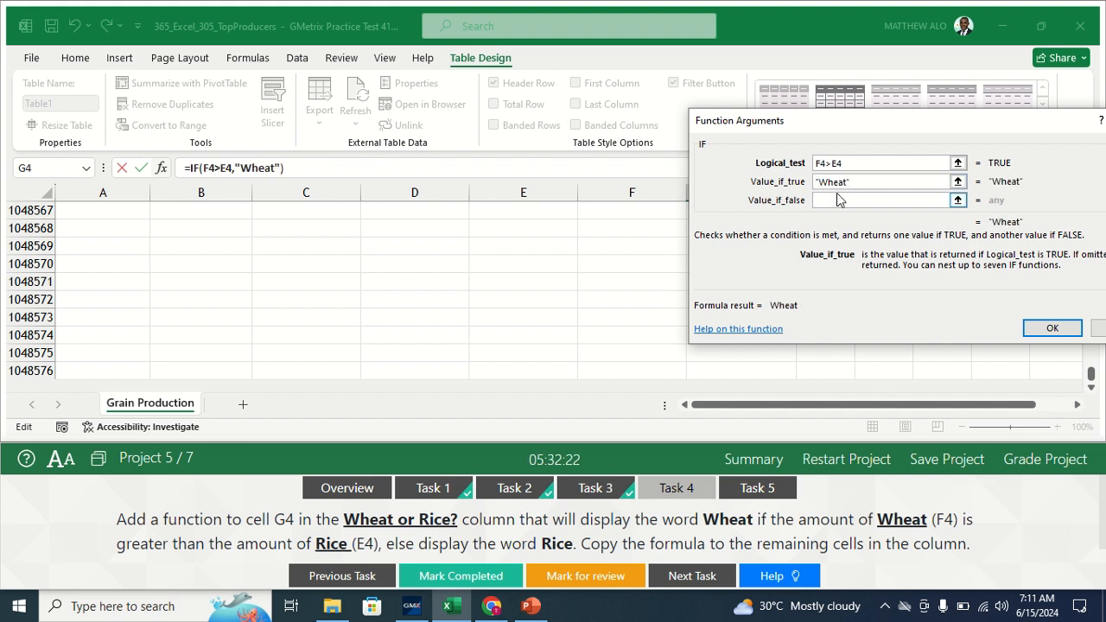
pyautogui.click(833, 198)
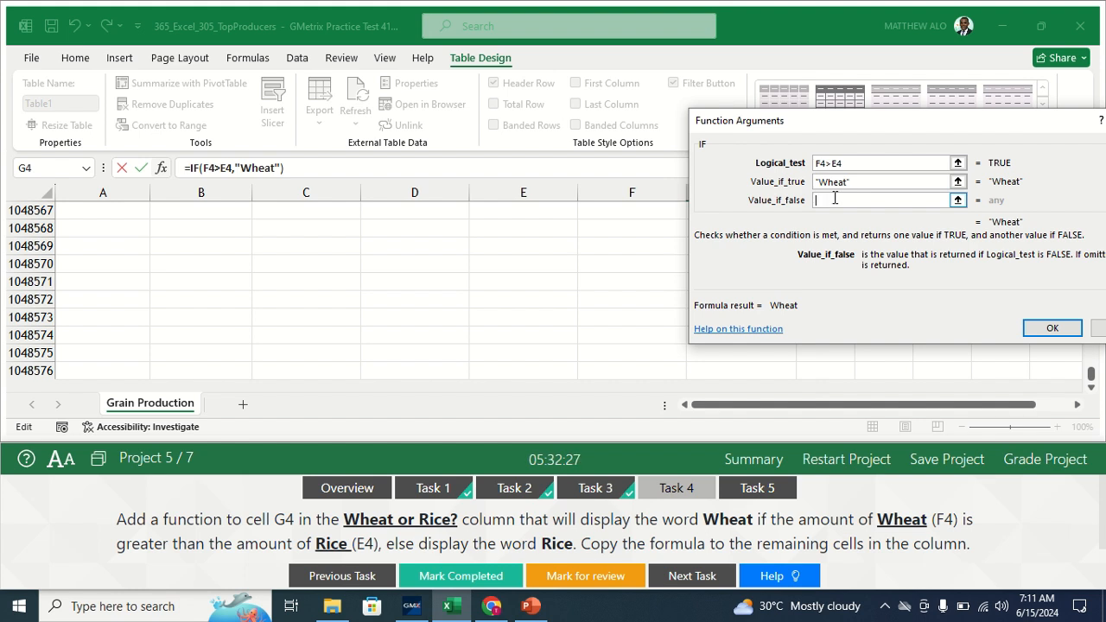
pyautogui.write('Rice')
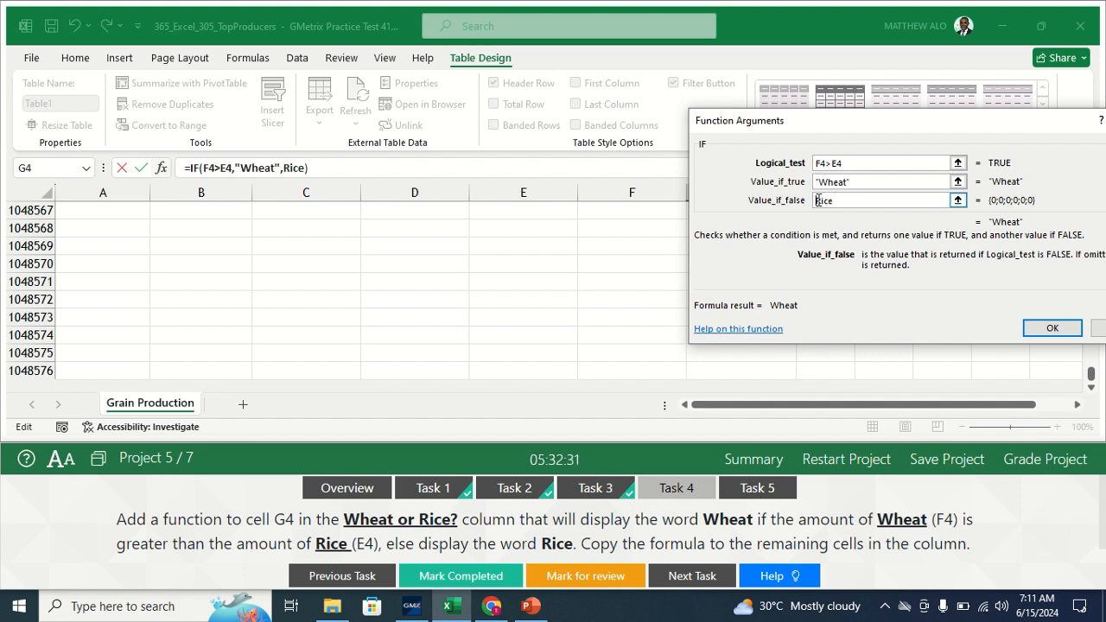
pyautogui.click(817, 200)
pyautogui.write('"')
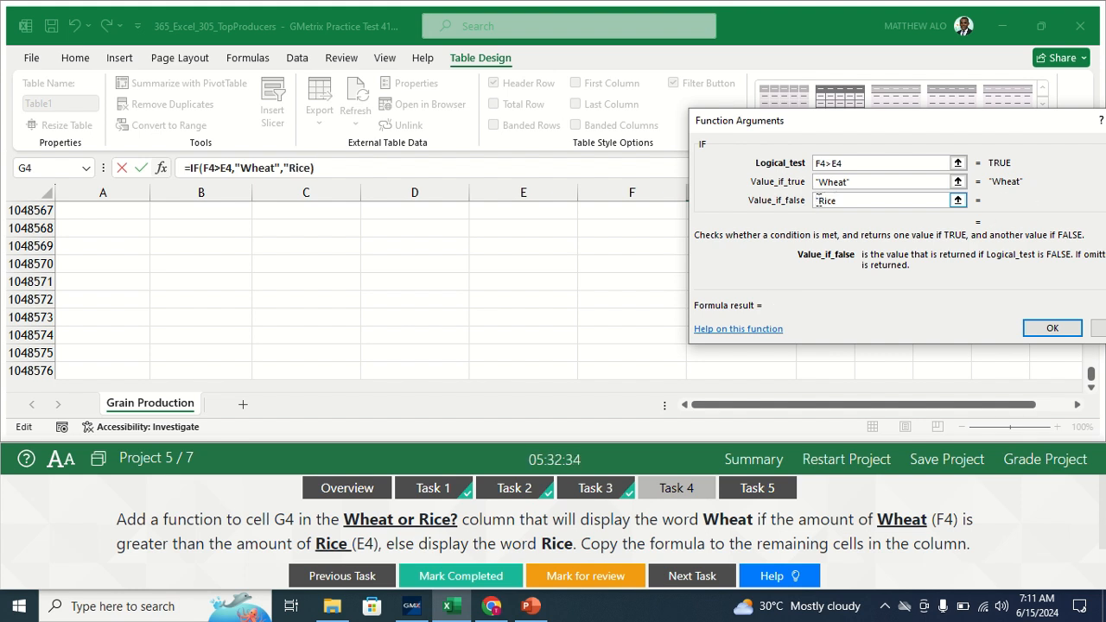
pyautogui.click(839, 201)
pyautogui.write('"')
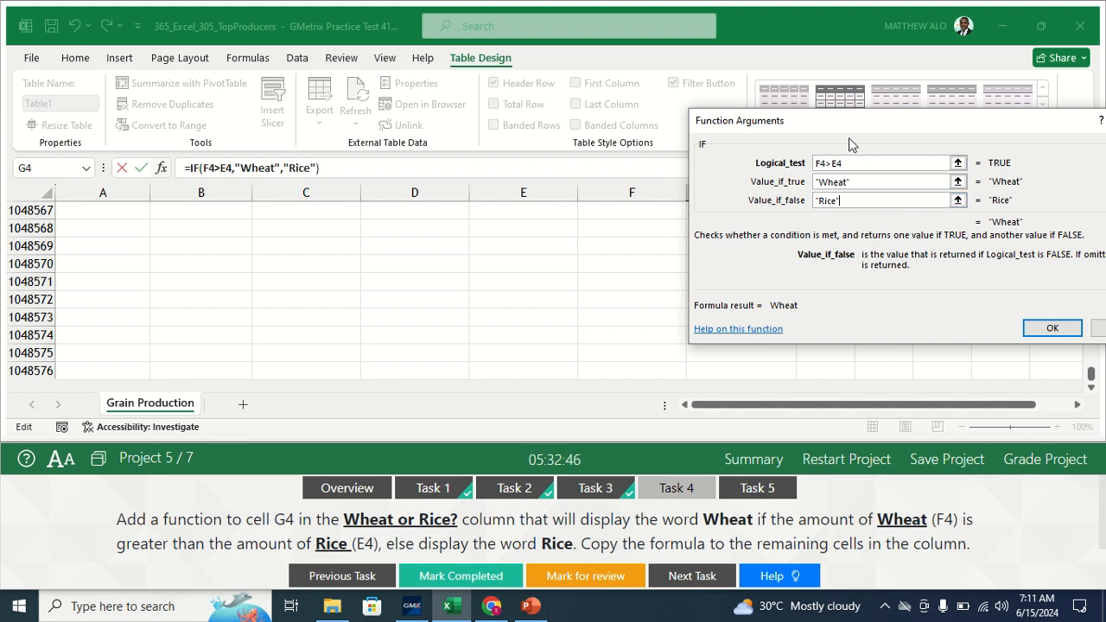
pyautogui.click(1051, 332)
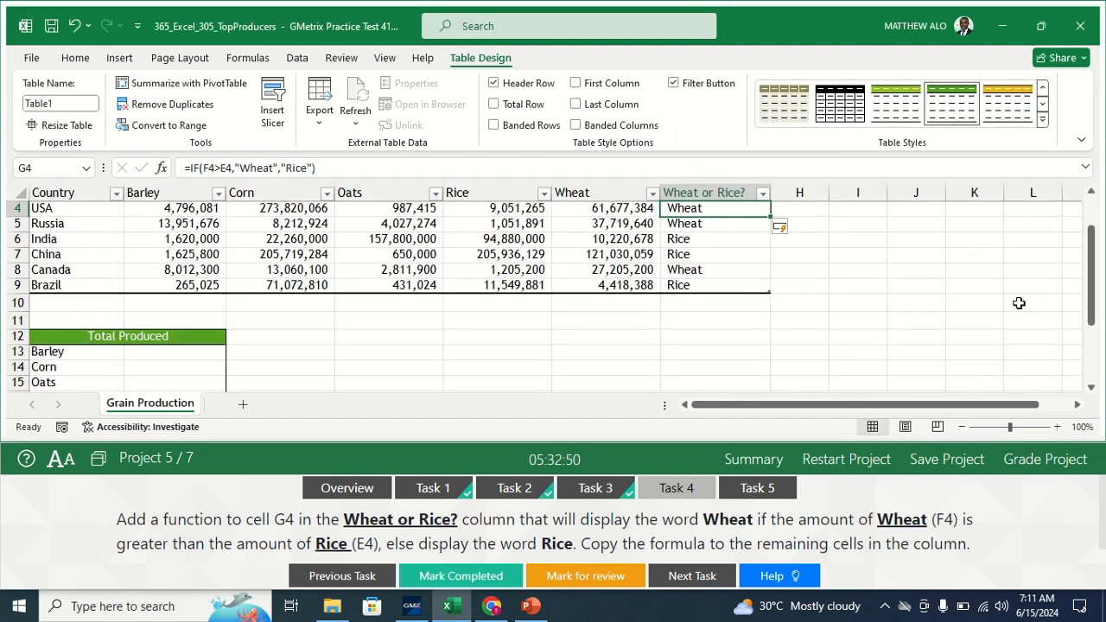
# - Mark the Wheat or Rice task completed and open Task 5 on the Barley total in B13
pyautogui.moveTo(1094, 281); pyautogui.dragTo(1093, 270)
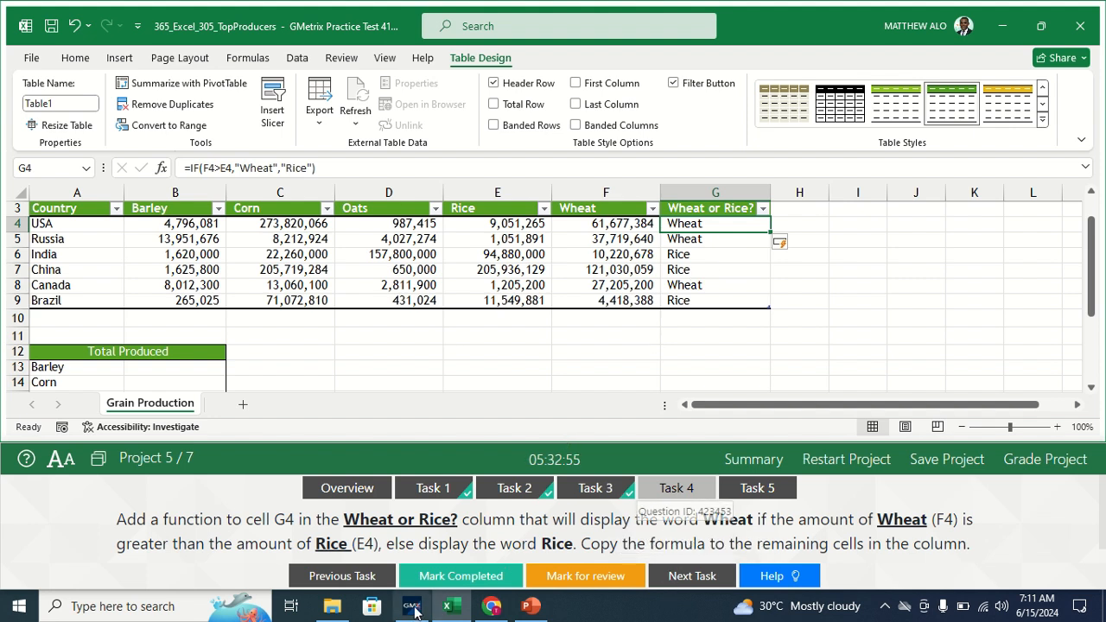
pyautogui.click(450, 581)
pyautogui.click(450, 584)
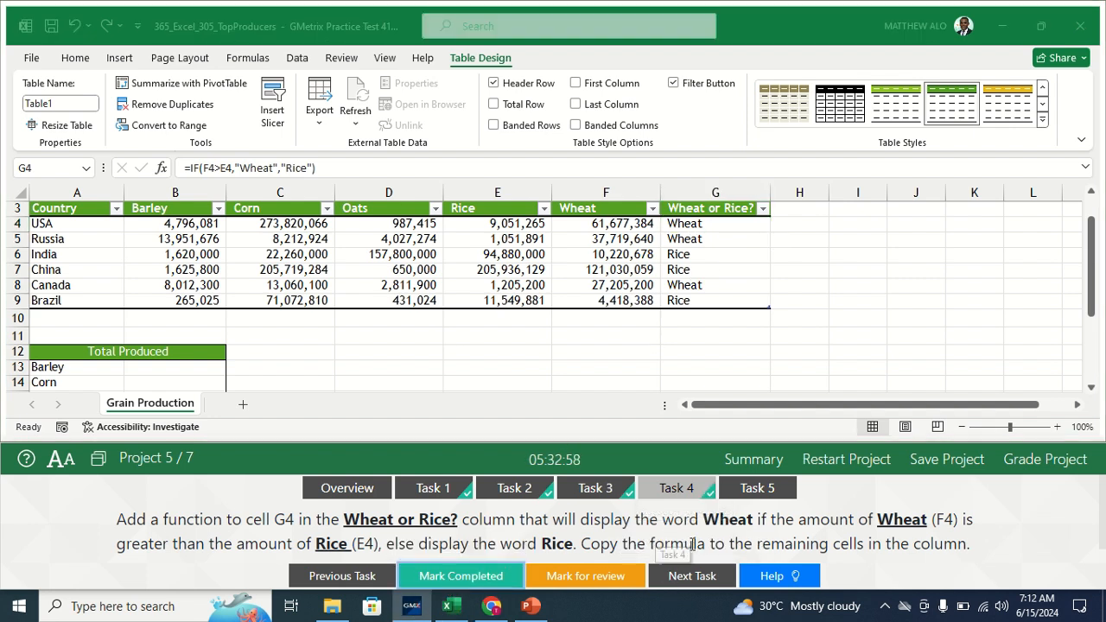
pyautogui.click(761, 489)
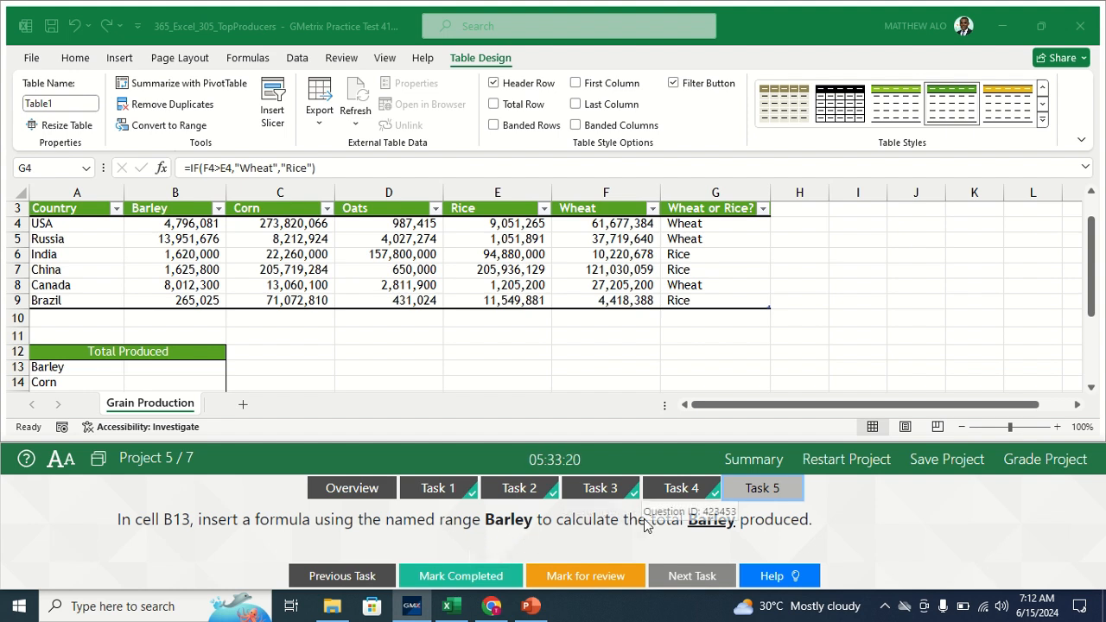
# - Enter =SUM(Barley) in B13 to show 30,270,882, then mark the task completed
pyautogui.click(152, 366)
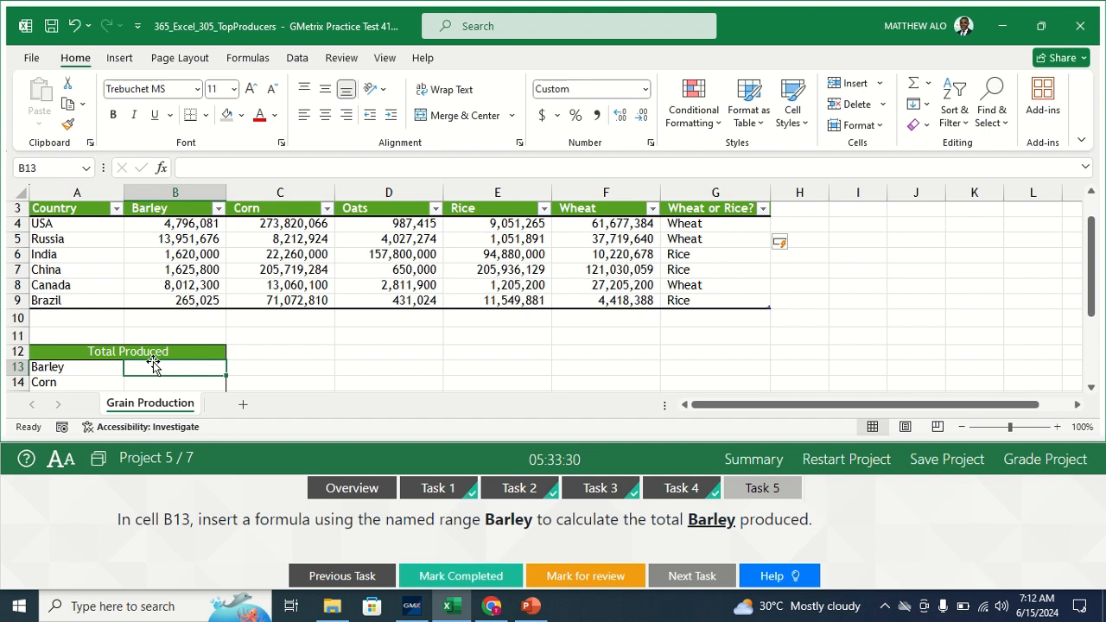
pyautogui.write('=su')
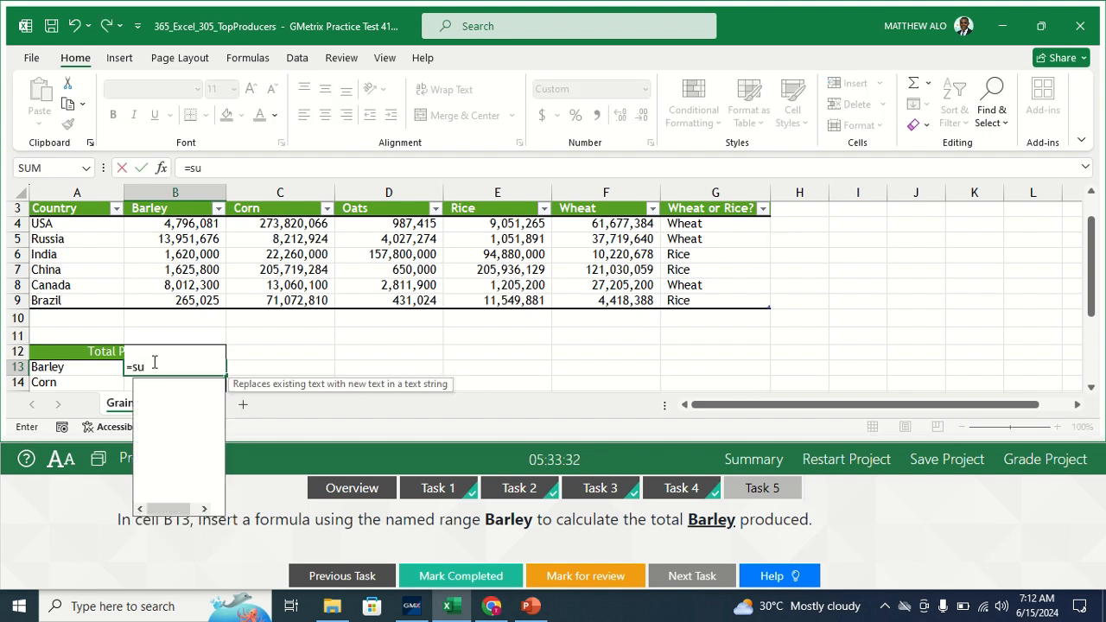
pyautogui.write('m(')
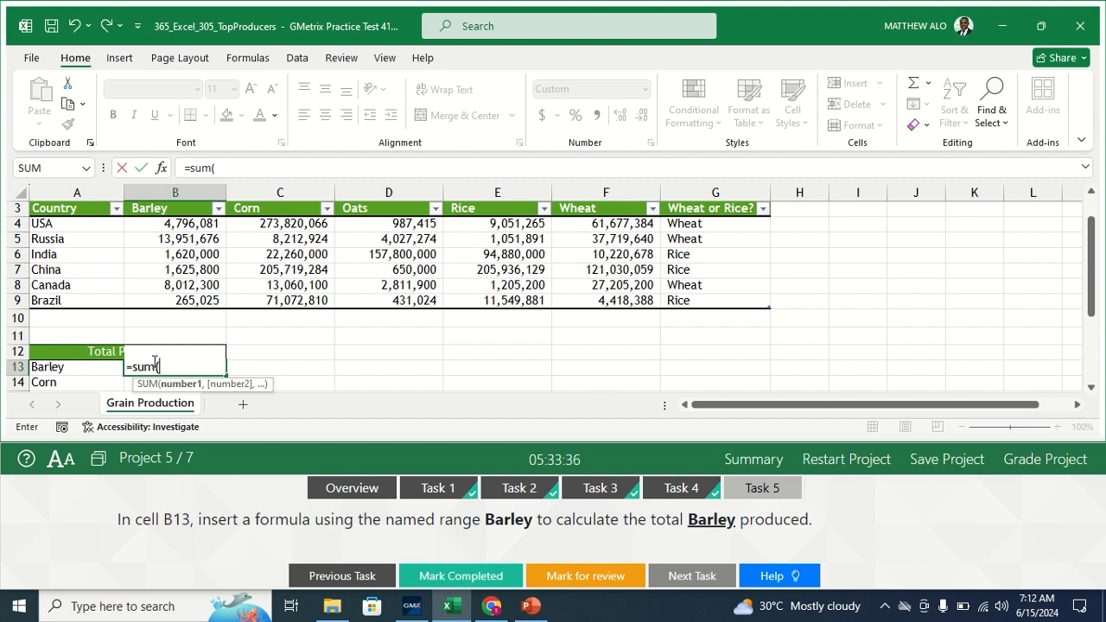
pyautogui.write('Ba')
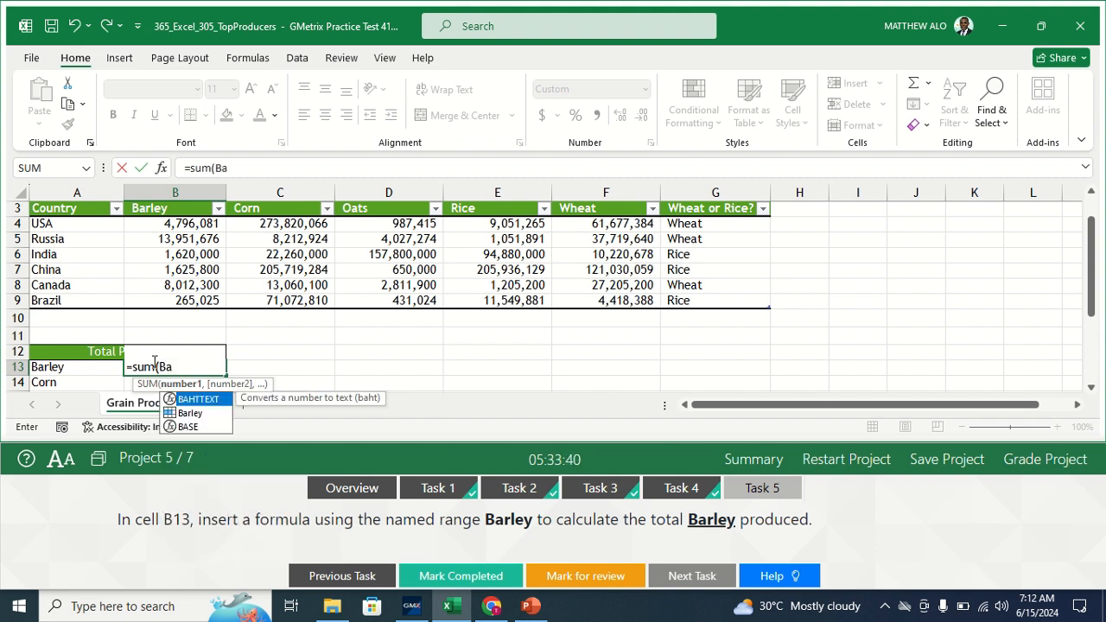
pyautogui.click(195, 413)
pyautogui.doubleClick(194, 414)
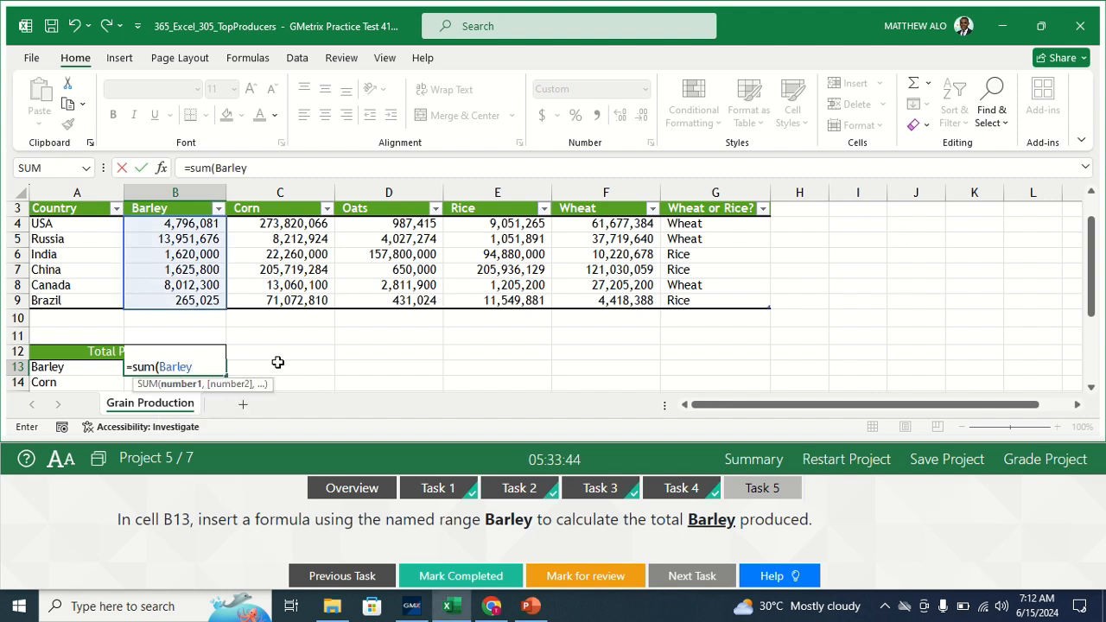
pyautogui.write(')')
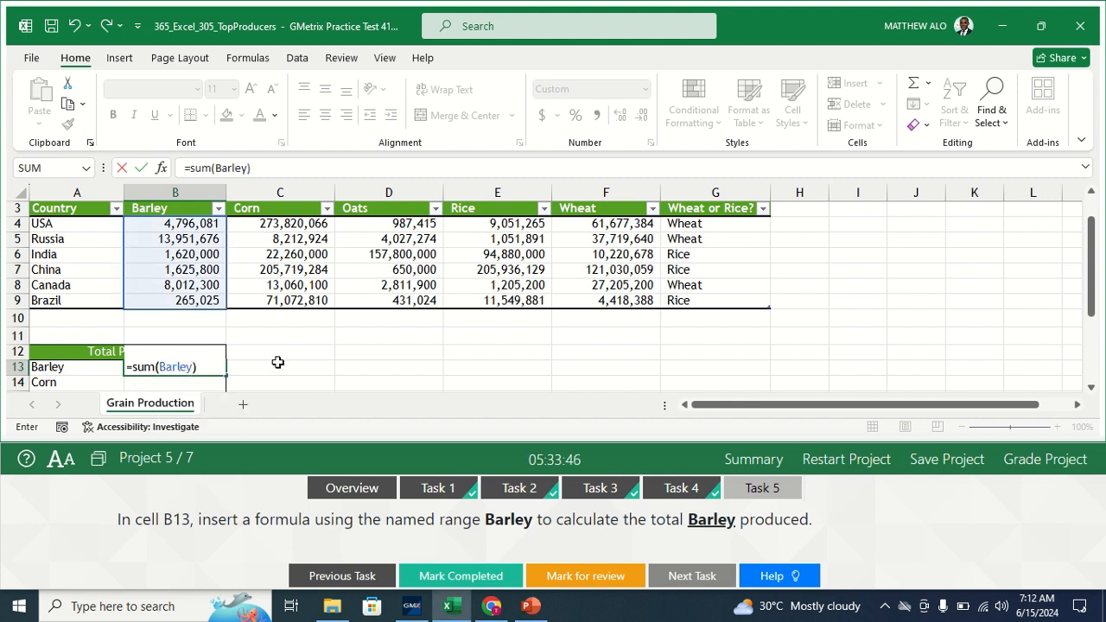
pyautogui.press('Return')
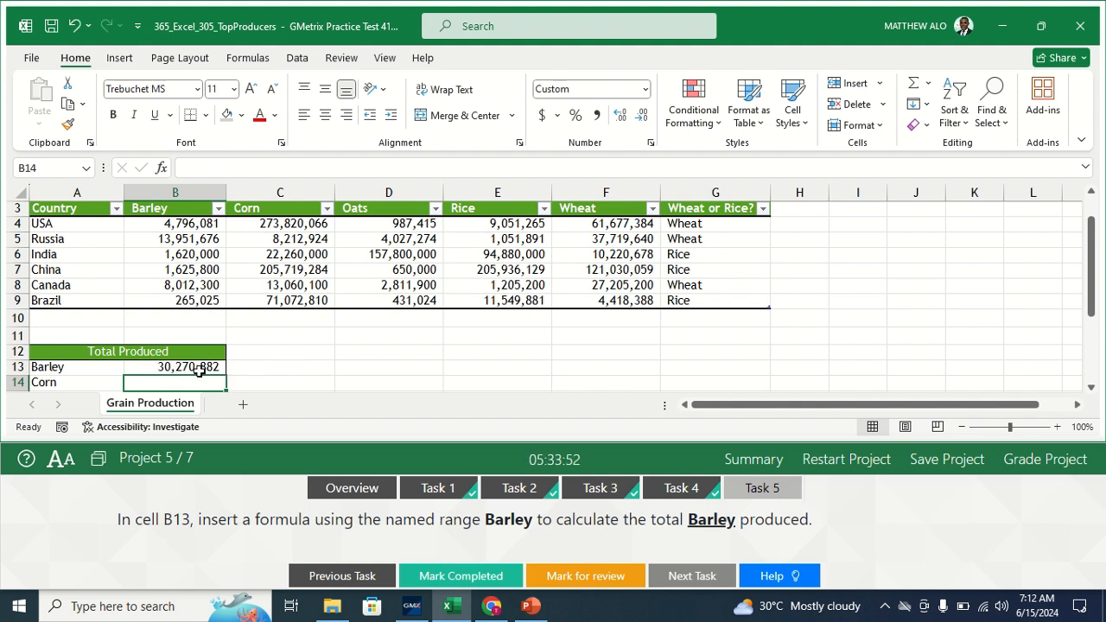
pyautogui.click(263, 371)
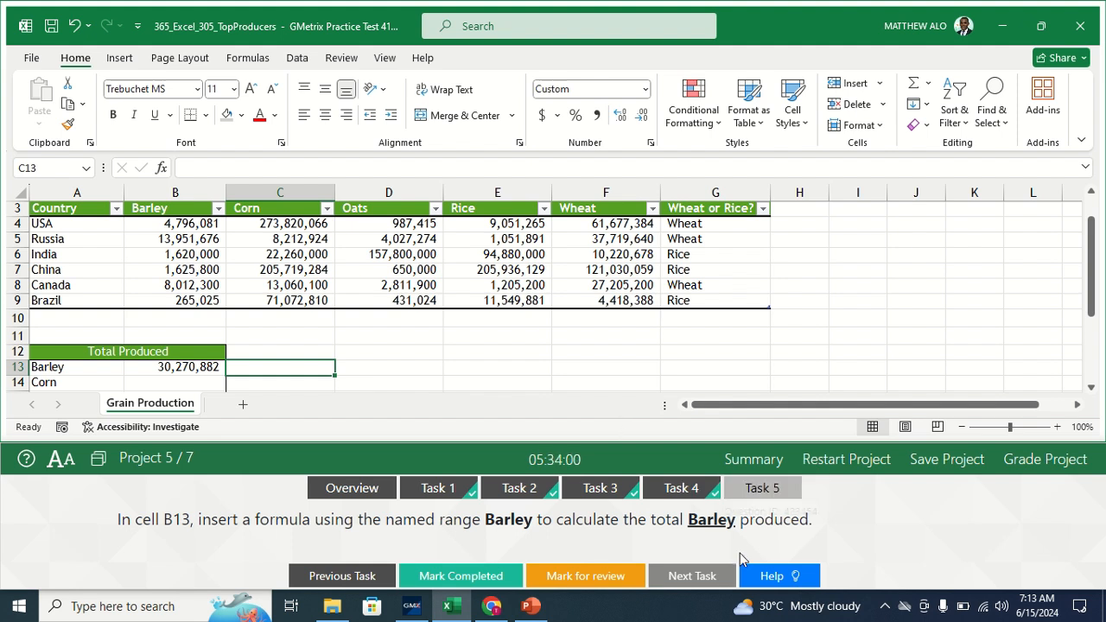
pyautogui.click(435, 577)
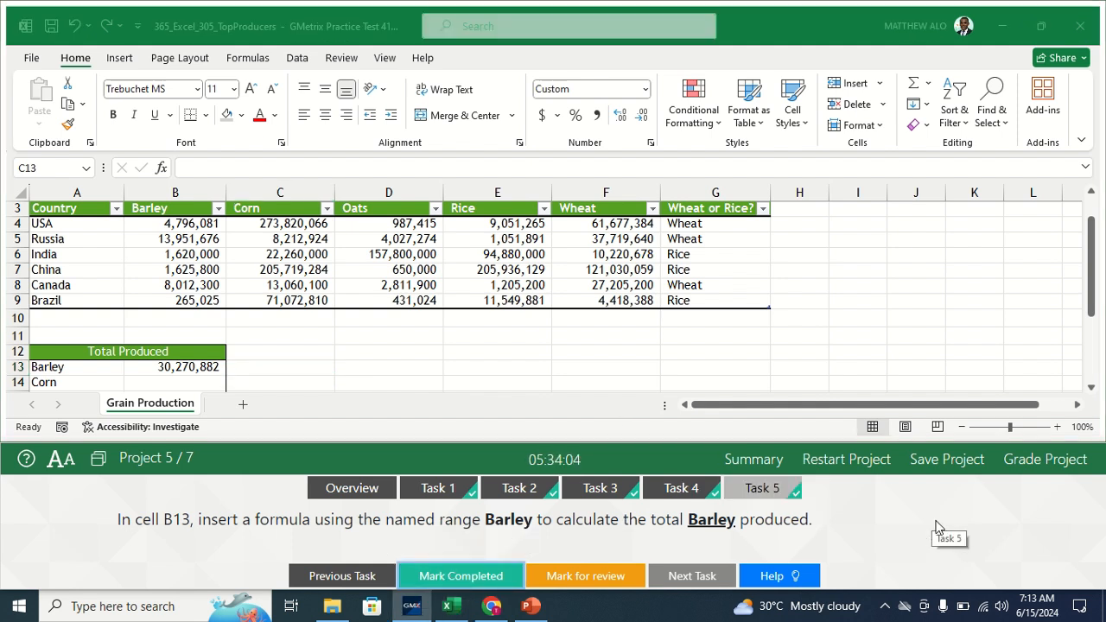
# - Advance to Project 6 and open the Food Trucks workbook's Food Inventory sheet, selecting a table cell
pyautogui.click(1013, 467)
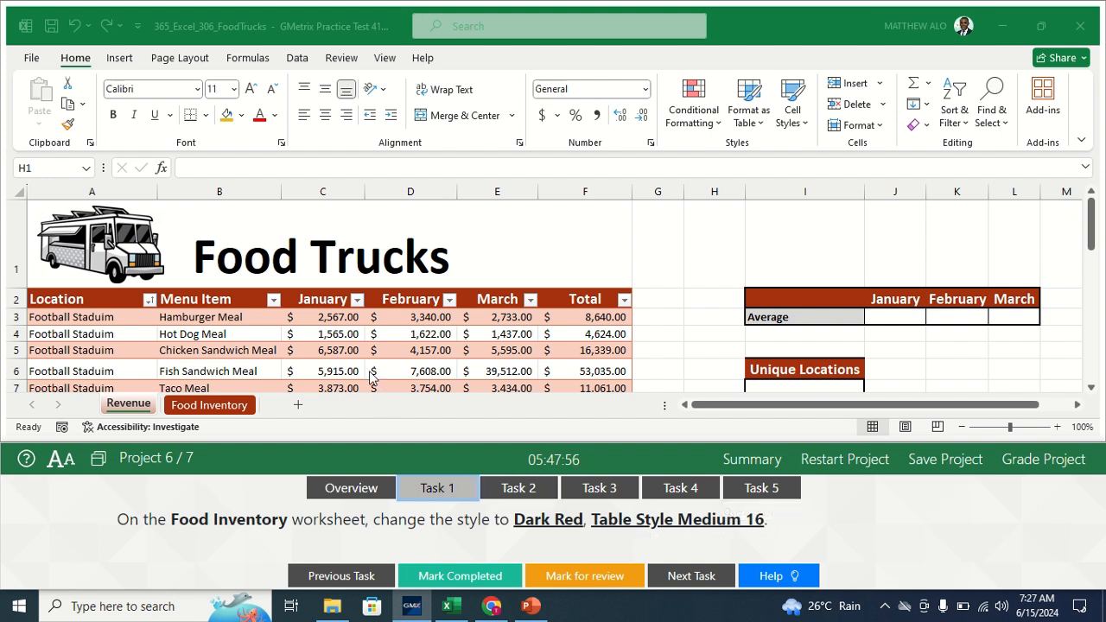
pyautogui.click(209, 406)
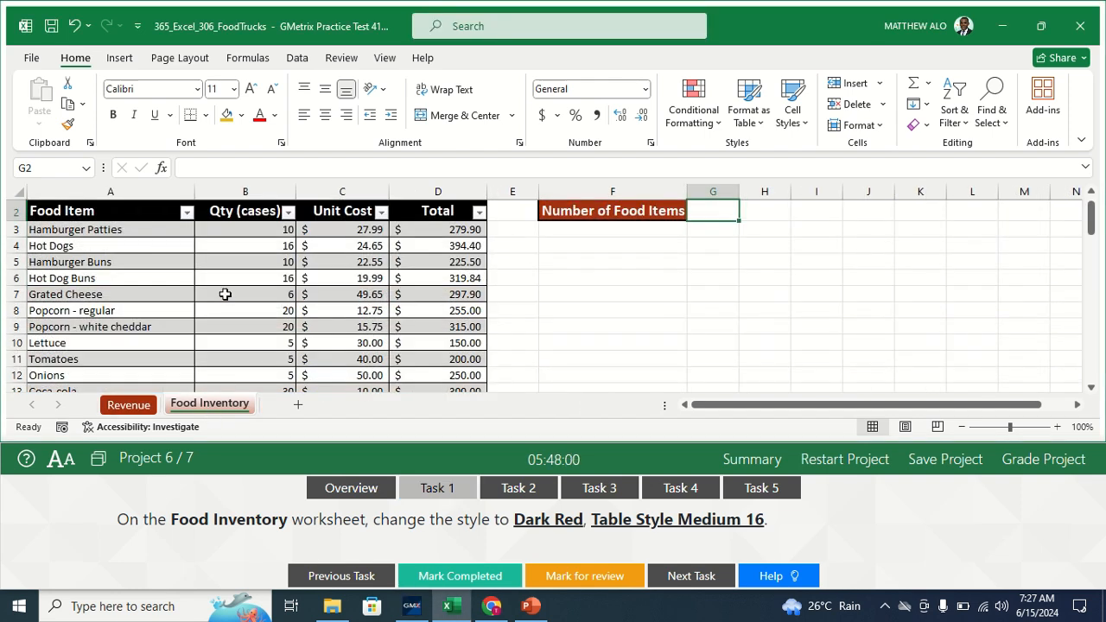
pyautogui.click(225, 295)
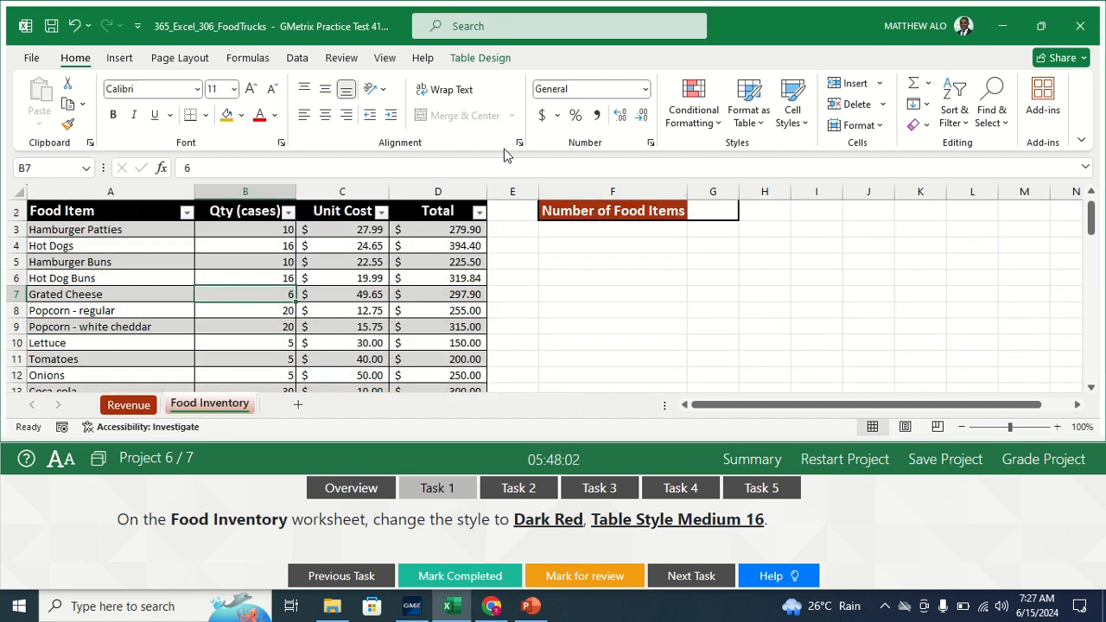
# - Apply Dark Red, Table Style Medium 16 to the Food Inventory table and mark Task 1 completed
pyautogui.click(475, 58)
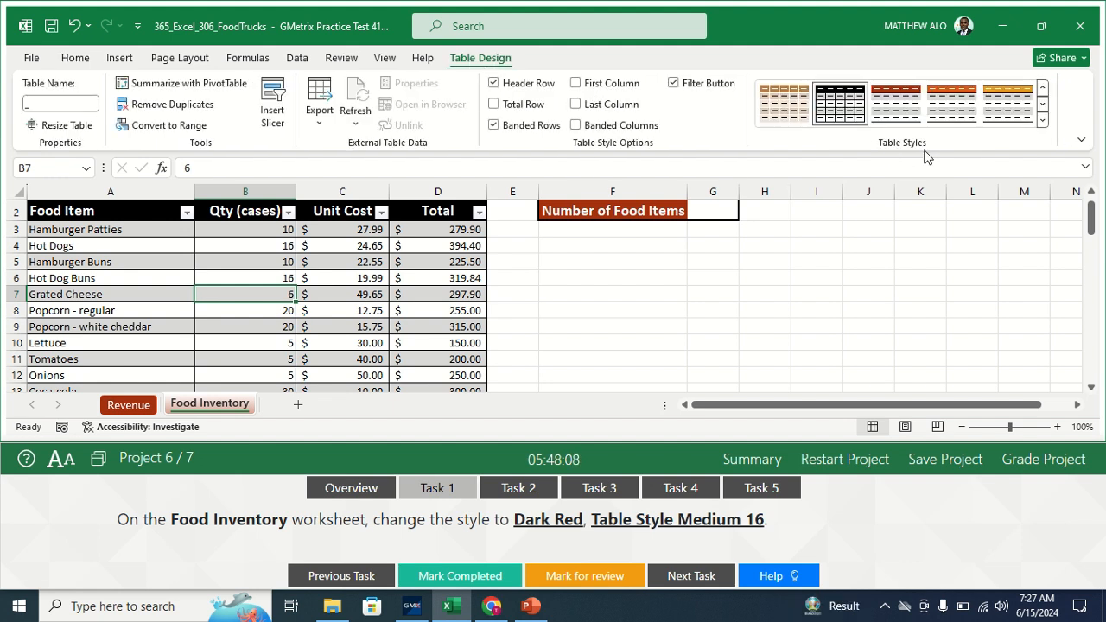
pyautogui.click(1044, 127)
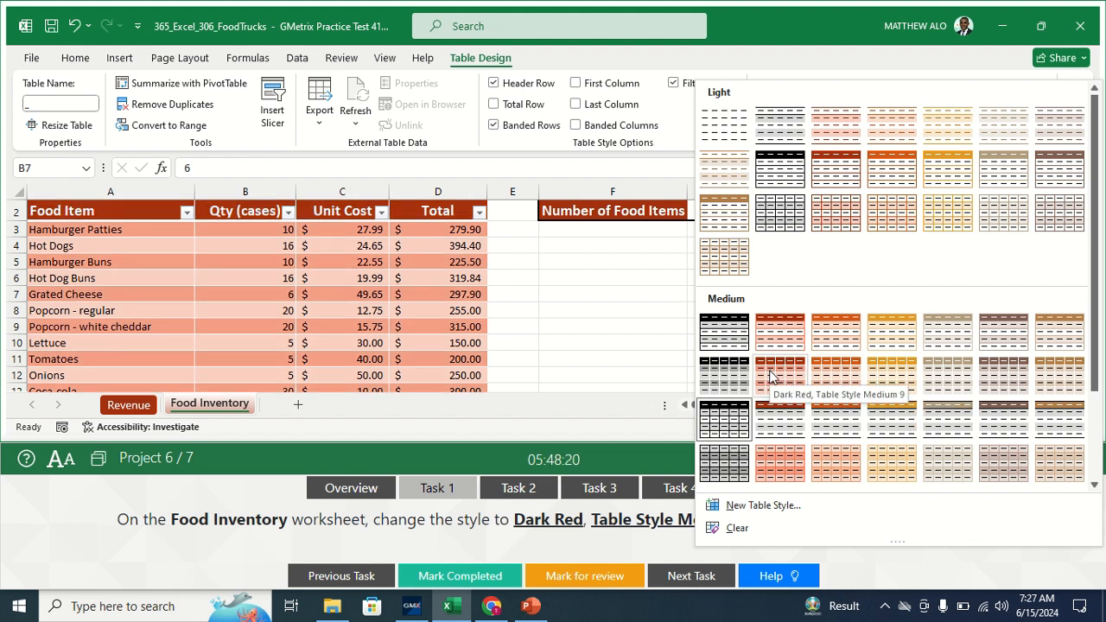
pyautogui.click(655, 376)
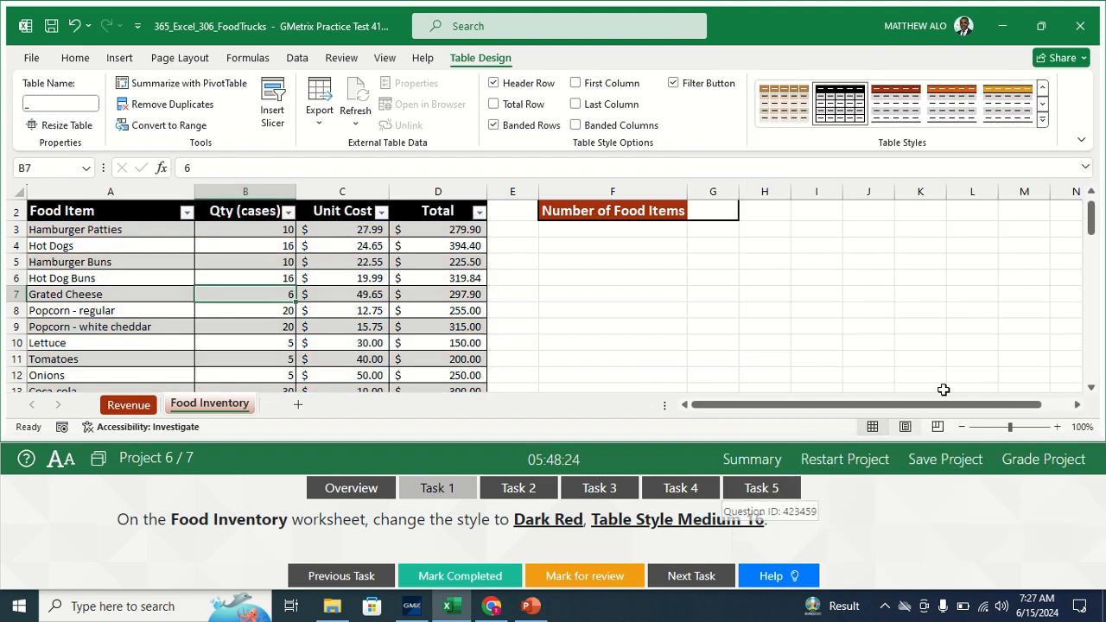
pyautogui.click(1042, 119)
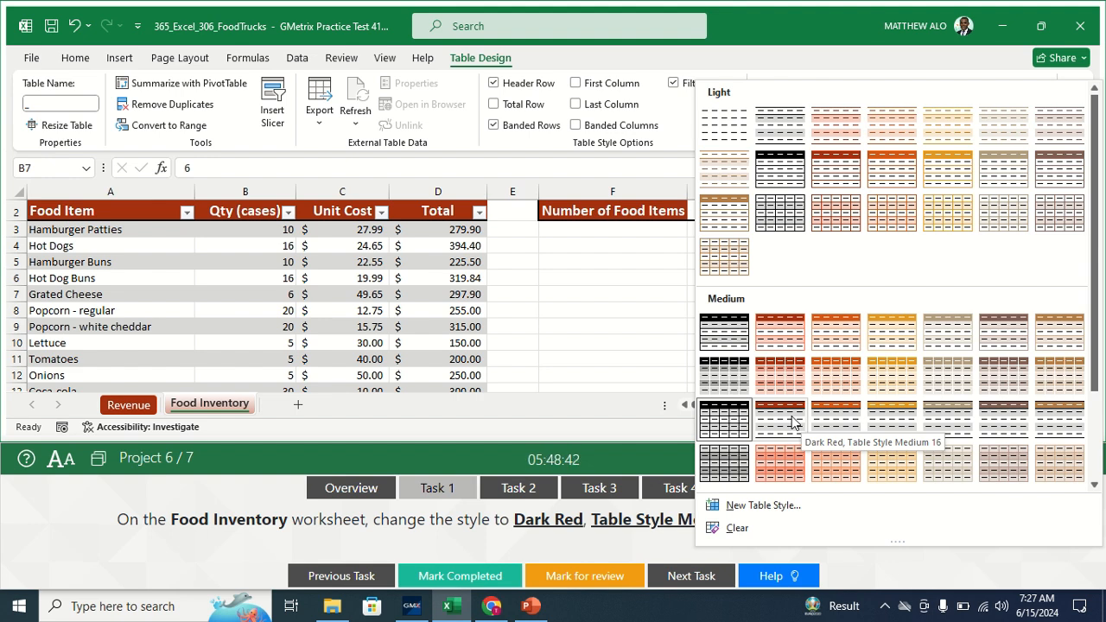
pyautogui.click(791, 418)
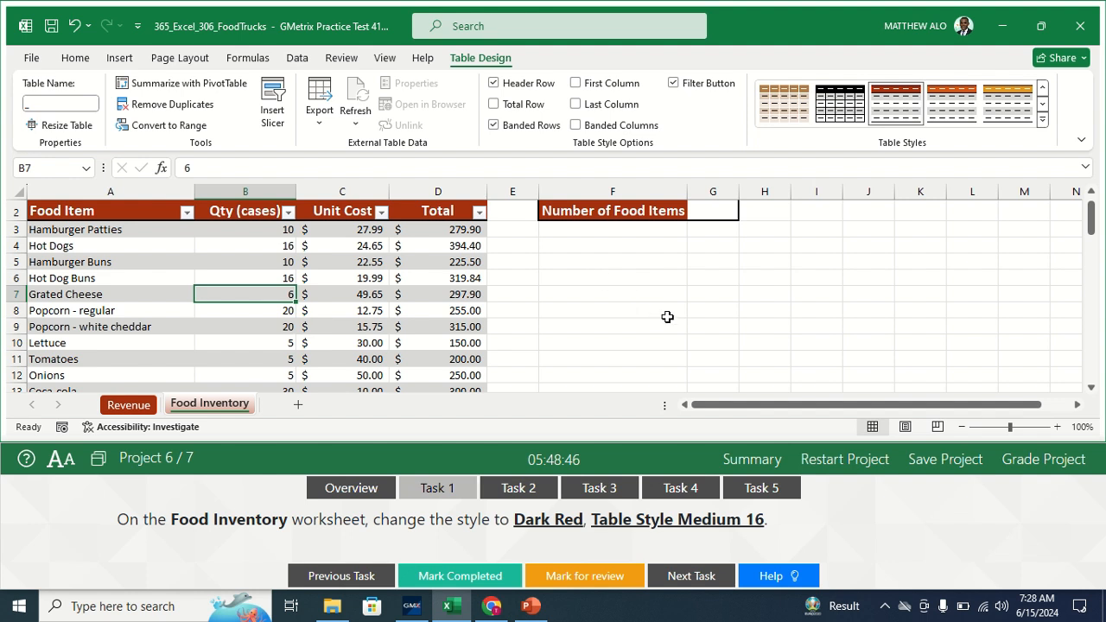
pyautogui.click(427, 575)
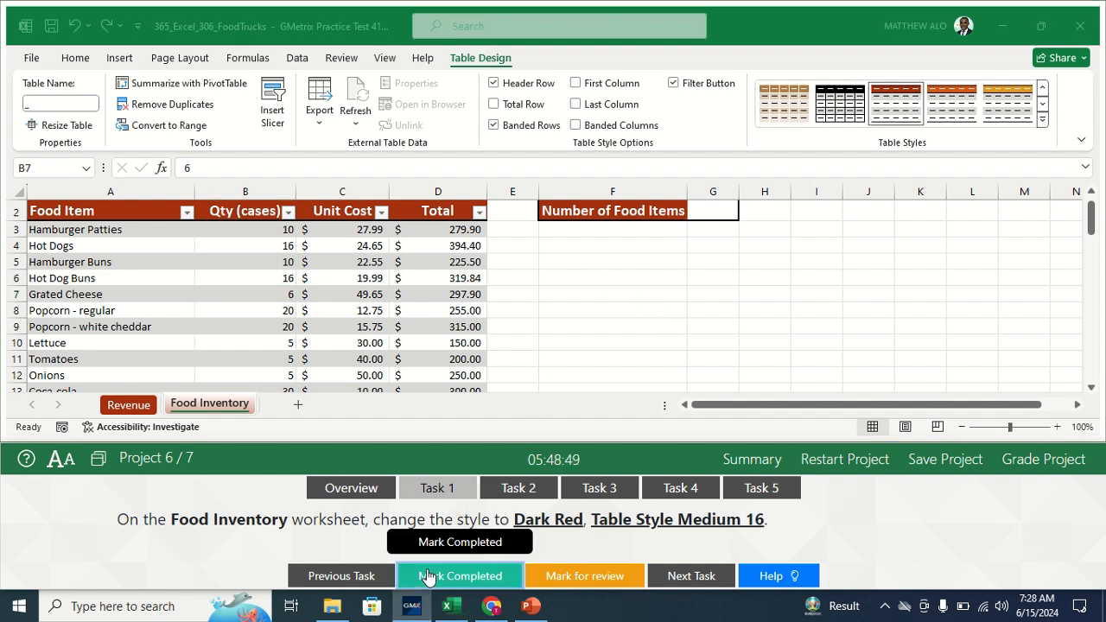
# - Open Task 2 and start a =COUNTA( formula in cell G2 of Food Inventory
pyautogui.click(529, 490)
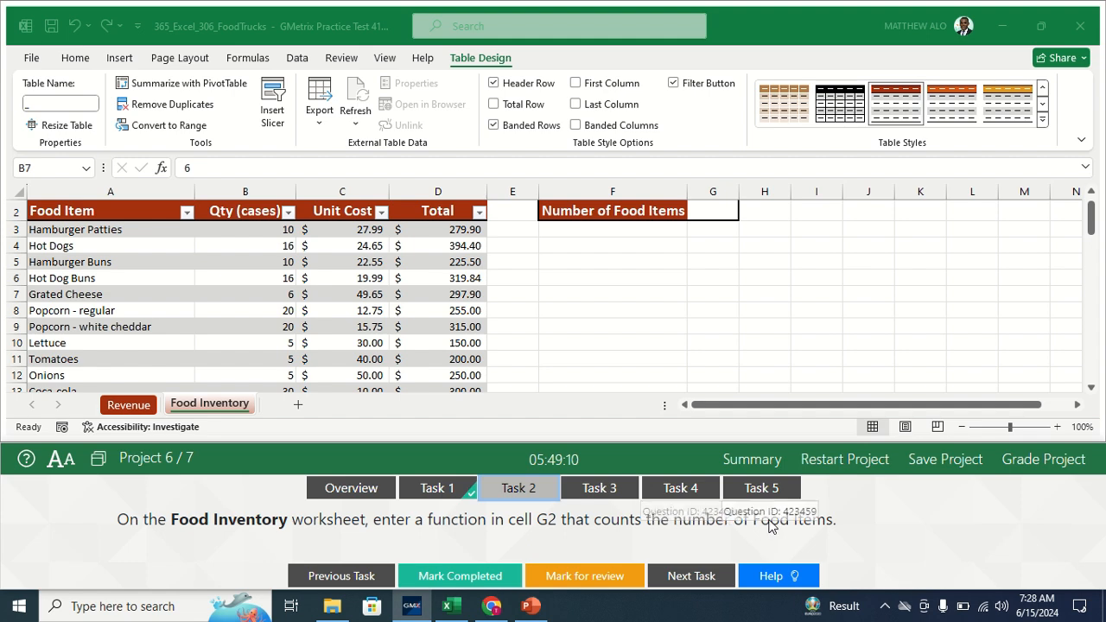
pyautogui.click(711, 208)
pyautogui.click(711, 208)
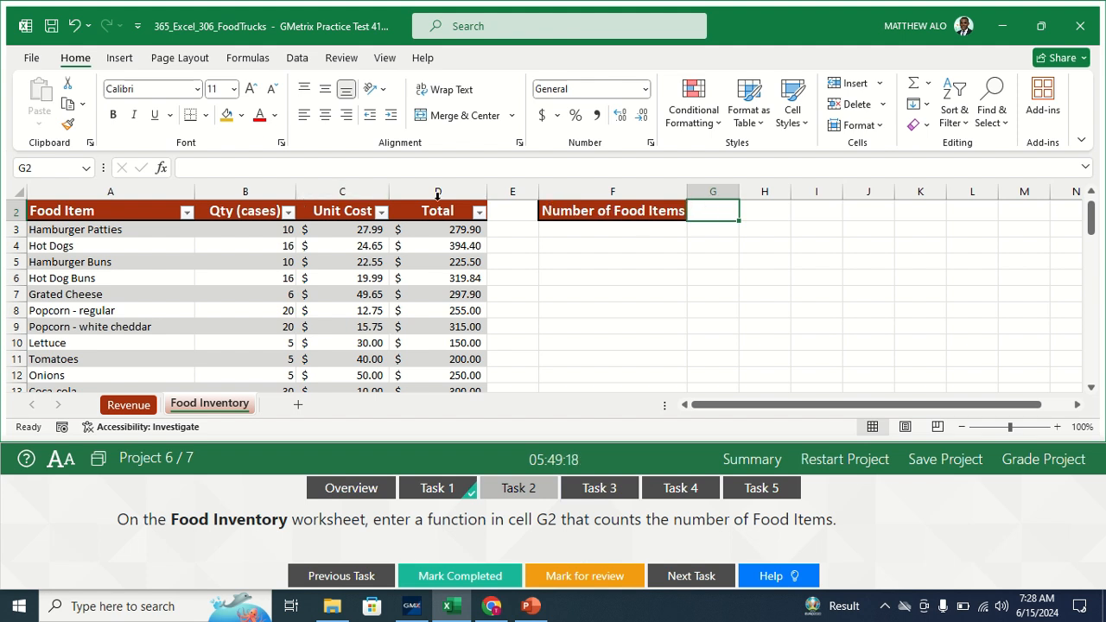
pyautogui.write('=')
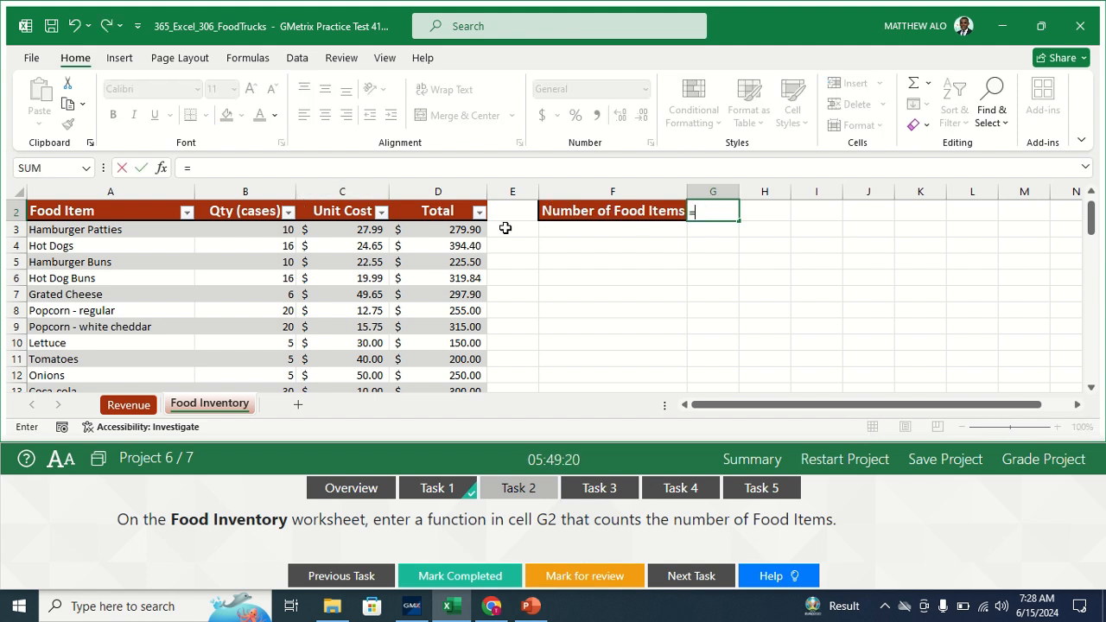
pyautogui.write('COUNT')
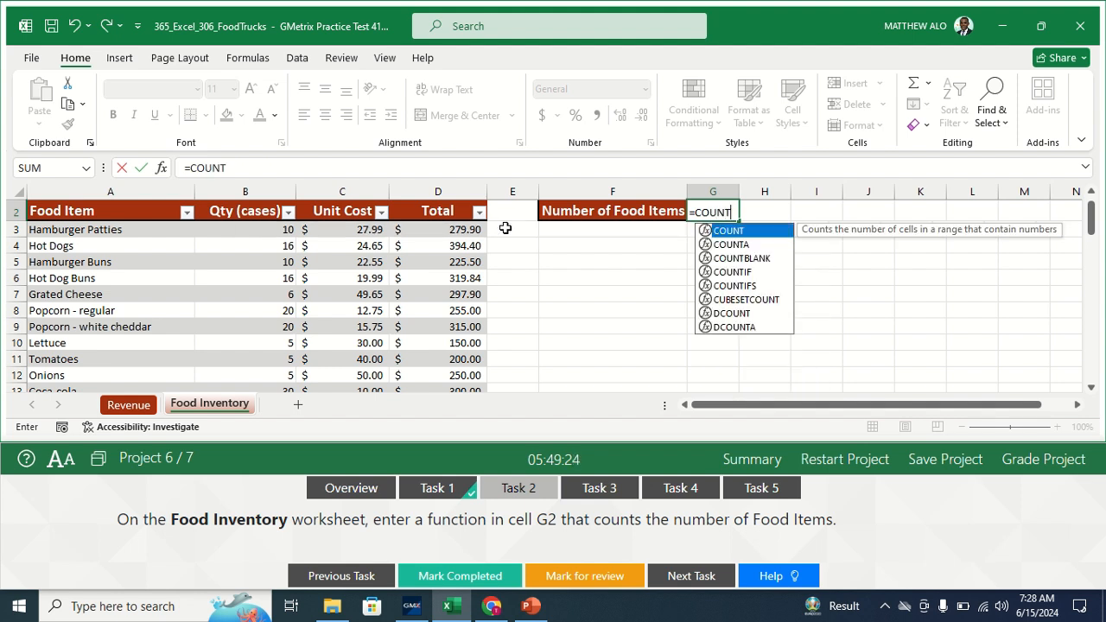
pyautogui.write('A')
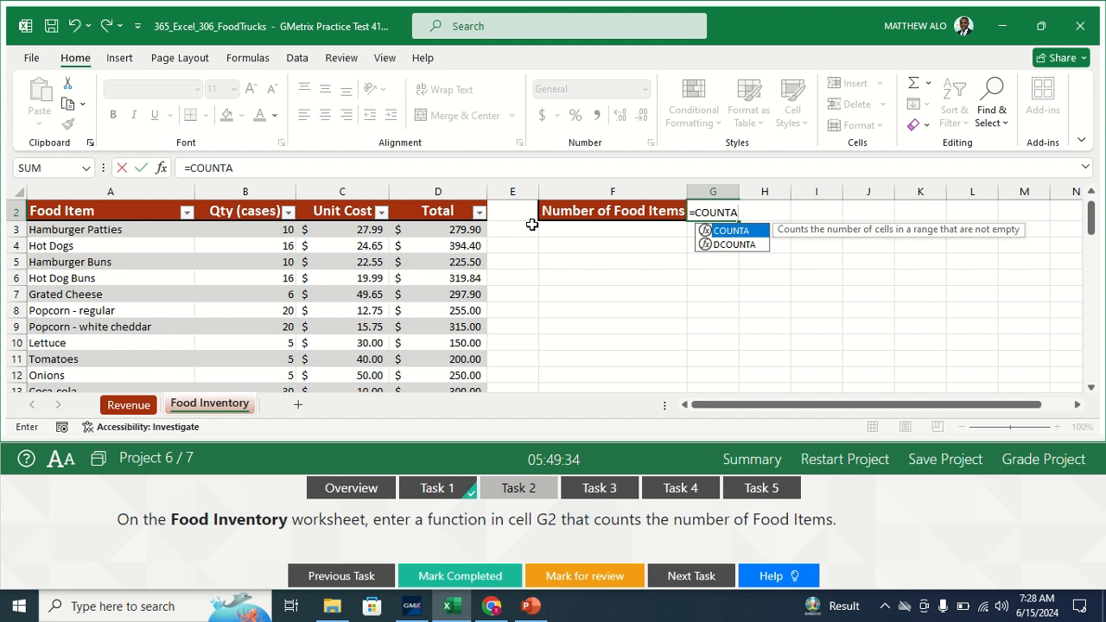
pyautogui.click(237, 168)
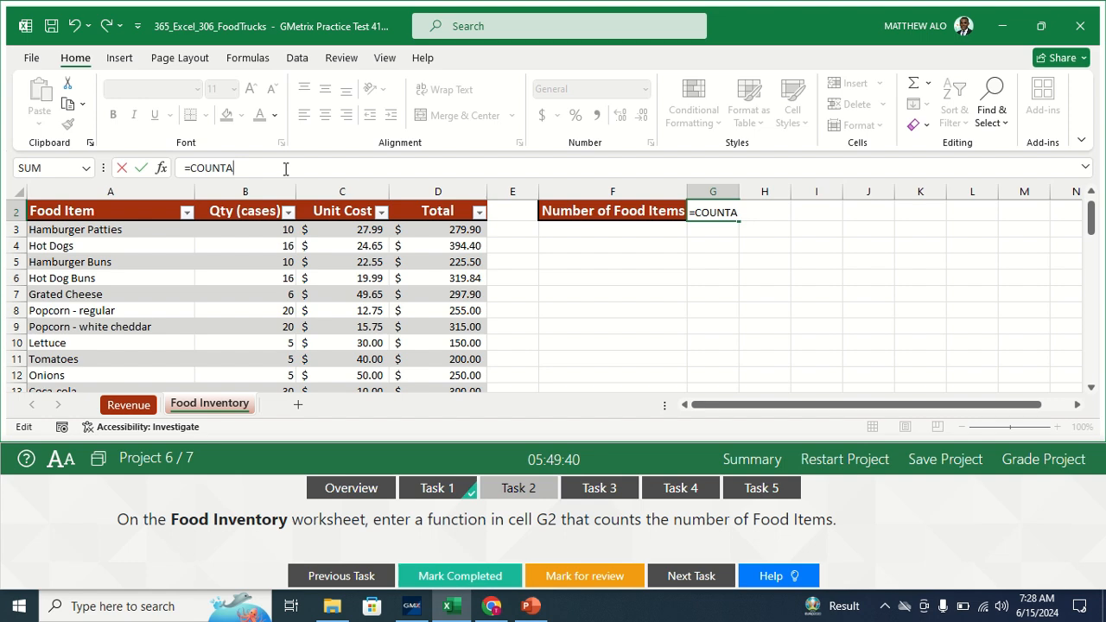
pyautogui.write('(')
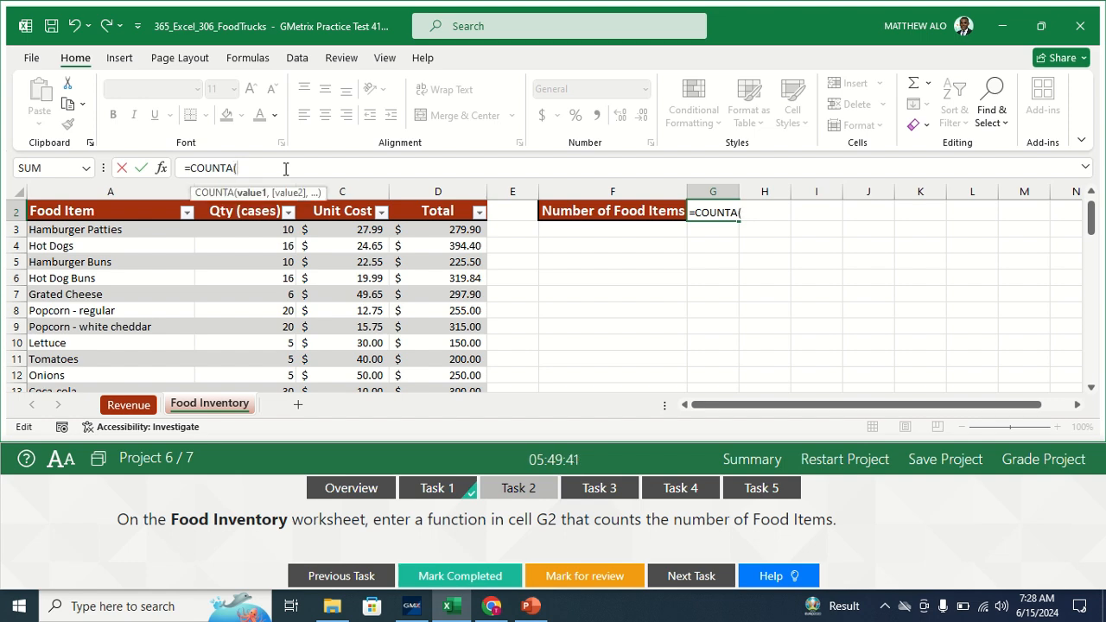
# - Set COUNTA's Value1 to the Food Item column so G2 shows 56, then mark completed
pyautogui.click(161, 170)
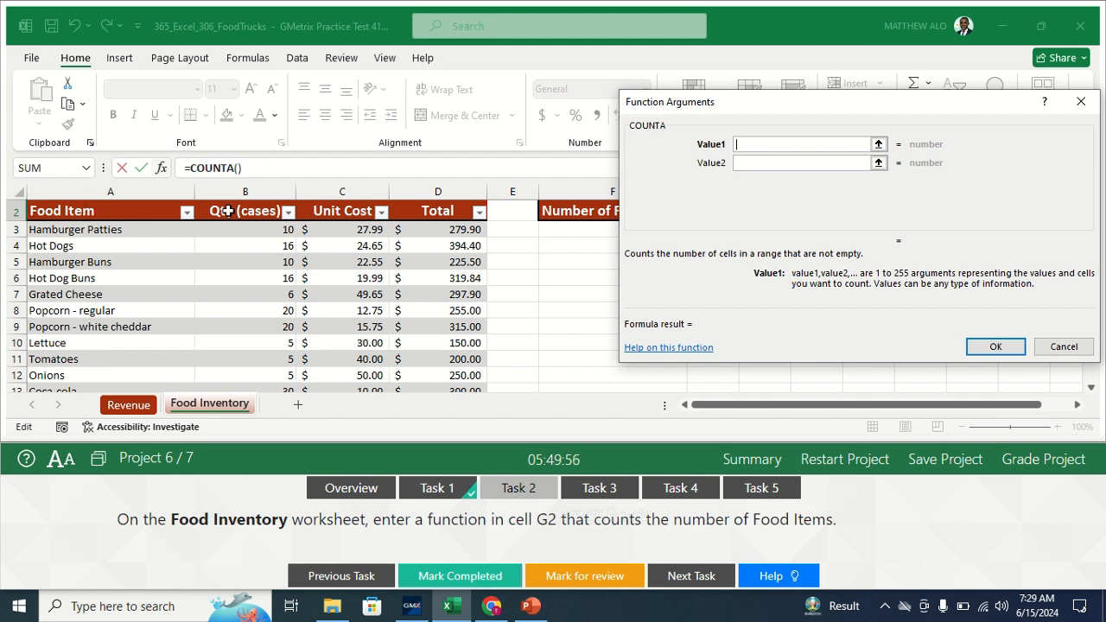
pyautogui.click(116, 229)
pyautogui.moveTo(117, 229); pyautogui.dragTo(88, 354)
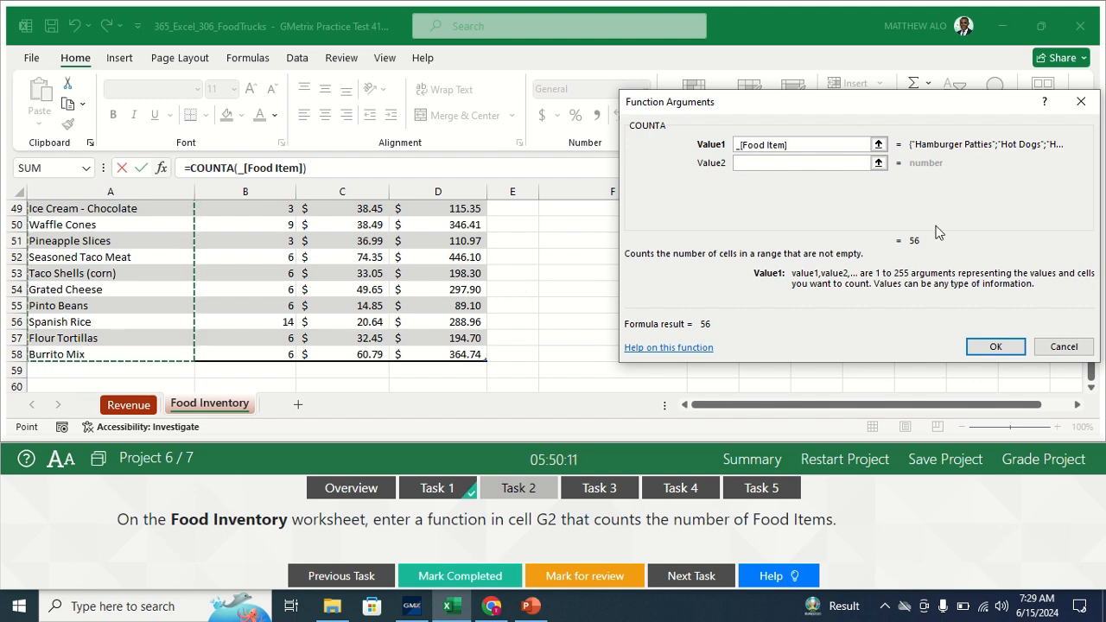
pyautogui.click(996, 348)
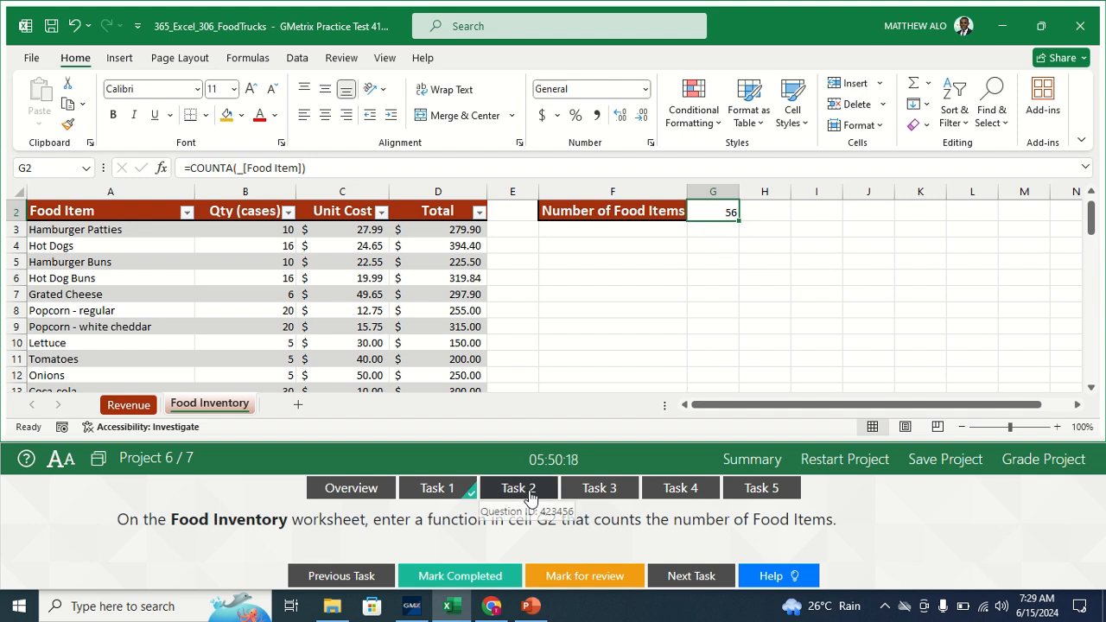
pyautogui.click(454, 577)
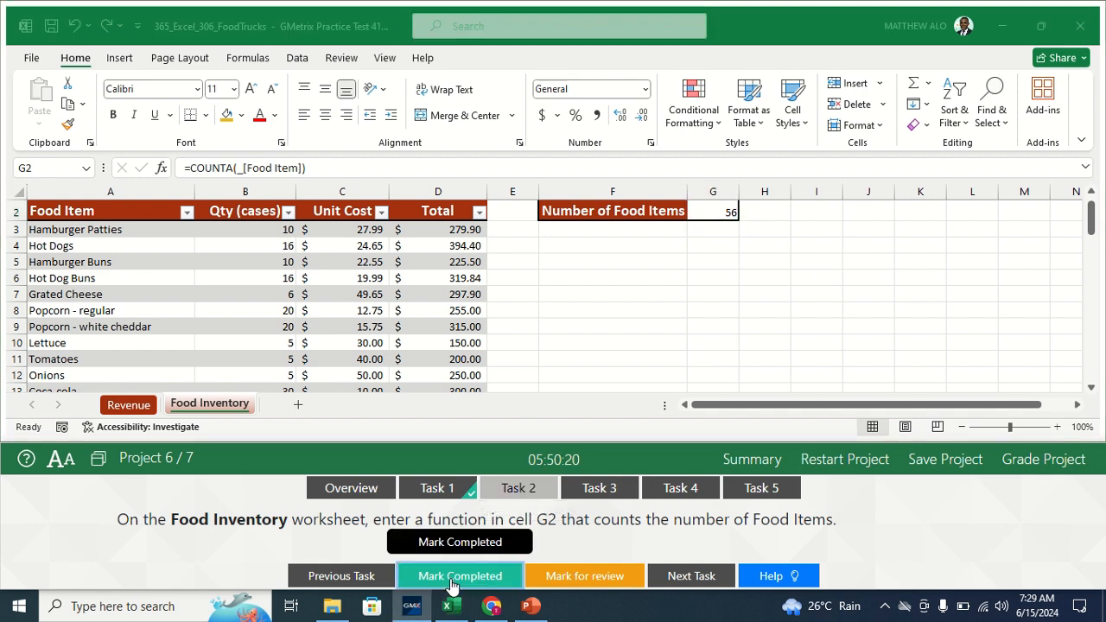
# - Open the Task 3 instructions and switch to the Revenue worksheet
pyautogui.click(603, 489)
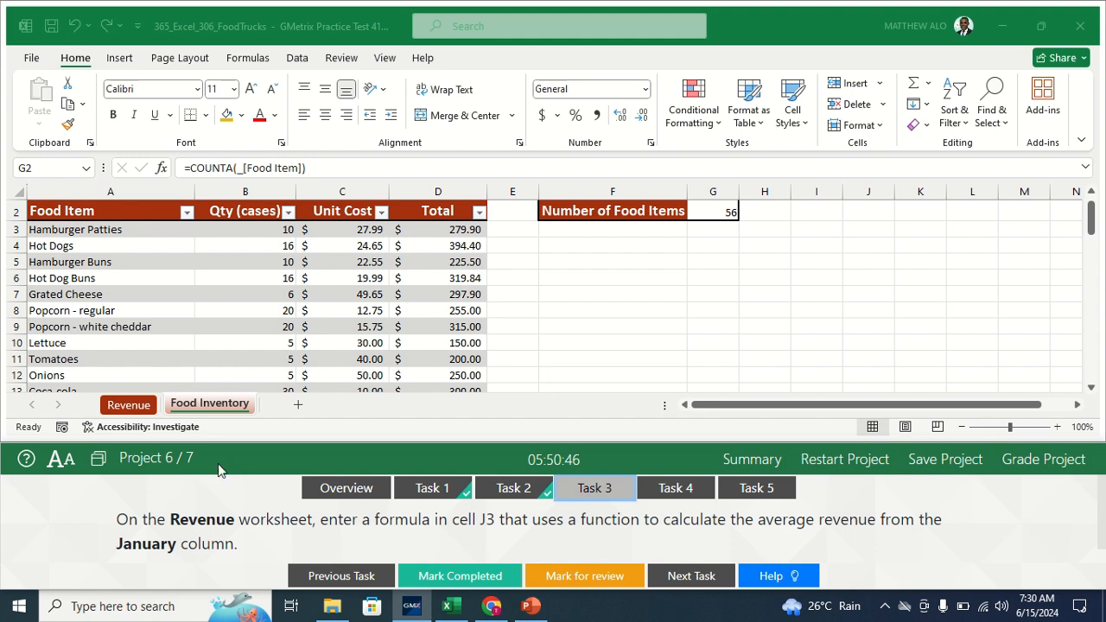
pyautogui.click(141, 406)
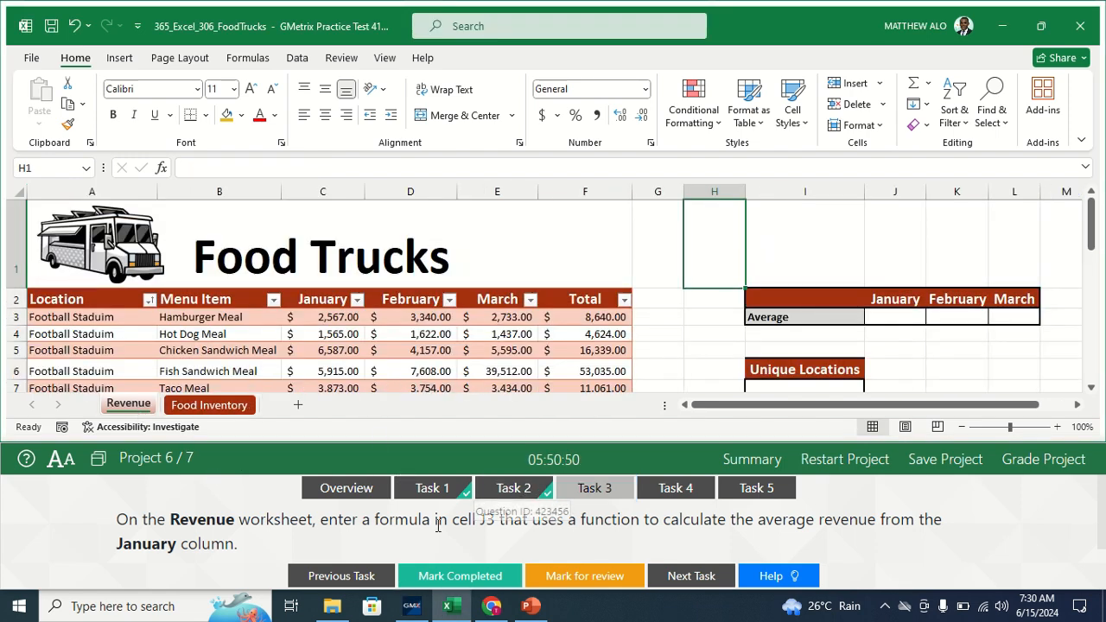
# - Enter =AVERAGE(Table1[January]) in J3 to show $2,806.40, then mark Task 3 completed
pyautogui.click(890, 316)
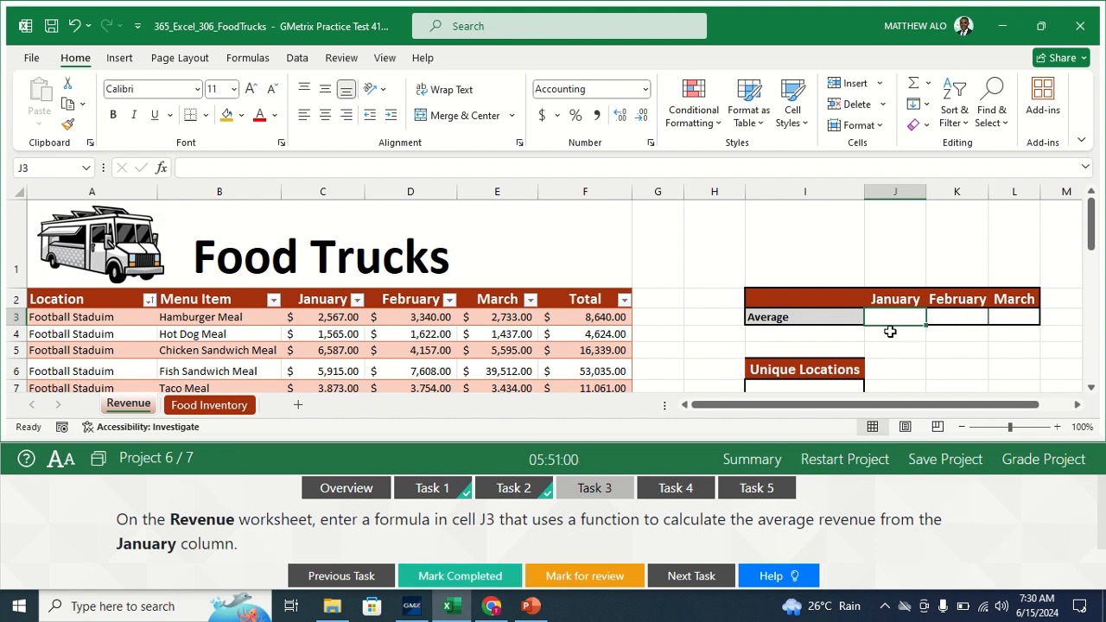
pyautogui.write('=')
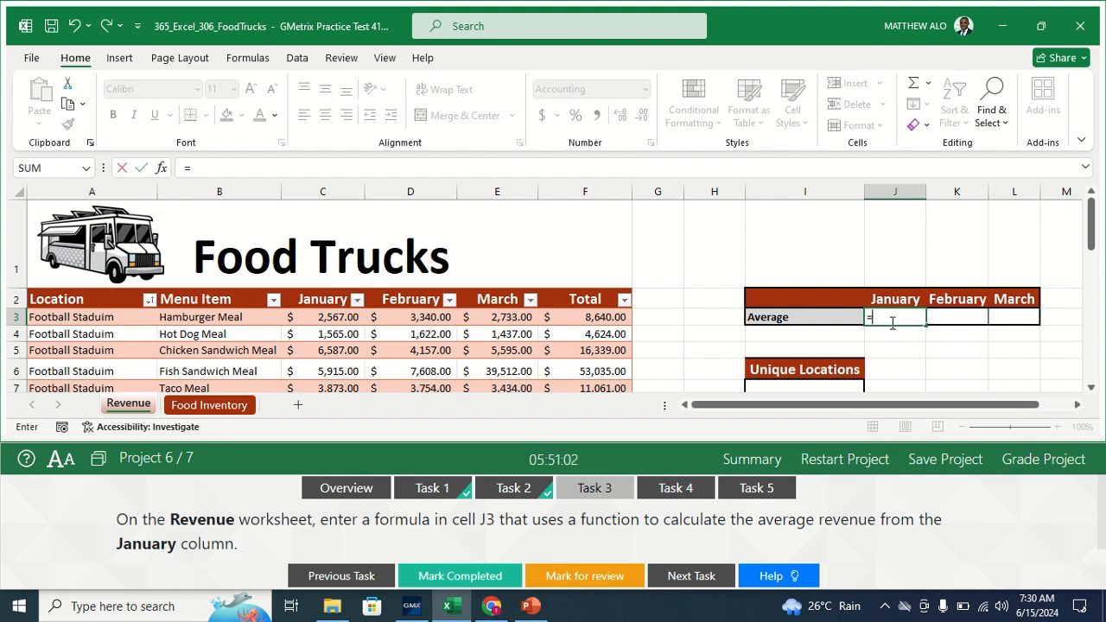
pyautogui.write('AVER')
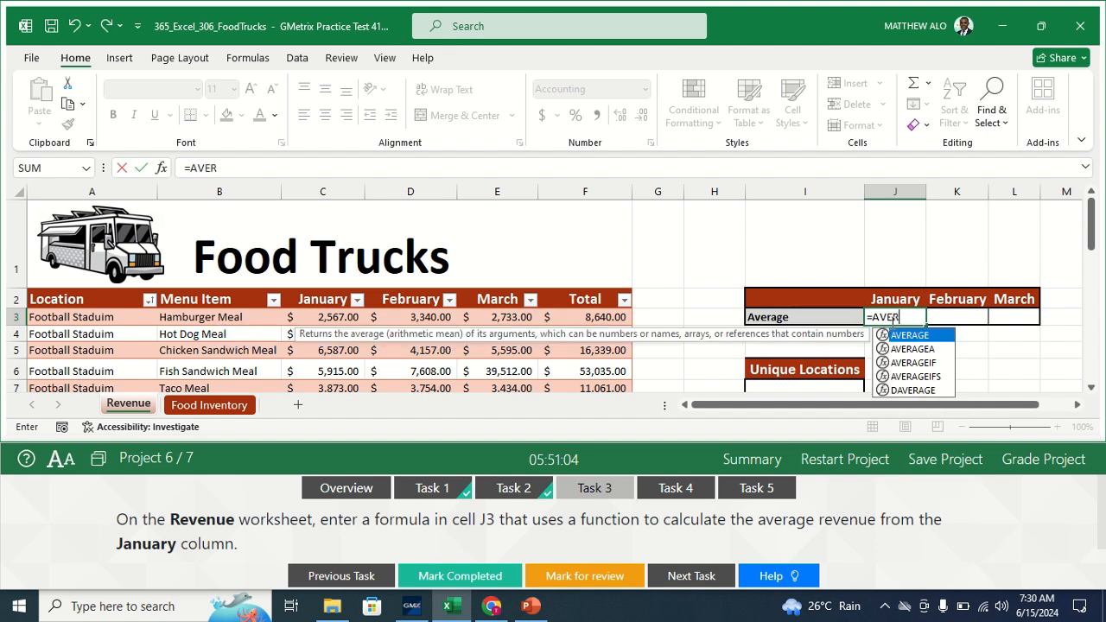
pyautogui.write('AGE')
pyautogui.doubleClick(910, 335)
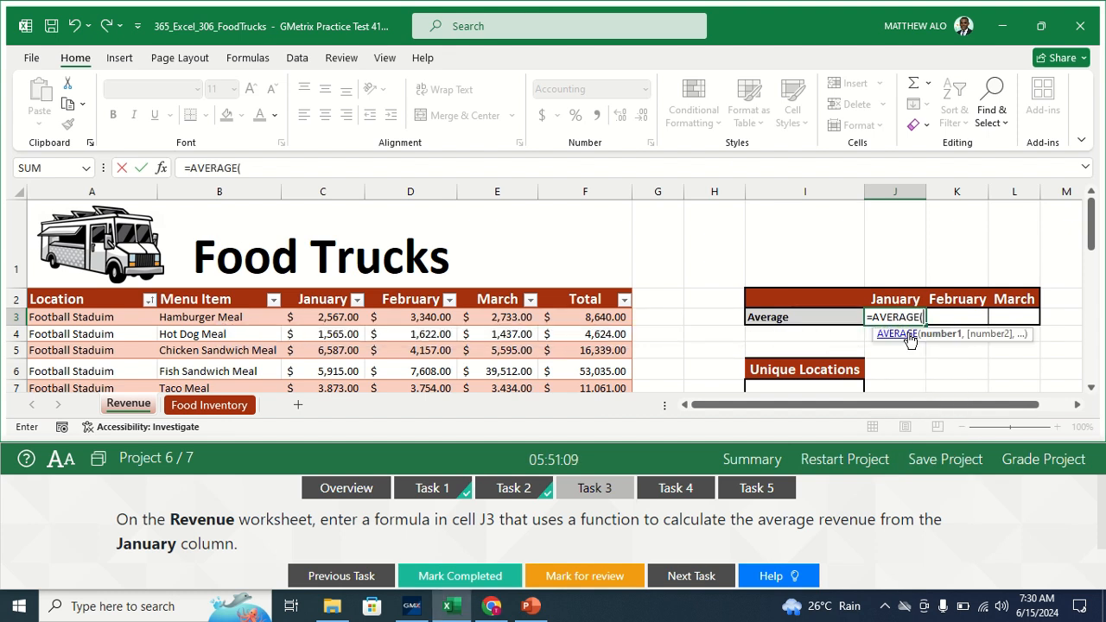
pyautogui.click(161, 167)
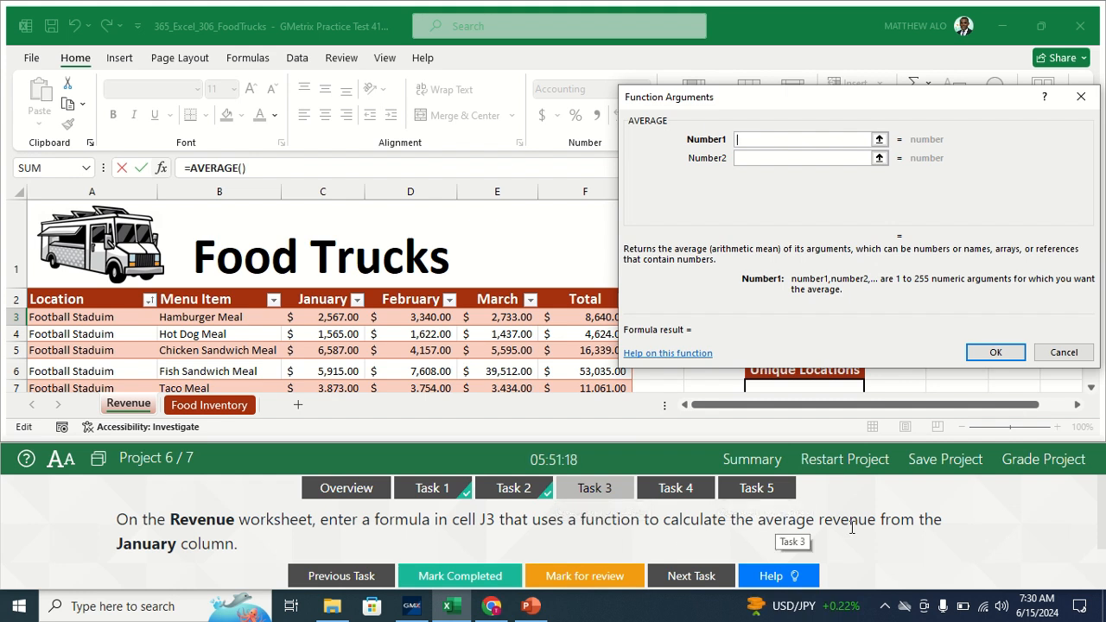
pyautogui.click(332, 317)
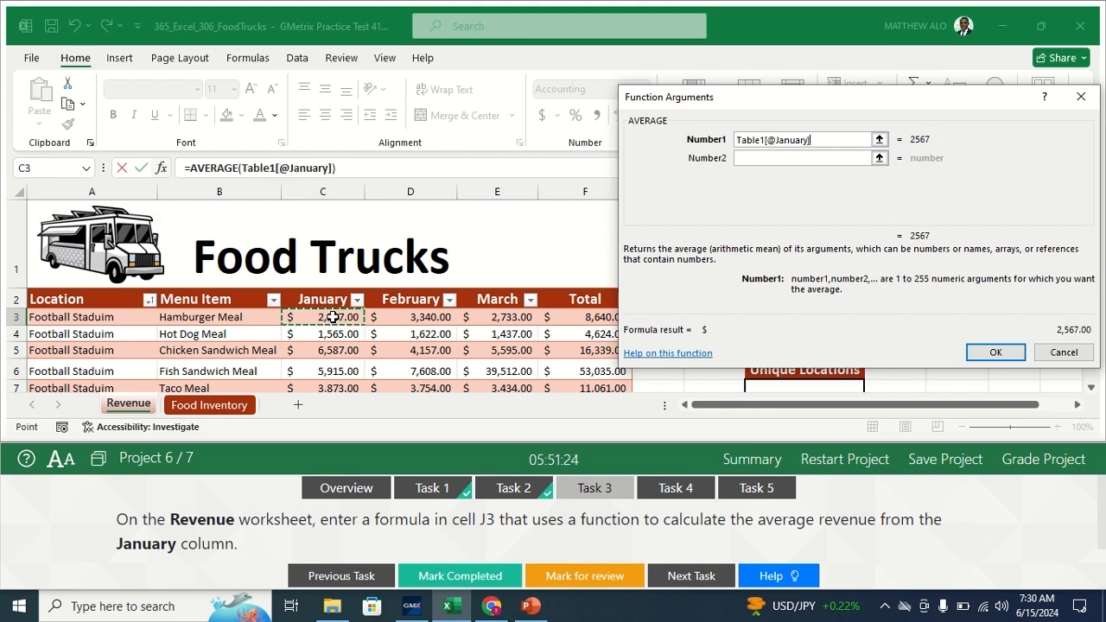
pyautogui.moveTo(332, 317)
pyautogui.mouseDown()
pyautogui.moveTo(325, 432)
pyautogui.moveTo(354, 322)
pyautogui.mouseUp()
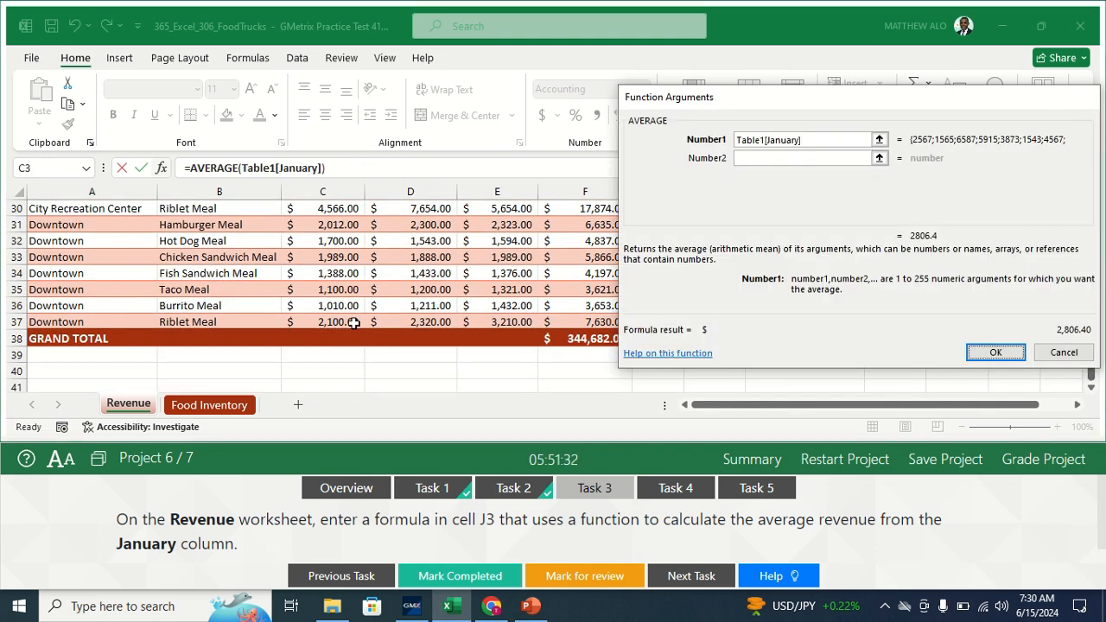
pyautogui.press('Return')
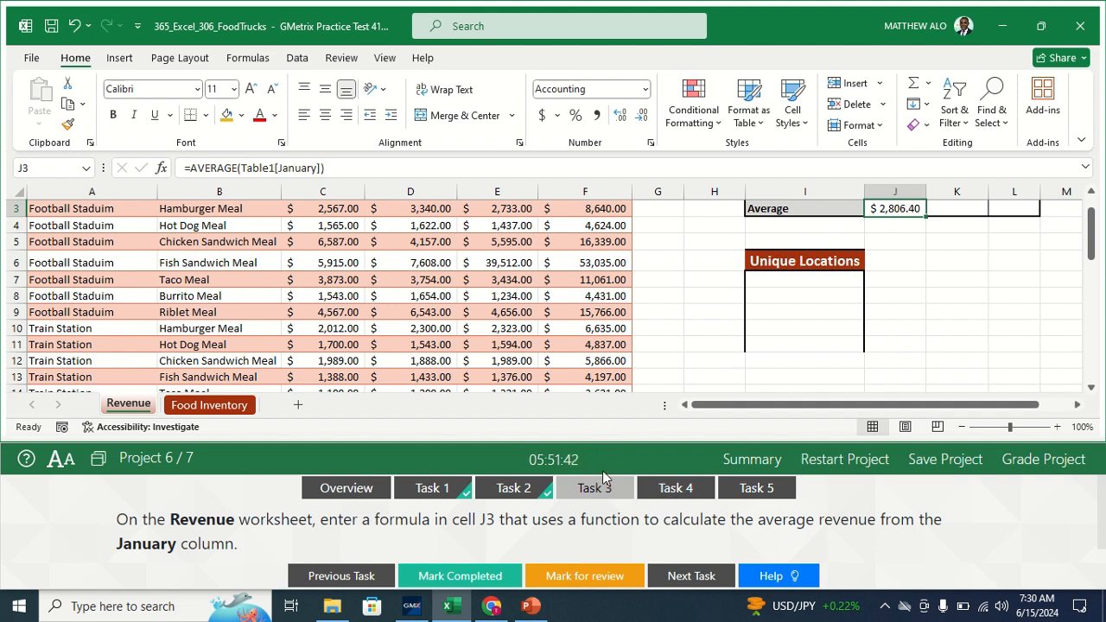
pyautogui.click(434, 577)
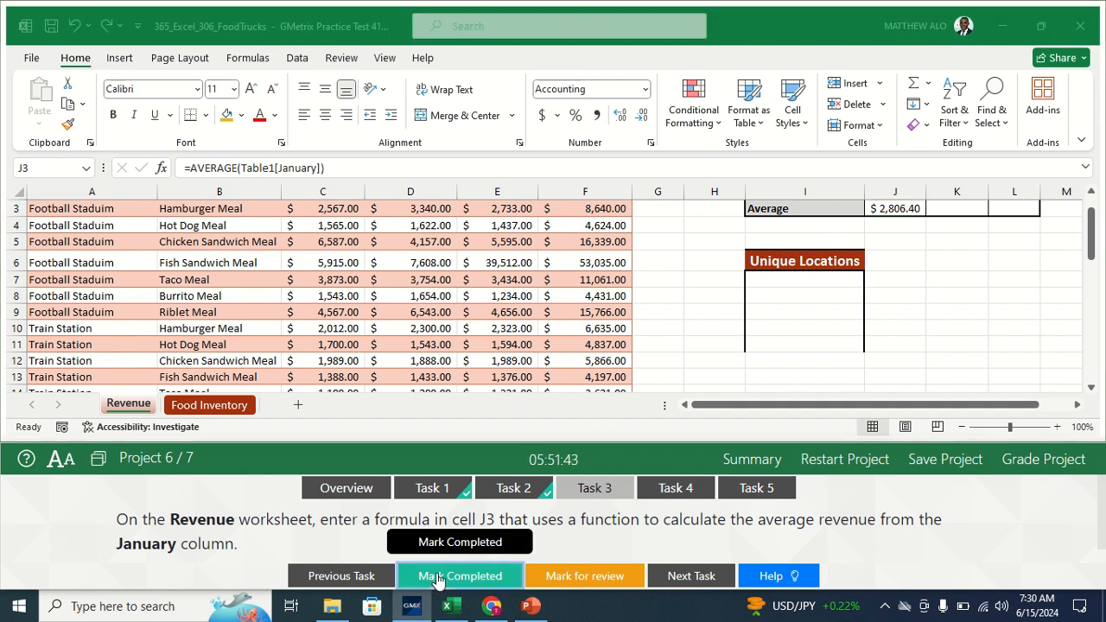
# - Open Task 4, insert a blank row 10 above Lettuce on Food Inventory, and mark it completed
pyautogui.click(703, 490)
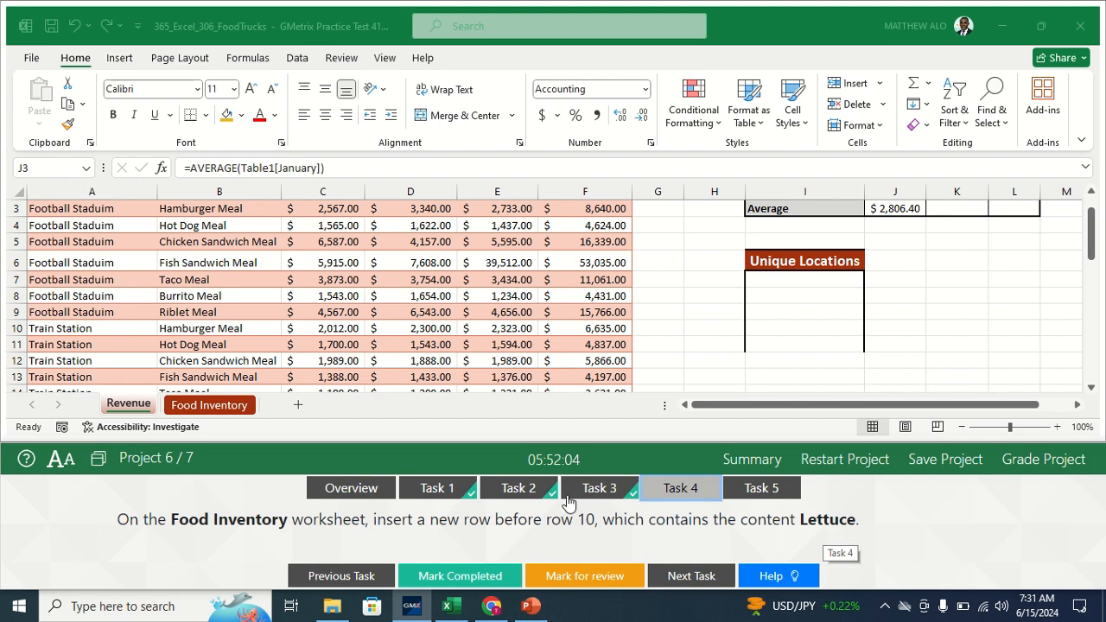
pyautogui.click(222, 407)
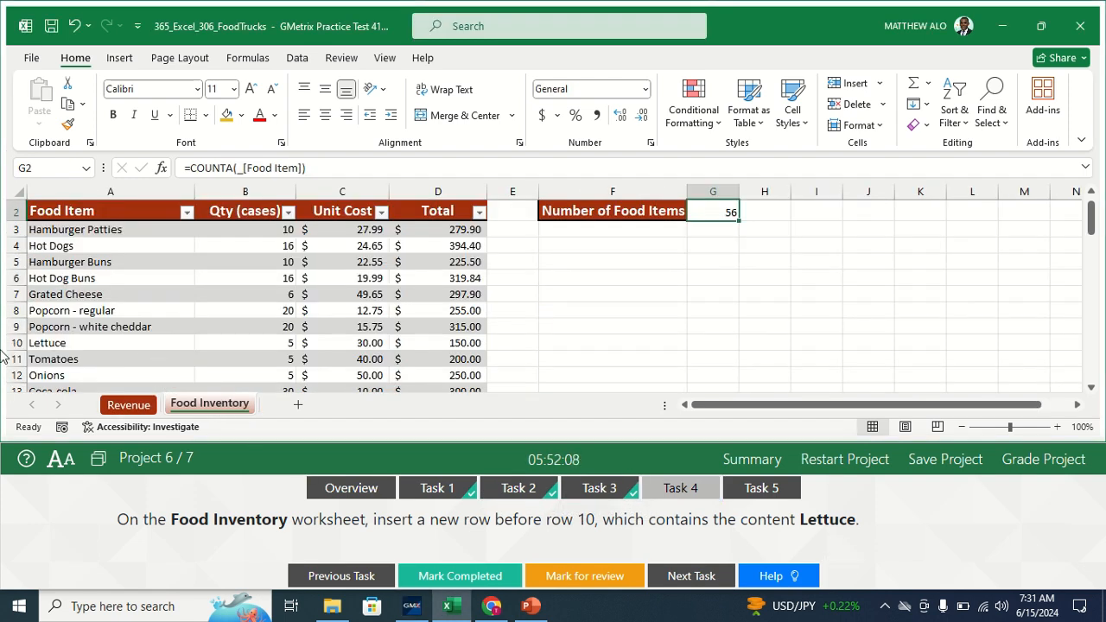
pyautogui.click(10, 343)
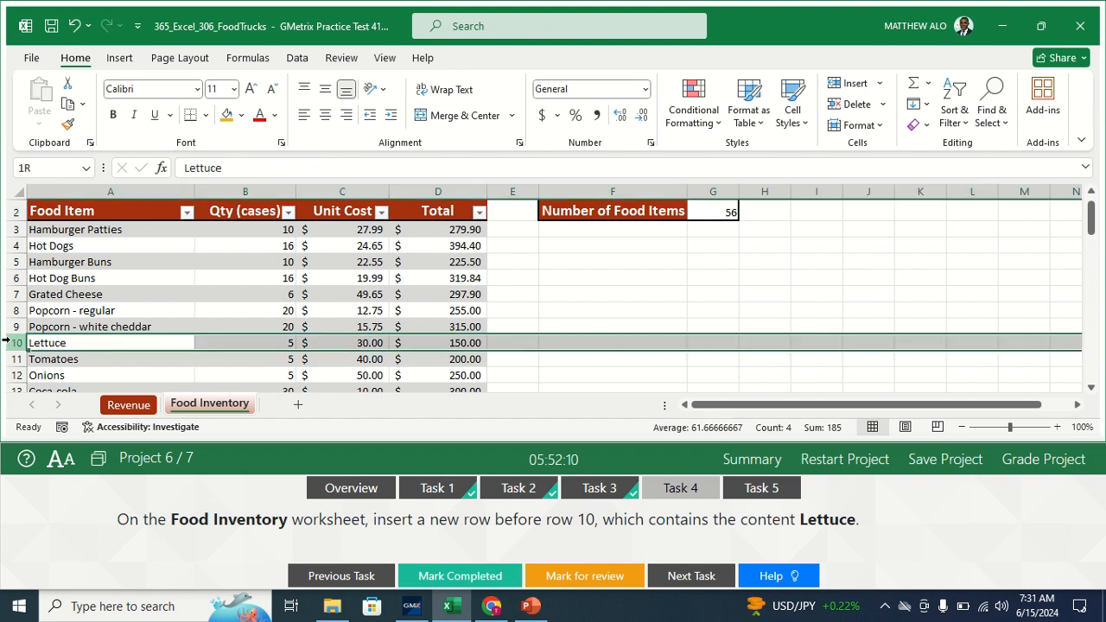
pyautogui.rightClick(220, 343)
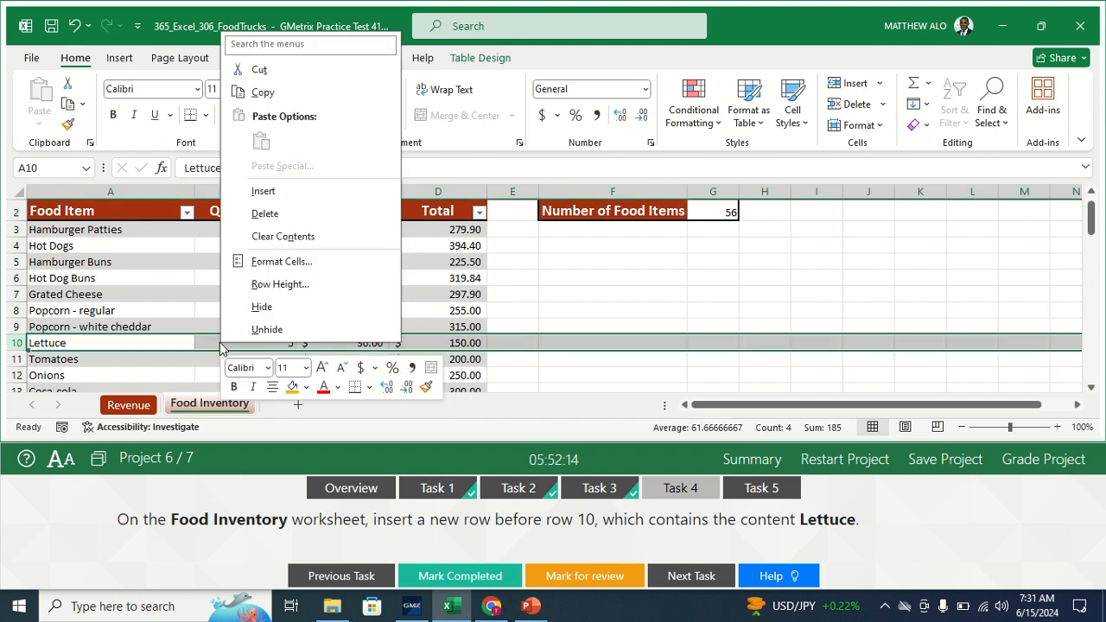
pyautogui.click(273, 193)
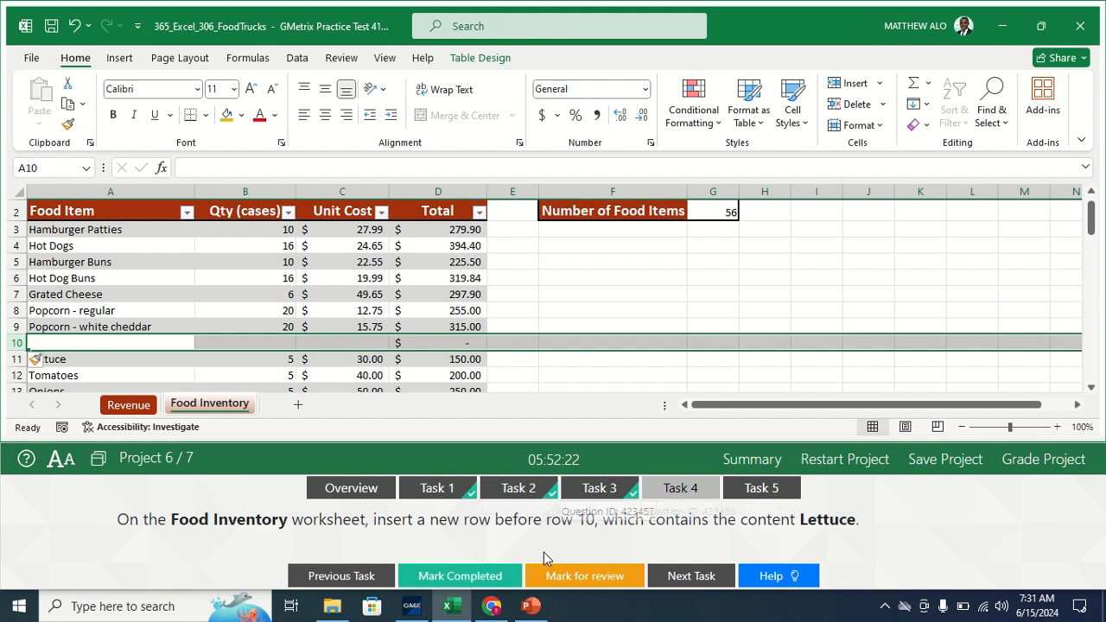
pyautogui.click(486, 574)
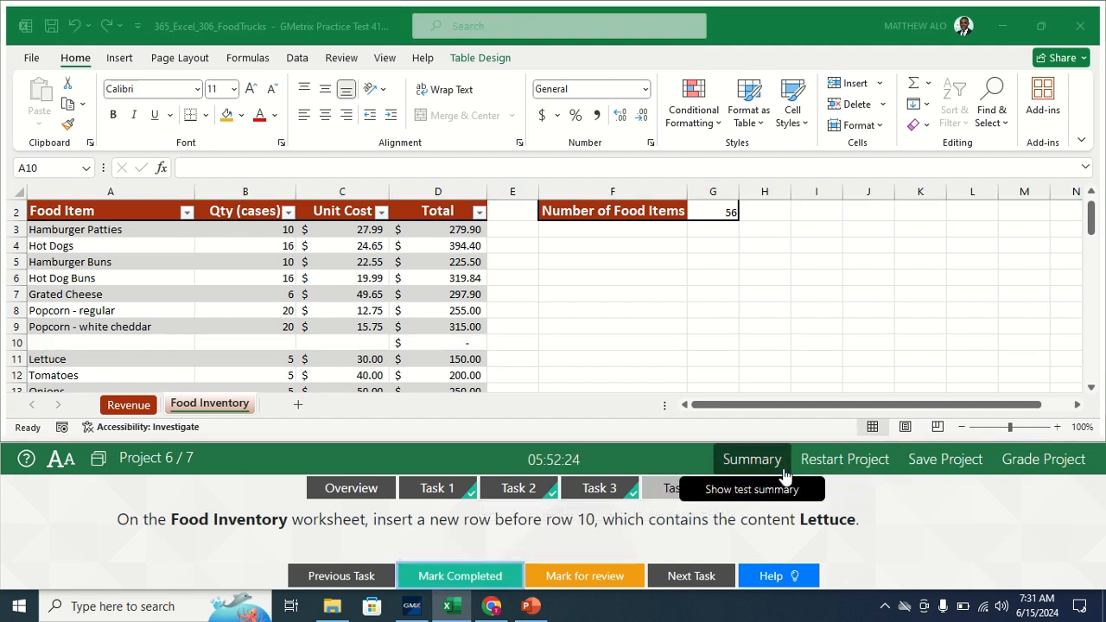
# - Open Task 5's instructions for listing unique locations from A3:A37 in Revenue cell I7
pyautogui.click(750, 489)
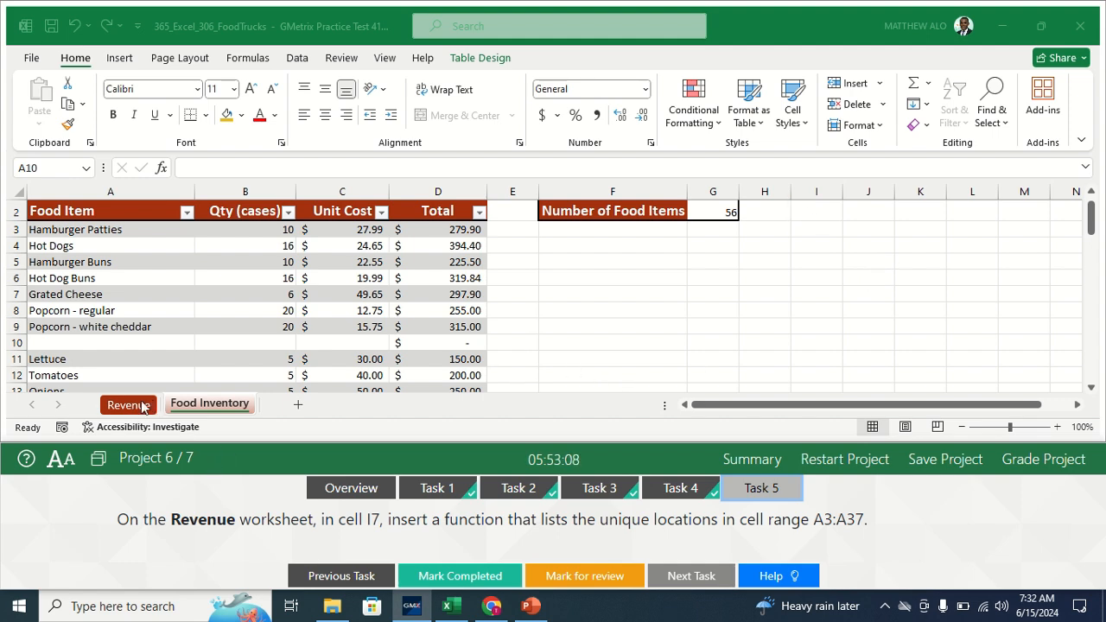
# - Enter =UNIQUE(A3:A37) in Revenue cell I7 to spill five locations, then mark Task 5 completed
pyautogui.click(130, 405)
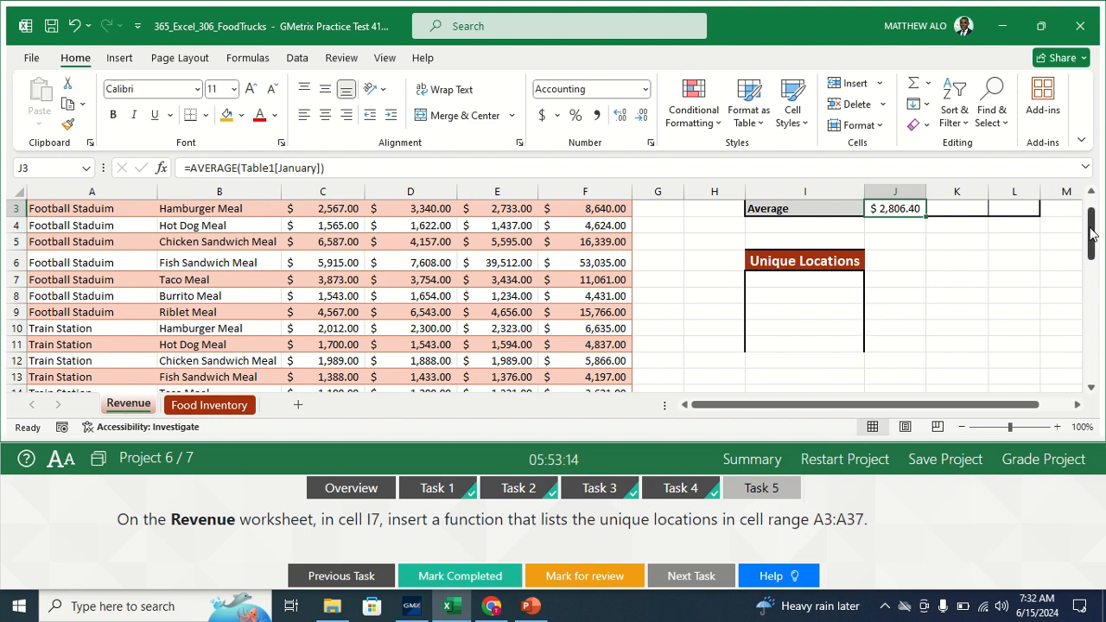
pyautogui.moveTo(1091, 233); pyautogui.dragTo(1092, 246)
pyautogui.click(791, 279)
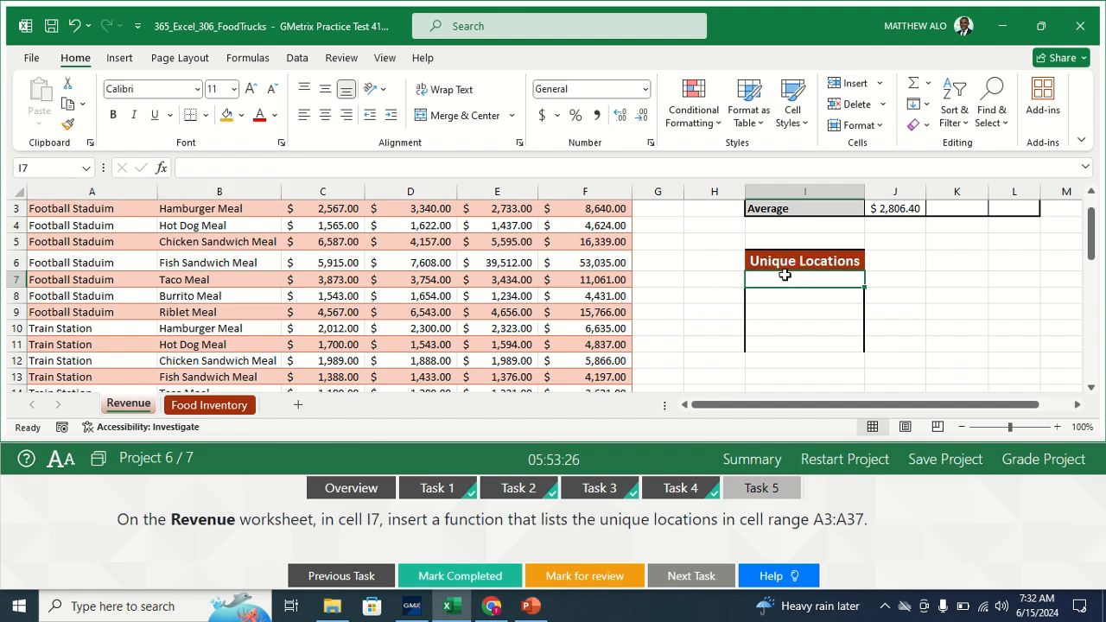
pyautogui.write('=')
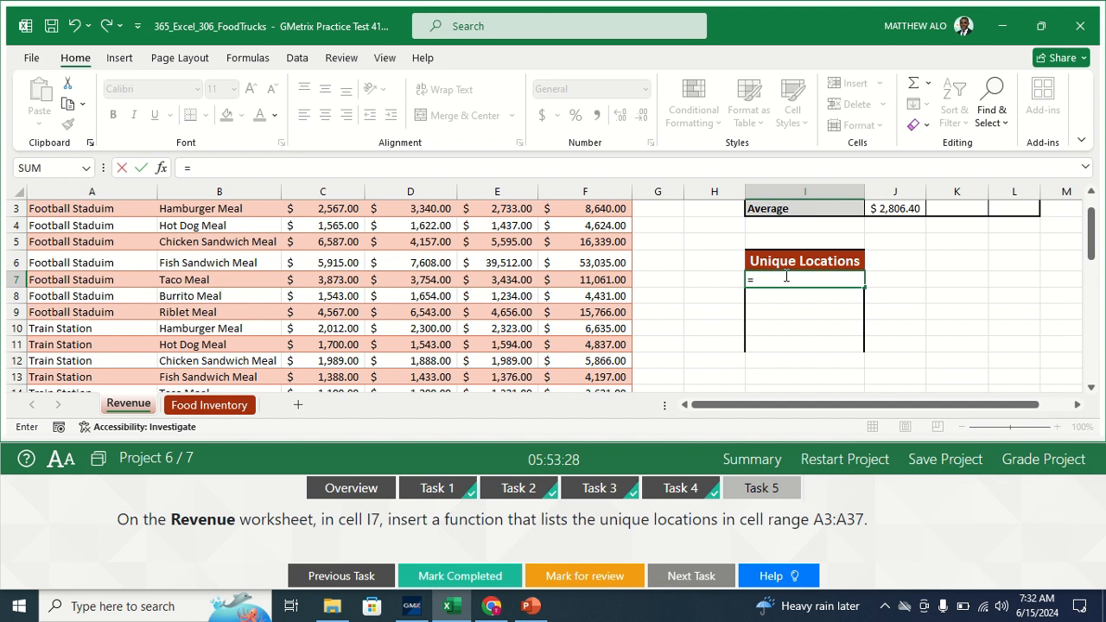
pyautogui.write('UNI')
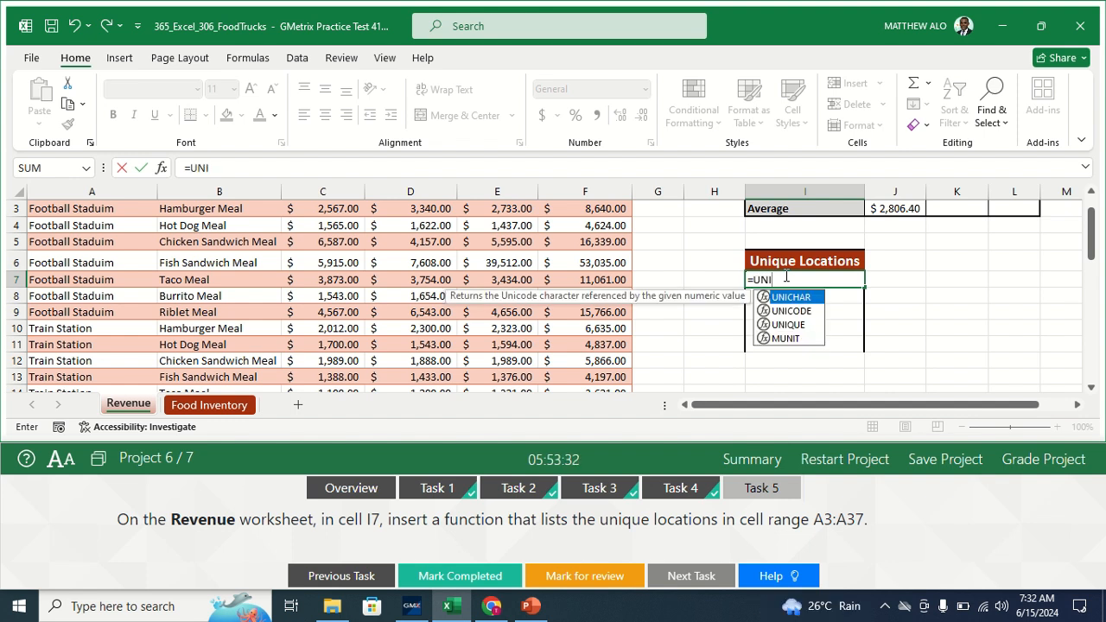
pyautogui.doubleClick(782, 325)
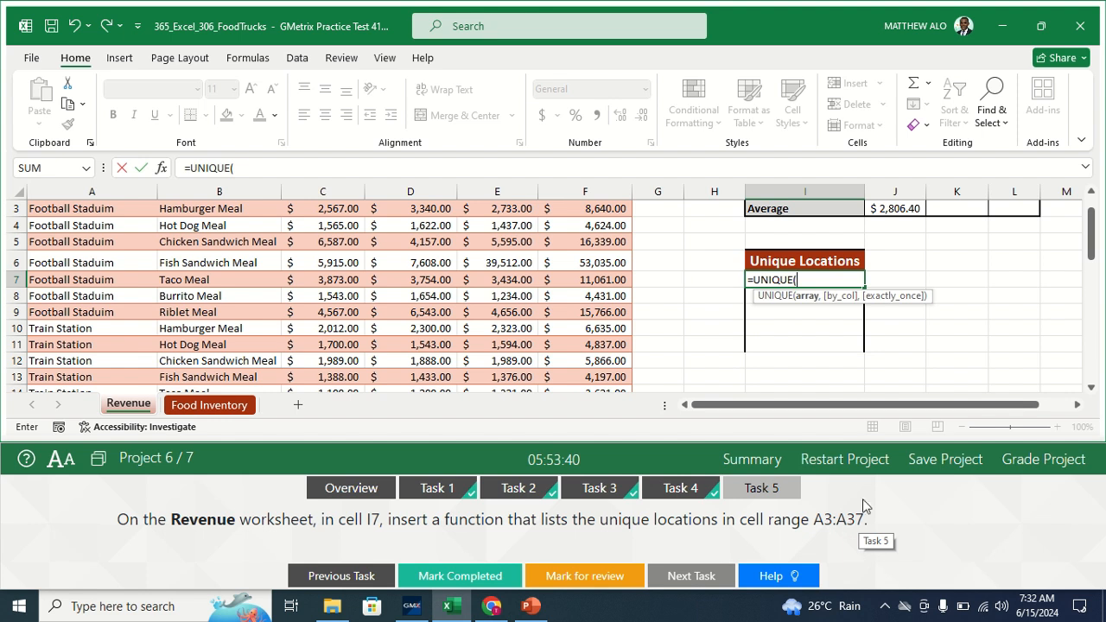
pyautogui.write('A3')
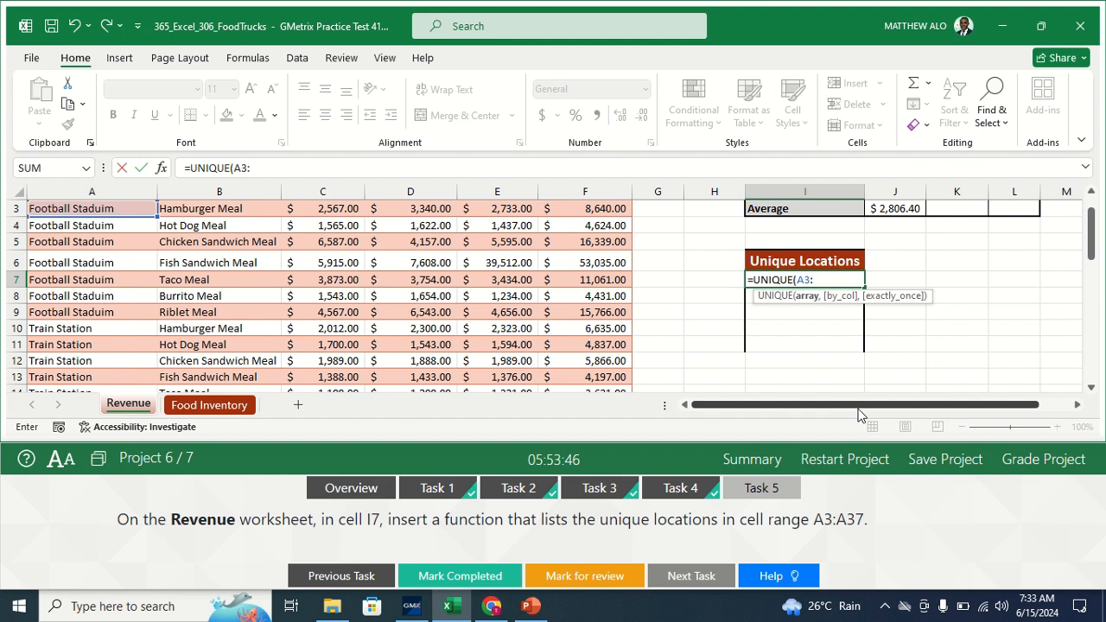
pyautogui.write(':A37')
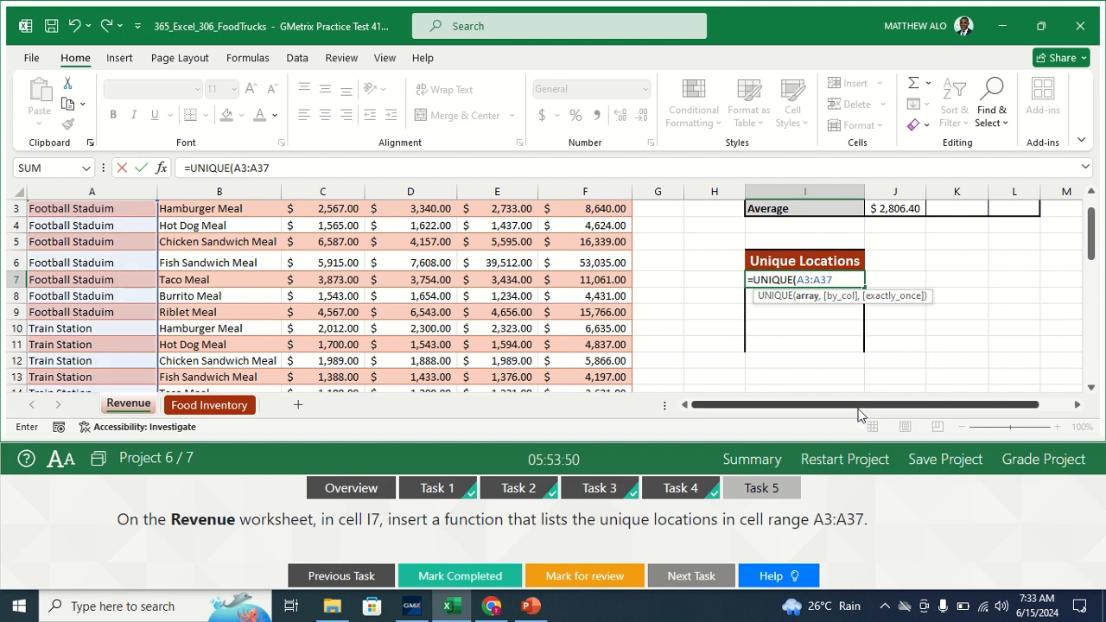
pyautogui.write(')')
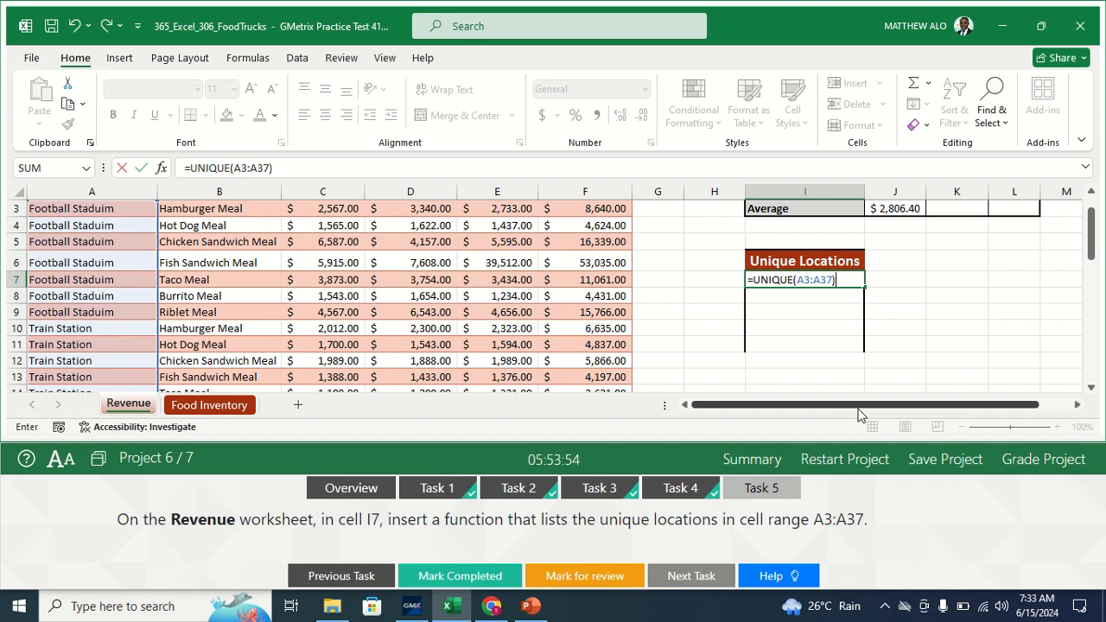
pyautogui.press('Return')
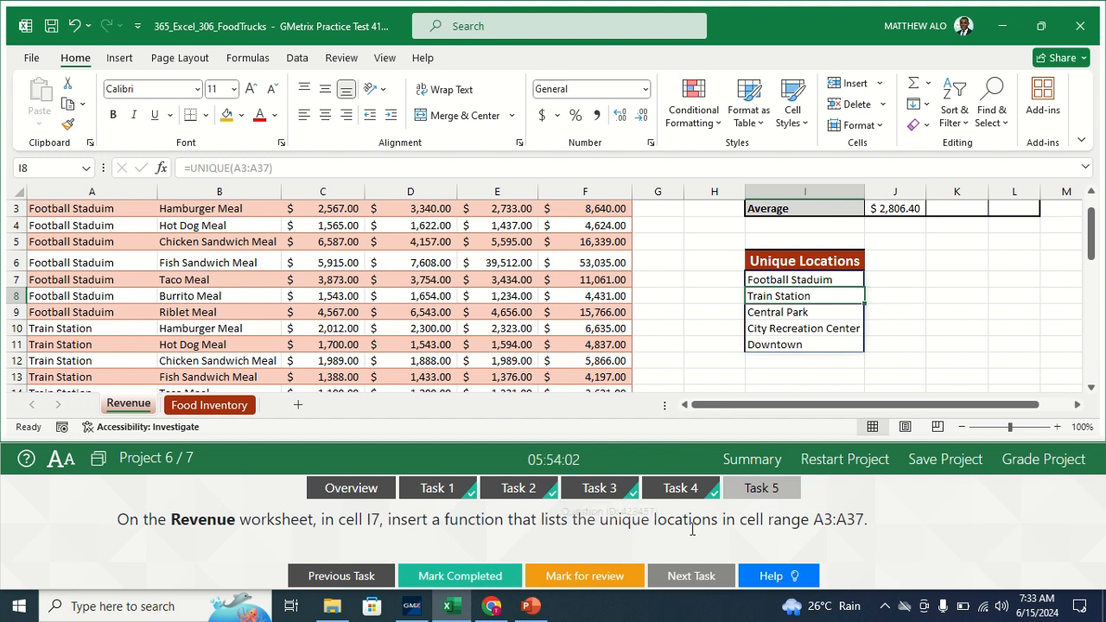
pyautogui.click(446, 576)
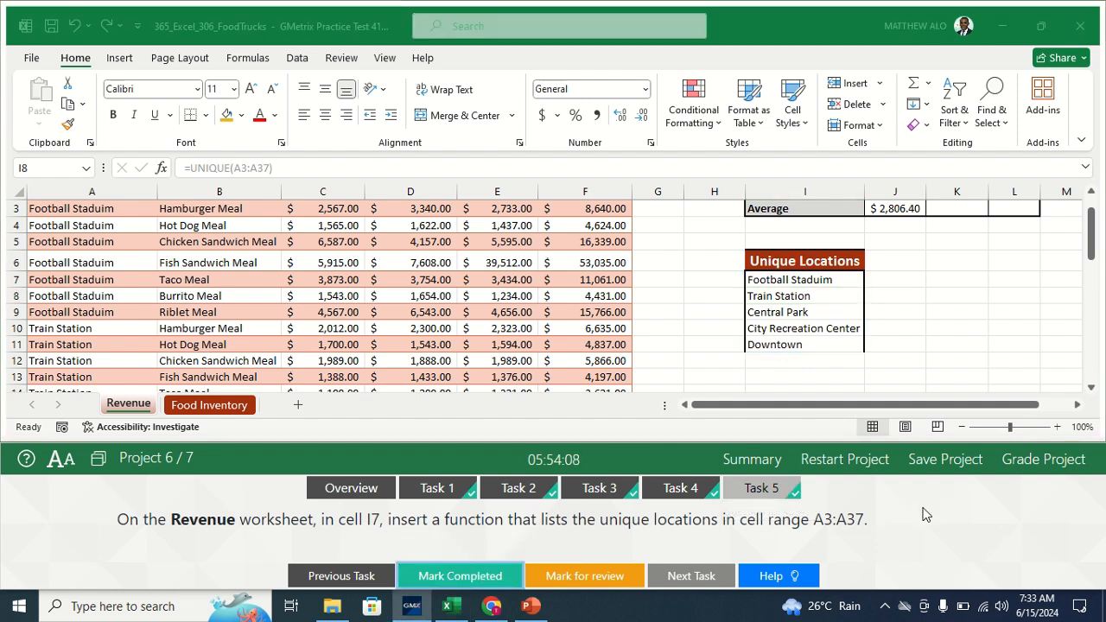
# - Switch to the City Recreation workbook and read Task 1's 2-D Stacked Area chart instructions
pyautogui.click(1043, 459)
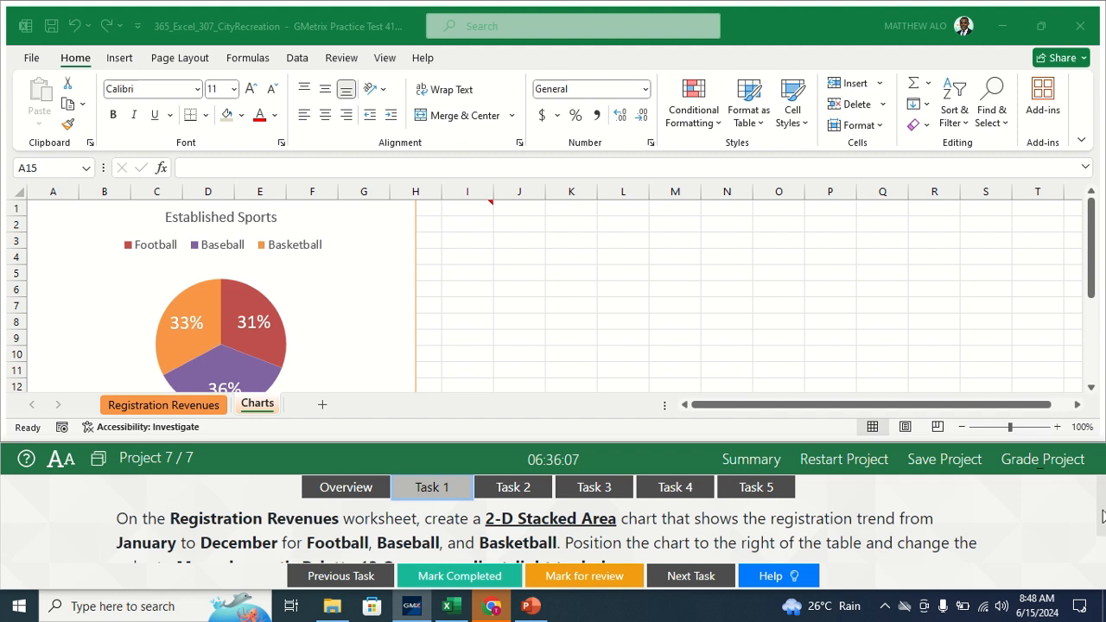
pyautogui.scroll(-1, 1102, 516)
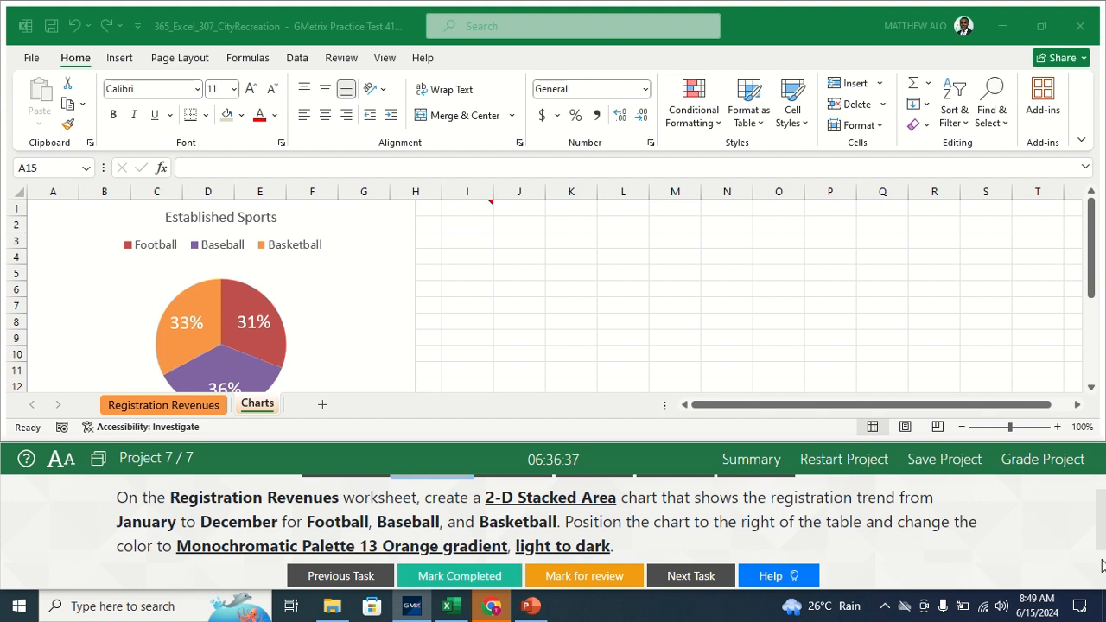
pyautogui.scroll(1, 1101, 549)
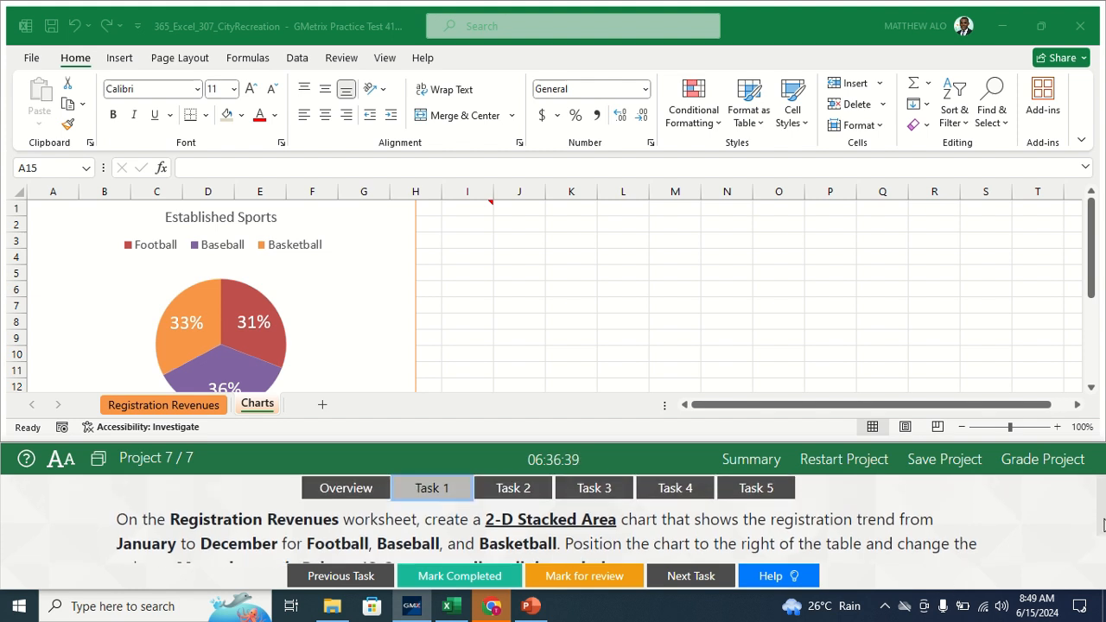
# - On Registration Revenues, select A2:D14: Month, Football, Baseball and Basketball for January–December
pyautogui.click(187, 413)
pyautogui.click(188, 413)
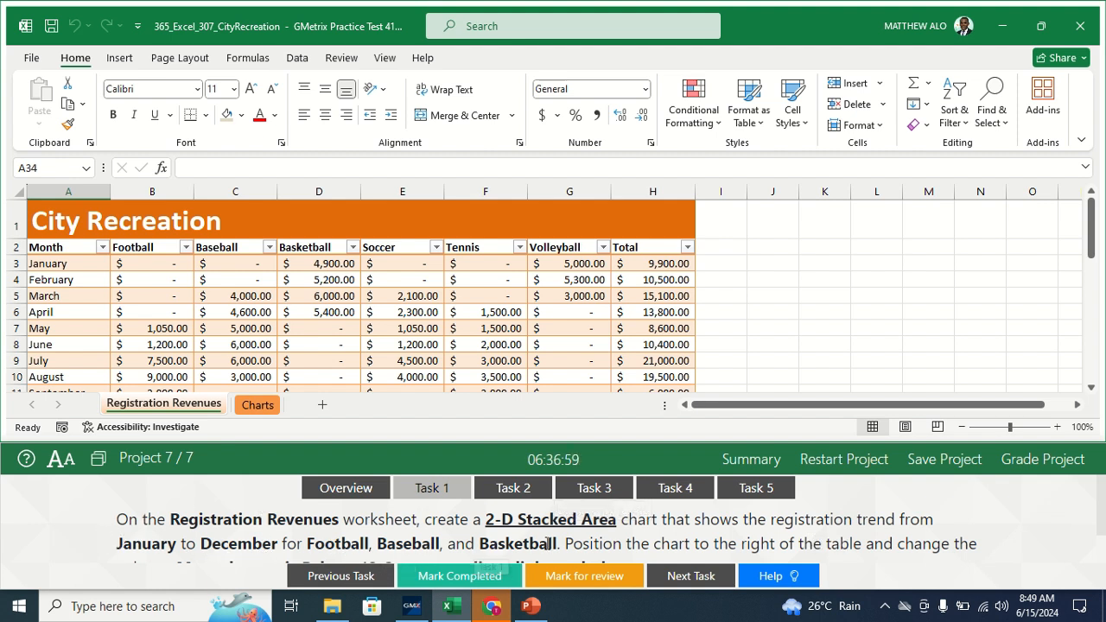
pyautogui.click(41, 247)
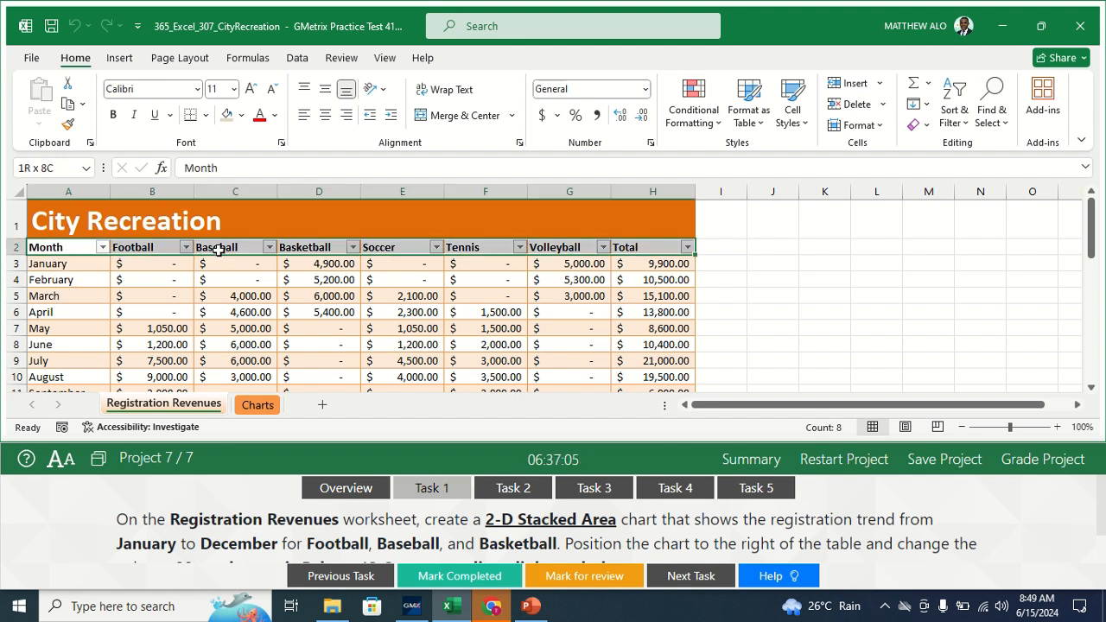
pyautogui.hotkey('shift', 'Down')
pyautogui.click(339, 278)
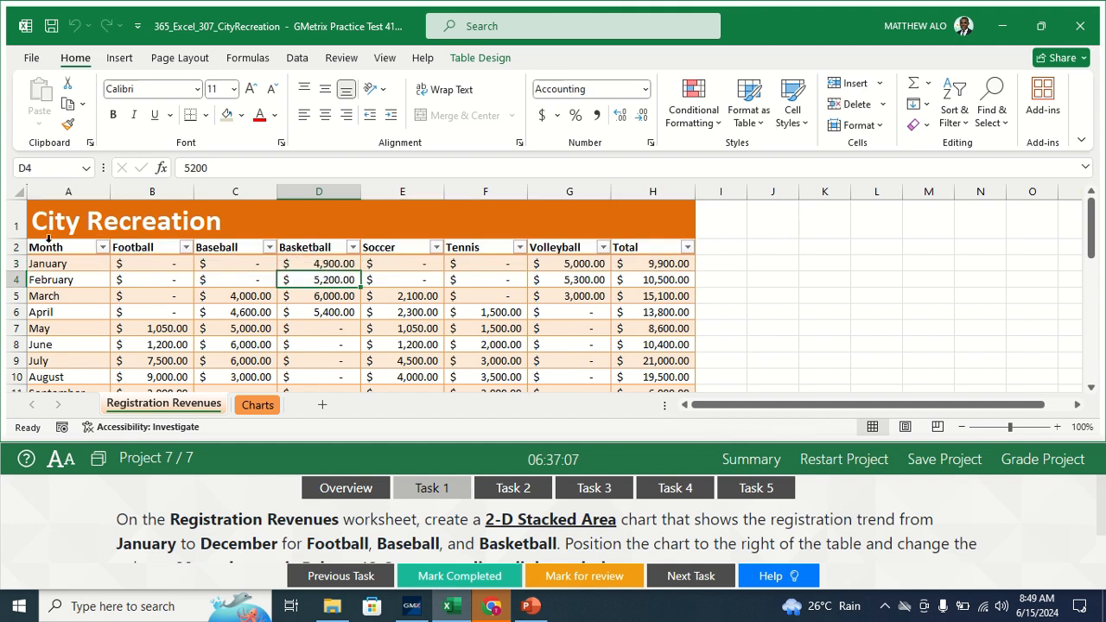
pyautogui.click(36, 247)
pyautogui.click(134, 298)
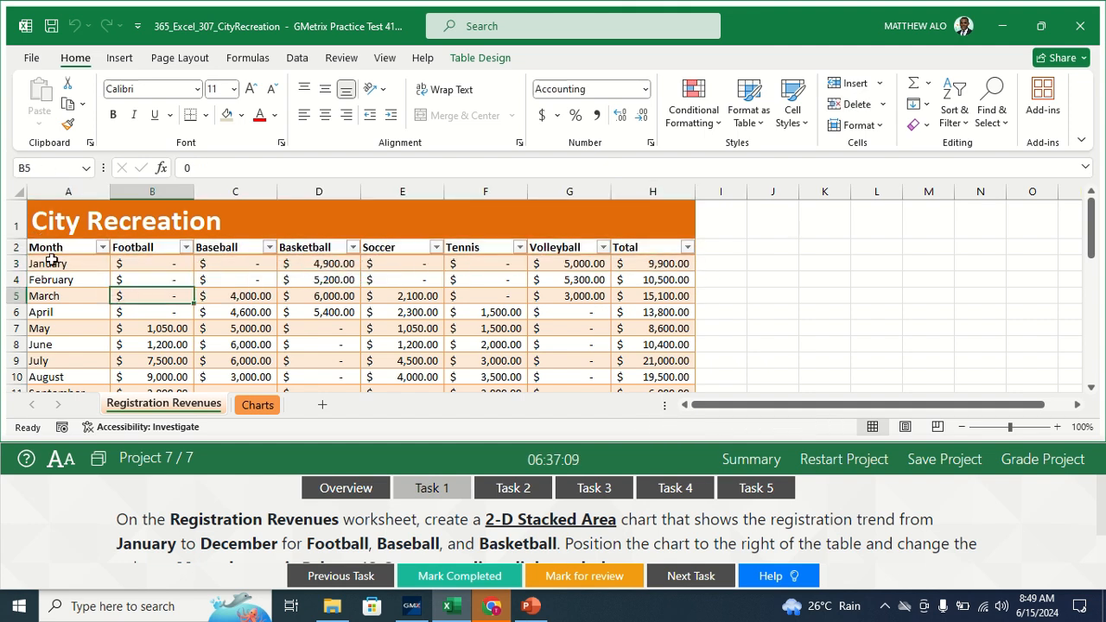
pyautogui.moveTo(67, 249); pyautogui.dragTo(322, 353)
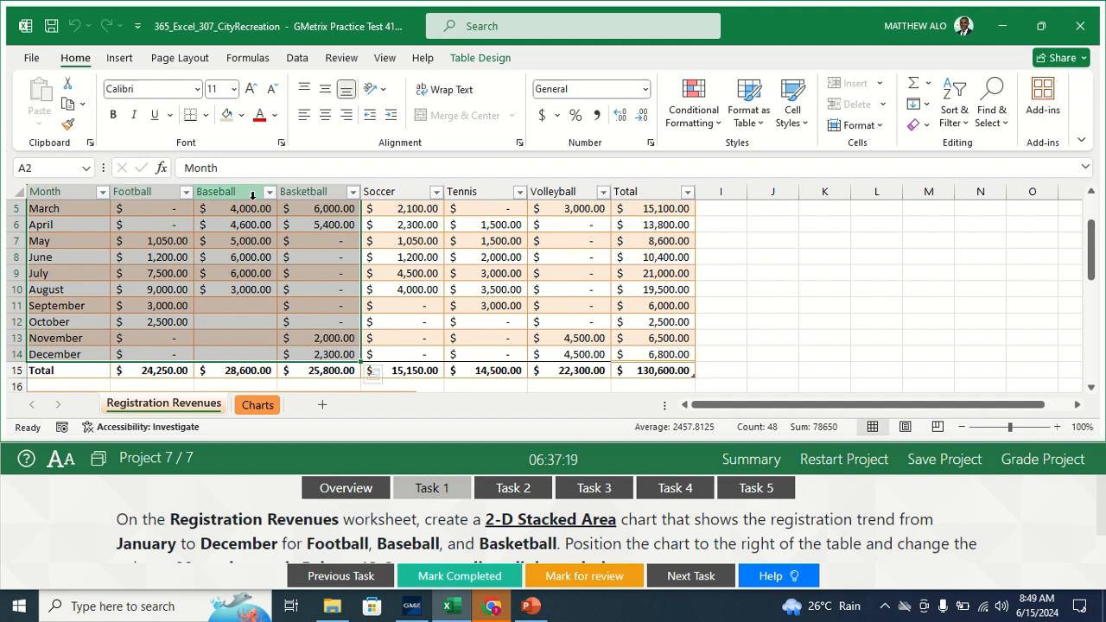
pyautogui.moveTo(1093, 254); pyautogui.dragTo(1093, 232)
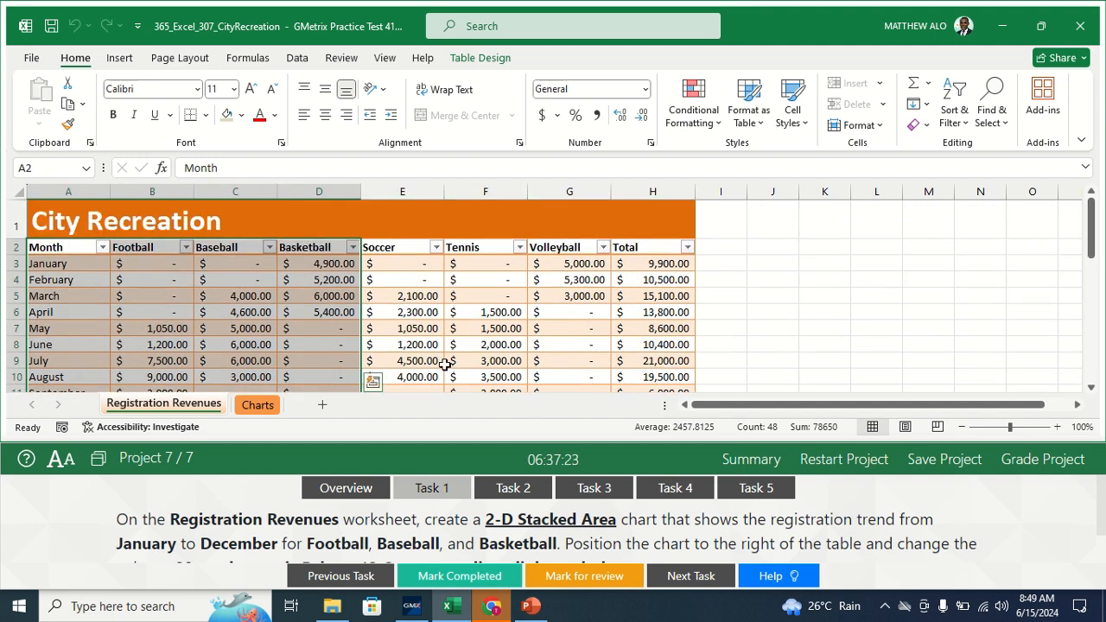
pyautogui.click(119, 57)
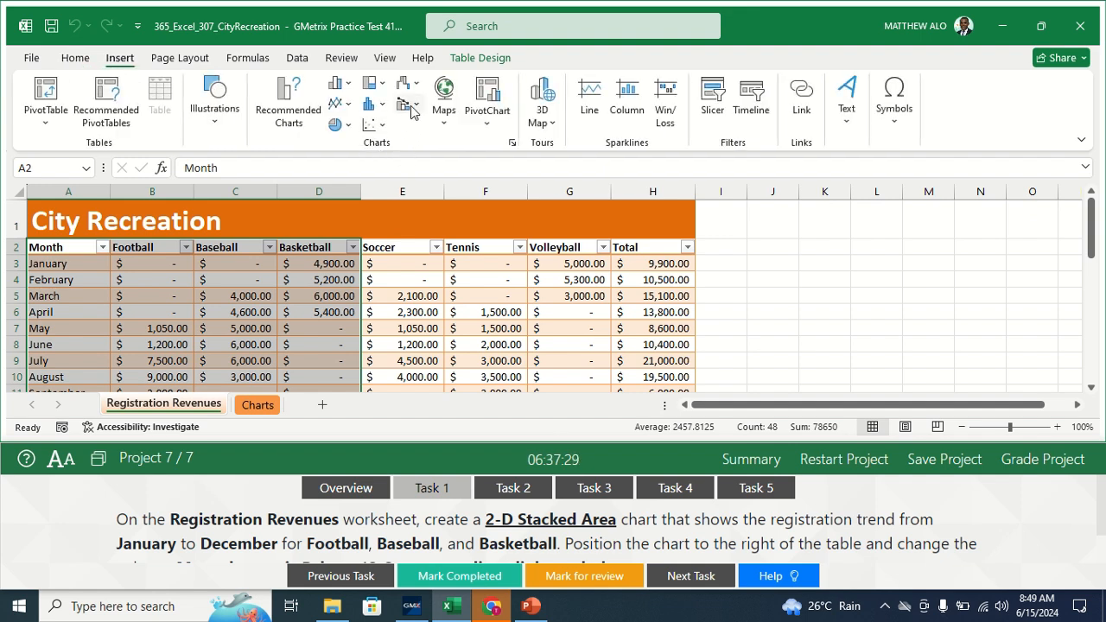
# - Insert a 2-D Stacked Area chart of the registrations and drag it right of the table
pyautogui.click(344, 105)
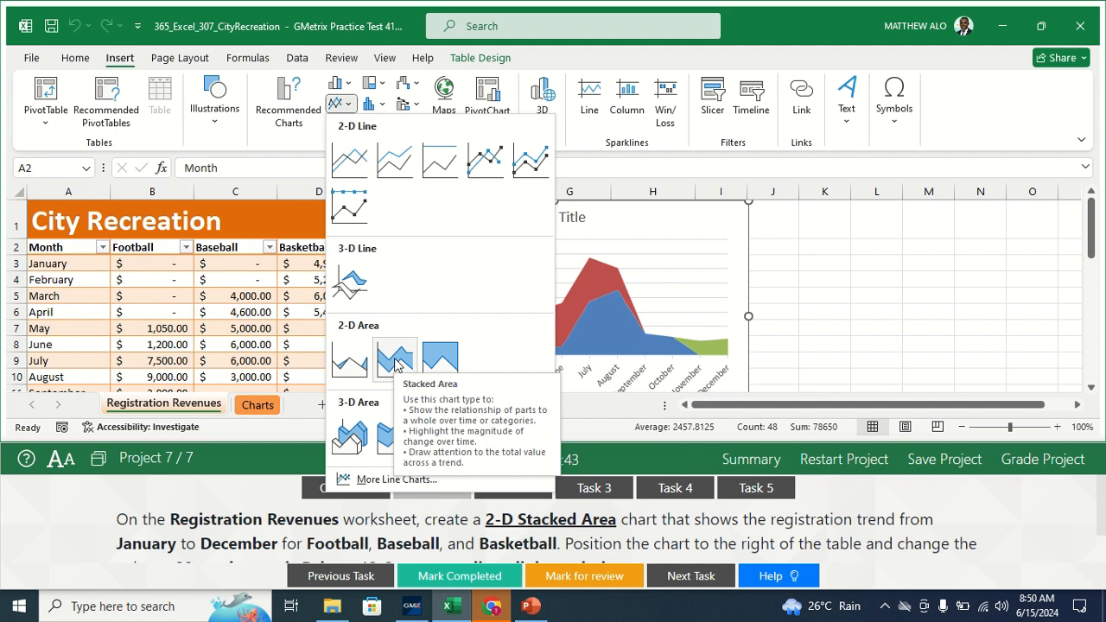
pyautogui.click(395, 361)
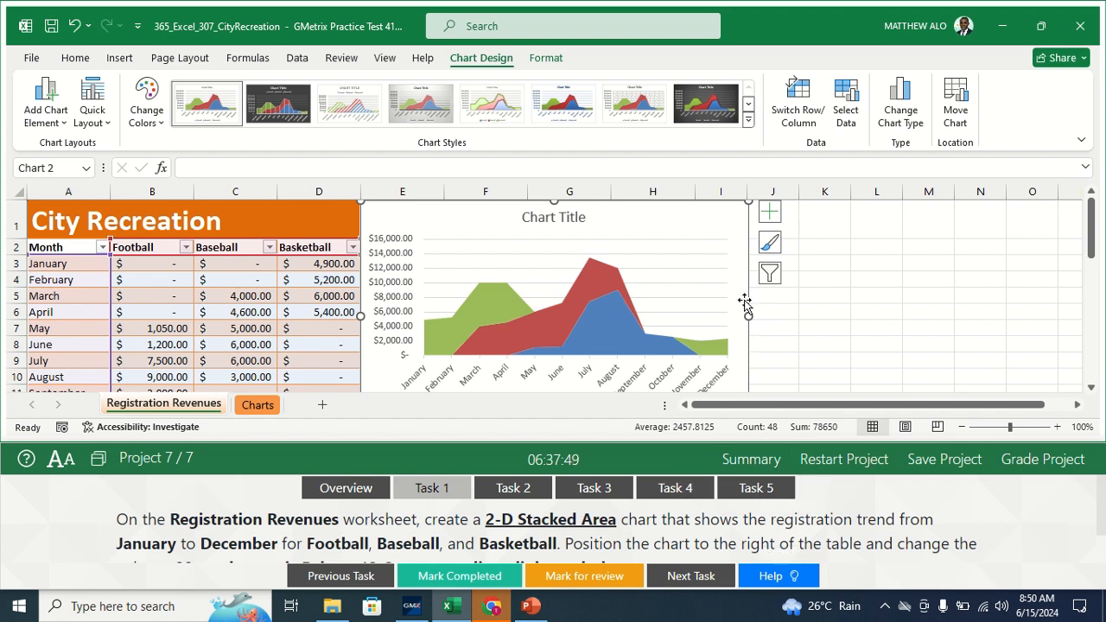
pyautogui.moveTo(754, 273)
pyautogui.mouseDown()
pyautogui.moveTo(1081, 279)
pyautogui.moveTo(1079, 267)
pyautogui.moveTo(916, 286)
pyautogui.moveTo(838, 269)
pyautogui.mouseUp()
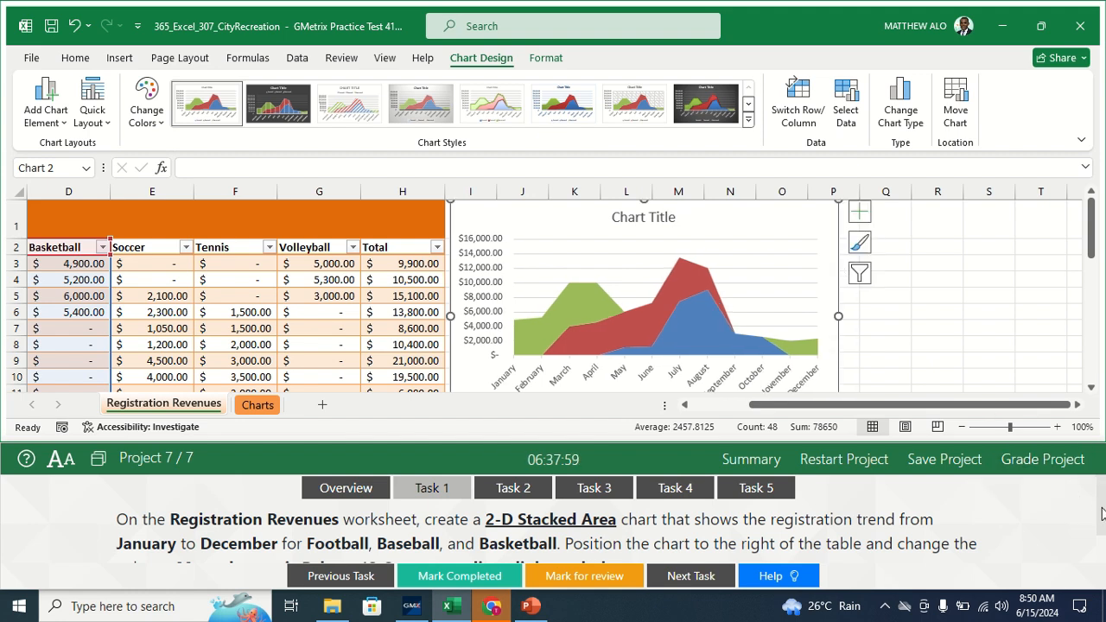
pyautogui.moveTo(1102, 514); pyautogui.dragTo(1102, 529)
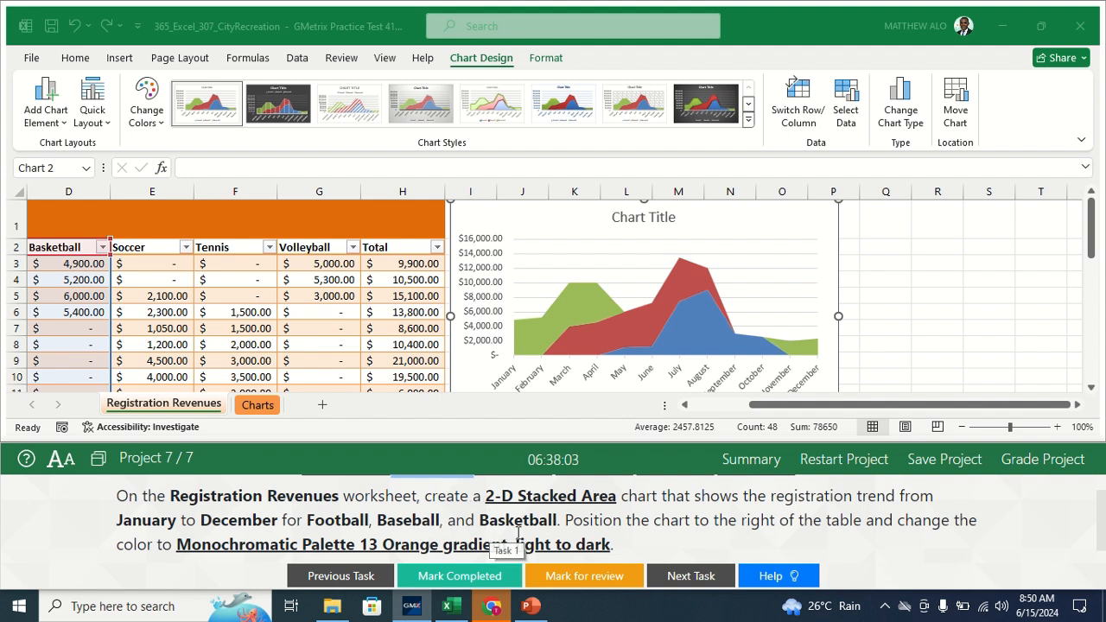
# - Apply the orange Monochromatic Palette 13 colours to the stacked area chart
pyautogui.click(151, 117)
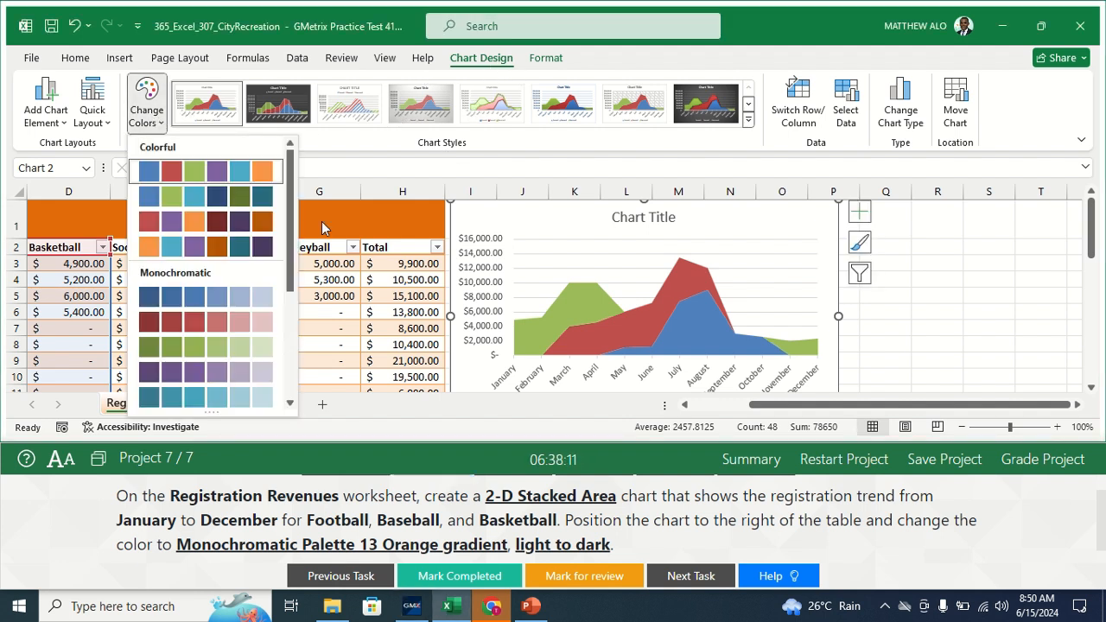
pyautogui.scroll(-5, 292, 255)
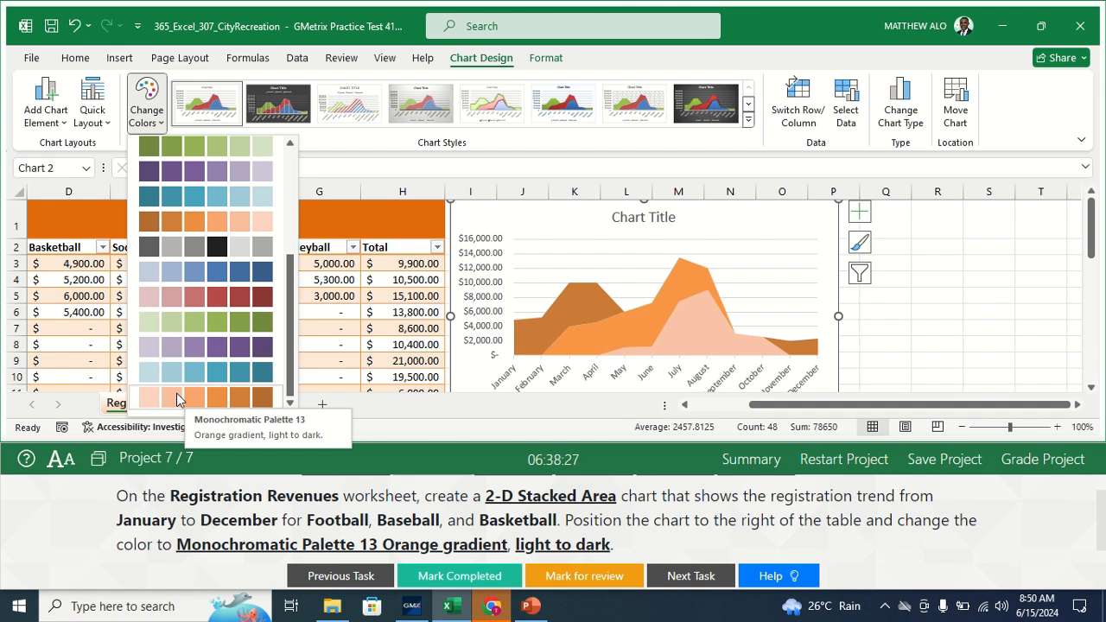
pyautogui.click(177, 399)
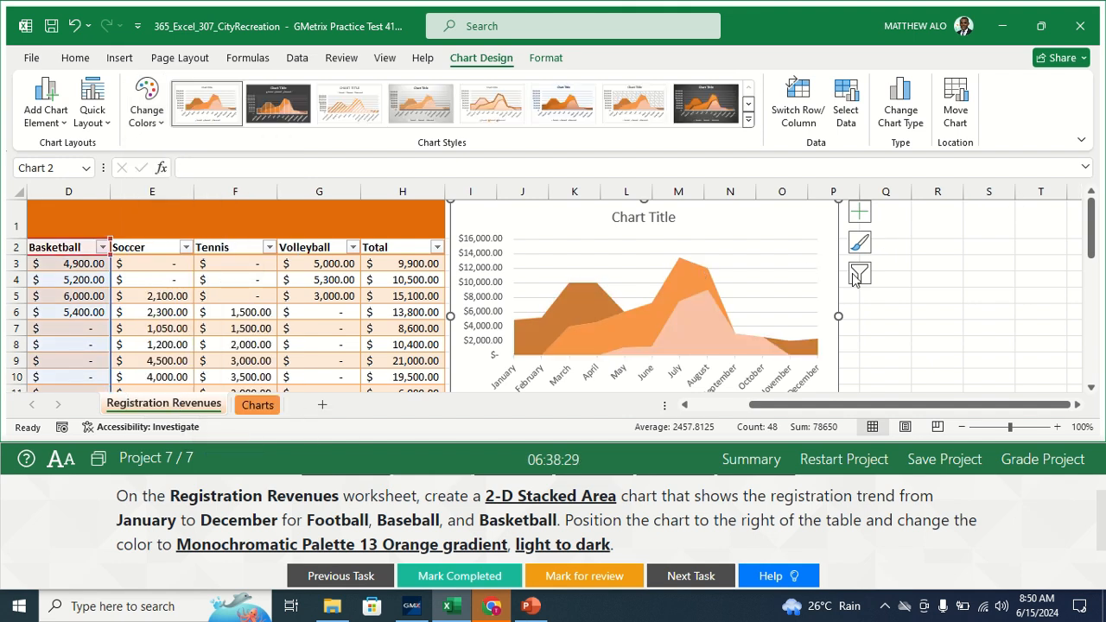
# - Deselect the chart and mark Task 1 completed
pyautogui.click(912, 294)
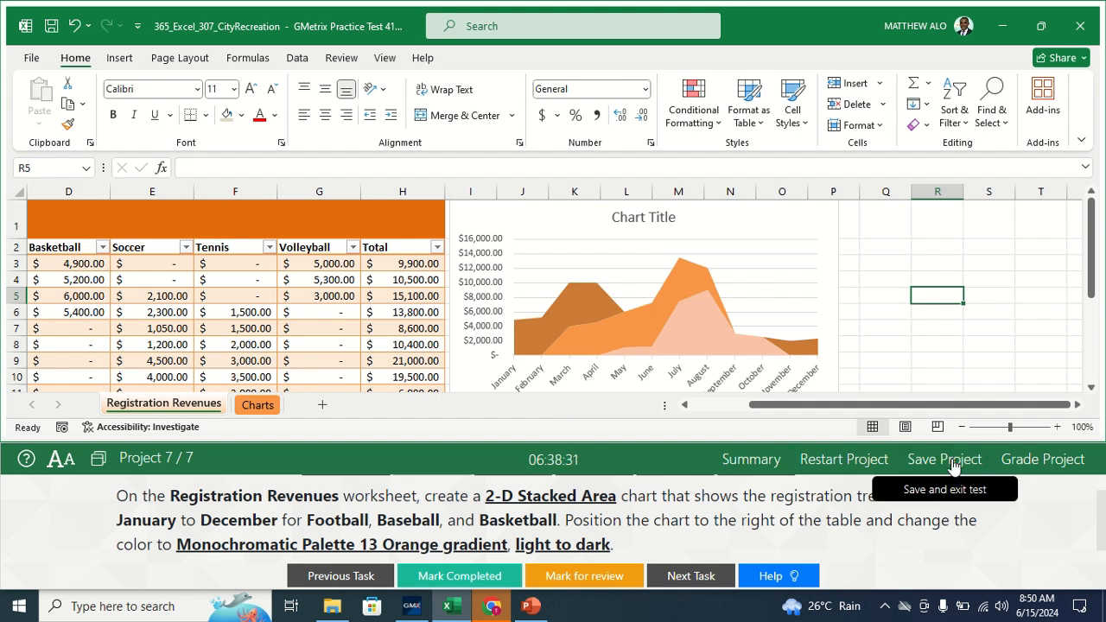
pyautogui.moveTo(1101, 502); pyautogui.dragTo(1101, 483)
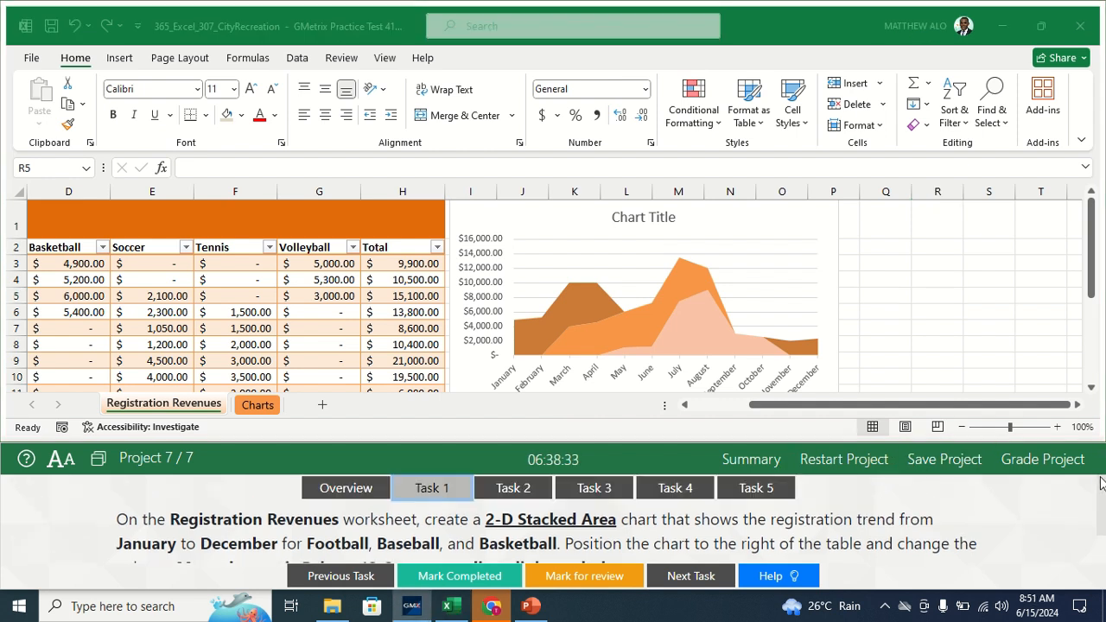
pyautogui.click(446, 578)
# - Confirm Task 1 is completed and bring the Soccer, Tennis and Volleyball pie chart into view
pyautogui.click(512, 488)
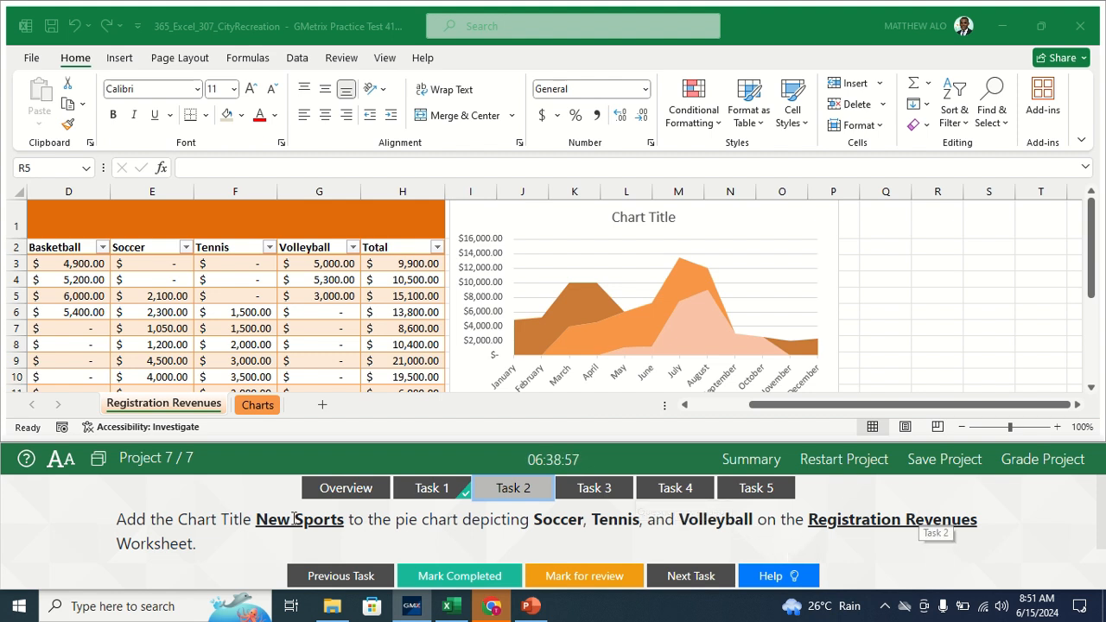
pyautogui.click(169, 412)
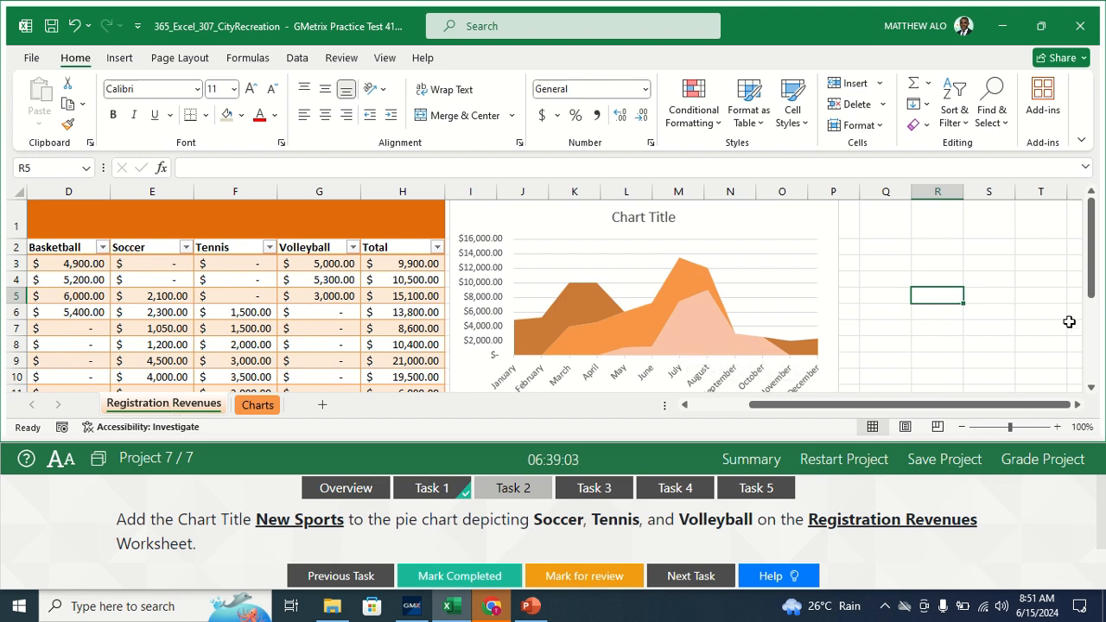
pyautogui.moveTo(1090, 289); pyautogui.dragTo(1091, 370)
pyautogui.moveTo(795, 414); pyautogui.dragTo(631, 407)
pyautogui.click(1090, 340)
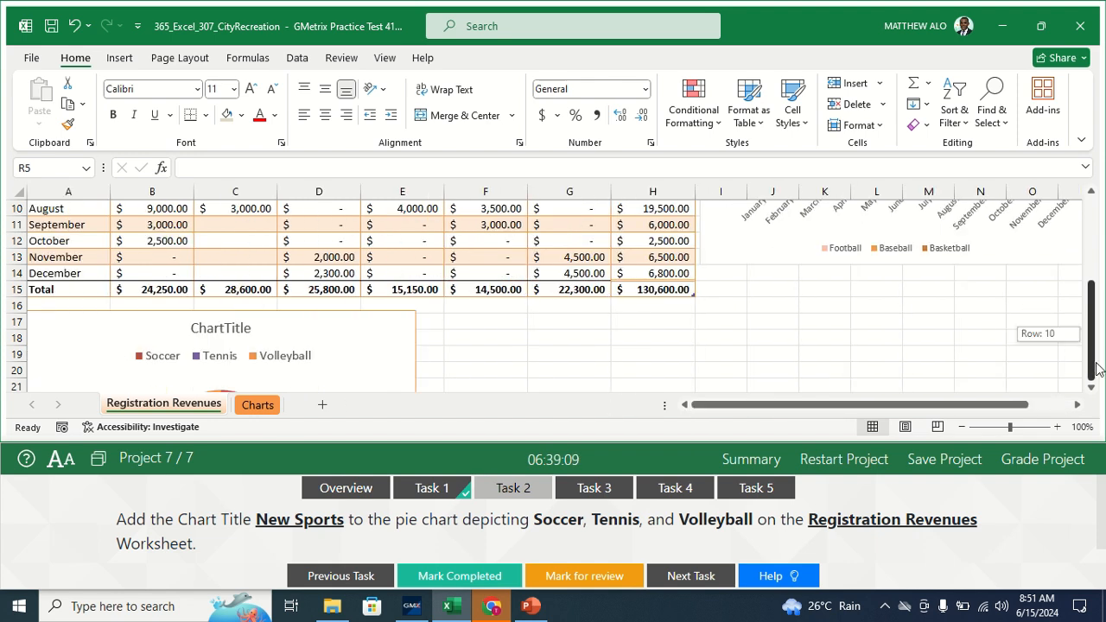
pyautogui.click(1090, 344)
pyautogui.click(534, 323)
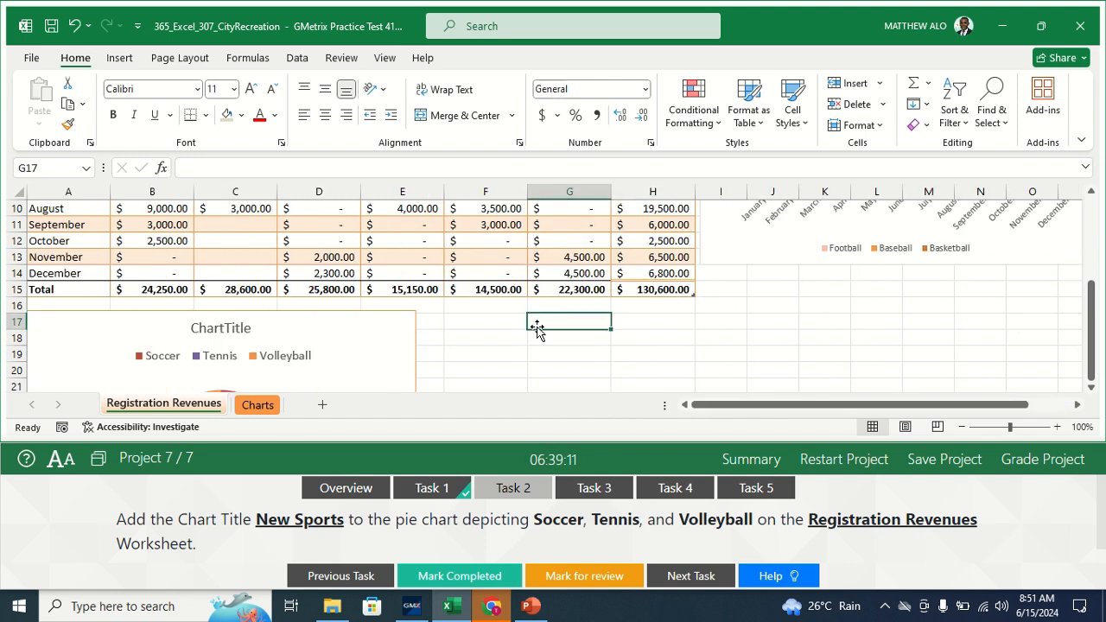
pyautogui.press('Down')
pyautogui.press('Down')
pyautogui.press('Down')
pyautogui.press('Down')
pyautogui.press('Down')
pyautogui.press('Down')
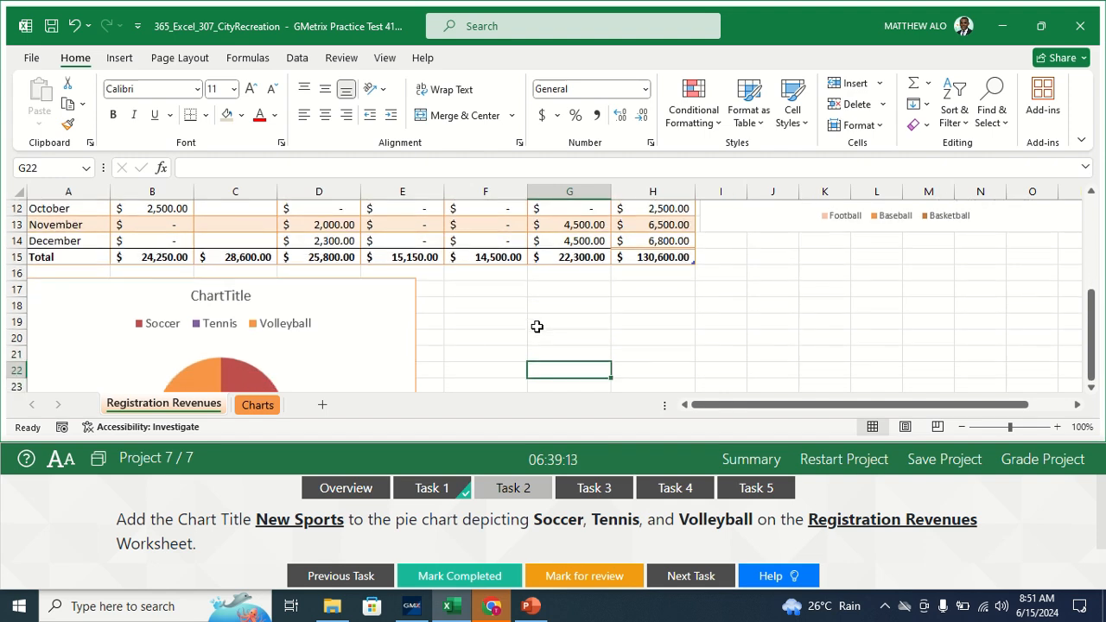
pyautogui.press('Down')
pyautogui.press('Down')
pyautogui.press('Down')
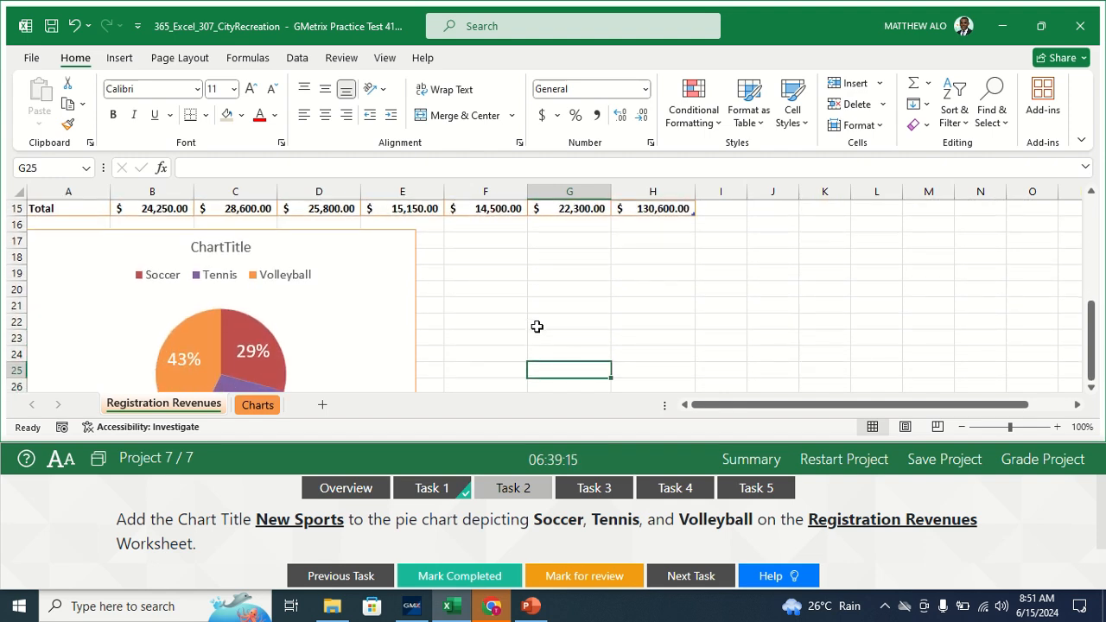
pyautogui.press('Down')
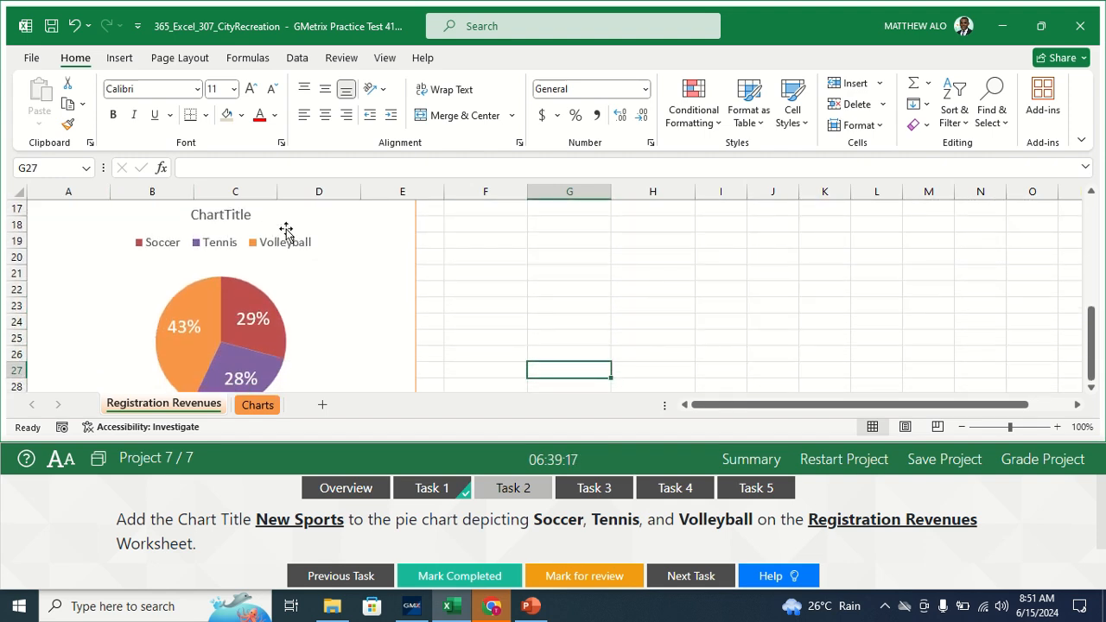
# - Retitle the pie chart 'New Sports', mark Task 2 completed, and view Task 3
pyautogui.click(247, 217)
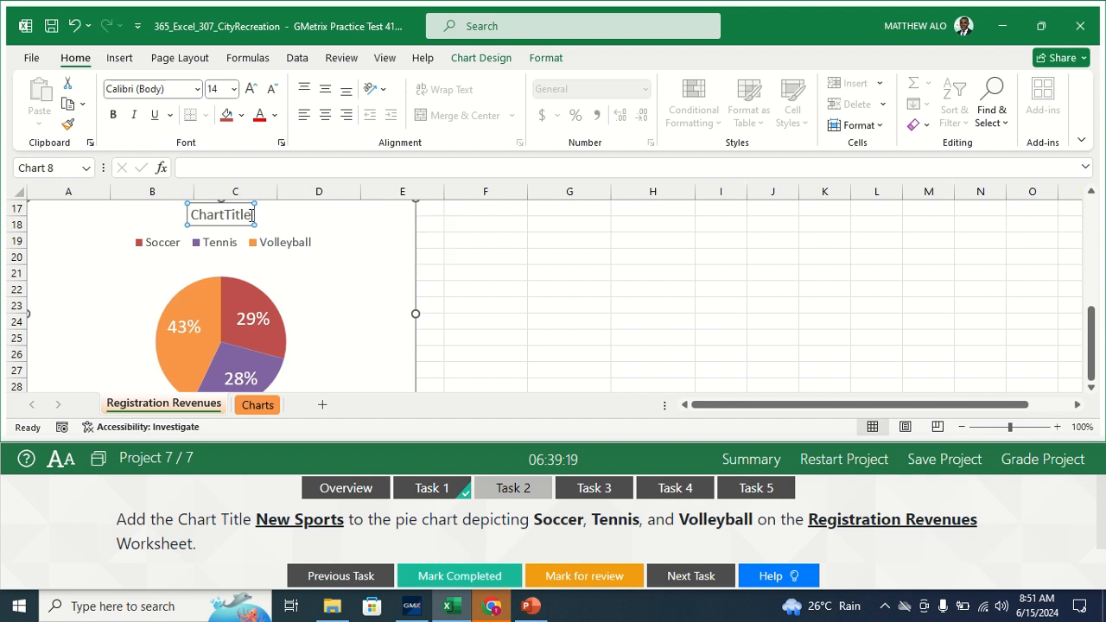
pyautogui.press('BackSpace')
pyautogui.press('BackSpace')
pyautogui.press('BackSpace')
pyautogui.press('BackSpace')
pyautogui.press('BackSpace')
pyautogui.press('BackSpace')
pyautogui.press('BackSpace')
pyautogui.press('BackSpace')
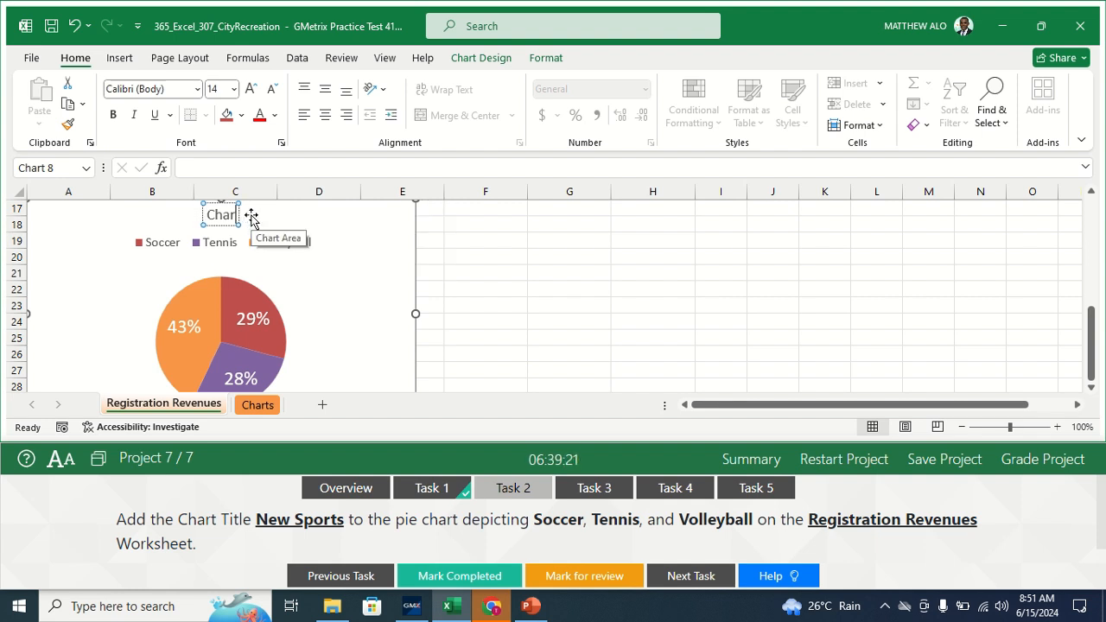
pyautogui.press('BackSpace')
pyautogui.press('BackSpace')
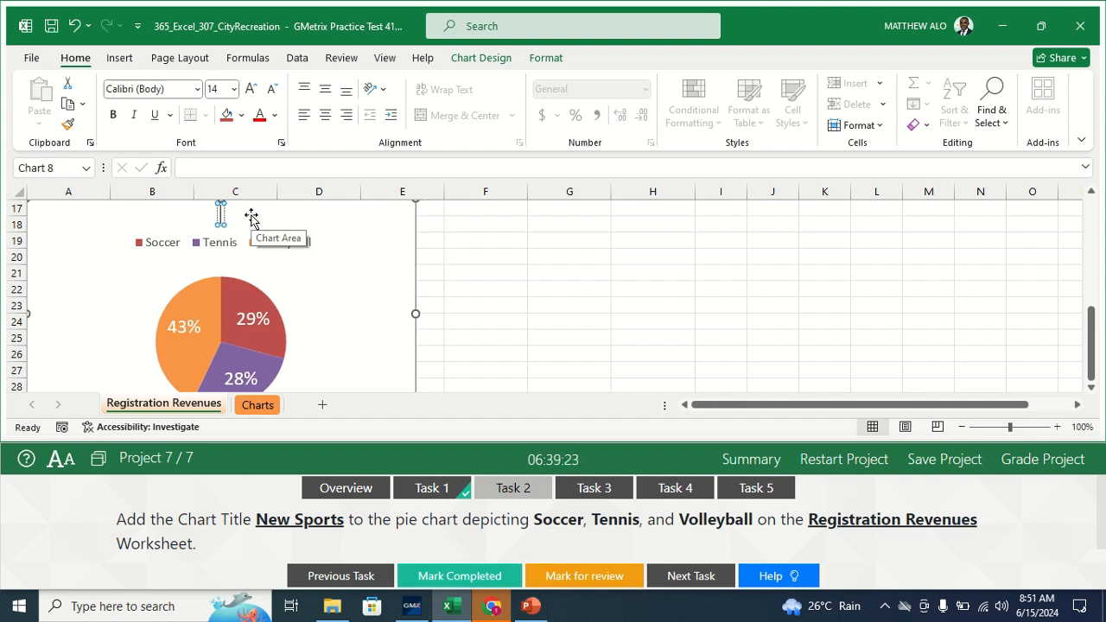
pyautogui.write('New')
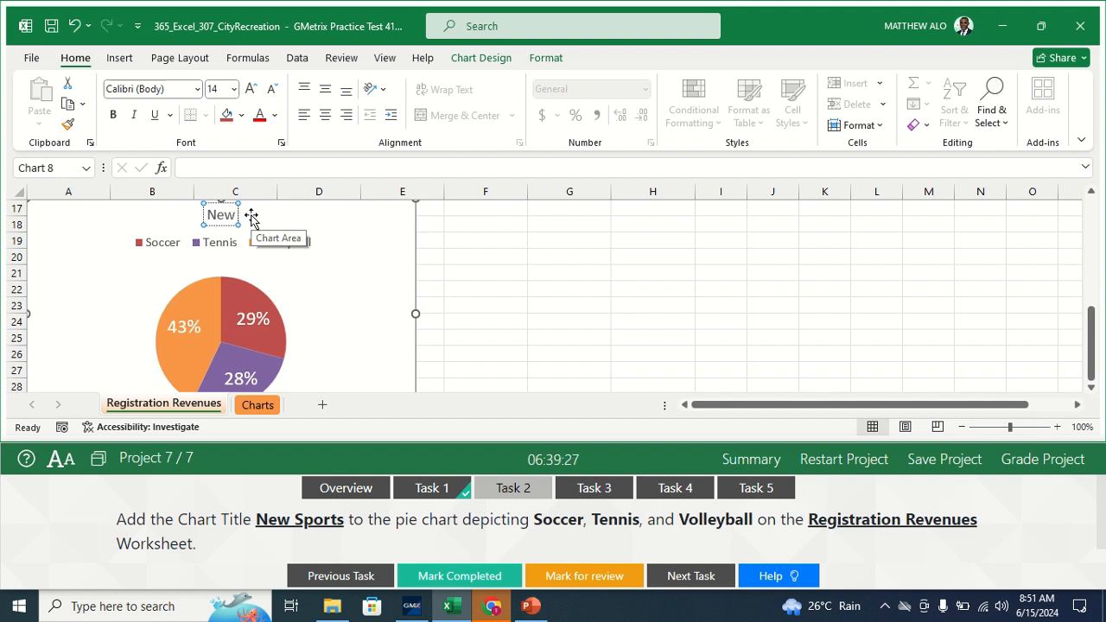
pyautogui.write(' Sport')
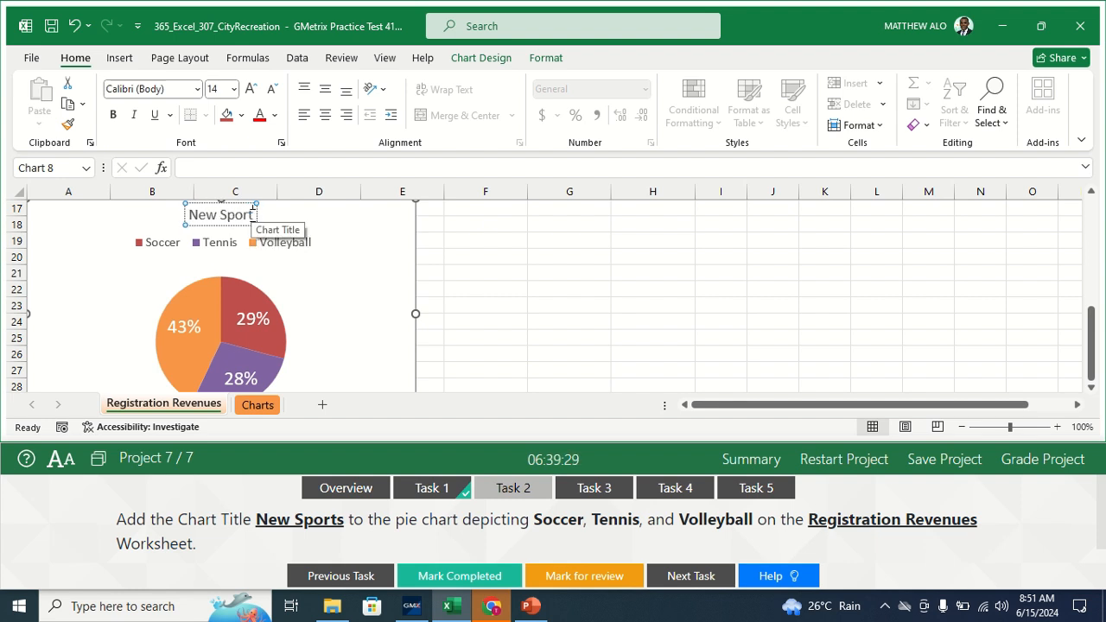
pyautogui.write('s')
pyautogui.click(445, 254)
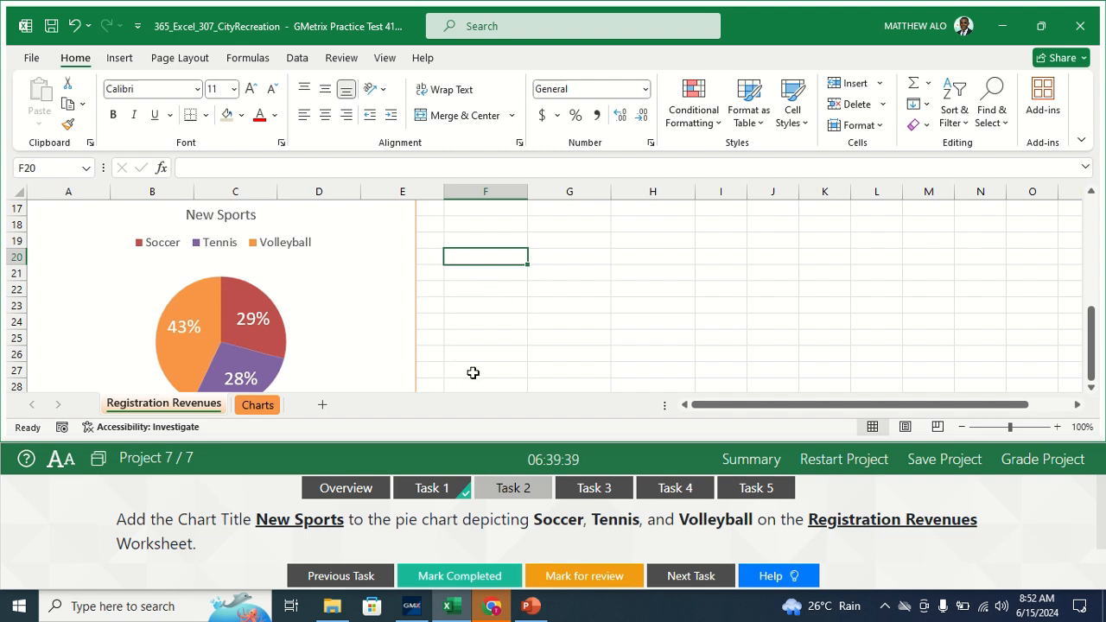
pyautogui.click(439, 576)
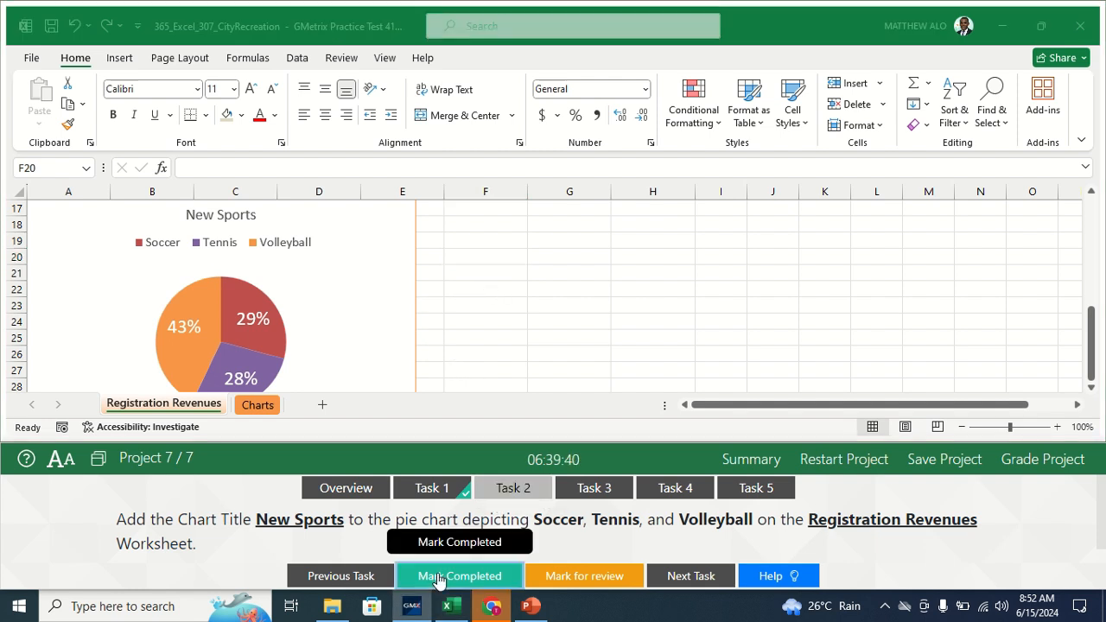
pyautogui.click(614, 504)
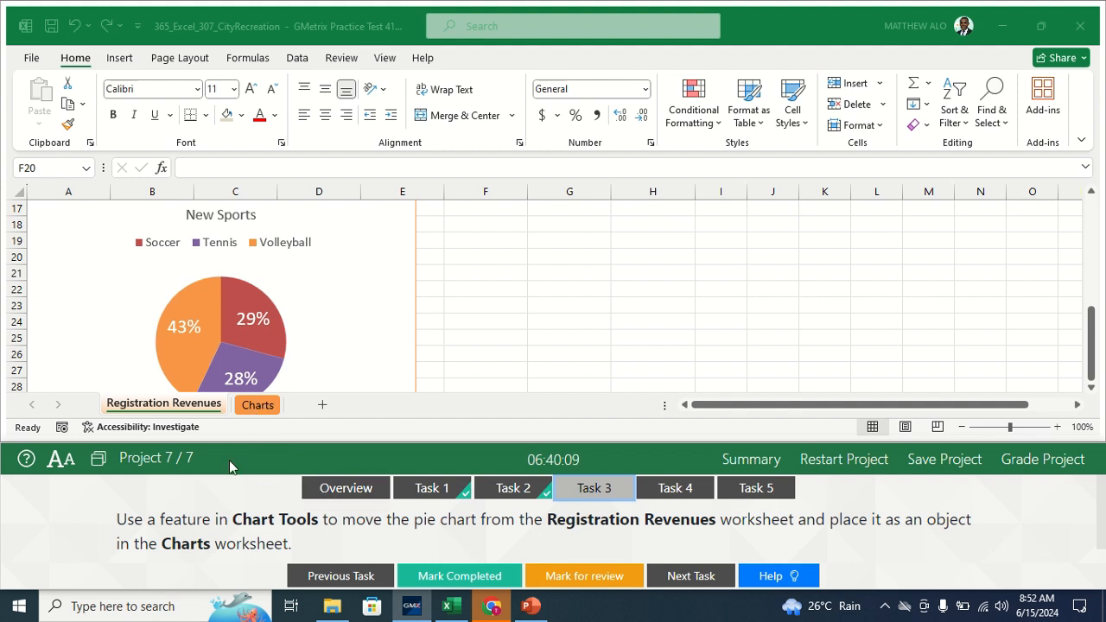
pyautogui.click(173, 411)
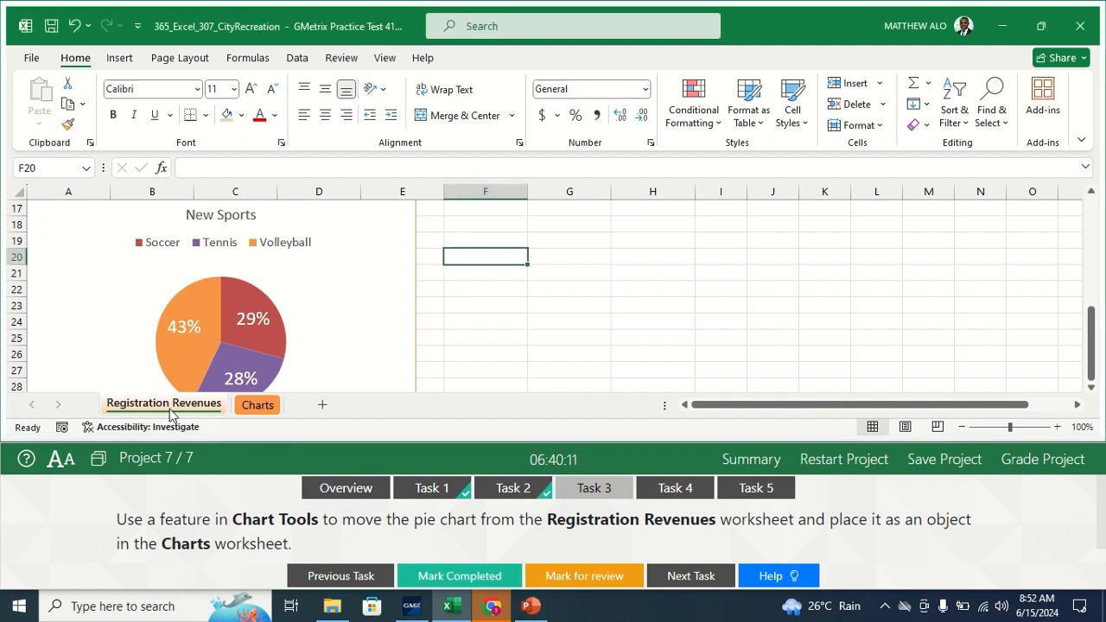
pyautogui.click(416, 320)
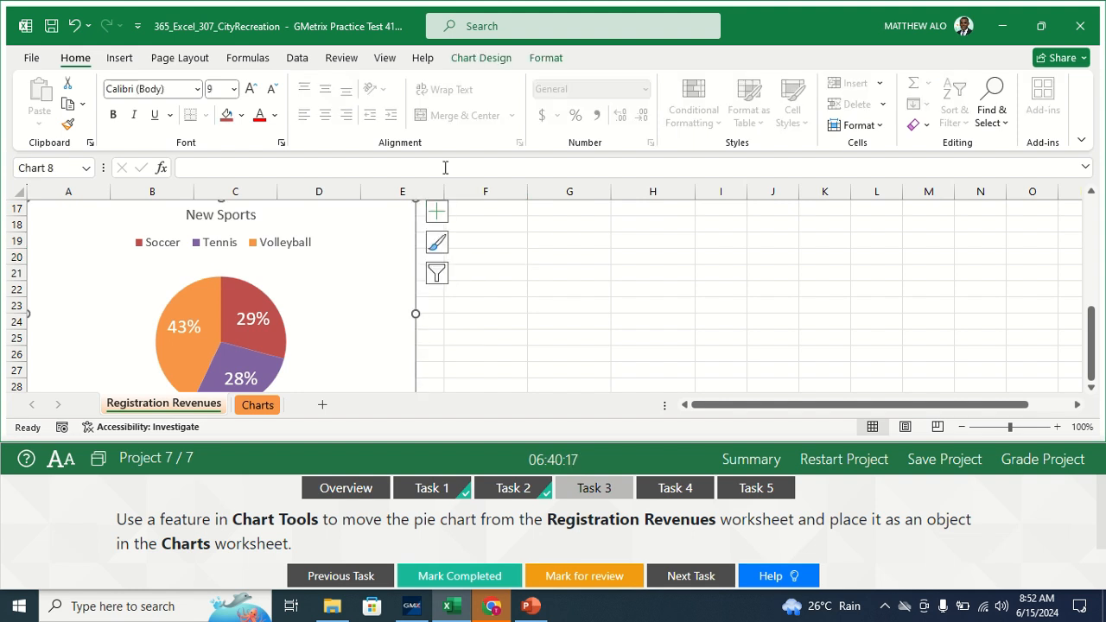
pyautogui.click(485, 63)
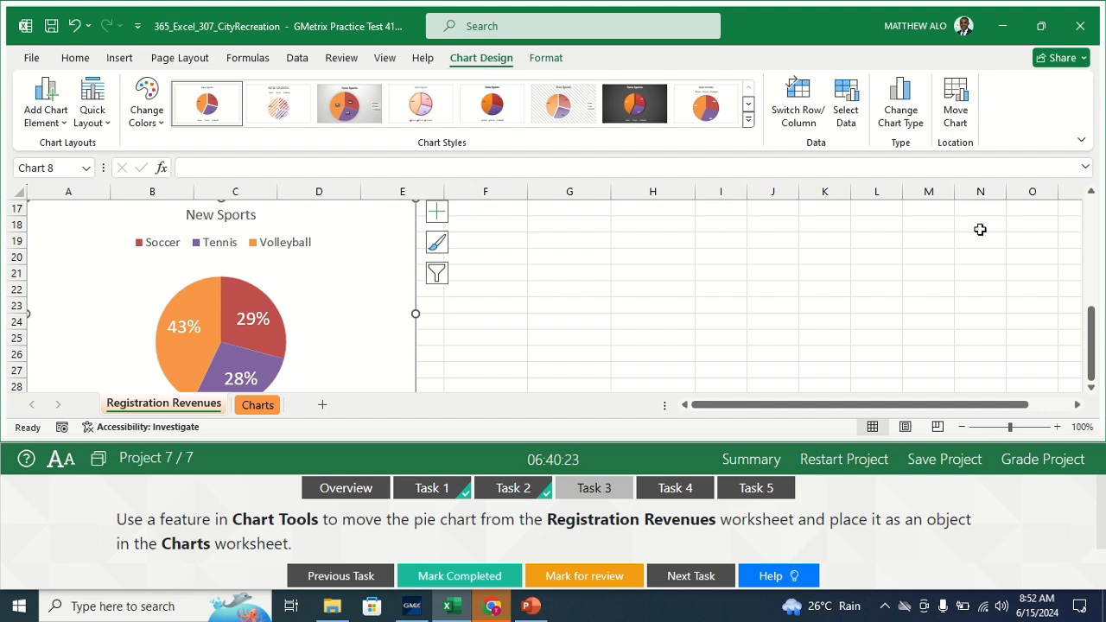
# - Use Move Chart to place the New Sports pie chart as an object in Charts
pyautogui.click(958, 114)
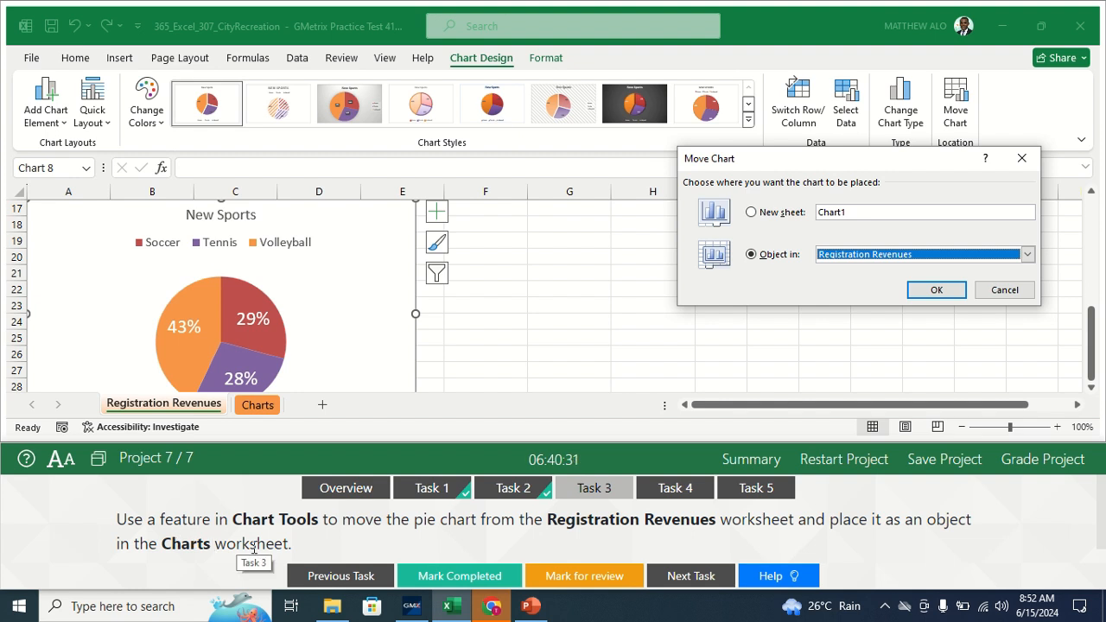
pyautogui.click(1028, 255)
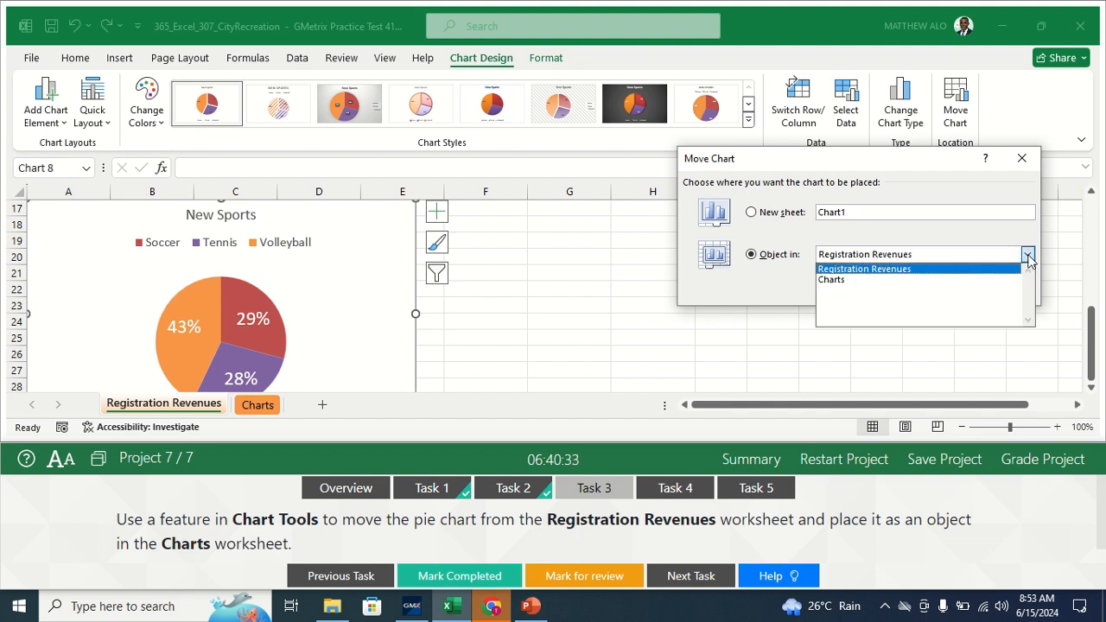
pyautogui.click(832, 287)
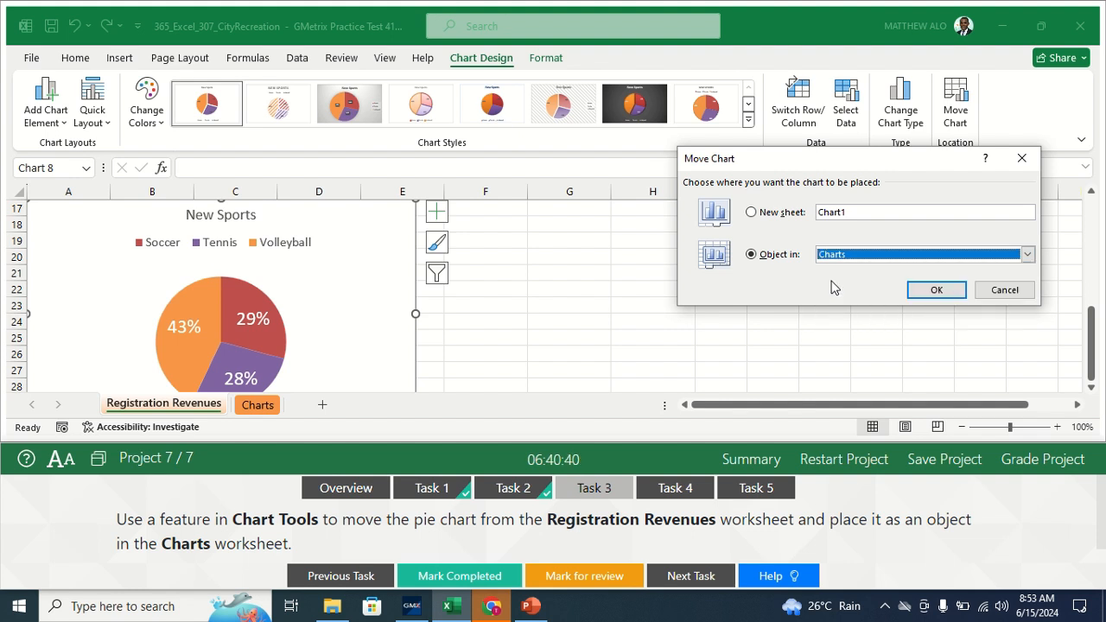
pyautogui.click(939, 292)
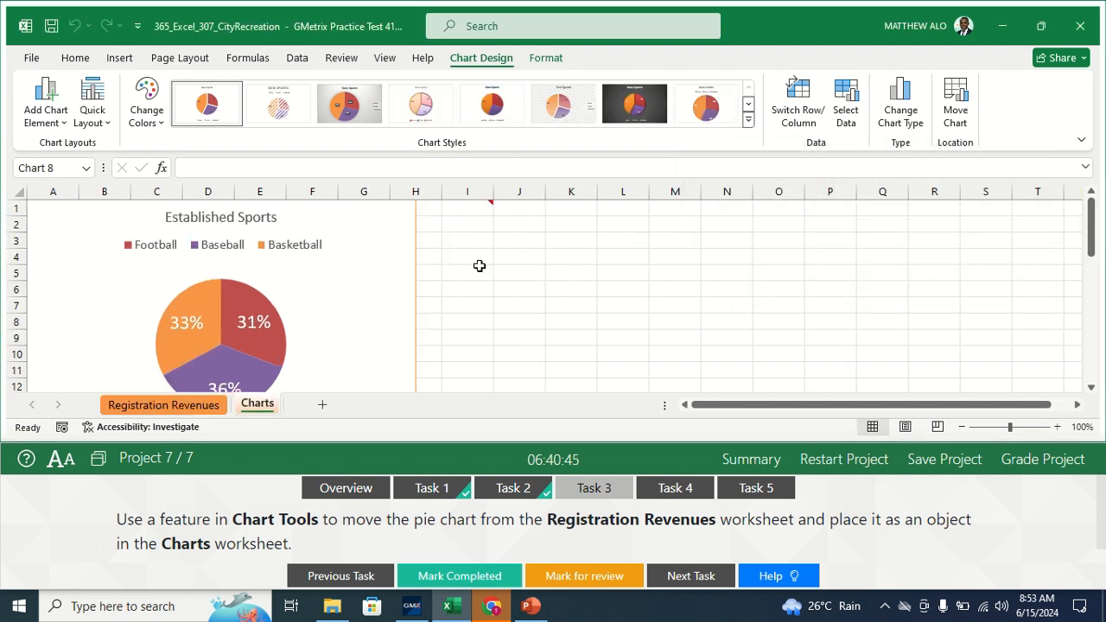
# - Mark Task 3 completed, deselect the chart, and view Task 4's alt text instructions
pyautogui.click(450, 575)
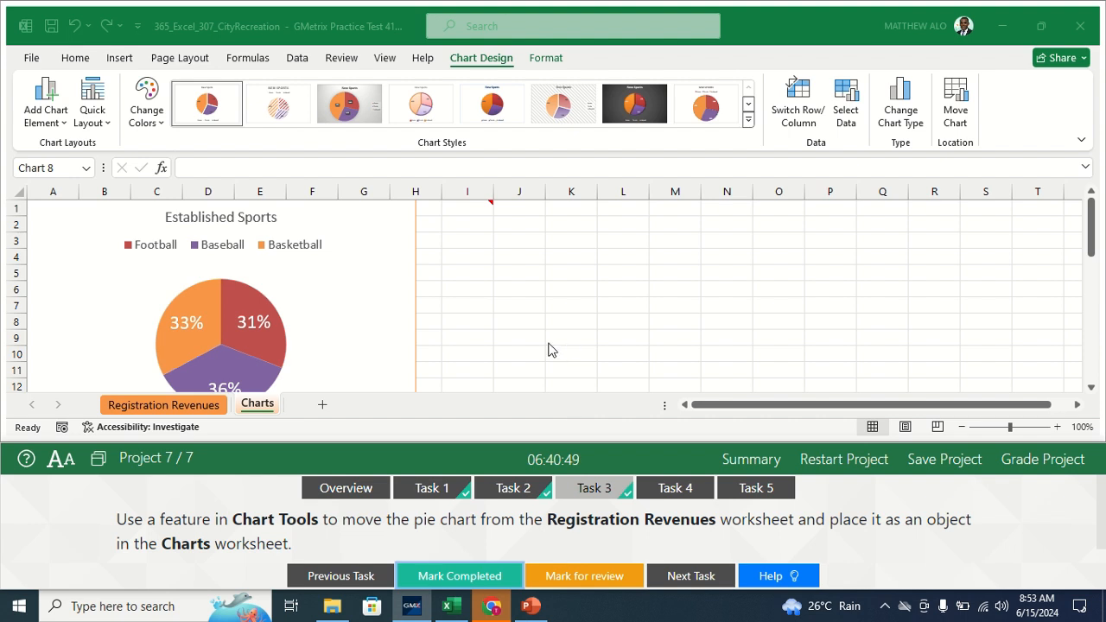
pyautogui.click(413, 298)
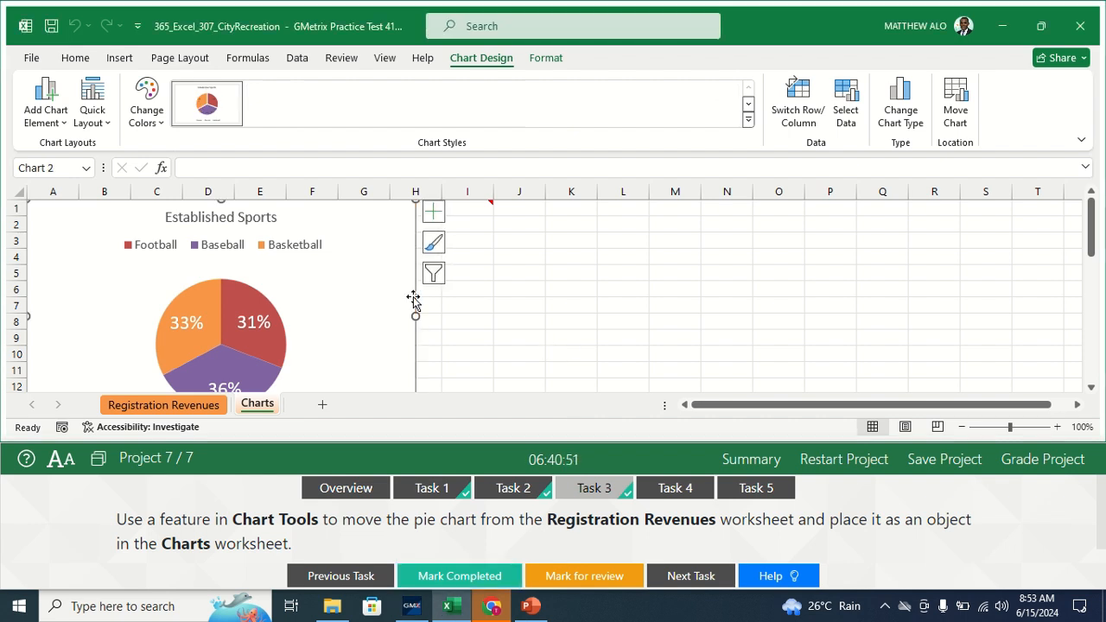
pyautogui.click(497, 316)
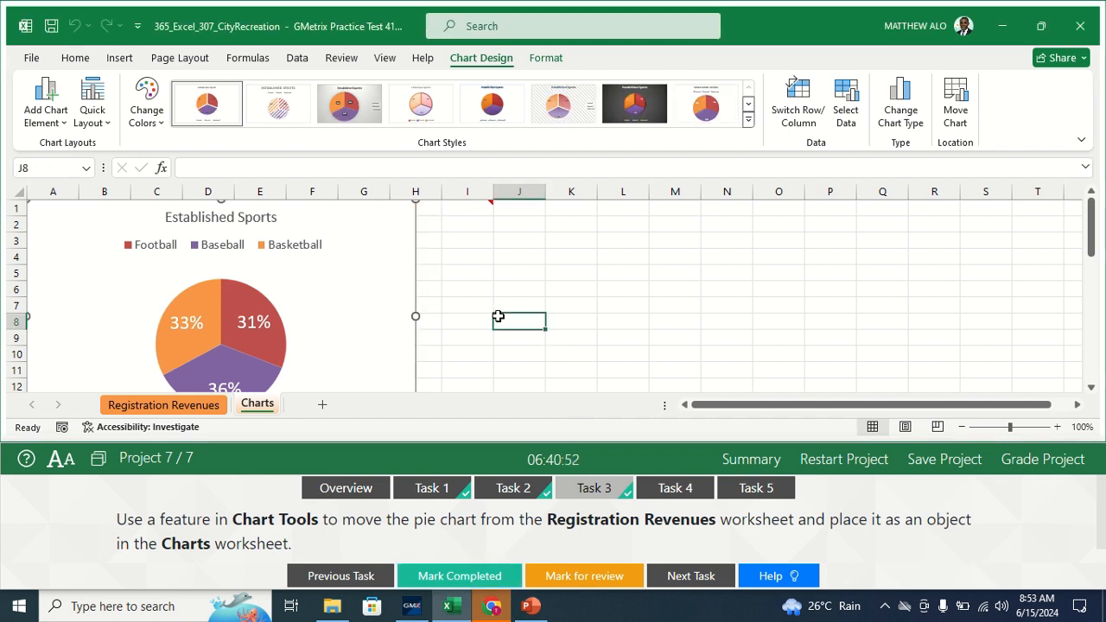
pyautogui.click(675, 488)
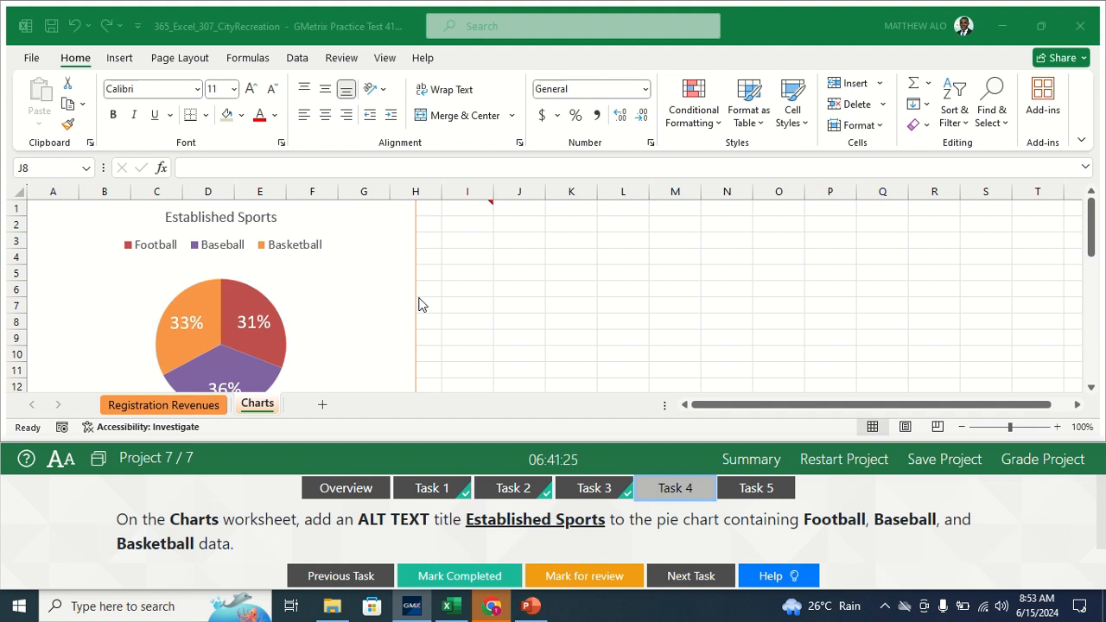
# - Enter 'Established Sports' as the pie chart's alt text description and close the Alt Text pane
pyautogui.click(246, 411)
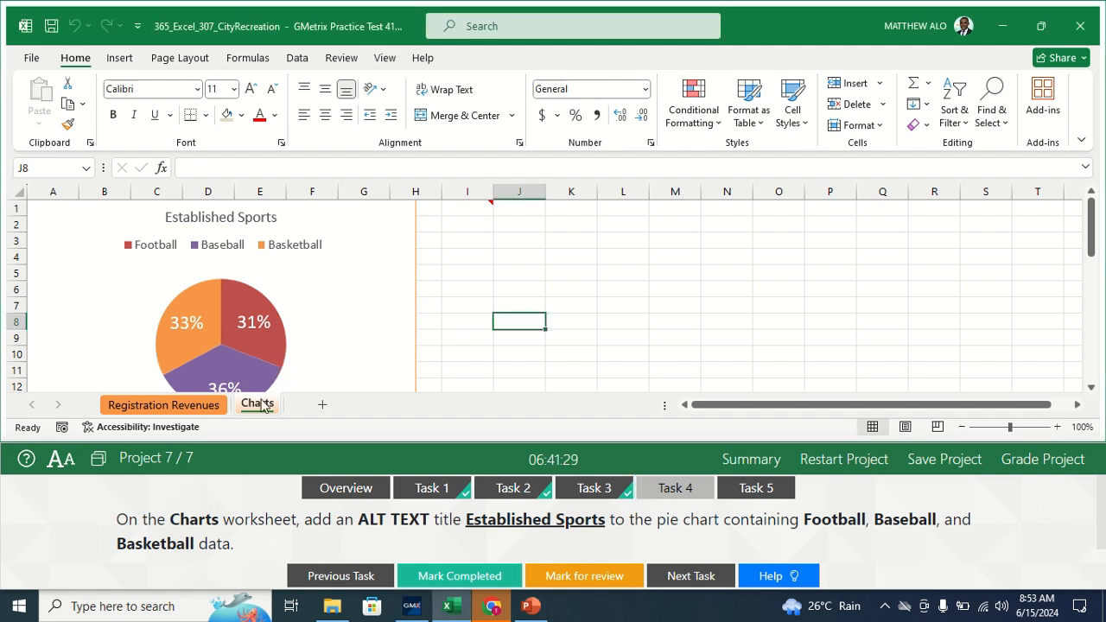
pyautogui.click(415, 299)
pyautogui.rightClick(415, 299)
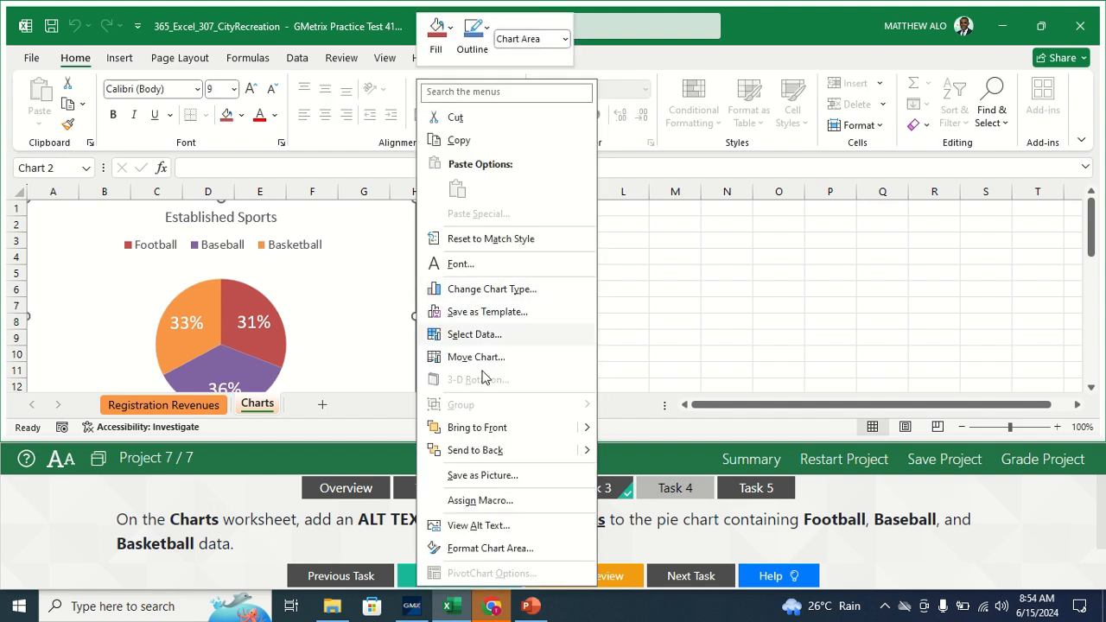
pyautogui.click(478, 526)
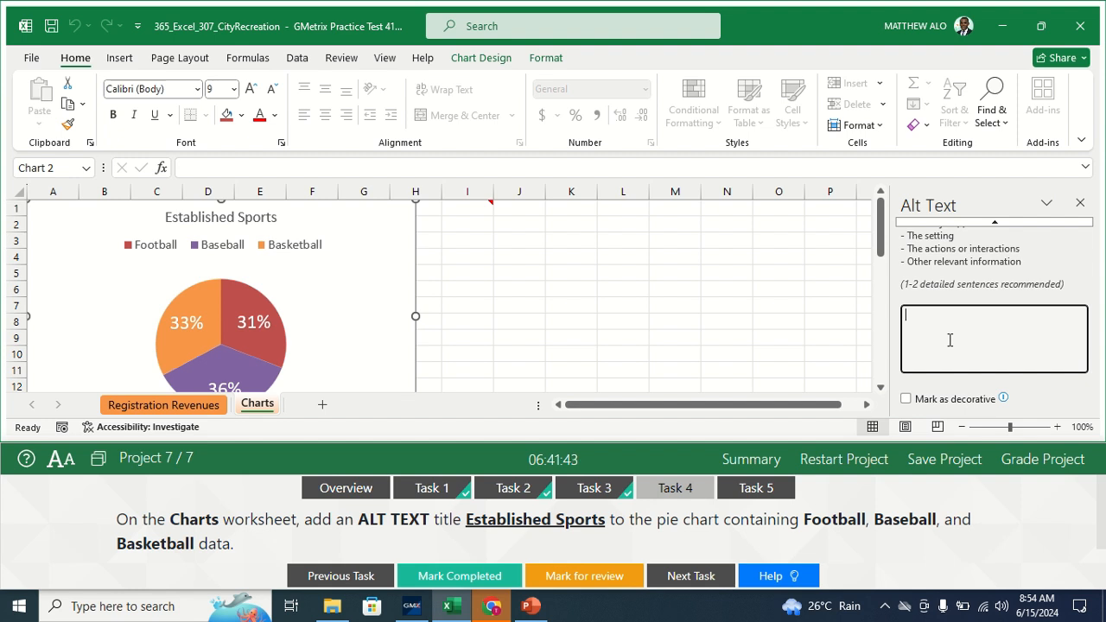
pyautogui.write('Established')
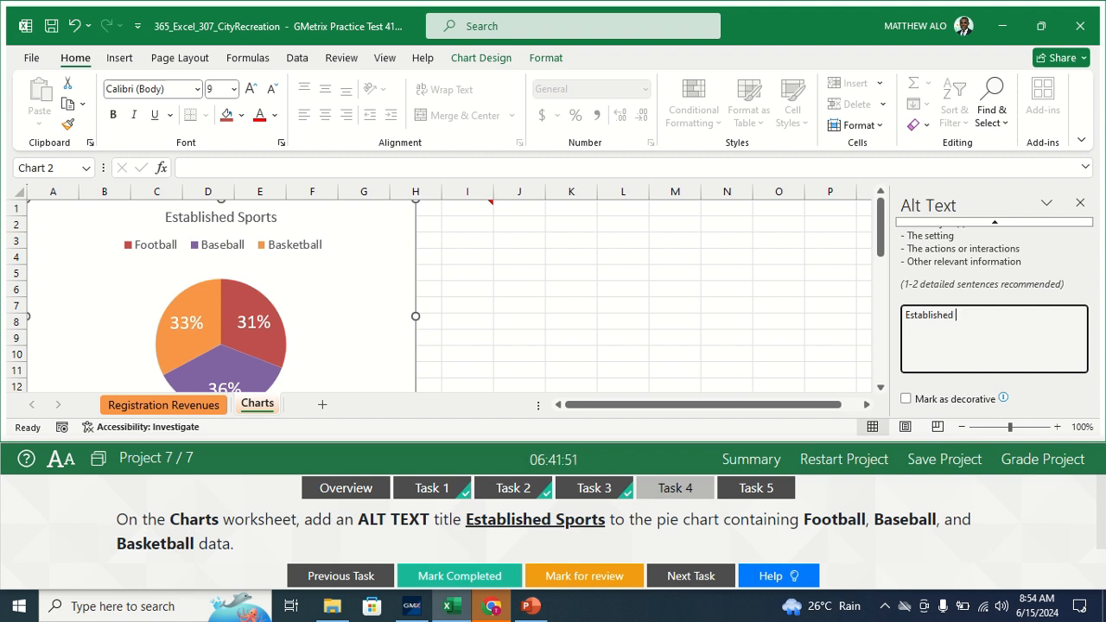
pyautogui.write('Sports')
pyautogui.click(1102, 273)
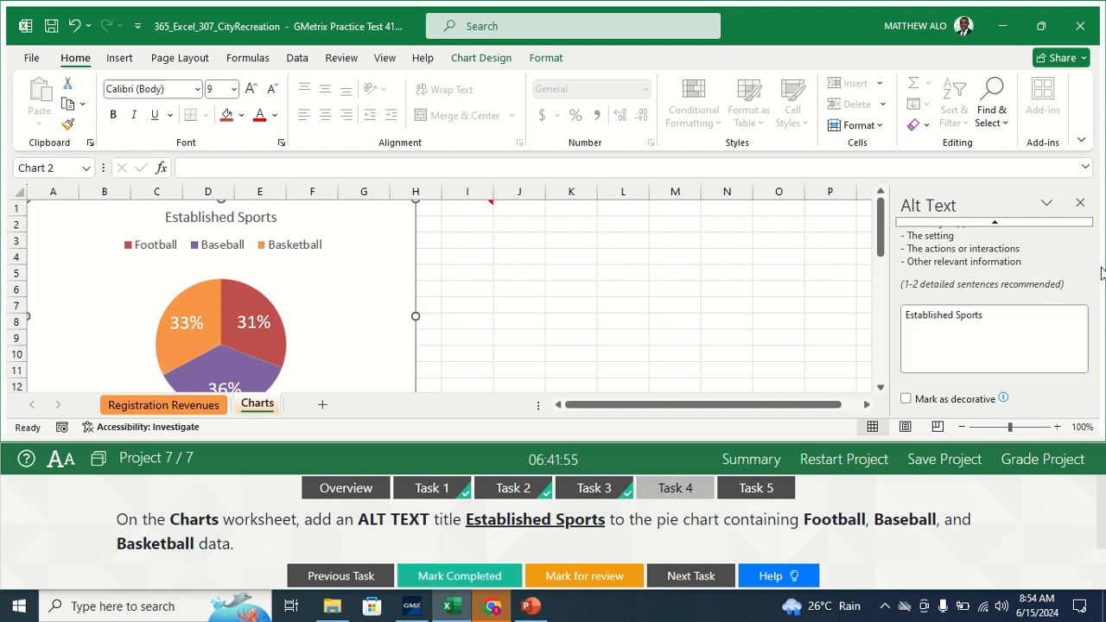
pyautogui.click(1082, 204)
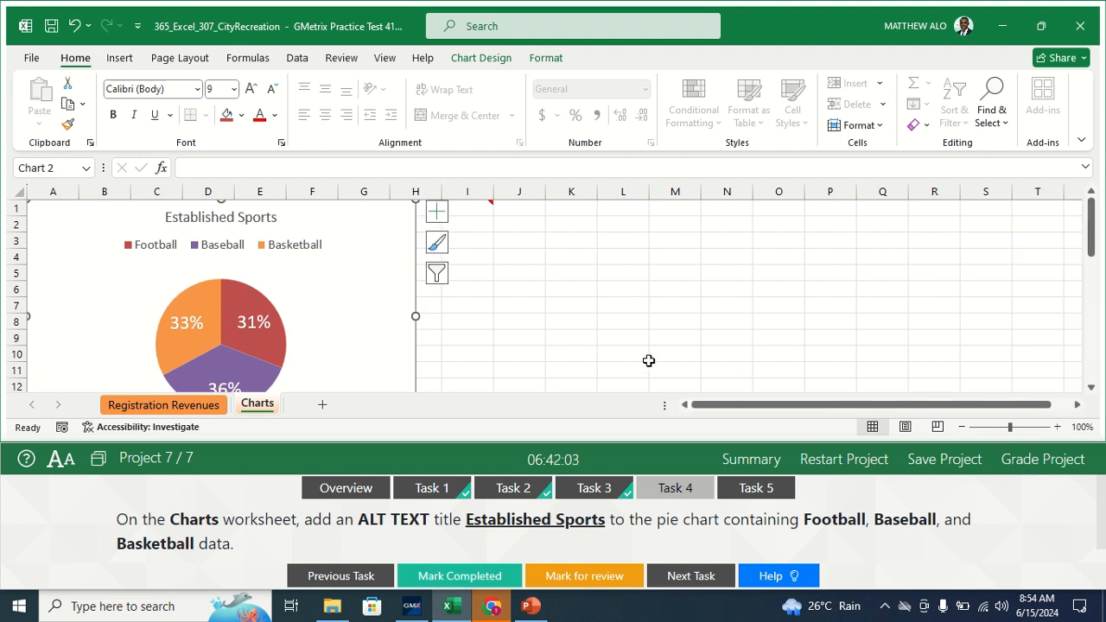
# - Mark Task 4 completed, view Task 5, and turn off Show All Comments on Review
pyautogui.click(449, 584)
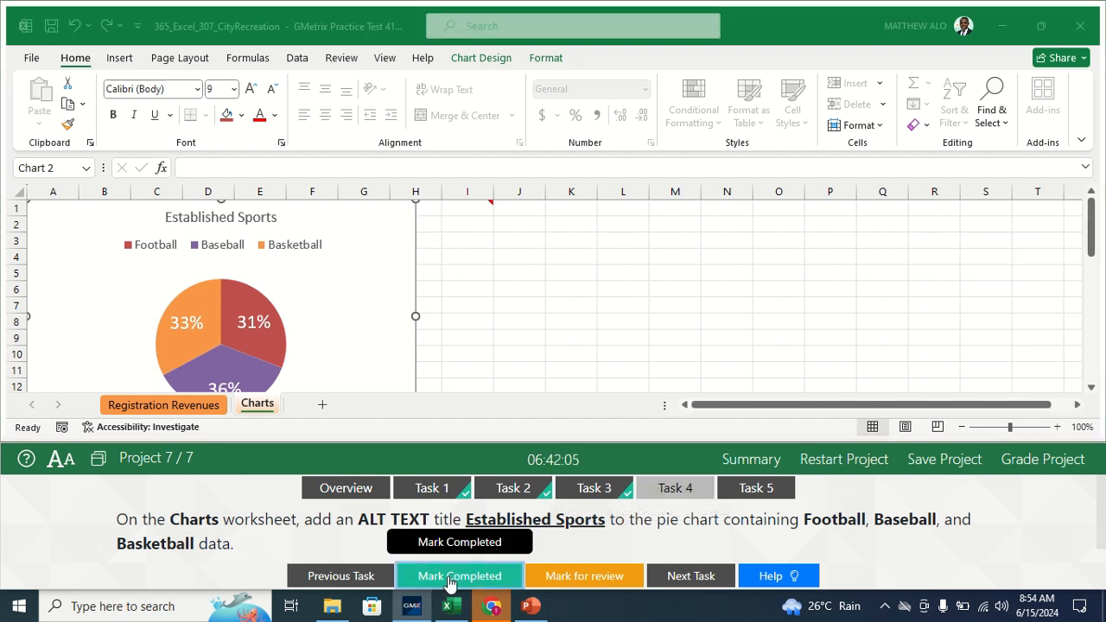
pyautogui.click(761, 491)
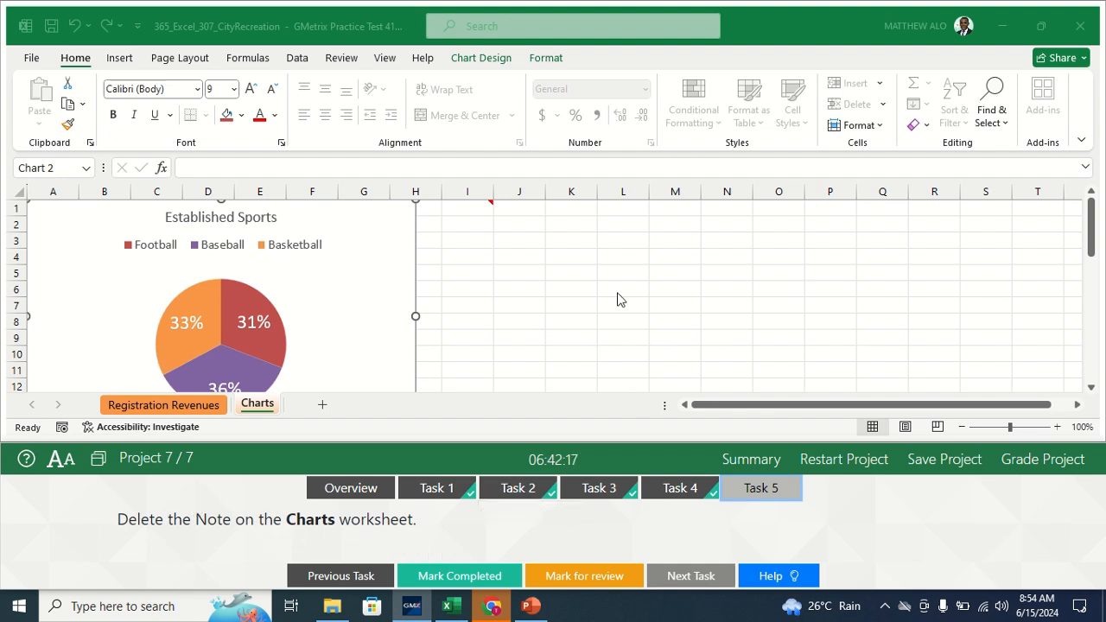
pyautogui.click(255, 407)
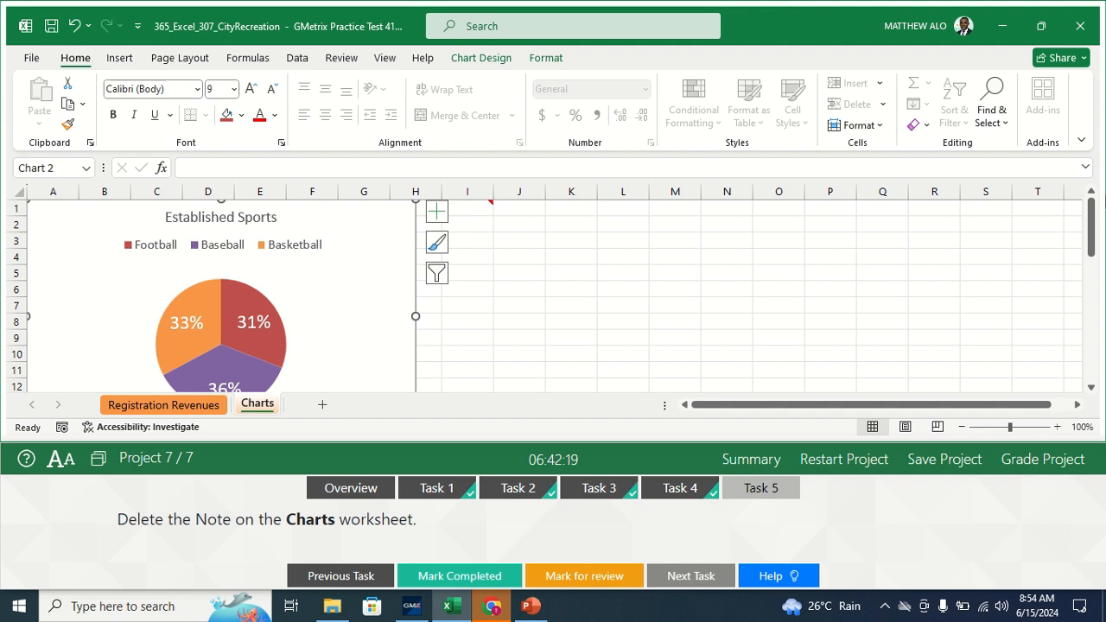
pyautogui.moveTo(1094, 226); pyautogui.dragTo(1094, 221)
pyautogui.click(341, 58)
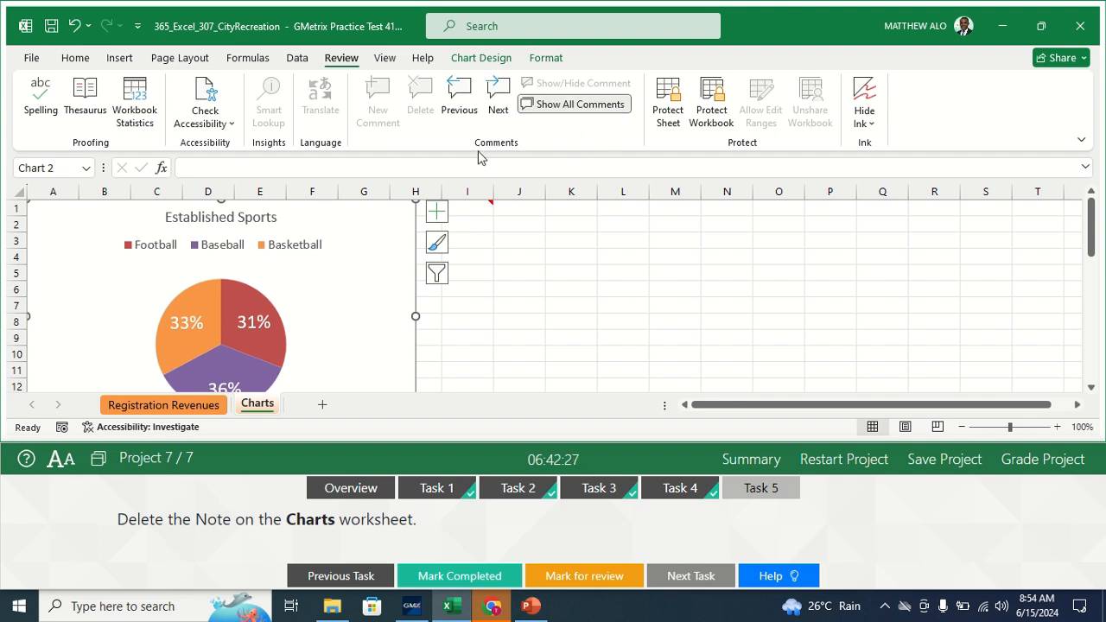
pyautogui.click(565, 104)
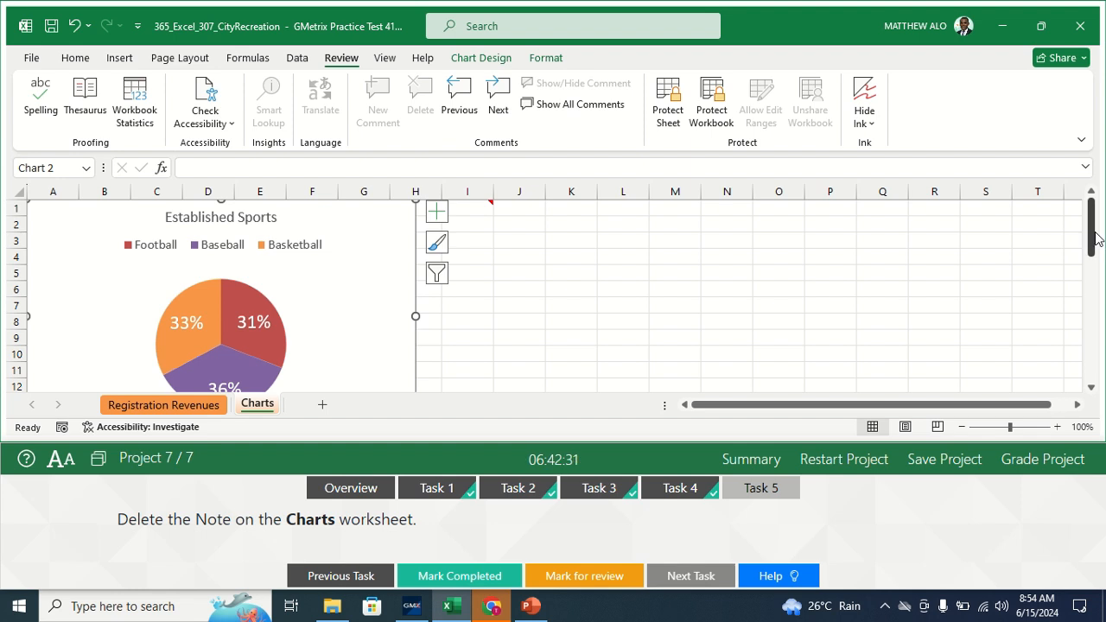
# - Nudge the Established Sports chart slightly down and deselect it
pyautogui.moveTo(1092, 204); pyautogui.dragTo(1093, 205)
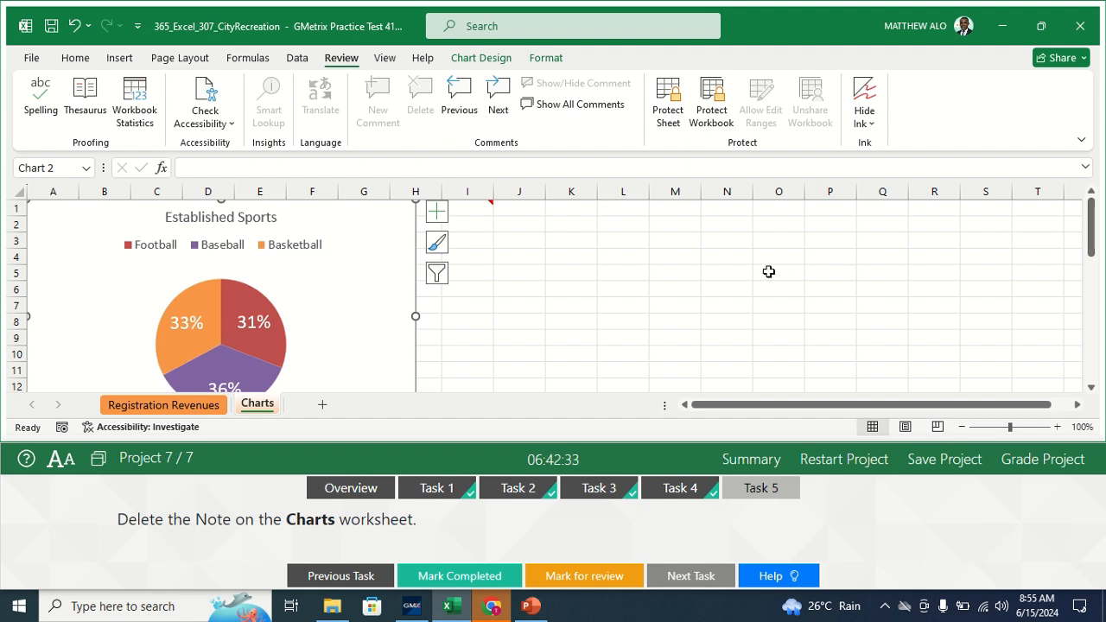
pyautogui.click(769, 272)
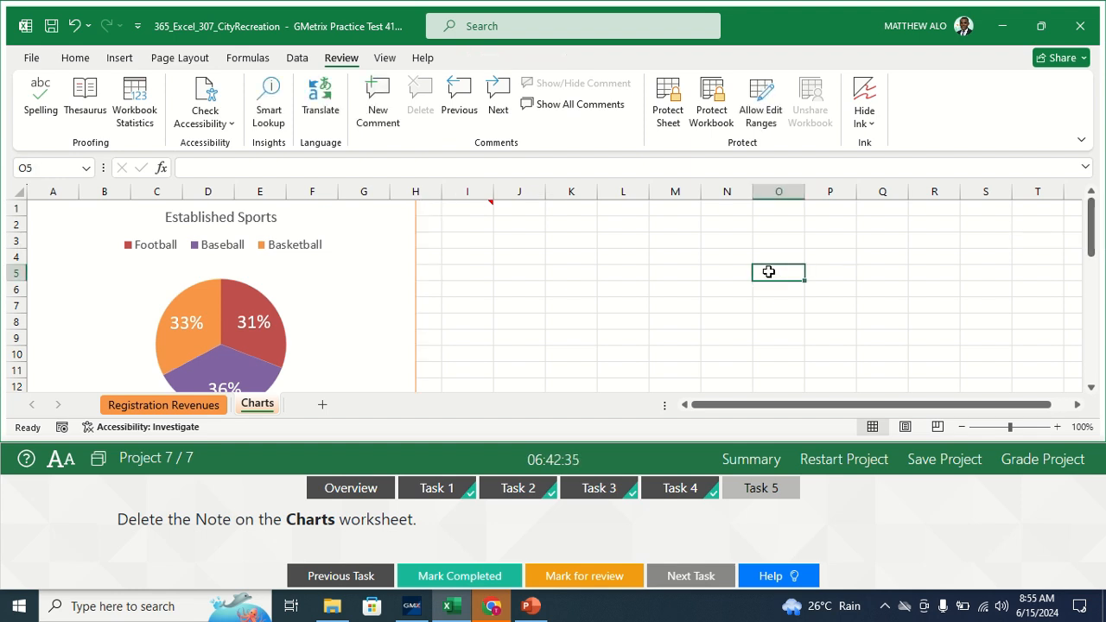
pyautogui.press('Up')
pyautogui.press('Up')
pyautogui.press('Up')
pyautogui.press('Up')
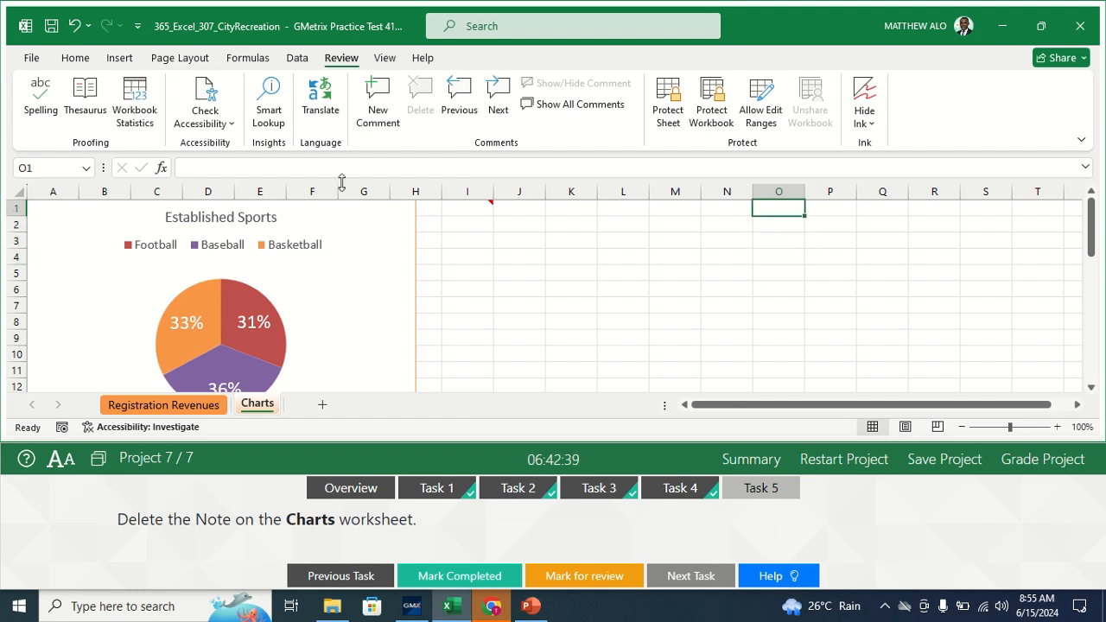
pyautogui.moveTo(413, 282)
pyautogui.mouseDown()
pyautogui.moveTo(403, 329)
pyautogui.moveTo(413, 293)
pyautogui.mouseUp()
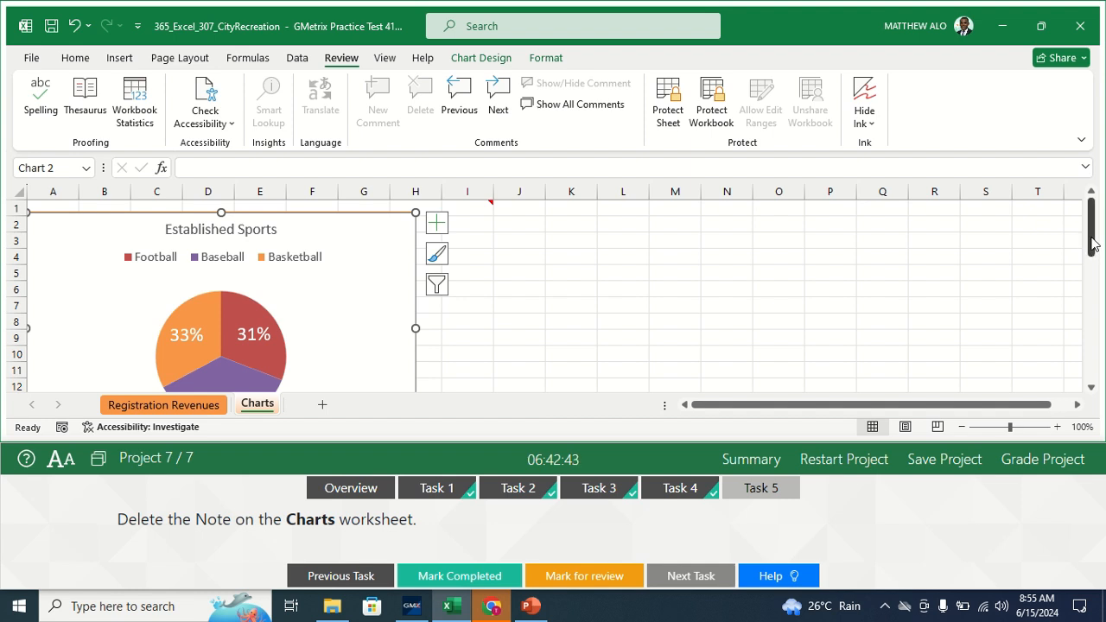
pyautogui.moveTo(1093, 231); pyautogui.dragTo(1094, 208)
pyautogui.click(764, 269)
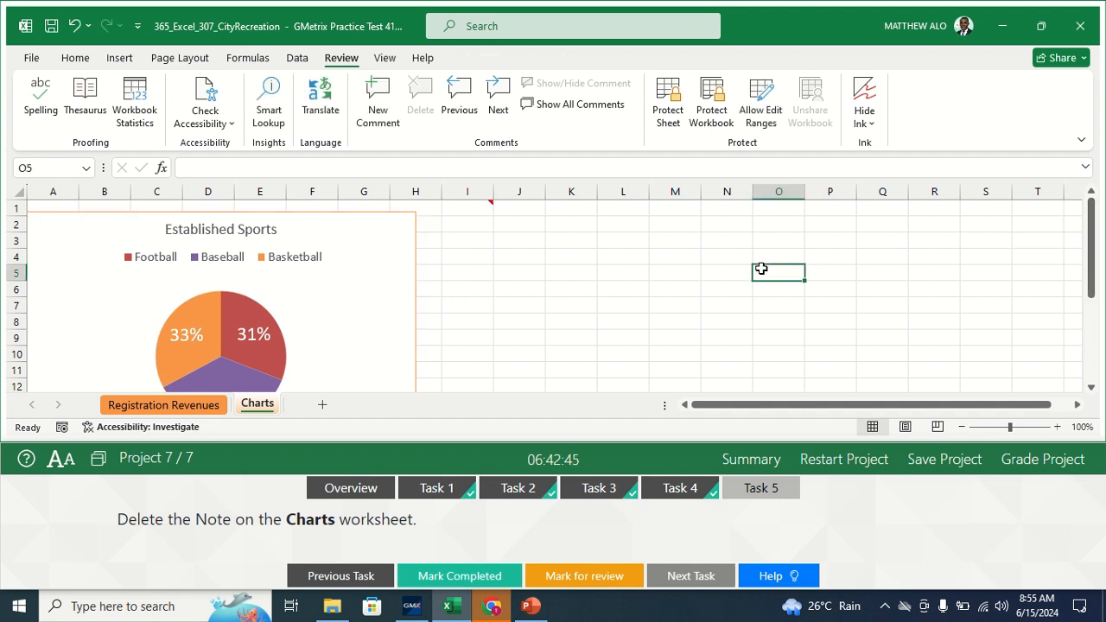
pyautogui.click(426, 253)
pyautogui.click(415, 250)
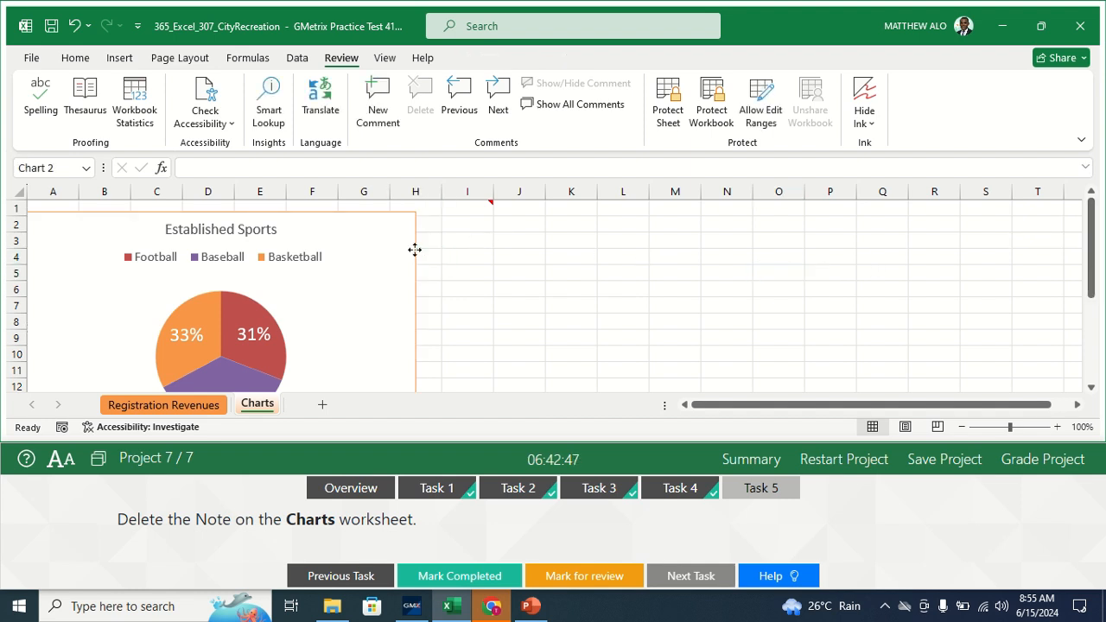
pyautogui.click(655, 225)
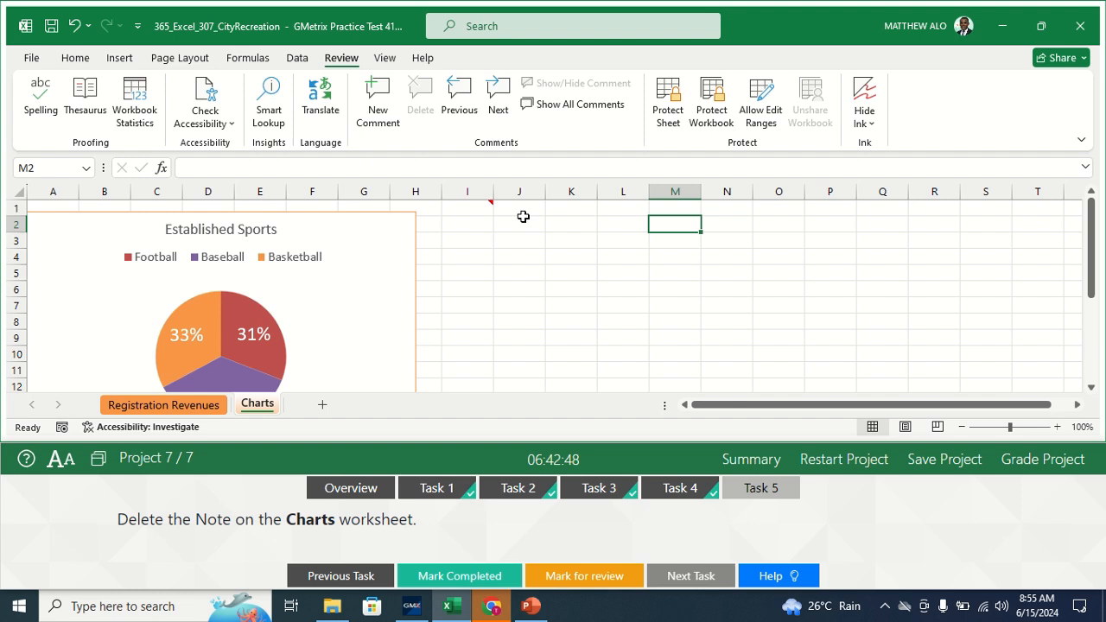
# - Show all notes, delete the note near J1, and mark Task 5 completed
pyautogui.click(580, 105)
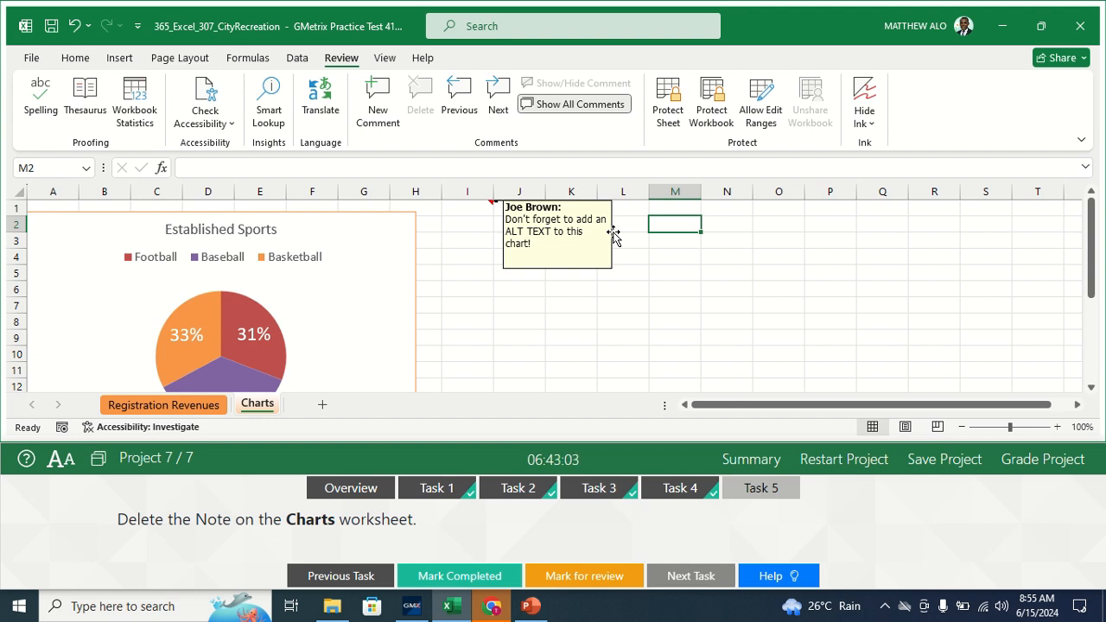
pyautogui.click(614, 233)
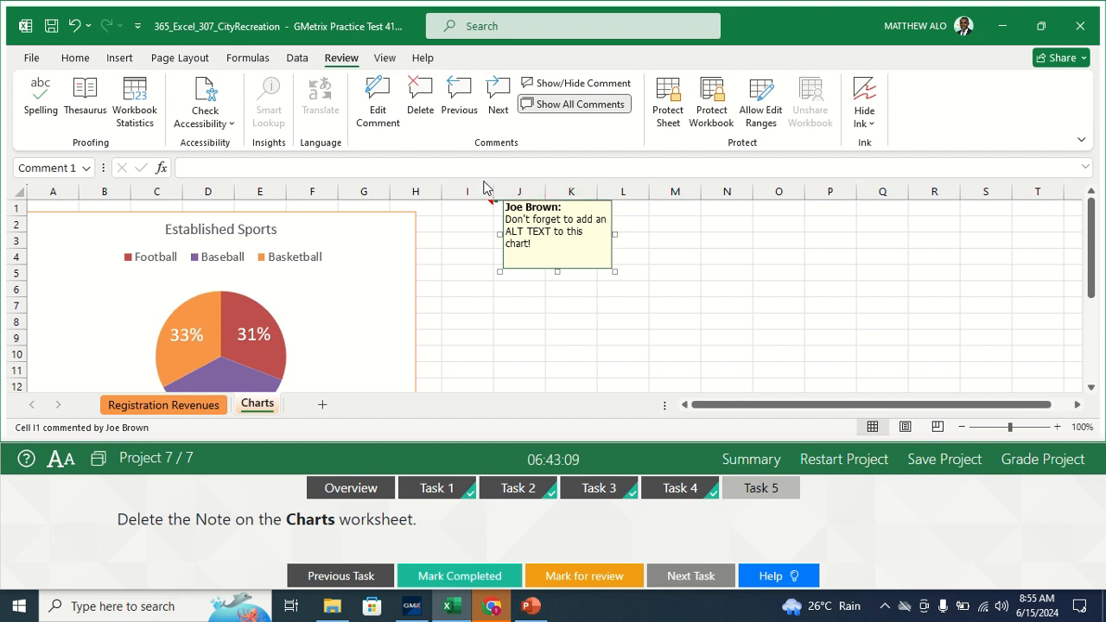
pyautogui.click(421, 102)
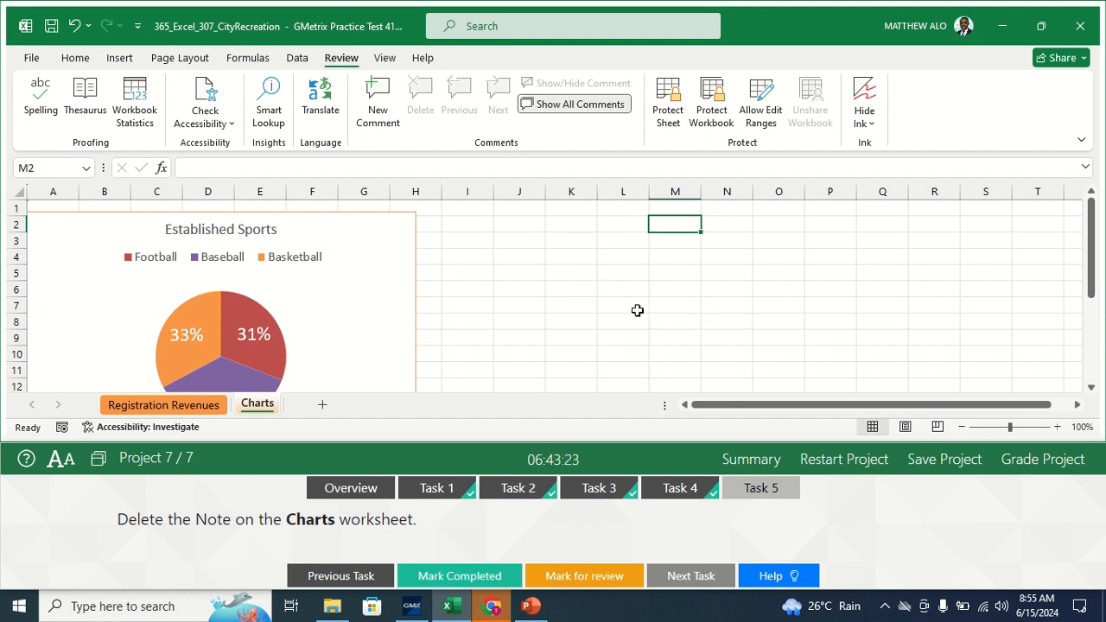
pyautogui.click(482, 586)
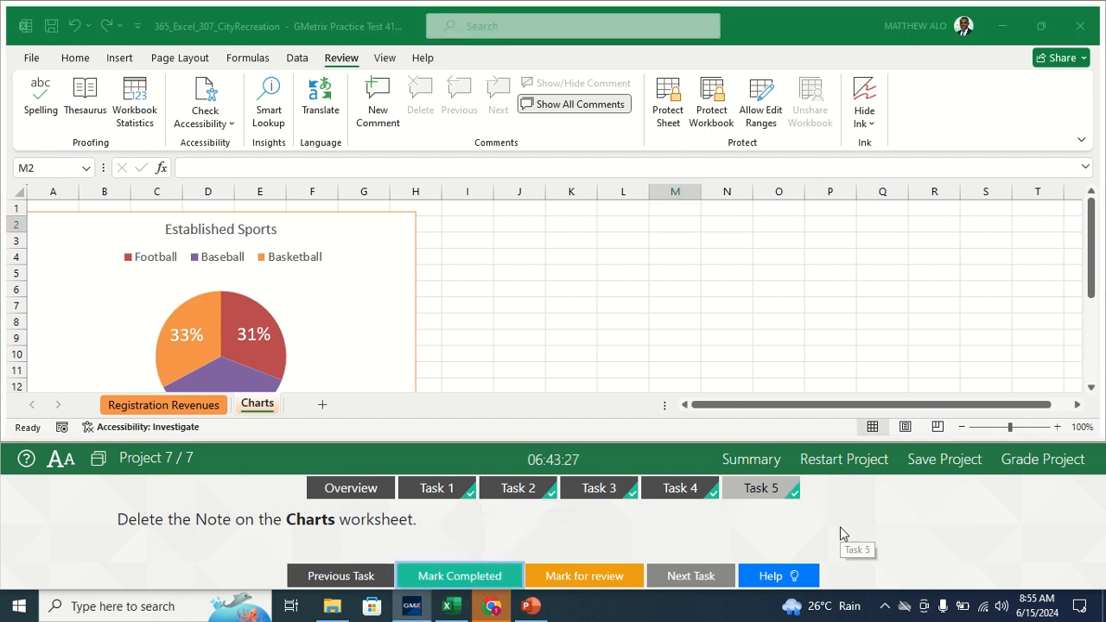